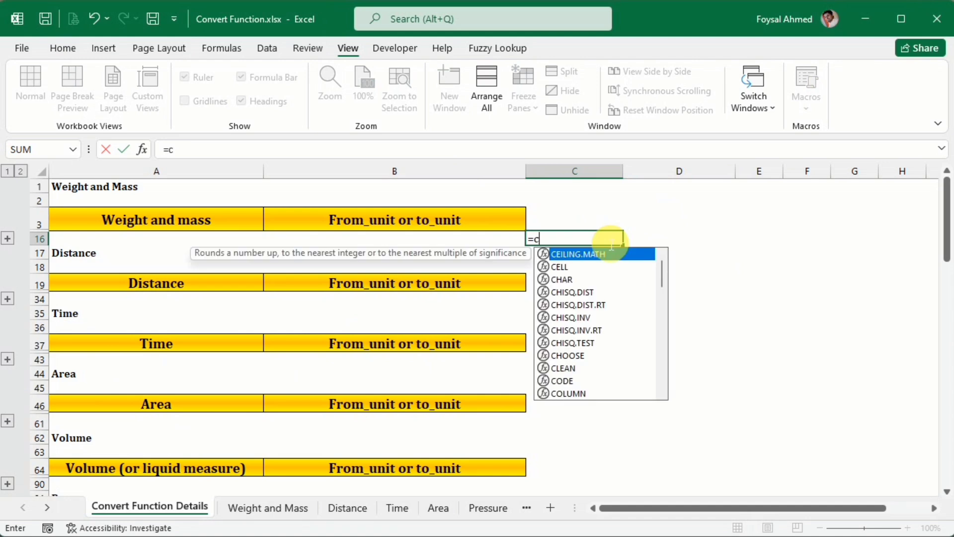
# Start a CONVERT formula in cell C16 to view its argument syntax, and clear the entry.
pyautogui.write('v')
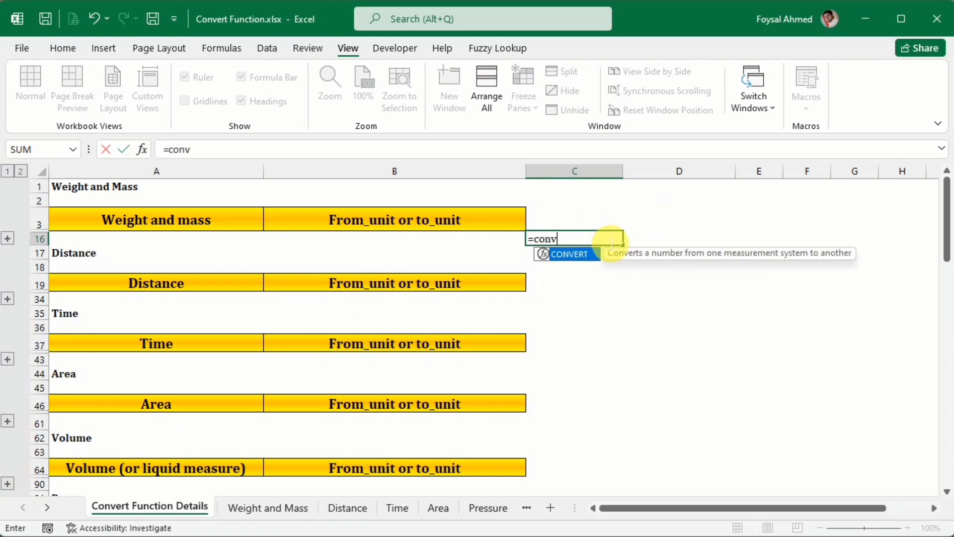
pyautogui.press('Tab')
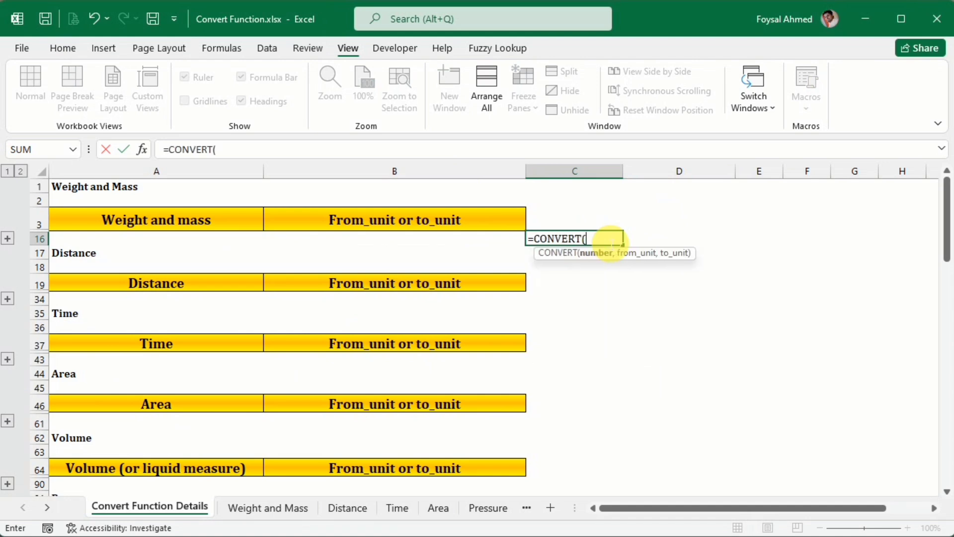
pyautogui.moveTo(643, 260); pyautogui.dragTo(714, 219)
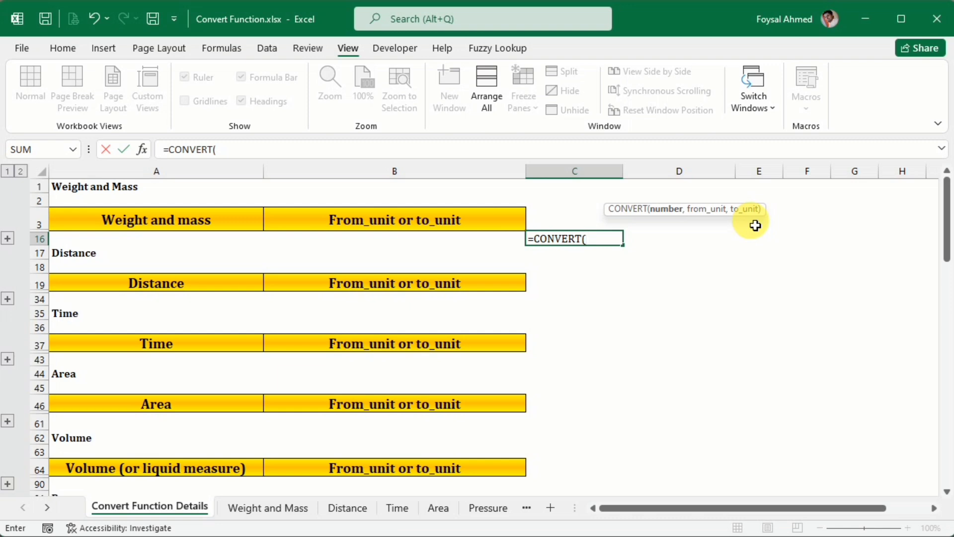
pyautogui.press('BackSpace')
pyautogui.press('BackSpace')
pyautogui.press('BackSpace')
pyautogui.press('BackSpace')
pyautogui.press('BackSpace')
pyautogui.press('BackSpace')
pyautogui.press('BackSpace')
pyautogui.press('BackSpace')
pyautogui.press('BackSpace')
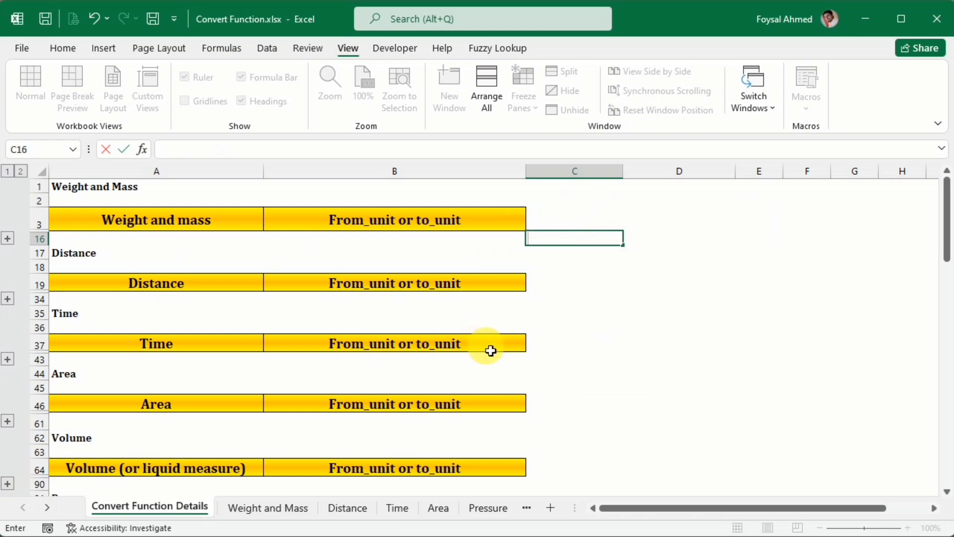
# Expand the Weight and Mass group and review the unit codes, including gram, pound mass, ounce mass, ton and kilograms.
pyautogui.click(72, 192)
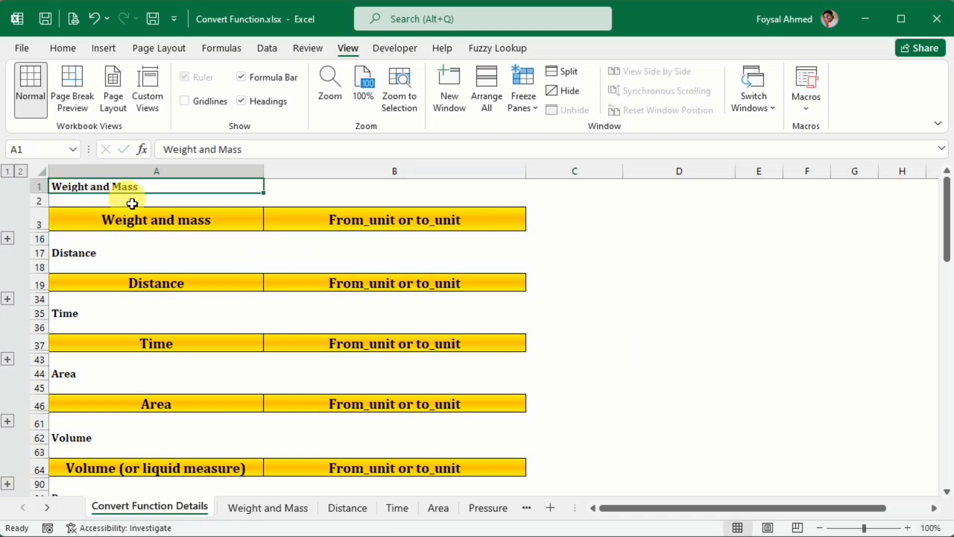
pyautogui.click(7, 242)
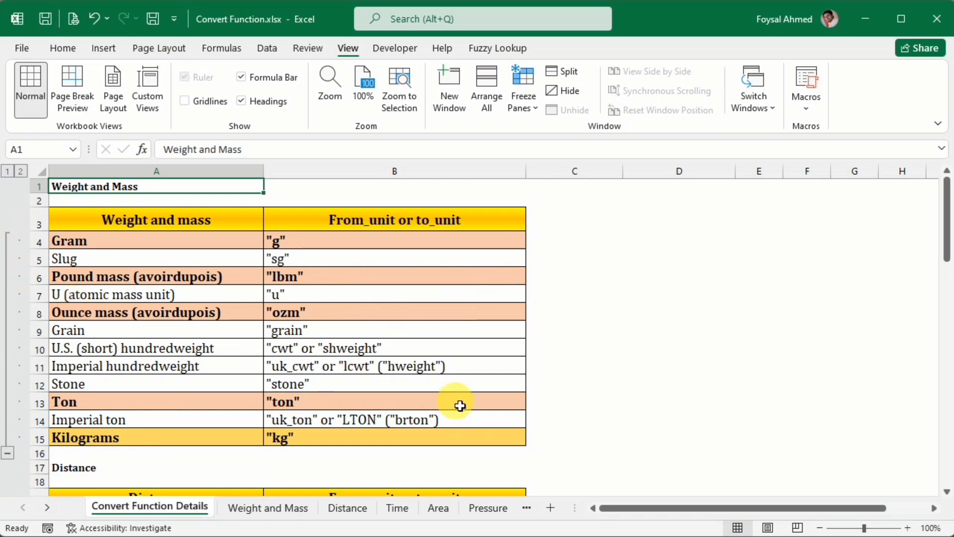
pyautogui.click(118, 240)
pyautogui.click(120, 276)
pyautogui.click(123, 312)
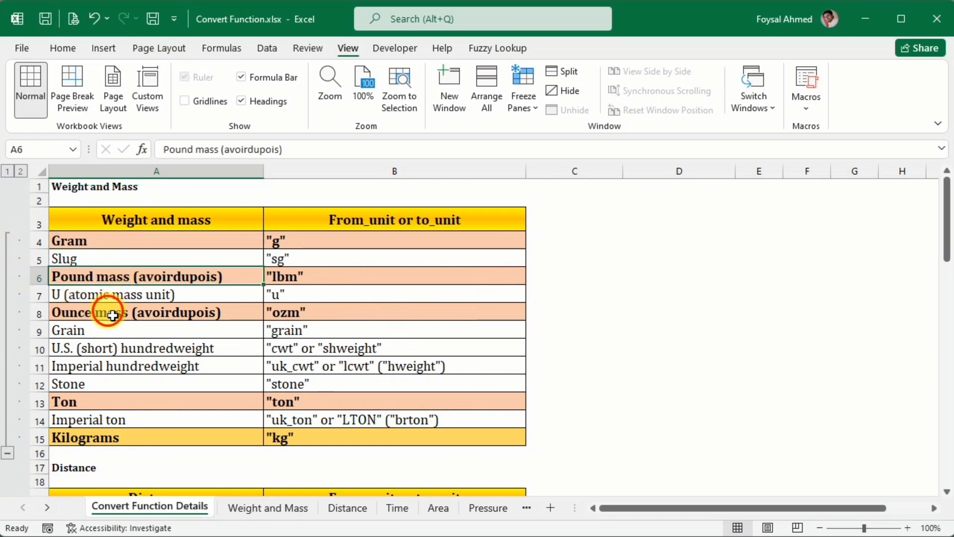
pyautogui.click(167, 408)
pyautogui.click(156, 440)
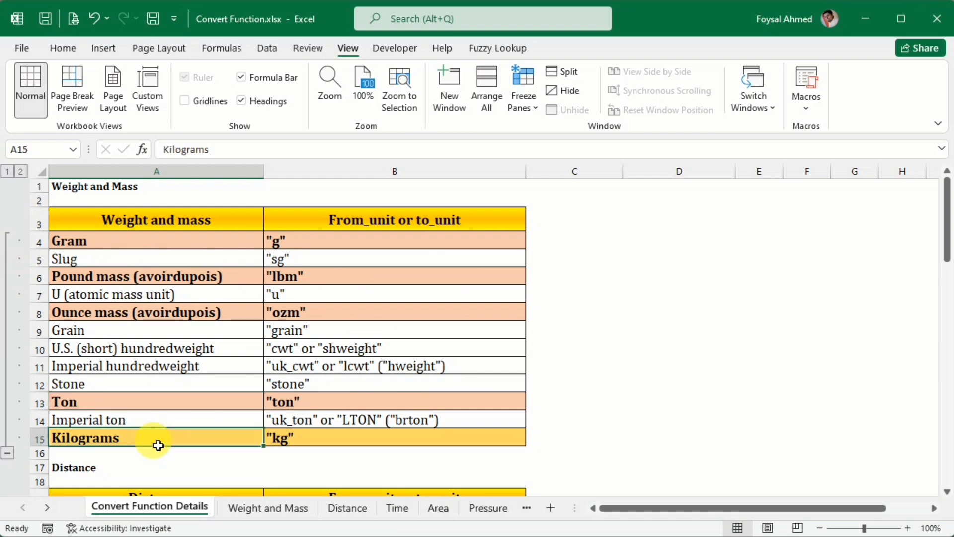
pyautogui.click(153, 332)
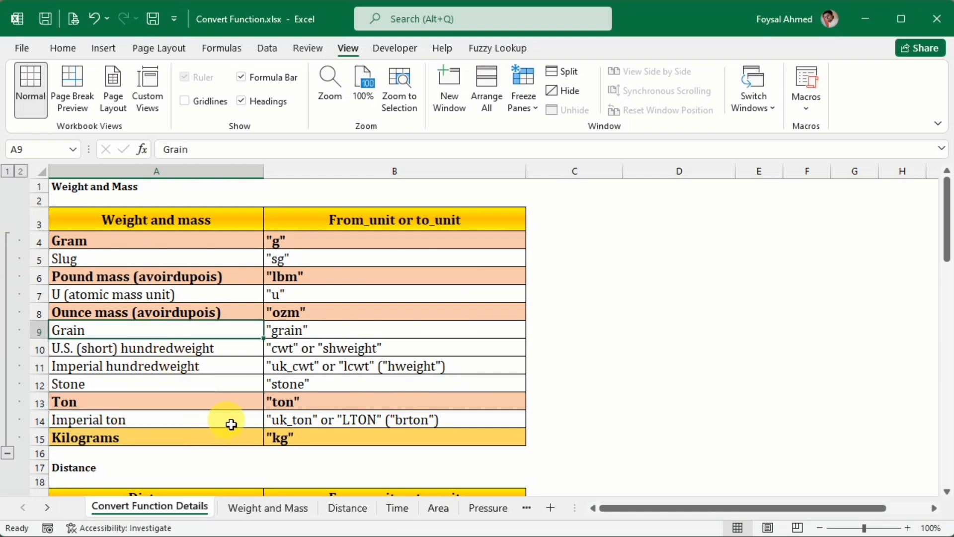
# On the Weight and Mass sheet, begin a CONVERT formula in C3 with B3 as the number and "kg" as the from_unit.
pyautogui.click(263, 507)
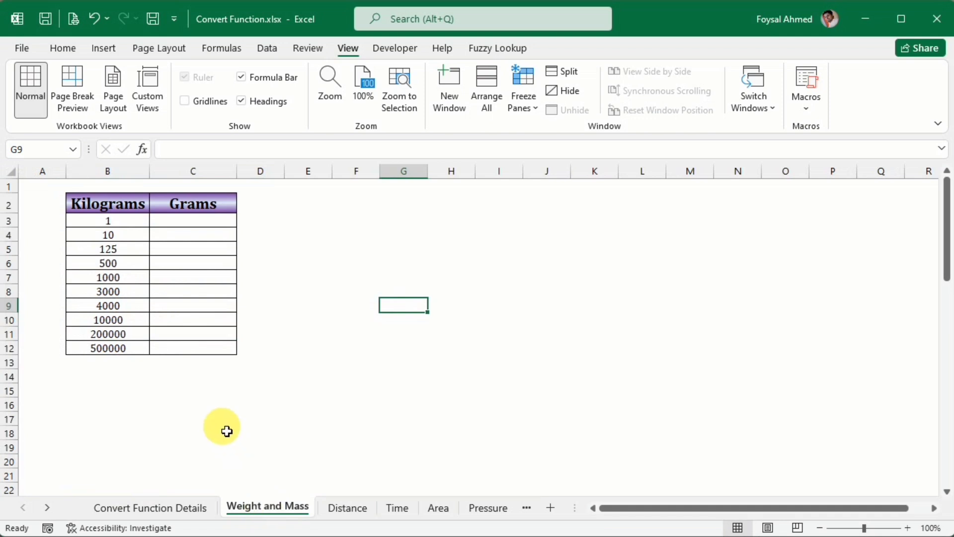
pyautogui.click(110, 204)
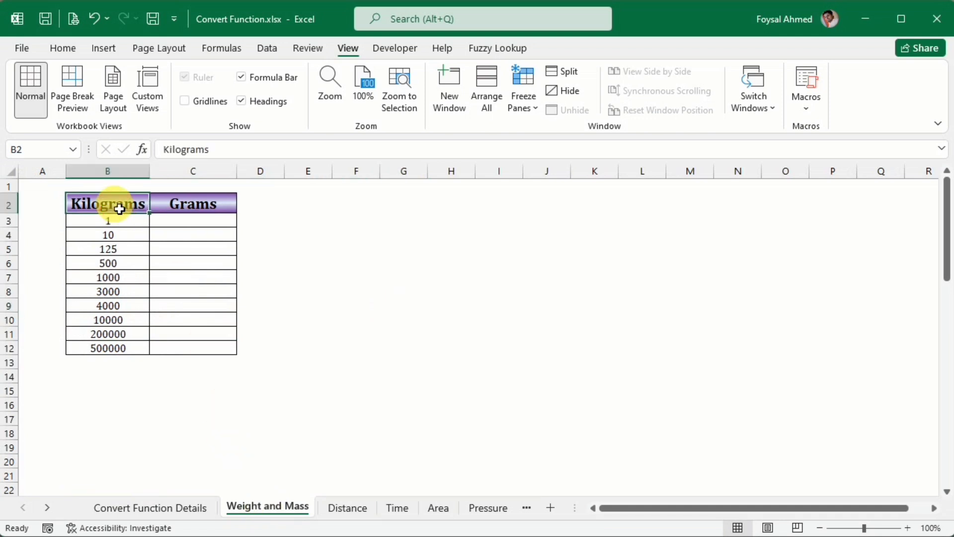
pyautogui.click(185, 208)
pyautogui.click(174, 224)
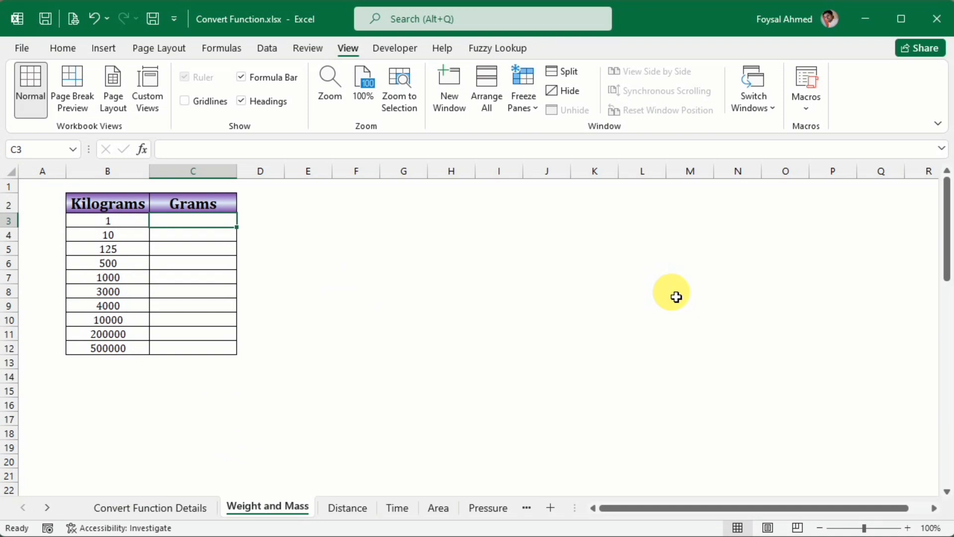
pyautogui.write('=co')
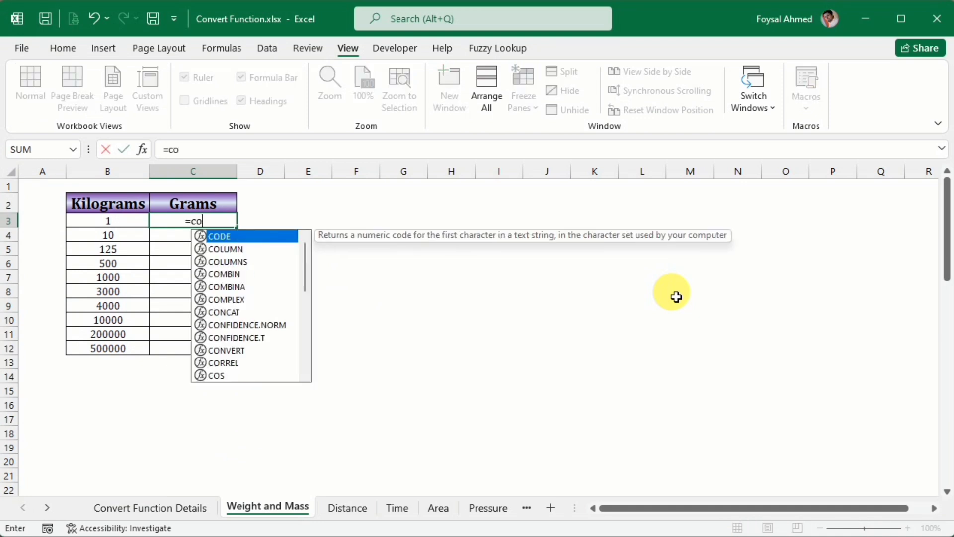
pyautogui.write('nv')
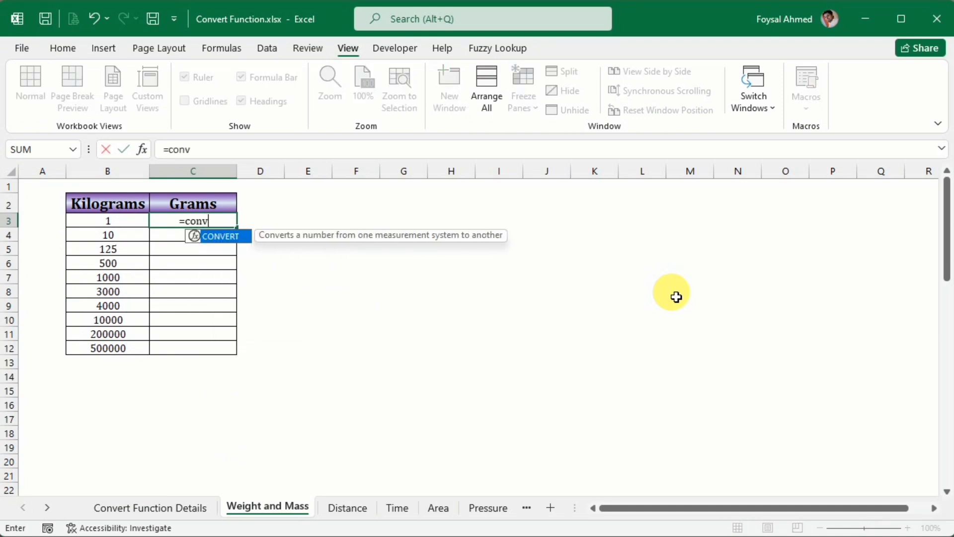
pyautogui.press('Tab')
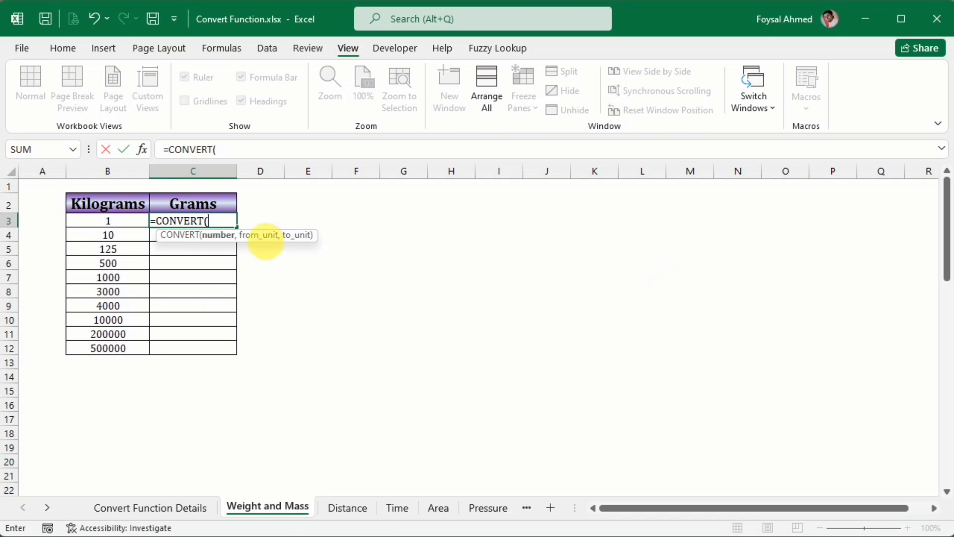
pyautogui.click(103, 225)
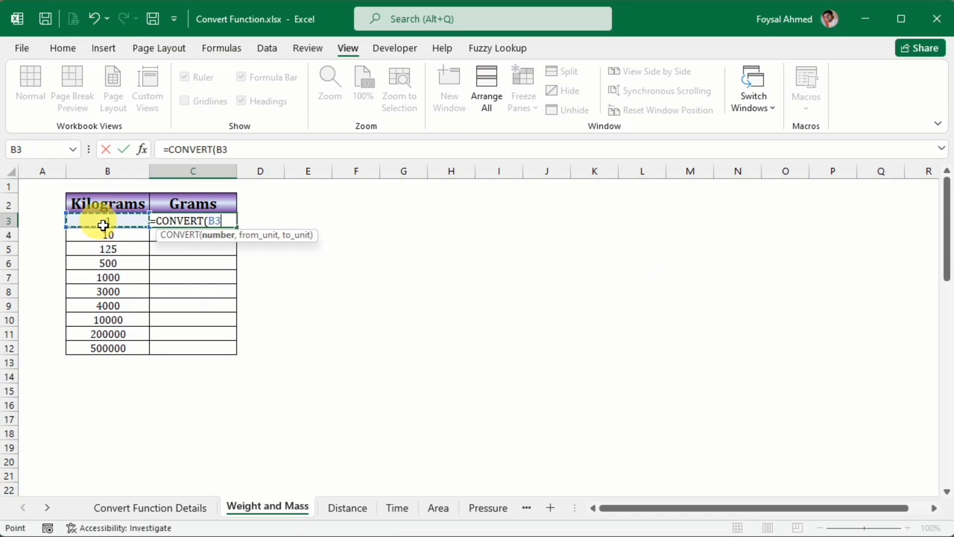
pyautogui.write(',')
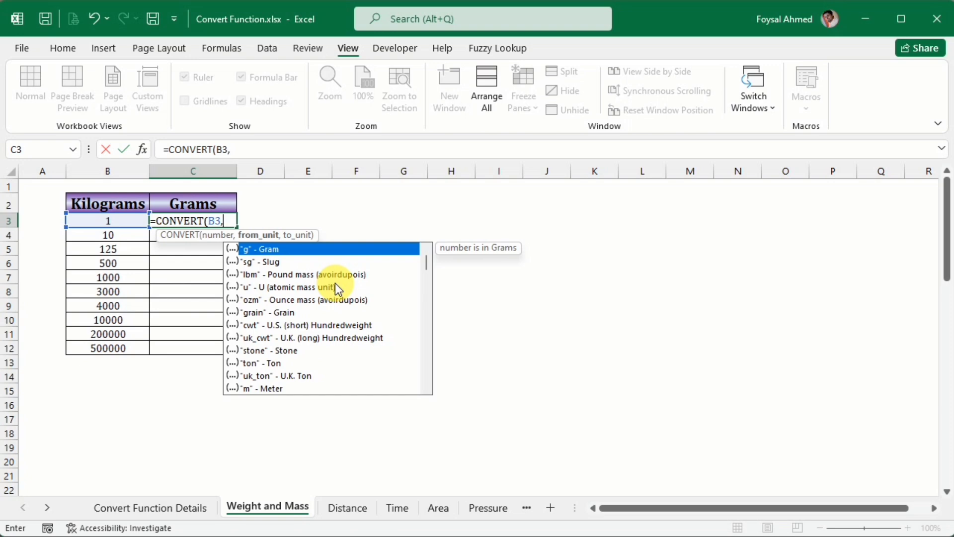
pyautogui.write('"kg')
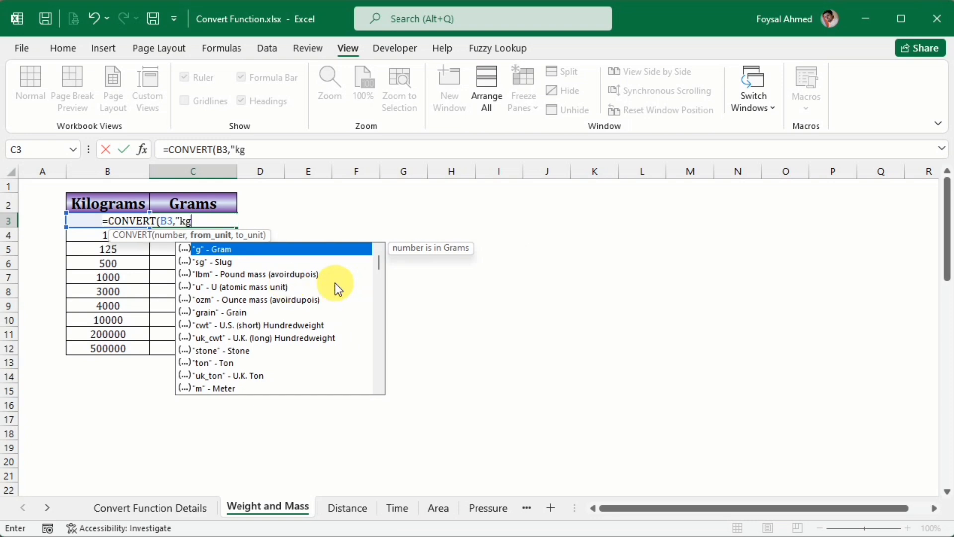
pyautogui.write('"')
# Look through the full list of suggested from_unit codes in the C3 CONVERT formula for a kilogram entry.
pyautogui.press('Down')
pyautogui.press('Down')
pyautogui.press('Down')
pyautogui.press('Down')
pyautogui.press('Down')
pyautogui.press('Down')
pyautogui.press('Down')
pyautogui.press('Down')
pyautogui.press('Down')
pyautogui.press('Down')
pyautogui.press('Down')
pyautogui.press('Down')
pyautogui.press('Down')
pyautogui.press('Down')
pyautogui.press('Down')
pyautogui.press('Down')
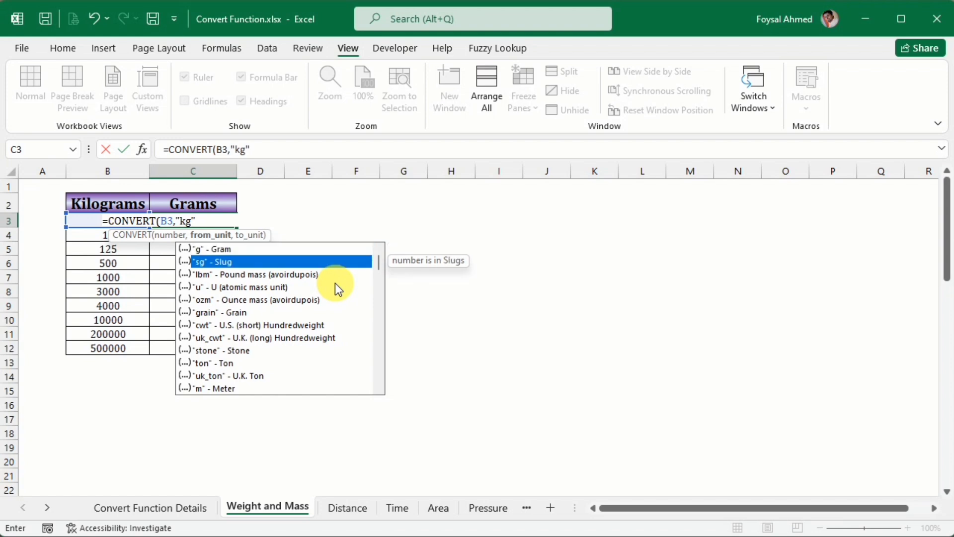
pyautogui.press('Down')
pyautogui.press('Down')
pyautogui.press('Down')
pyautogui.press('Down')
pyautogui.press('Down')
pyautogui.press('Down')
pyautogui.press('Down')
pyautogui.press('Down')
pyautogui.press('Down')
pyautogui.press('Down')
pyautogui.press('Down')
pyautogui.press('Down')
pyautogui.press('Down')
pyautogui.press('Down')
pyautogui.press('Down')
pyautogui.press('Down')
pyautogui.press('Down')
pyautogui.press('Down')
pyautogui.press('Down')
pyautogui.press('Down')
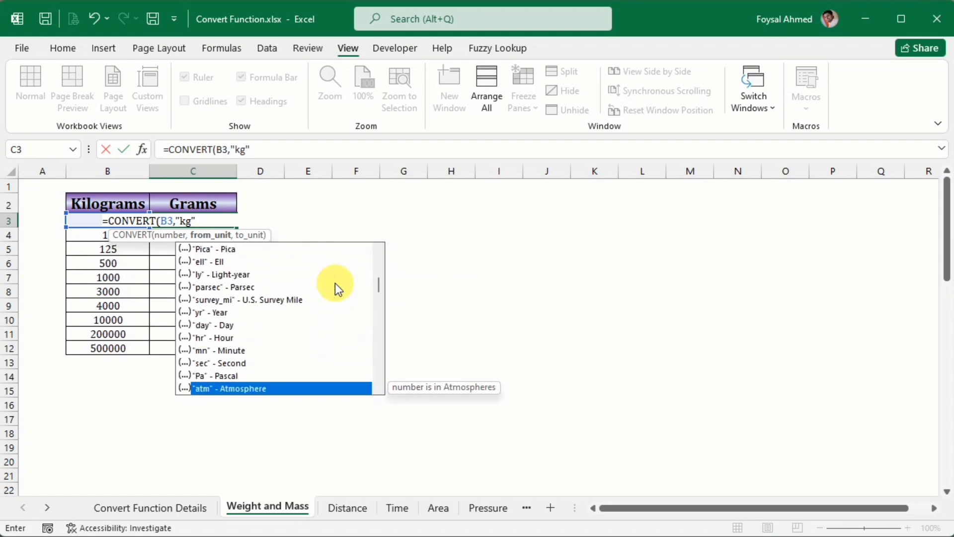
pyautogui.press('Down')
pyautogui.press('Down')
pyautogui.press('Down')
pyautogui.press('Down')
pyautogui.press('Down')
pyautogui.press('Down')
pyautogui.press('Down')
pyautogui.press('Down')
pyautogui.press('Down')
pyautogui.press('Down')
pyautogui.press('Down')
pyautogui.press('Down')
pyautogui.press('Down')
pyautogui.press('Down')
pyautogui.press('Down')
pyautogui.press('Down')
pyautogui.press('Down')
pyautogui.press('Down')
pyautogui.press('Down')
pyautogui.press('Down')
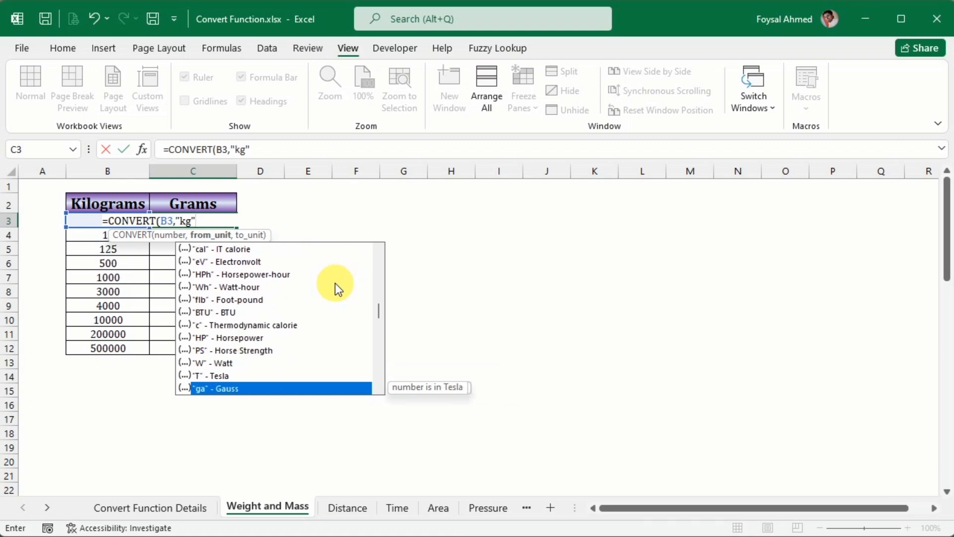
pyautogui.press('Down')
pyautogui.press('Down')
pyautogui.press('Down')
pyautogui.press('Down')
pyautogui.press('Down')
pyautogui.press('Down')
pyautogui.press('Down')
pyautogui.press('Down')
pyautogui.press('Down')
pyautogui.press('Down')
pyautogui.press('Down')
pyautogui.press('Down')
pyautogui.press('Down')
pyautogui.press('Down')
pyautogui.press('Down')
pyautogui.press('Down')
pyautogui.press('Down')
pyautogui.press('Down')
pyautogui.press('Down')
pyautogui.press('Down')
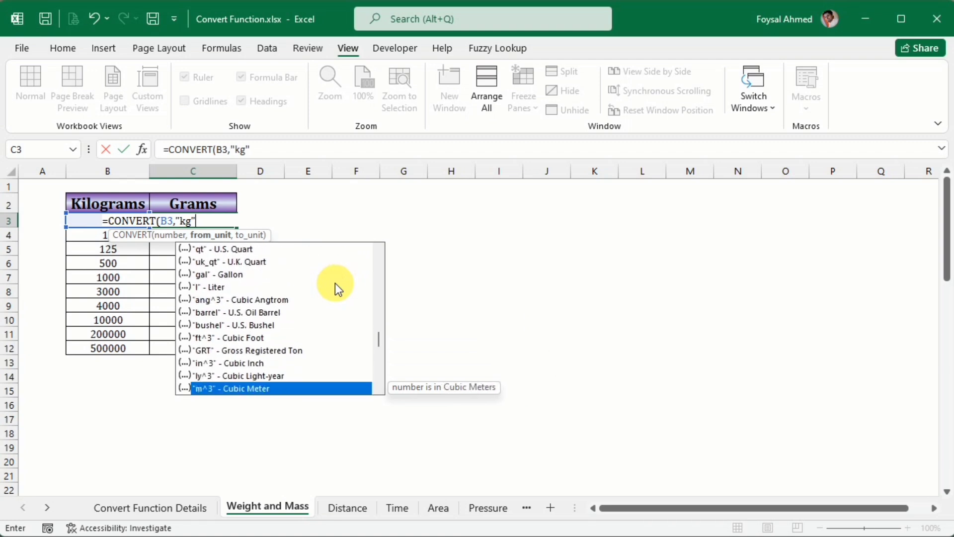
pyautogui.press('Down')
pyautogui.press('Down')
pyautogui.press('Down')
pyautogui.press('Down')
pyautogui.press('Down')
pyautogui.press('Down')
pyautogui.press('Down')
pyautogui.press('Down')
pyautogui.press('Down')
pyautogui.press('Down')
pyautogui.press('Down')
pyautogui.press('Down')
pyautogui.press('Down')
pyautogui.press('Down')
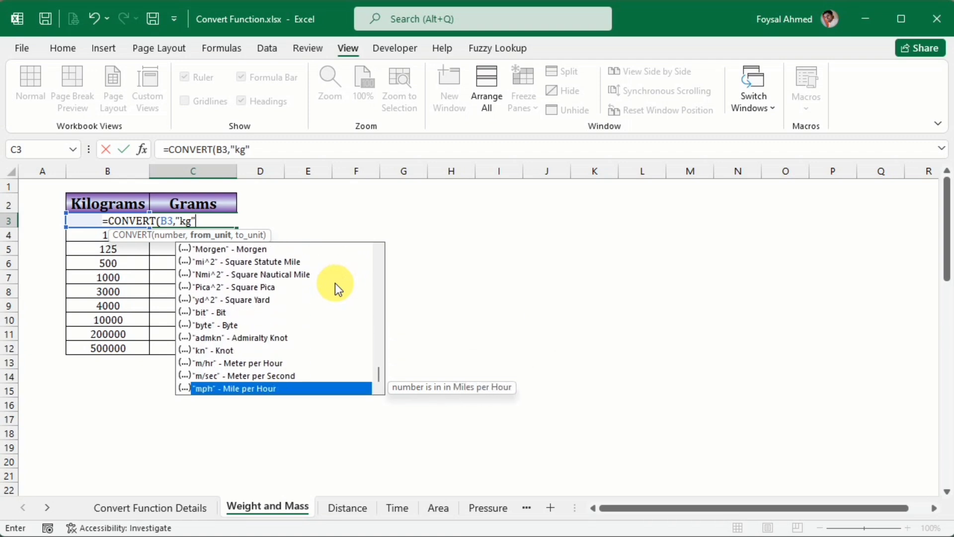
pyautogui.press('Up')
pyautogui.press('Up')
pyautogui.press('Up')
pyautogui.press('Up')
pyautogui.press('Up')
pyautogui.press('Up')
pyautogui.press('Up')
pyautogui.press('Up')
pyautogui.press('Up')
pyautogui.press('Up')
pyautogui.press('Up')
pyautogui.press('Up')
pyautogui.press('Up')
pyautogui.press('Up')
pyautogui.press('Up')
pyautogui.press('Up')
pyautogui.press('Up')
pyautogui.press('Up')
pyautogui.press('Up')
pyautogui.press('Up')
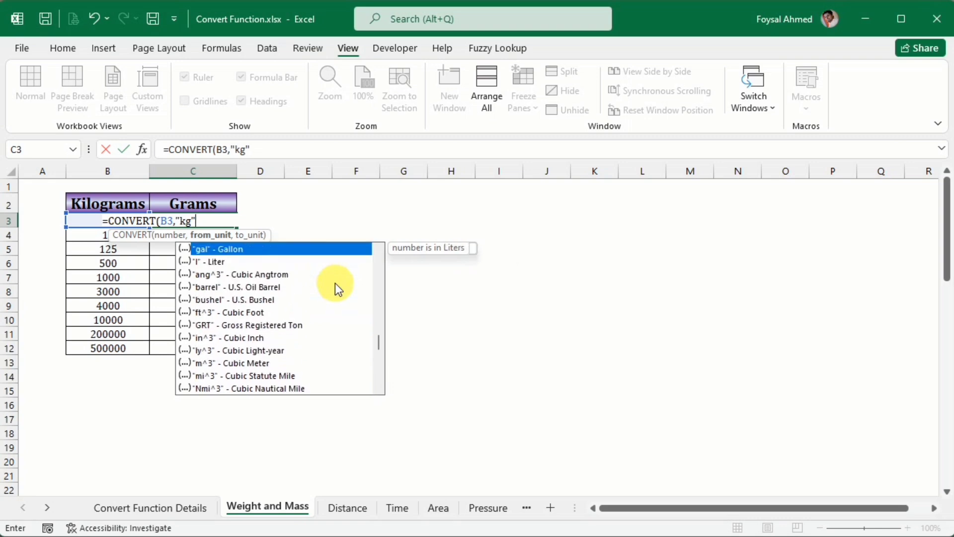
pyautogui.press('Up')
pyautogui.press('Up')
pyautogui.press('Up')
pyautogui.press('Up')
pyautogui.press('Up')
pyautogui.press('Up')
pyautogui.press('Up')
pyautogui.press('Up')
pyautogui.press('Up')
pyautogui.press('Up')
pyautogui.press('Up')
pyautogui.press('Up')
pyautogui.press('Up')
pyautogui.press('Up')
pyautogui.press('Up')
pyautogui.press('Up')
pyautogui.press('Up')
pyautogui.press('Up')
pyautogui.press('Up')
pyautogui.press('Up')
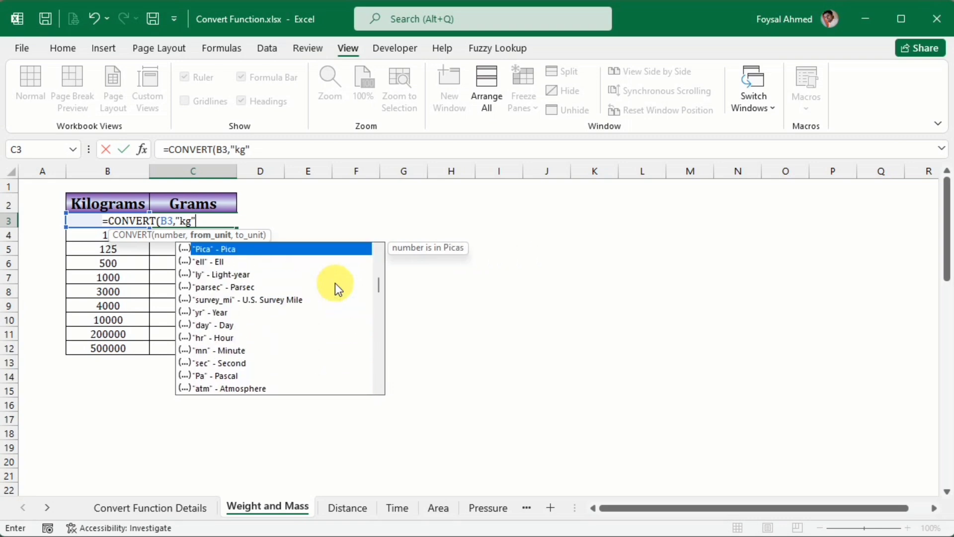
pyautogui.press('Up')
pyautogui.press('Up')
pyautogui.press('Up')
pyautogui.press('Up')
pyautogui.press('Up')
pyautogui.press('Up')
pyautogui.press('Up')
pyautogui.press('Up')
pyautogui.press('Up')
pyautogui.press('Up')
pyautogui.press('Up')
pyautogui.press('Up')
pyautogui.press('Up')
pyautogui.press('Up')
pyautogui.press('Up')
pyautogui.press('Up')
pyautogui.press('Up')
pyautogui.press('Up')
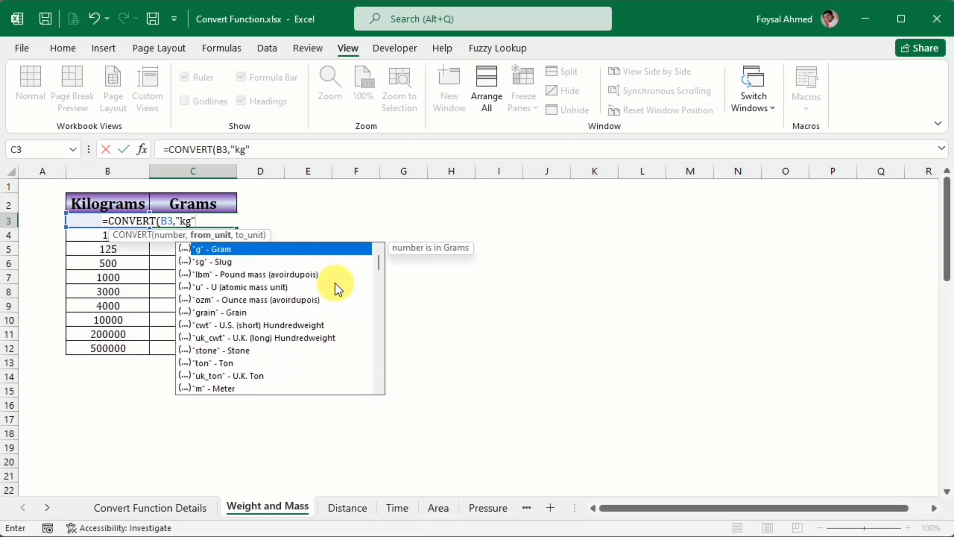
# Complete the C3 formula with "g" as the to_unit and fill it down the Grams column to C12.
pyautogui.write(',')
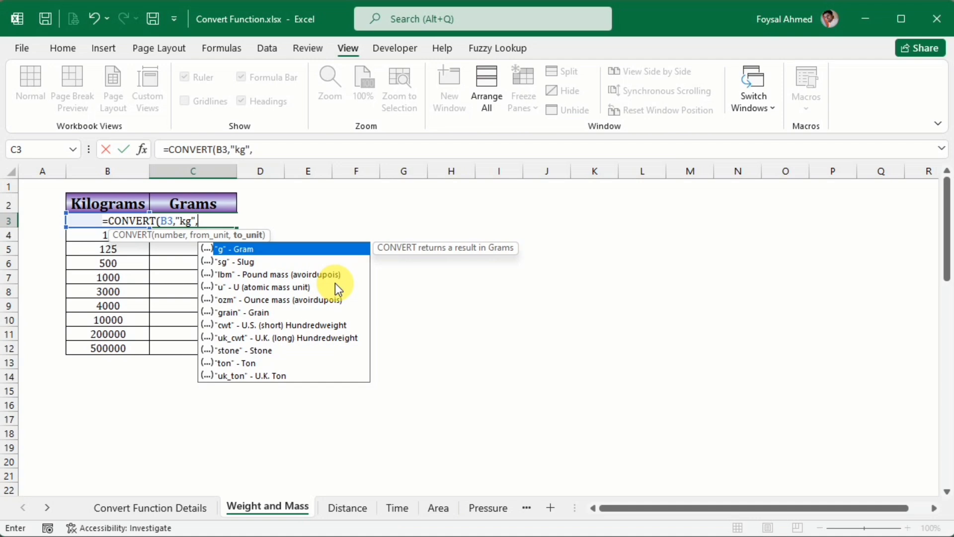
pyautogui.press('Tab')
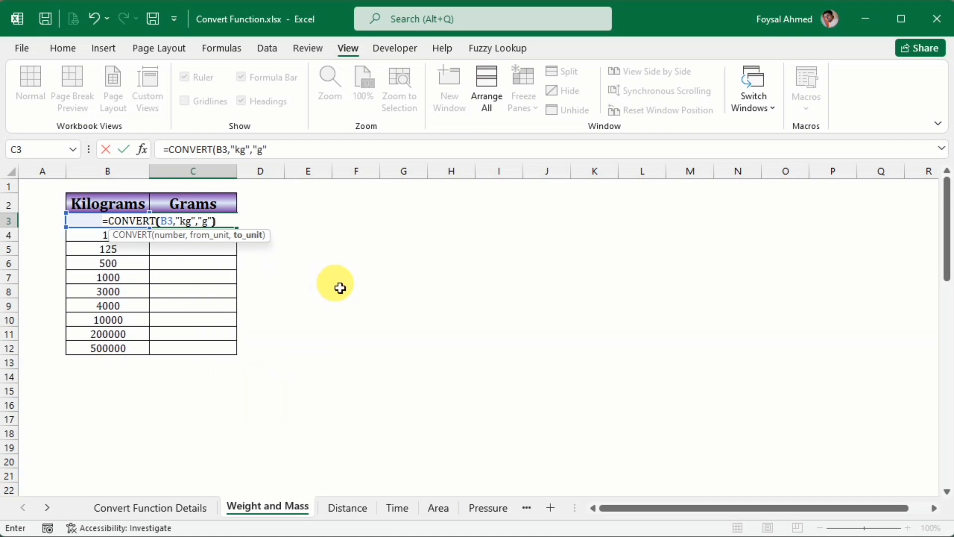
pyautogui.write(')')
pyautogui.press('Return')
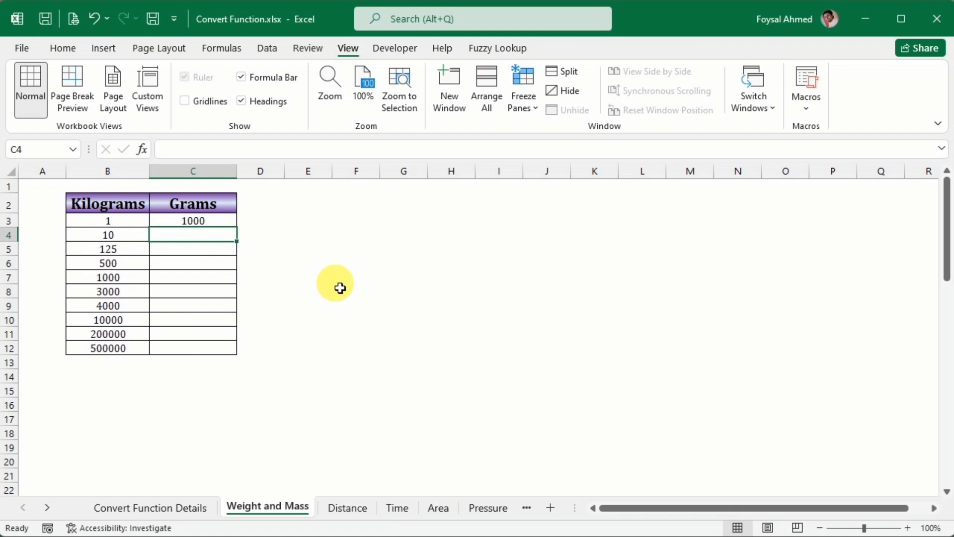
pyautogui.click(188, 221)
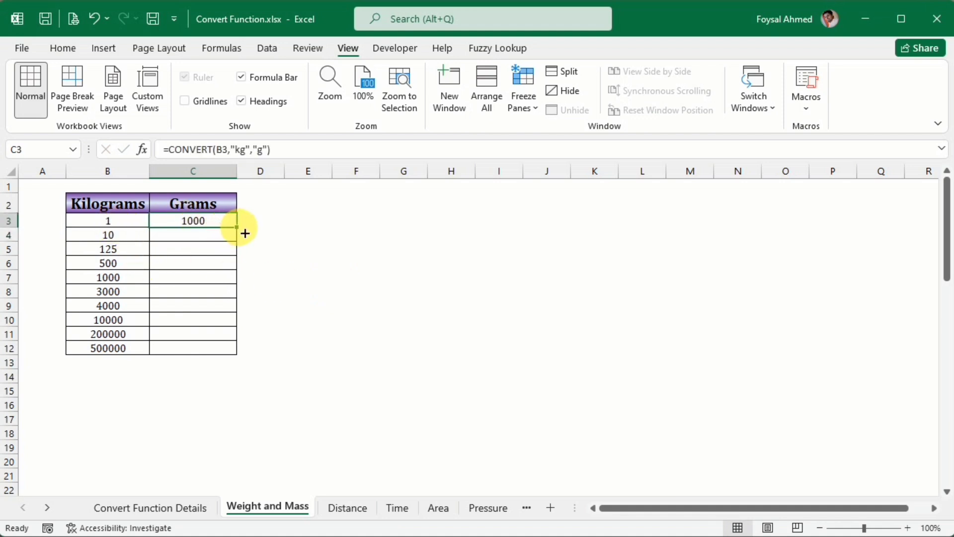
pyautogui.moveTo(244, 232); pyautogui.dragTo(239, 356)
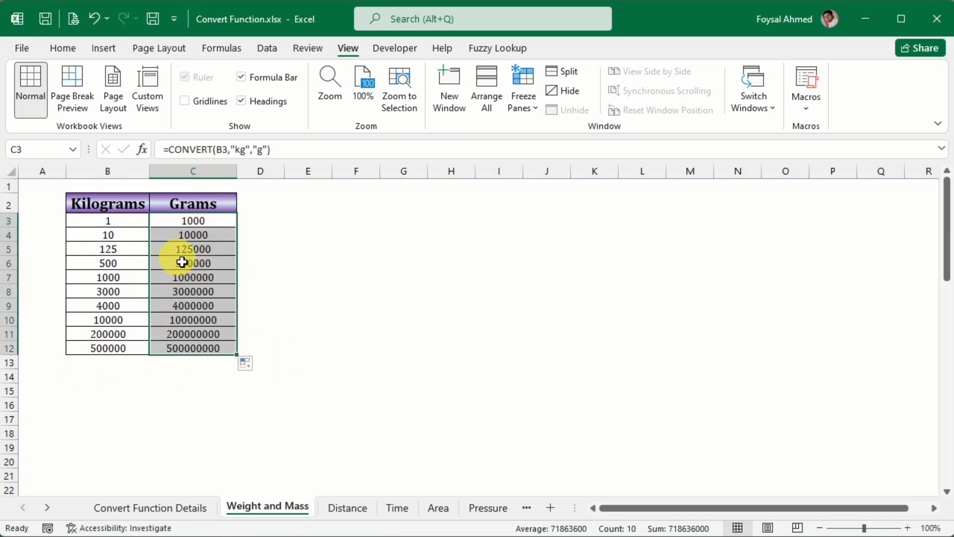
# Check the unit codes for kilograms and gram on the Convert Function Details sheet, and return to the Weight and Mass sheet.
pyautogui.click(116, 507)
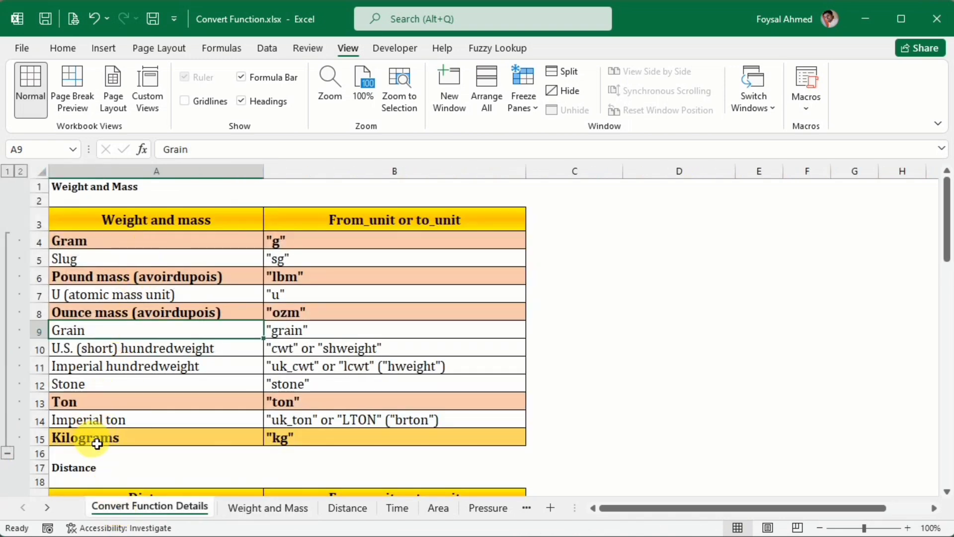
pyautogui.moveTo(94, 438); pyautogui.dragTo(306, 441)
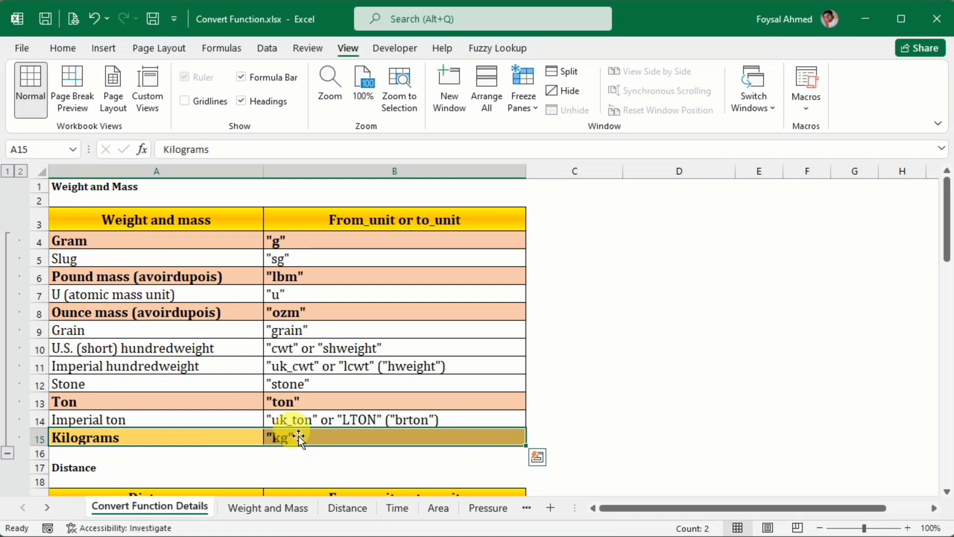
pyautogui.click(297, 441)
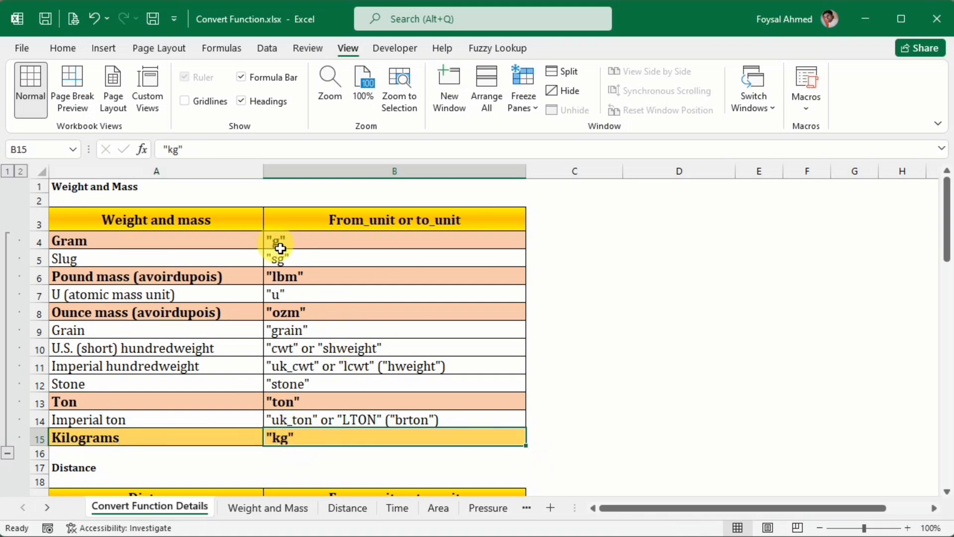
pyautogui.click(259, 514)
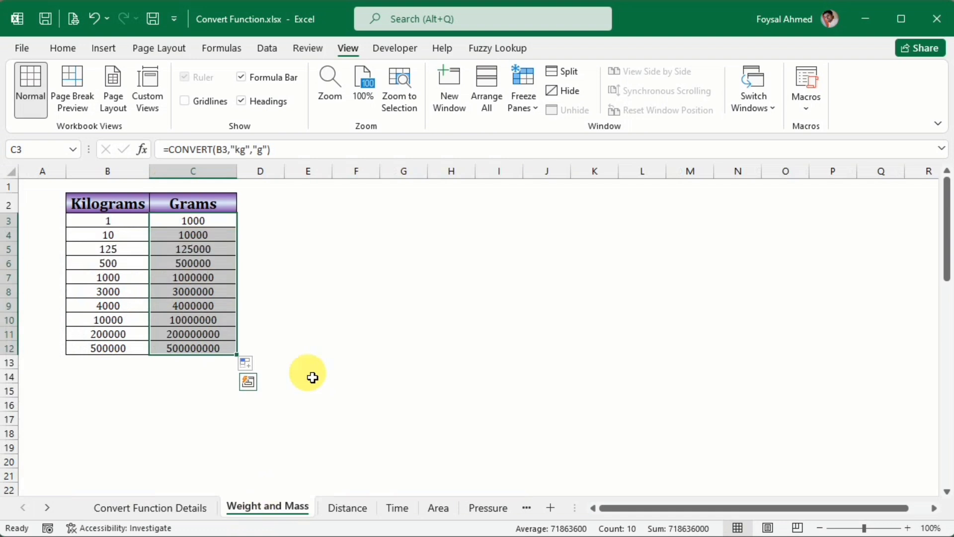
# Begin a trial CONVERT formula in D3 with C3 as the number and "g" as the from_unit.
pyautogui.click(280, 221)
pyautogui.write('=')
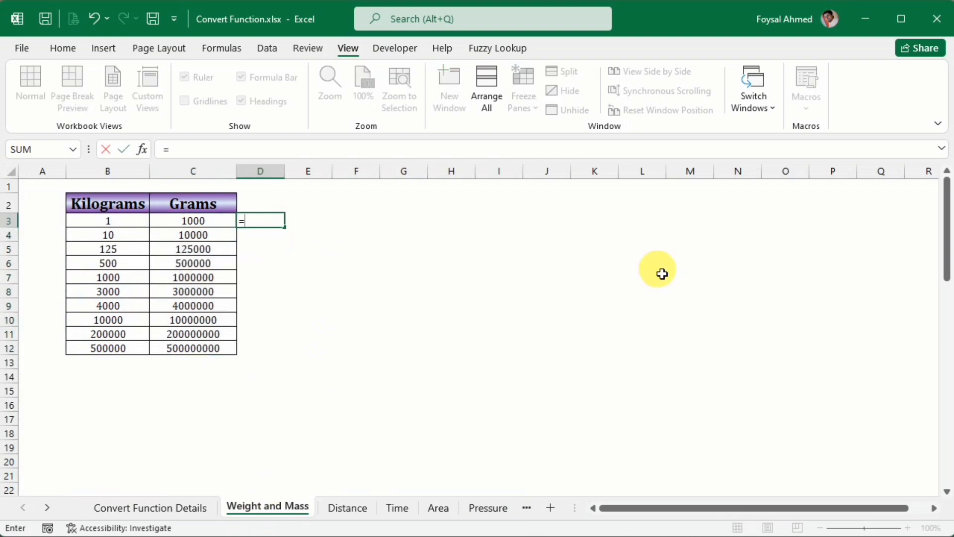
pyautogui.write('conve')
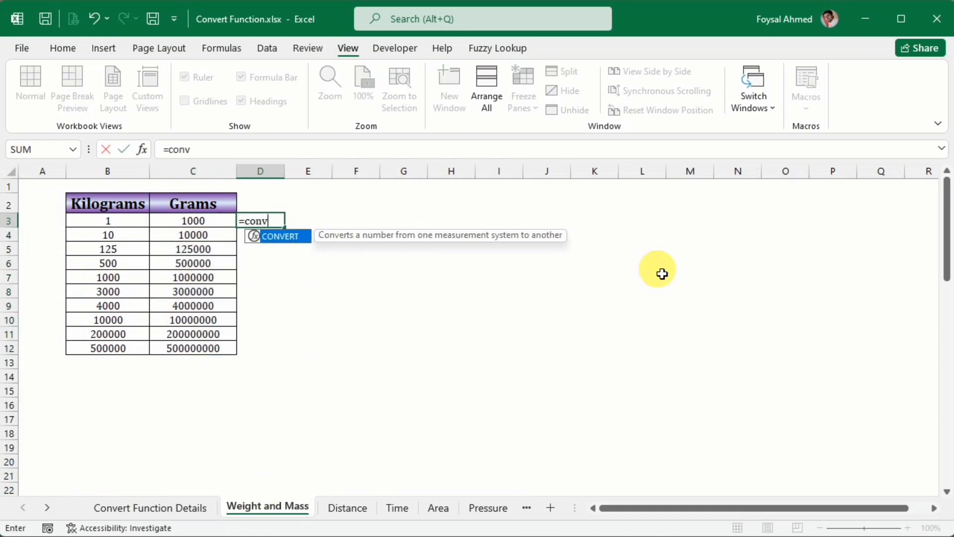
pyautogui.press('Tab')
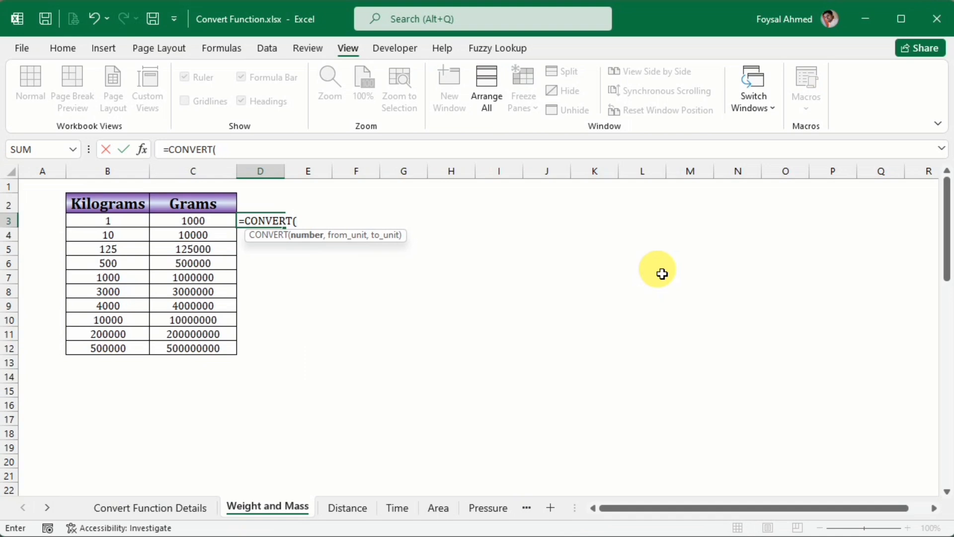
pyautogui.click(131, 221)
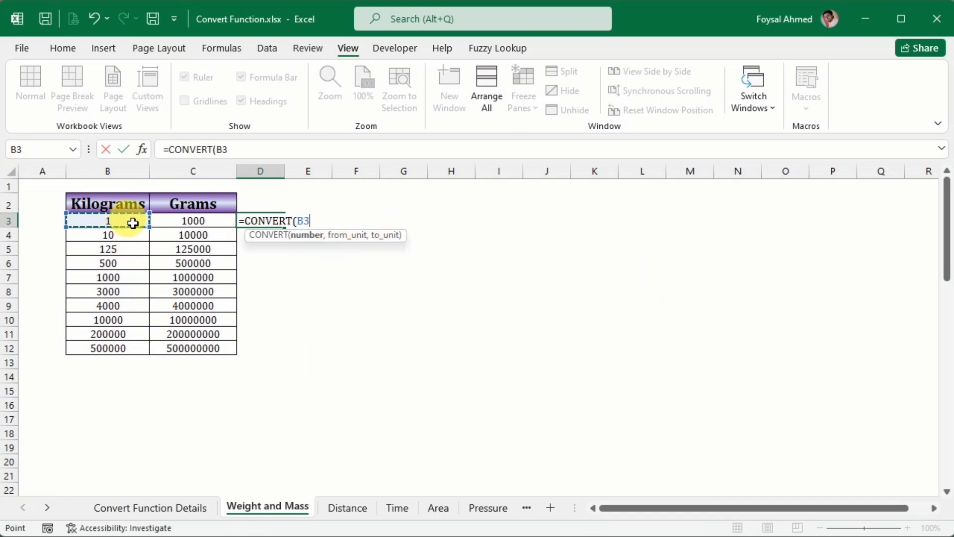
pyautogui.click(178, 222)
pyautogui.write(',')
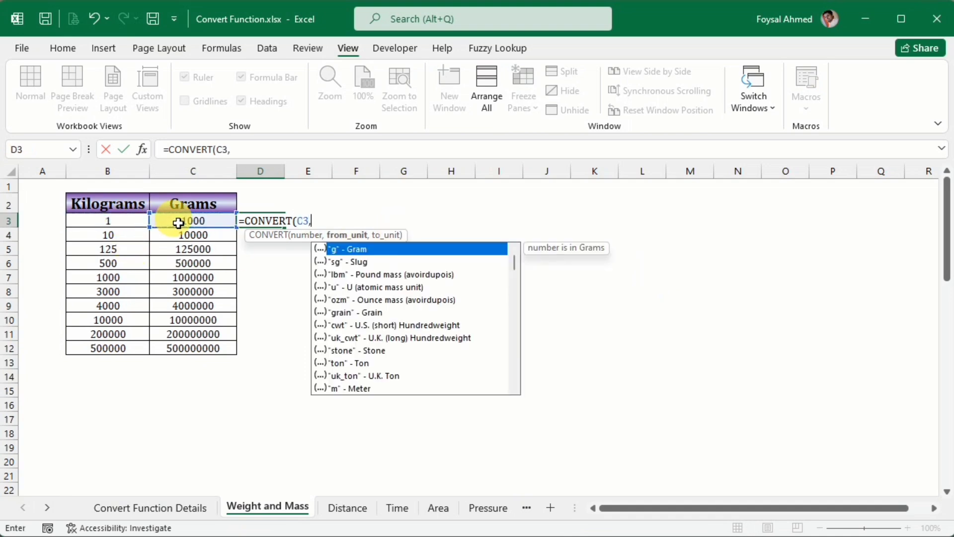
pyautogui.press('Tab')
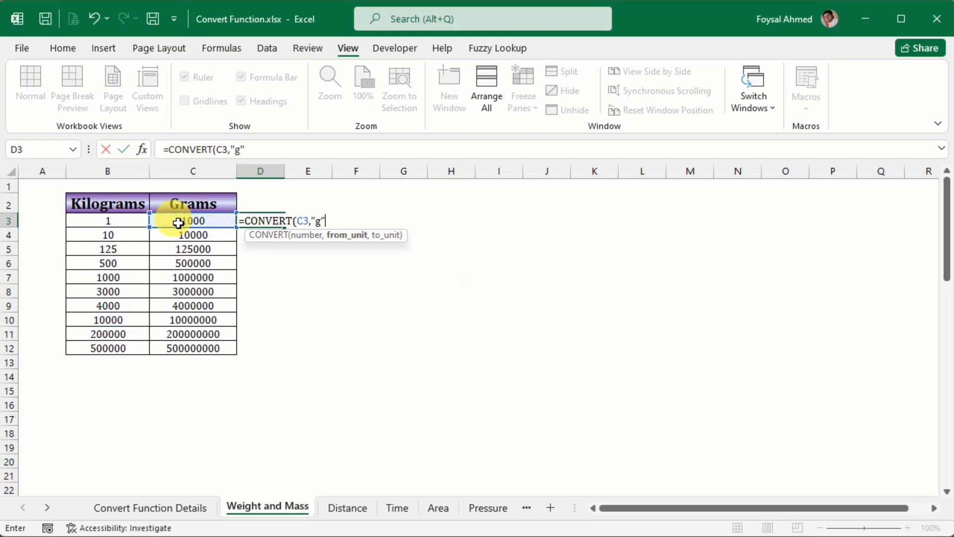
pyautogui.write(',')
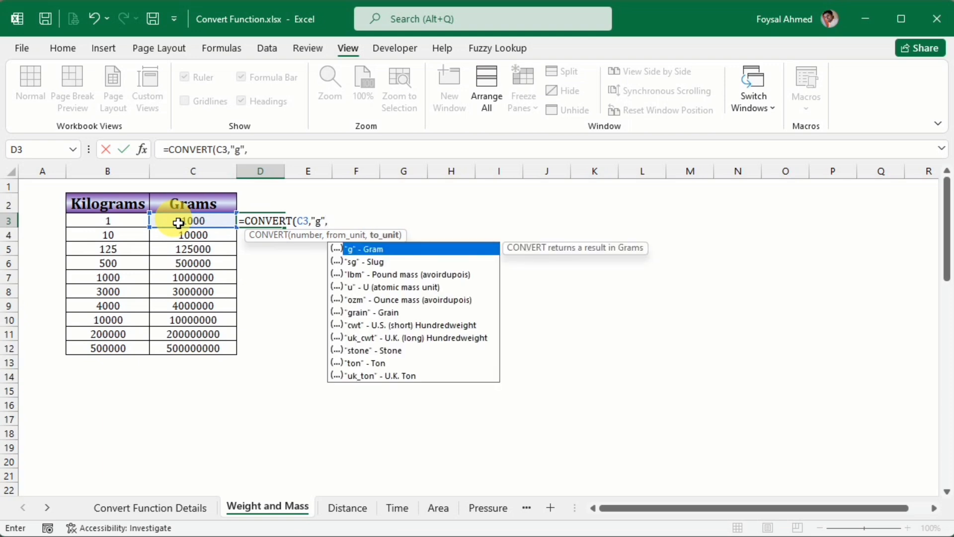
# Look through the suggested to_unit codes in the D3 CONVERT formula for a kilogram entry.
pyautogui.press('Down')
pyautogui.press('Down')
pyautogui.press('Down')
pyautogui.press('Down')
pyautogui.press('Down')
pyautogui.press('Down')
pyautogui.press('Down')
pyautogui.press('Down')
pyautogui.press('Down')
pyautogui.press('Down')
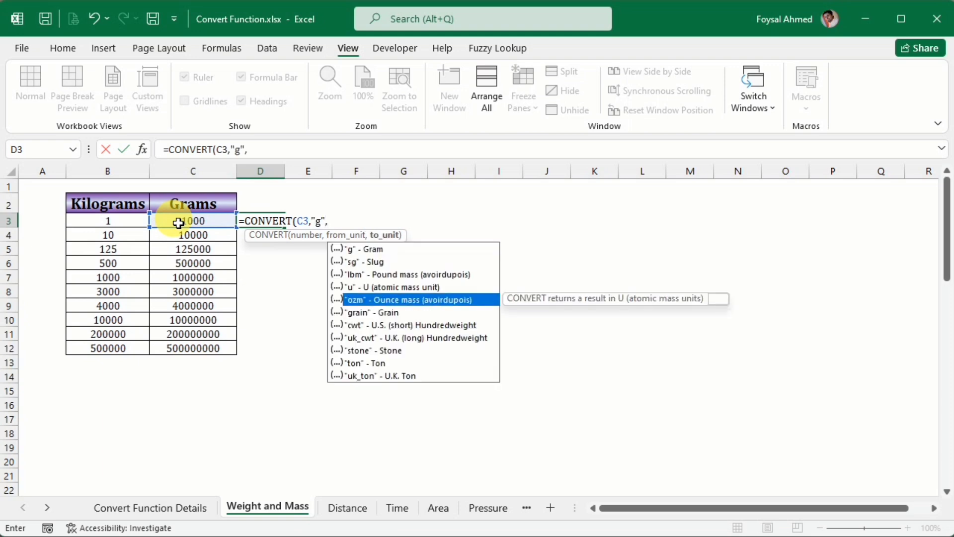
pyautogui.press('Up')
pyautogui.press('Up')
pyautogui.press('Up')
pyautogui.press('Up')
pyautogui.press('Up')
pyautogui.press('Up')
pyautogui.press('Up')
pyautogui.press('Up')
pyautogui.press('Up')
pyautogui.press('Up')
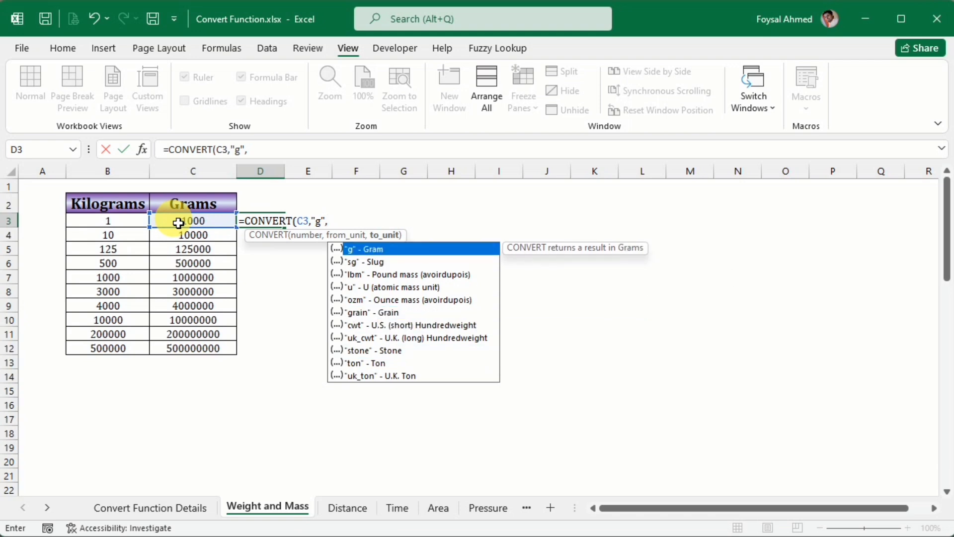
# Erase the unfinished CONVERT formula from D3, leaving the cell empty.
pyautogui.press('BackSpace')
pyautogui.press('BackSpace')
pyautogui.press('BackSpace')
pyautogui.press('BackSpace')
pyautogui.press('BackSpace')
pyautogui.press('BackSpace')
pyautogui.press('BackSpace')
pyautogui.press('BackSpace')
pyautogui.press('BackSpace')
pyautogui.press('BackSpace')
pyautogui.press('BackSpace')
pyautogui.press('BackSpace')
pyautogui.press('BackSpace')
pyautogui.press('BackSpace')
pyautogui.press('BackSpace')
pyautogui.press('BackSpace')
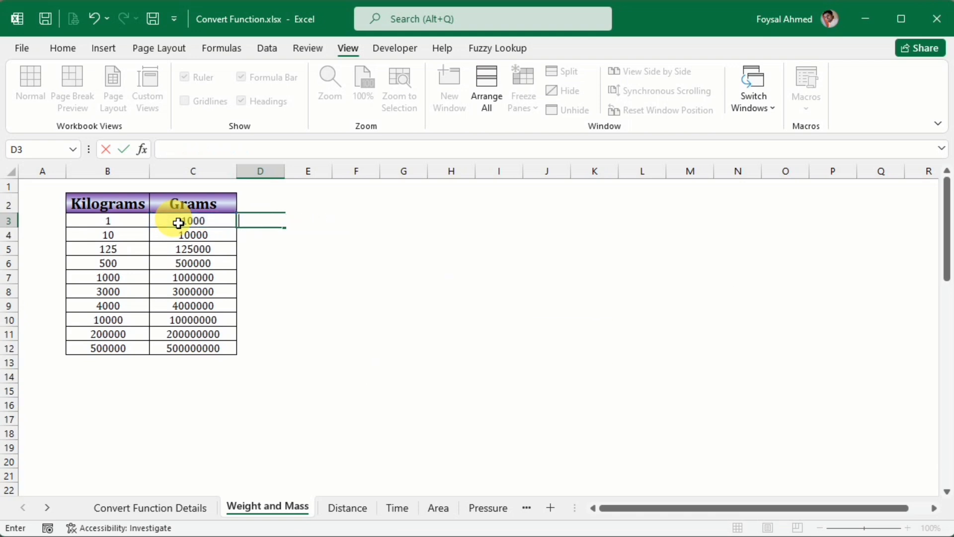
pyautogui.press('Return')
# Review the C3 formula, check the kilogram code on the Convert Function Details sheet, and return to the Weight and Mass sheet.
pyautogui.click(142, 202)
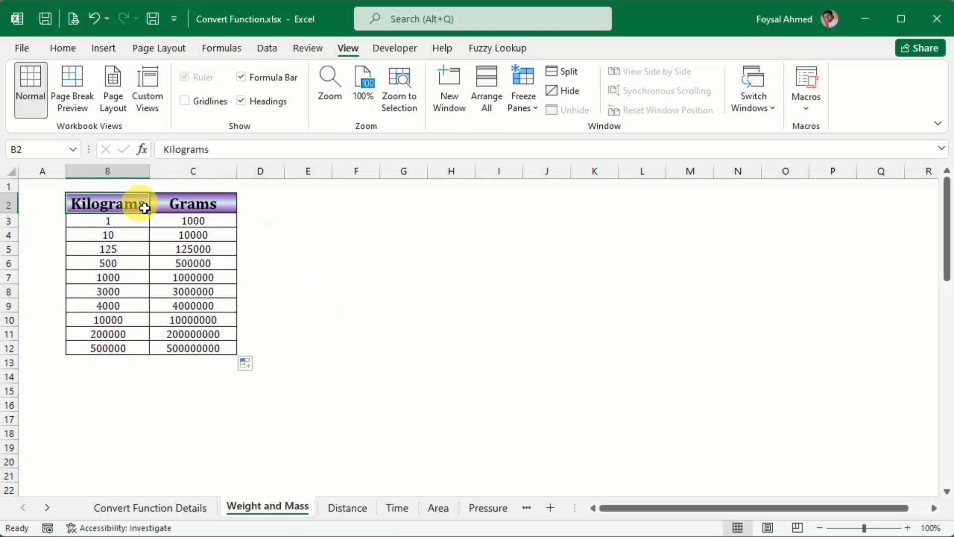
pyautogui.click(191, 223)
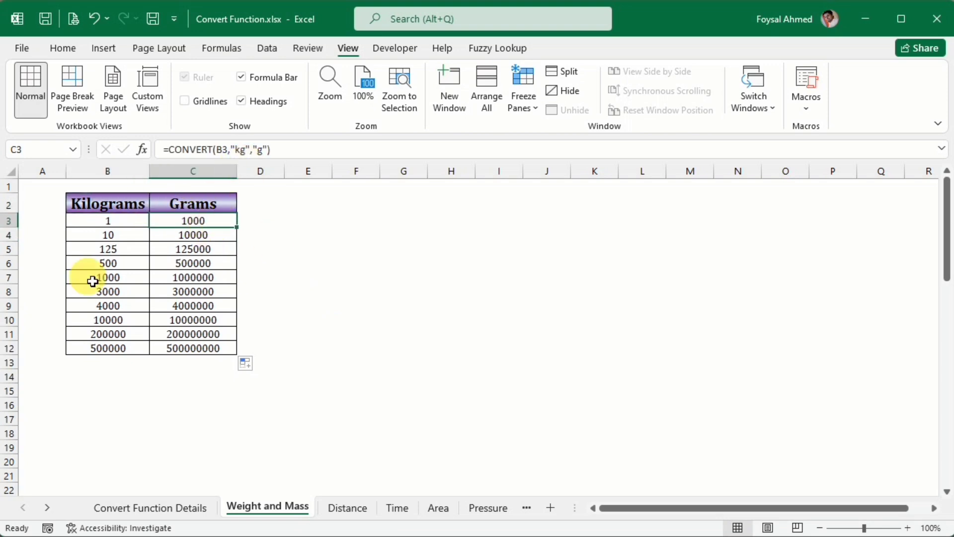
pyautogui.click(132, 506)
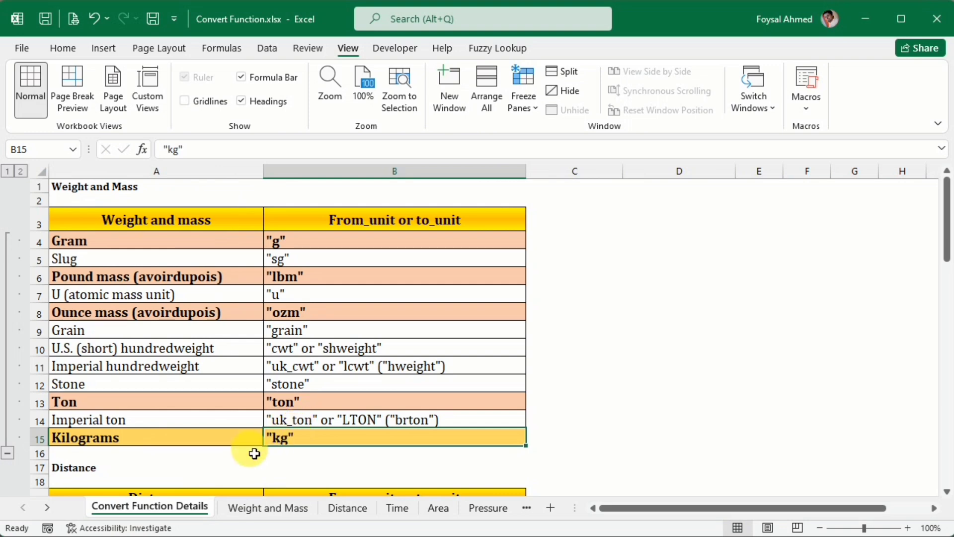
pyautogui.click(248, 506)
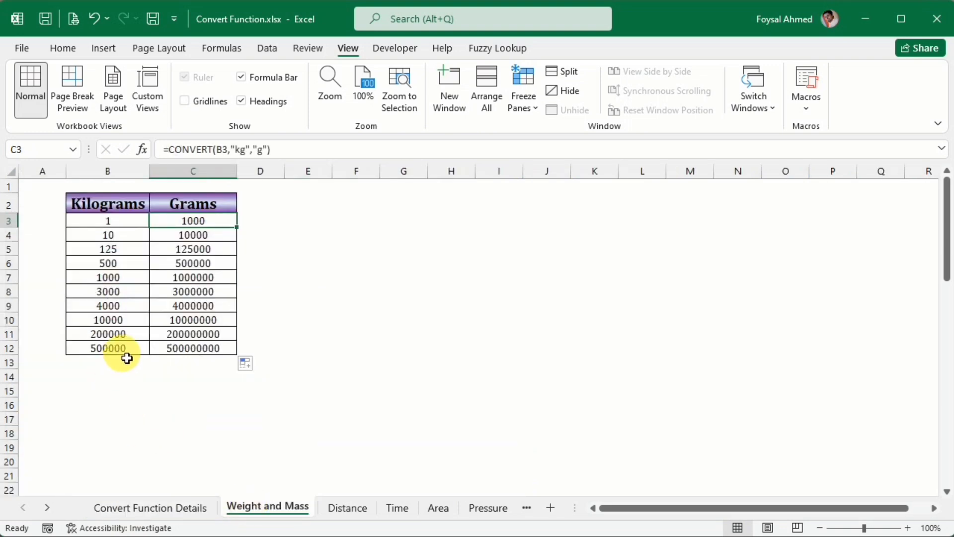
# In the Tons to Kilograms table, clear C28 and begin a CONVERT formula there with B28 as the number.
pyautogui.scroll(-4, 253, 346)
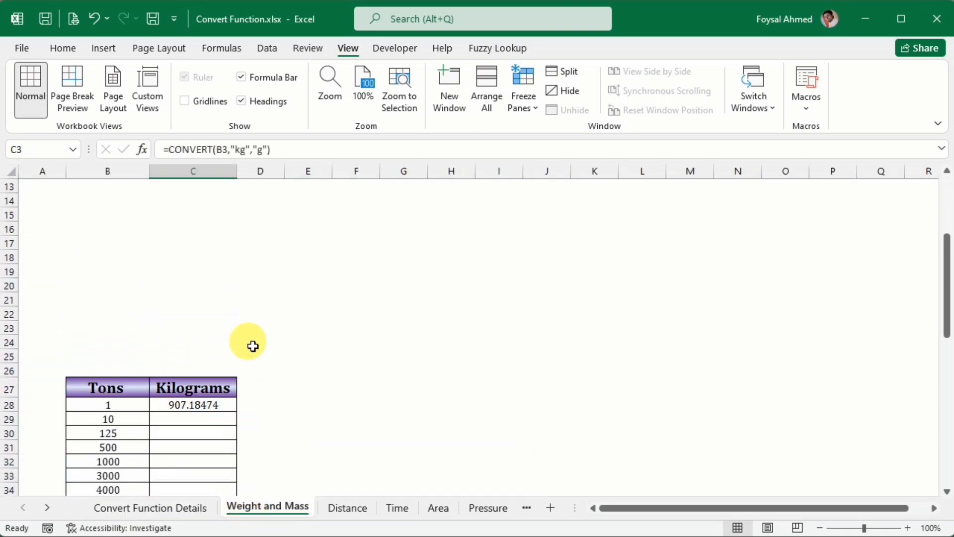
pyautogui.scroll(-5, 253, 346)
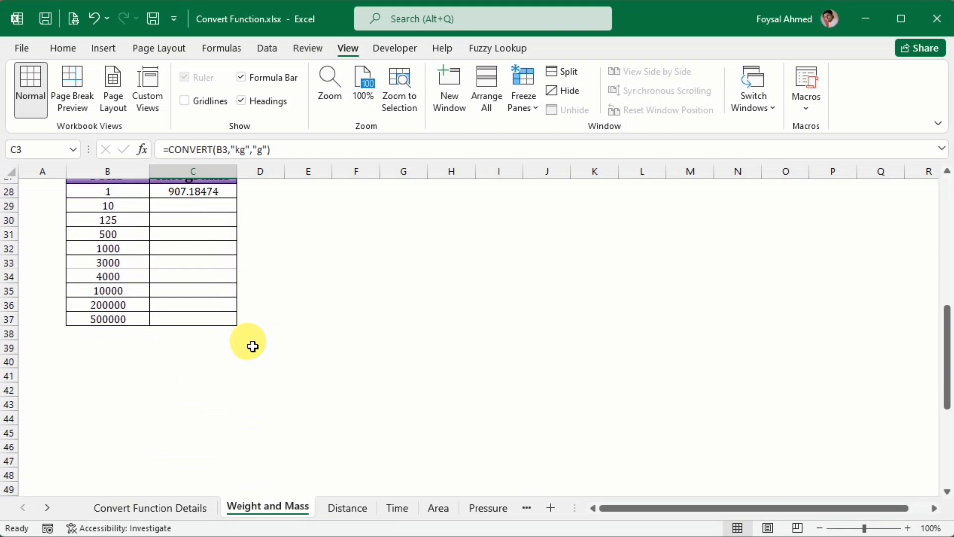
pyautogui.scroll(1, 253, 346)
pyautogui.click(179, 235)
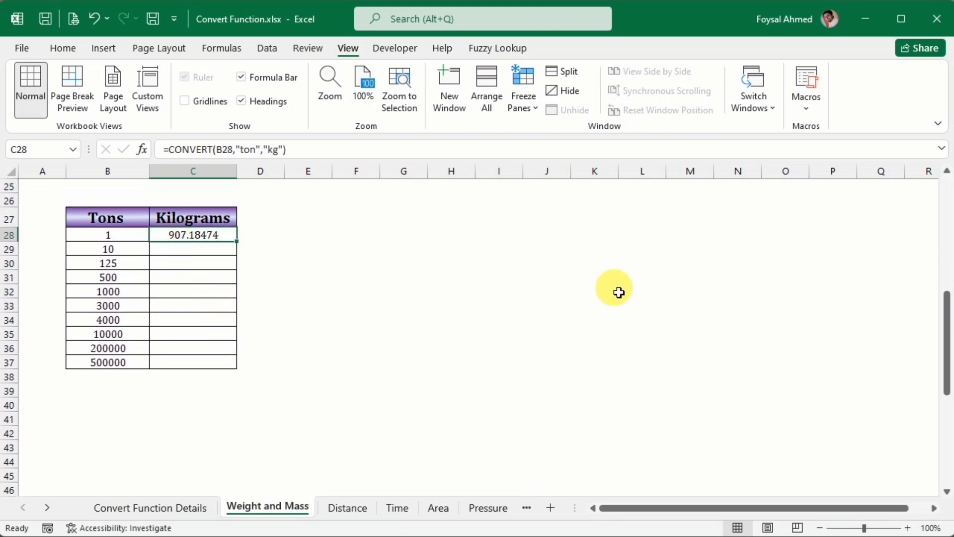
pyautogui.press('Delete')
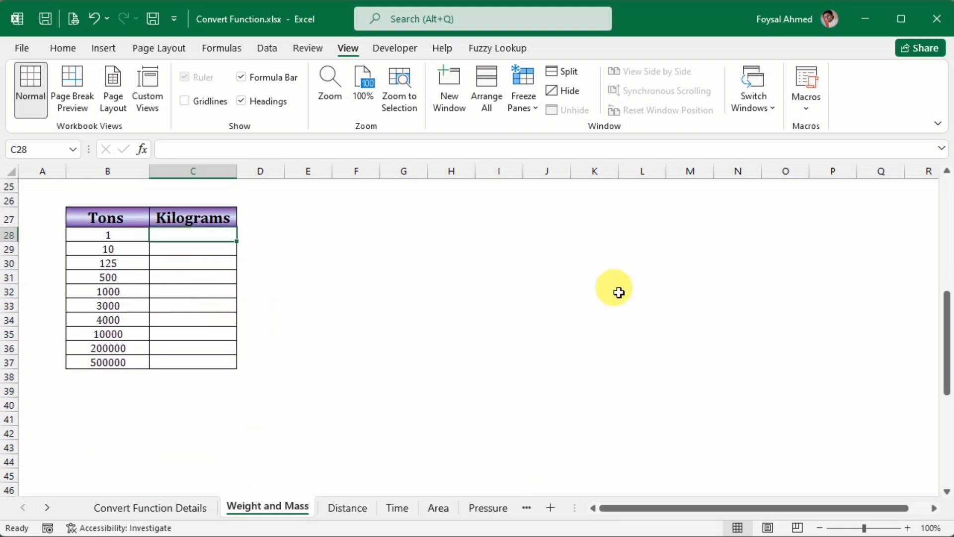
pyautogui.write('=')
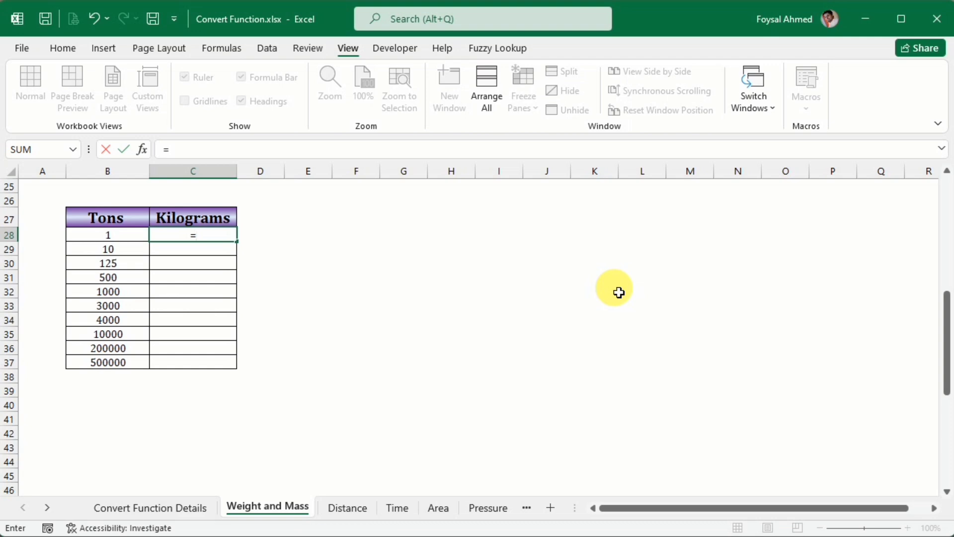
pyautogui.write('conv')
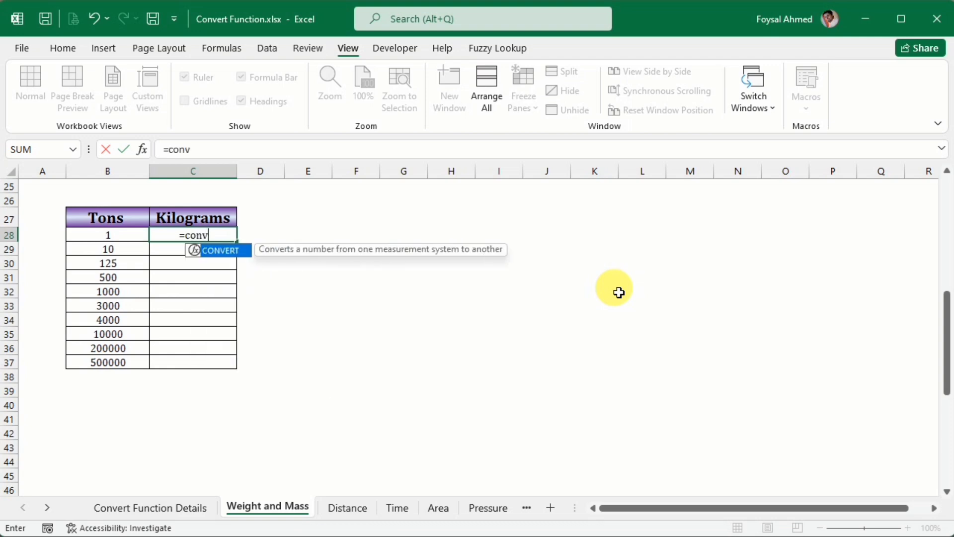
pyautogui.press('Tab')
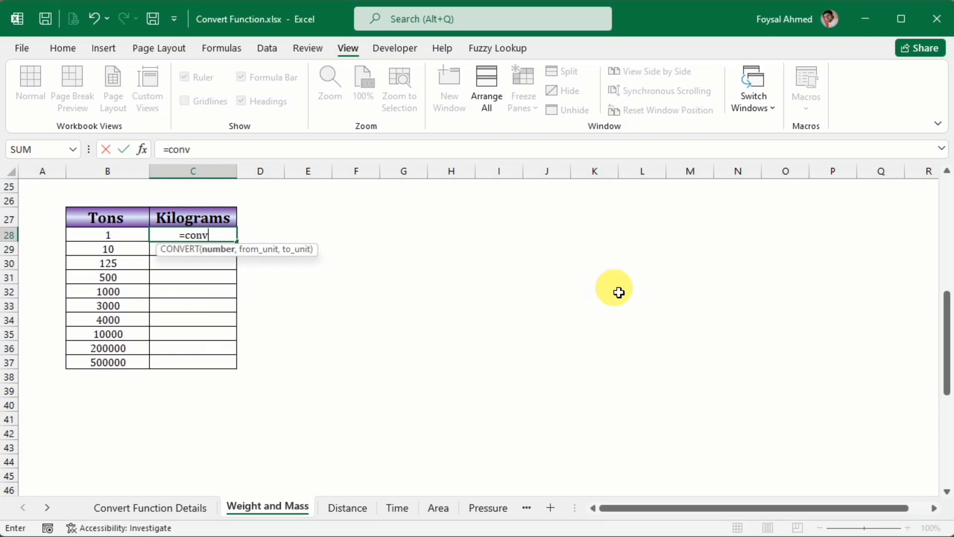
pyautogui.click(103, 232)
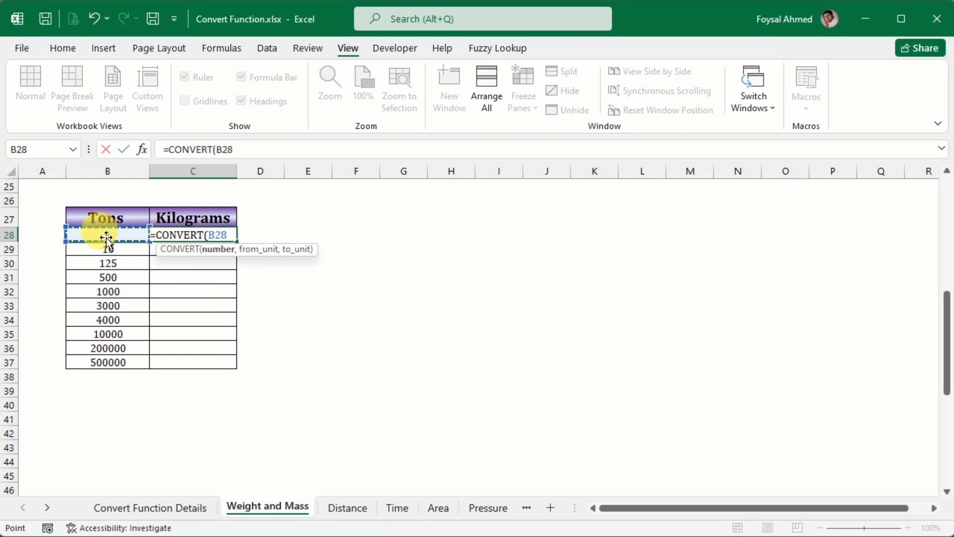
pyautogui.write(',')
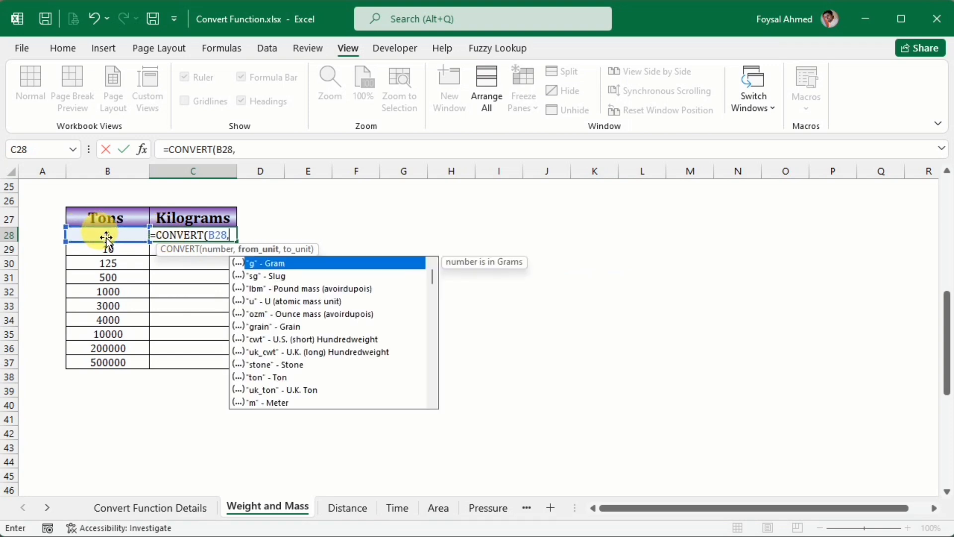
# Choose "ton" as the from_unit in the C28 CONVERT formula.
pyautogui.write('"')
pyautogui.press('Down')
pyautogui.press('Down')
pyautogui.press('Down')
pyautogui.press('Down')
pyautogui.press('Down')
pyautogui.press('Down')
pyautogui.press('Down')
pyautogui.press('Down')
pyautogui.press('Down')
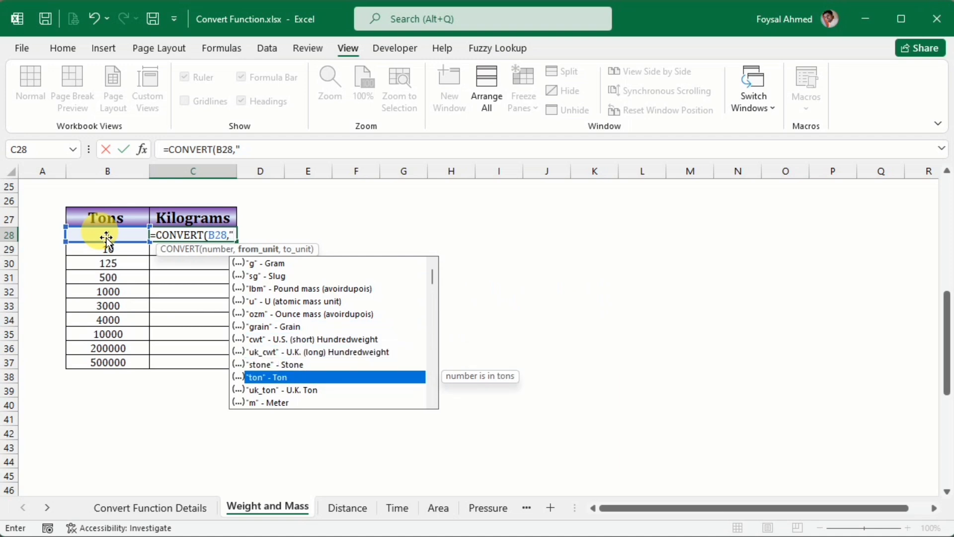
pyautogui.press('Tab')
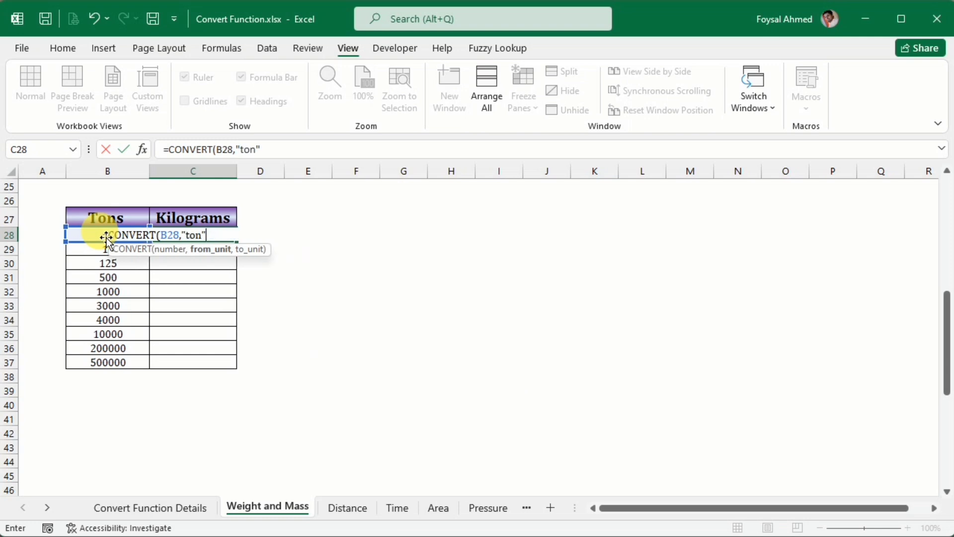
# Complete the C28 formula with "kg" as the to_unit and fill it down the Kilograms column to C37.
pyautogui.write(',')
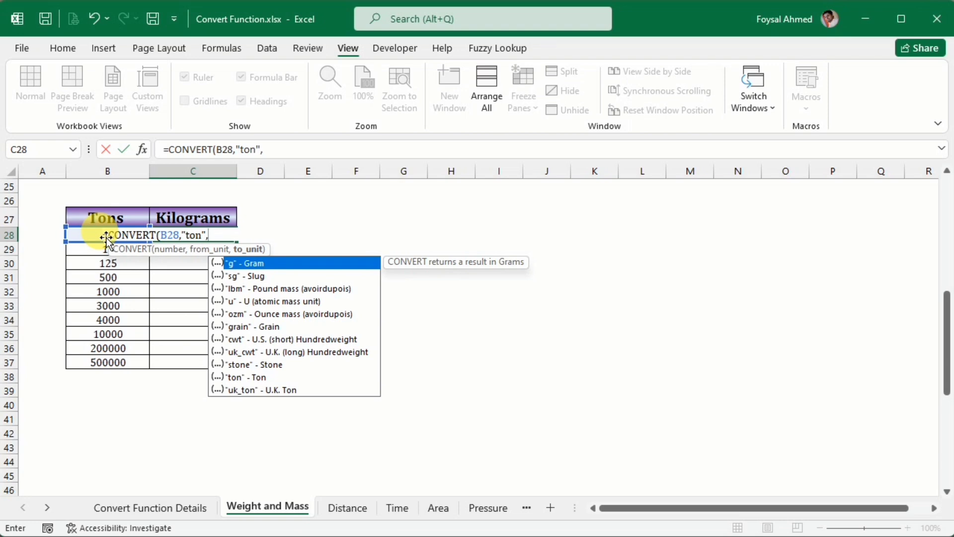
pyautogui.write('"')
pyautogui.write('kg')
pyautogui.write('")')
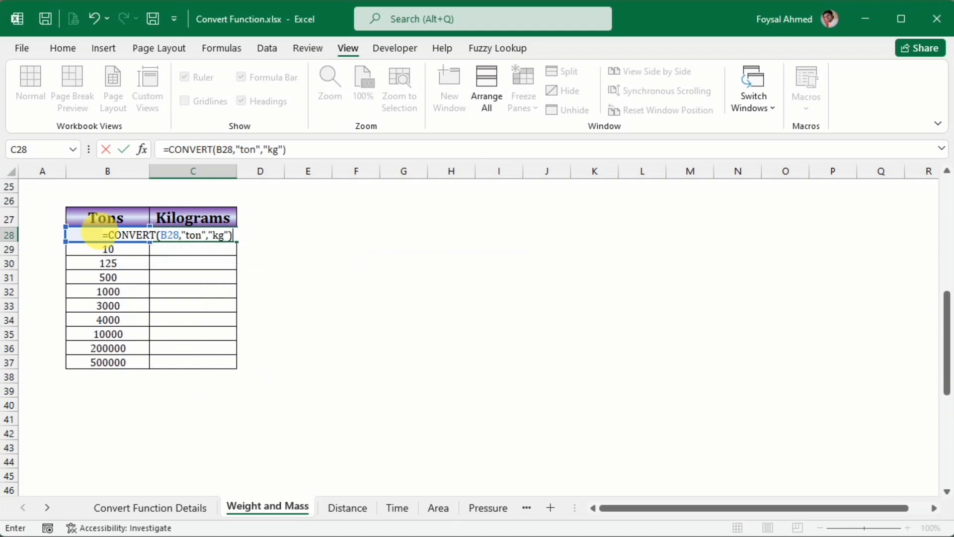
pyautogui.press('Return')
pyautogui.press('Up')
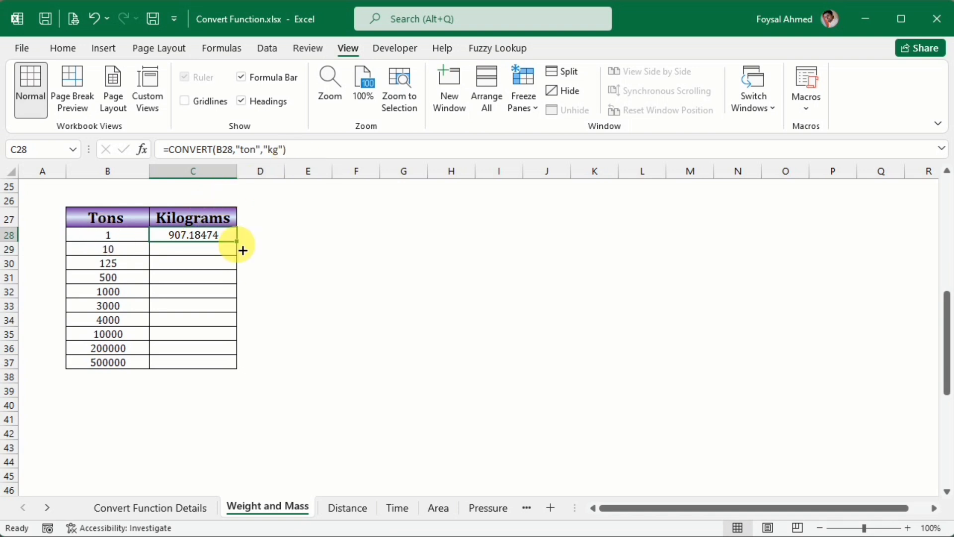
pyautogui.moveTo(242, 248); pyautogui.dragTo(231, 374)
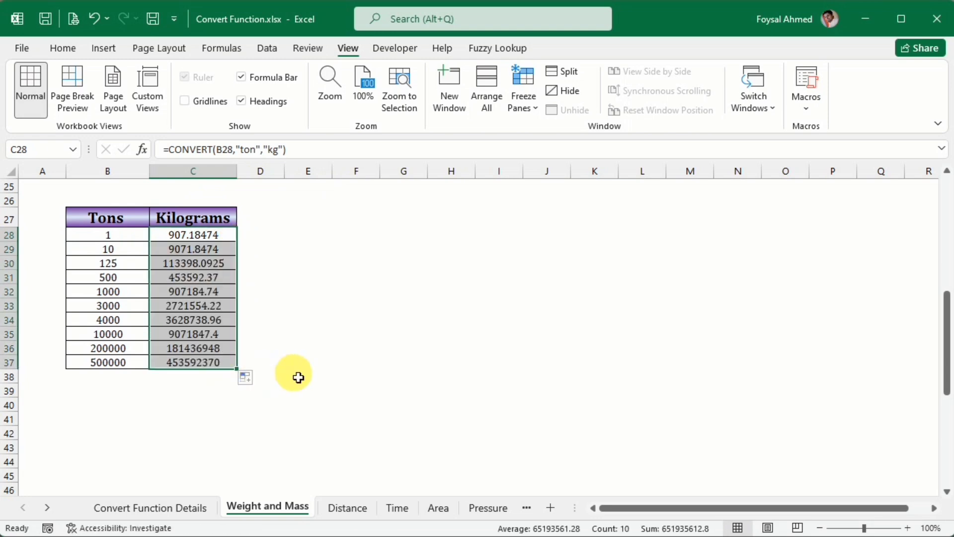
# Check the unit codes for ton, Imperial ton and kilograms on the Convert Function Details sheet, and return to the Weight and Mass sheet.
pyautogui.click(144, 511)
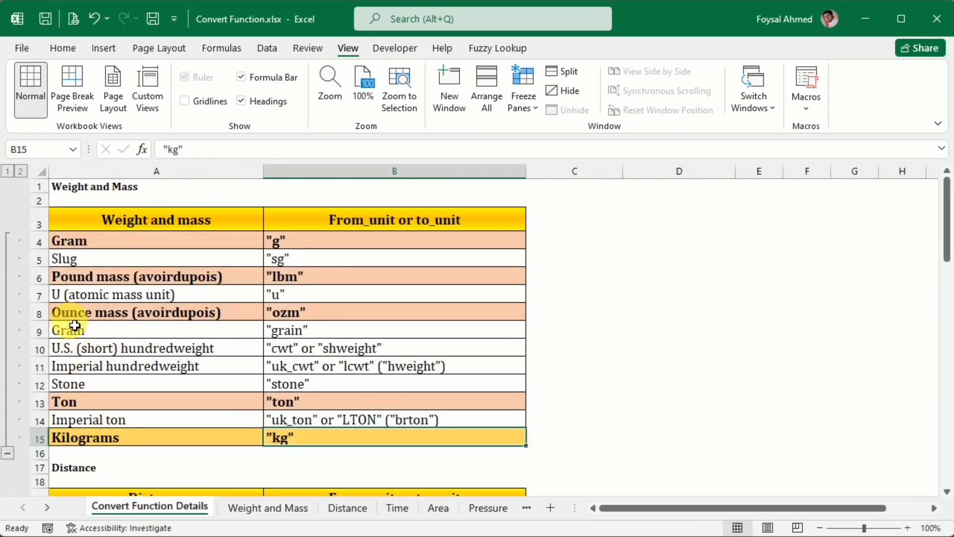
pyautogui.click(298, 402)
pyautogui.click(294, 446)
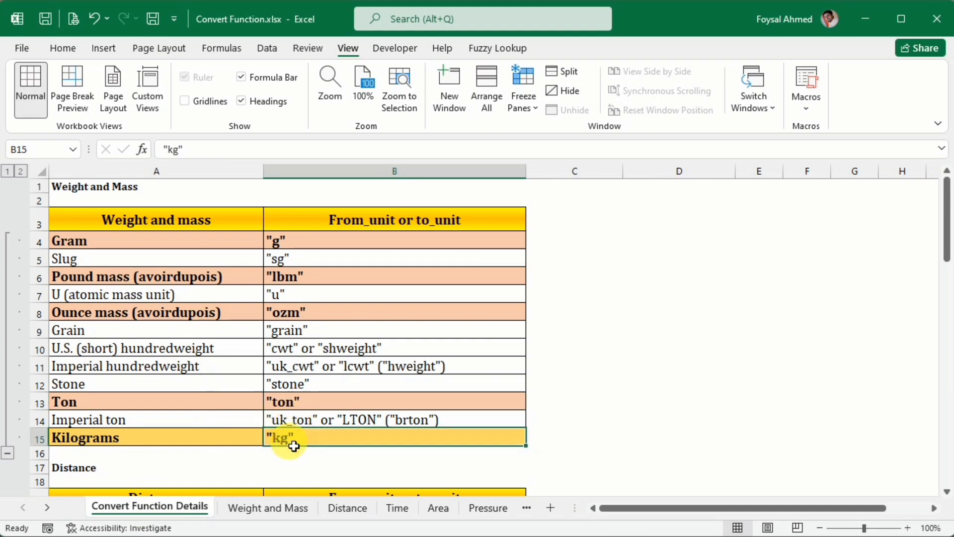
pyautogui.click(281, 427)
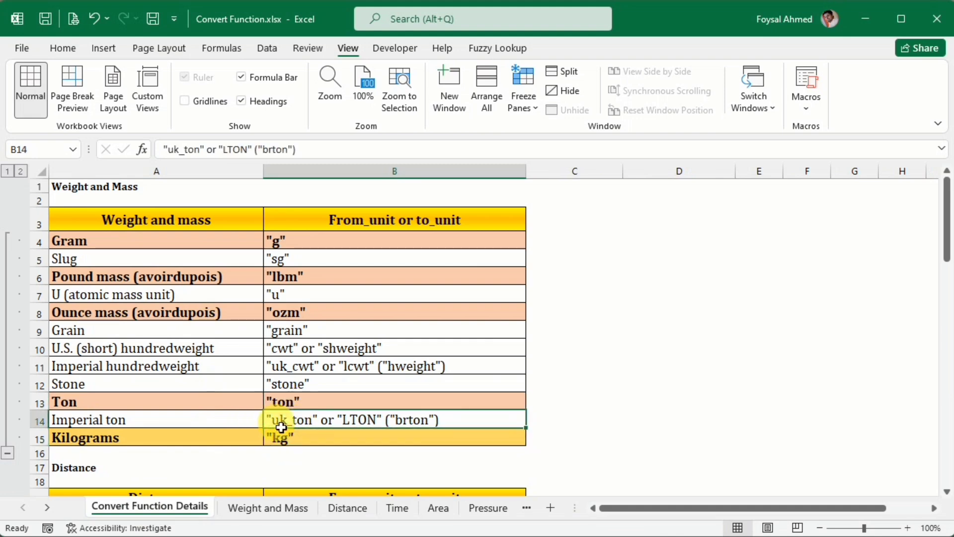
pyautogui.click(315, 401)
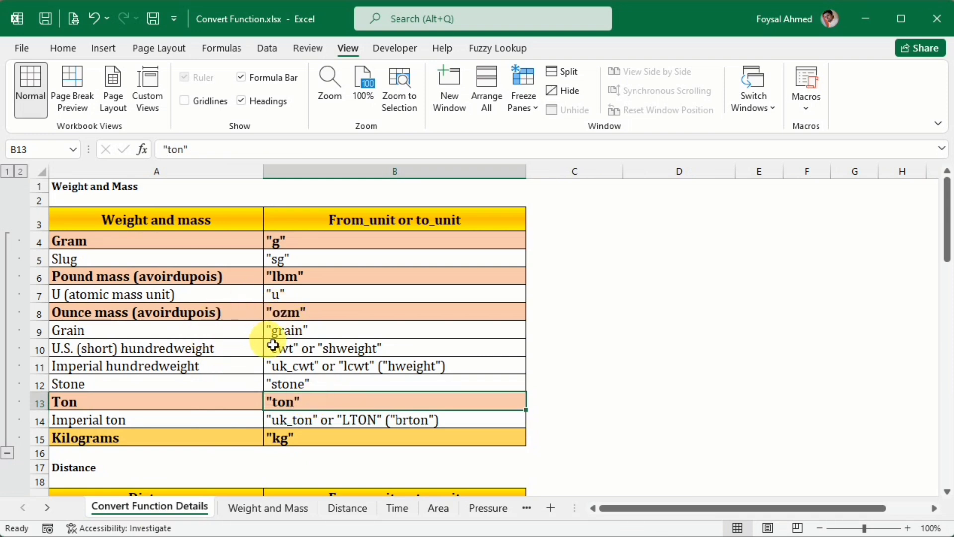
pyautogui.click(237, 505)
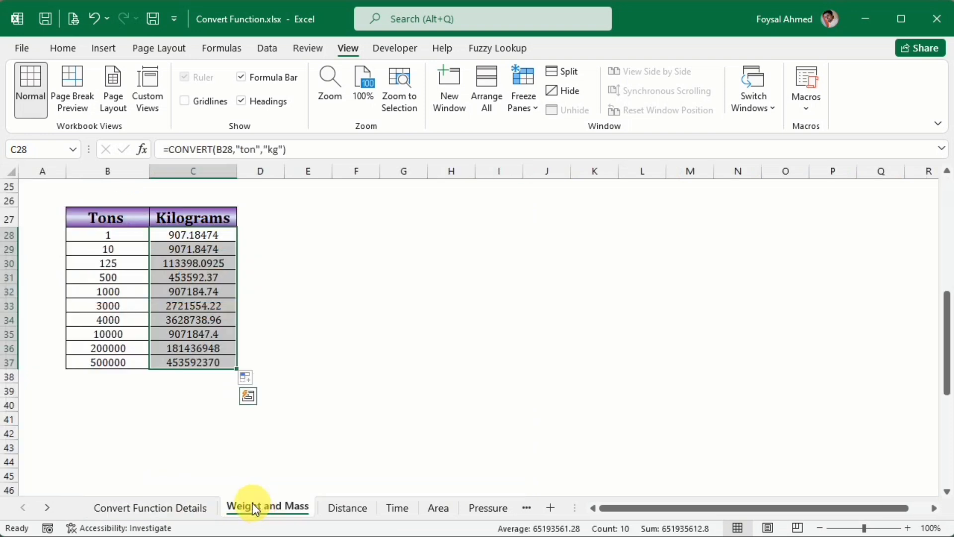
pyautogui.scroll(-7, 195, 402)
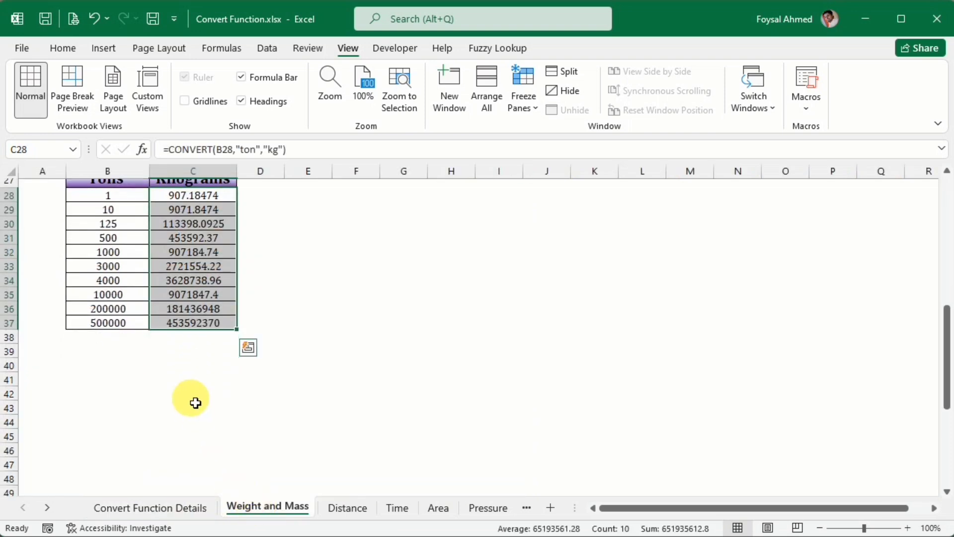
# Clear C56 in the Pounds to Ounces table and check the pound and ounce unit codes on the Convert Function Details sheet.
pyautogui.scroll(-2, 196, 402)
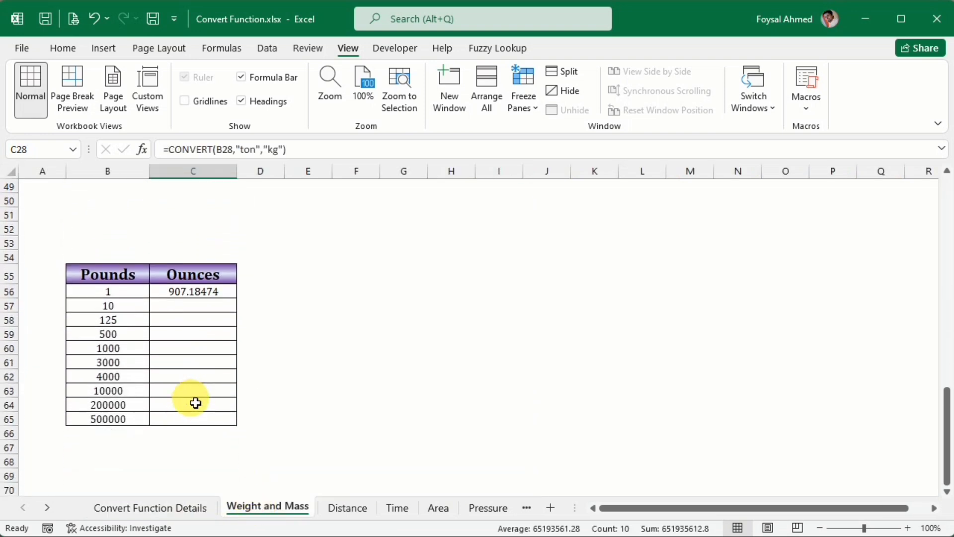
pyautogui.scroll(-1, 196, 402)
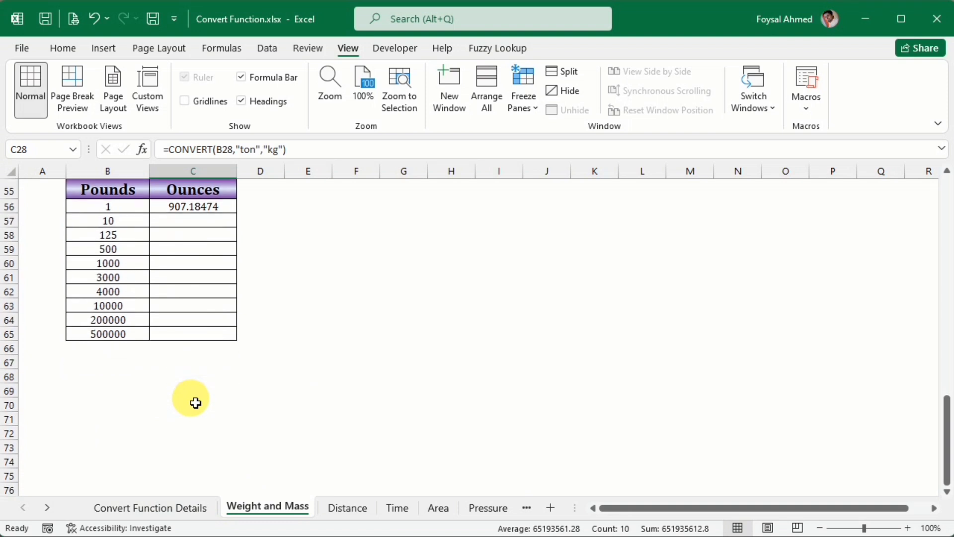
pyautogui.scroll(1, 195, 402)
pyautogui.click(192, 248)
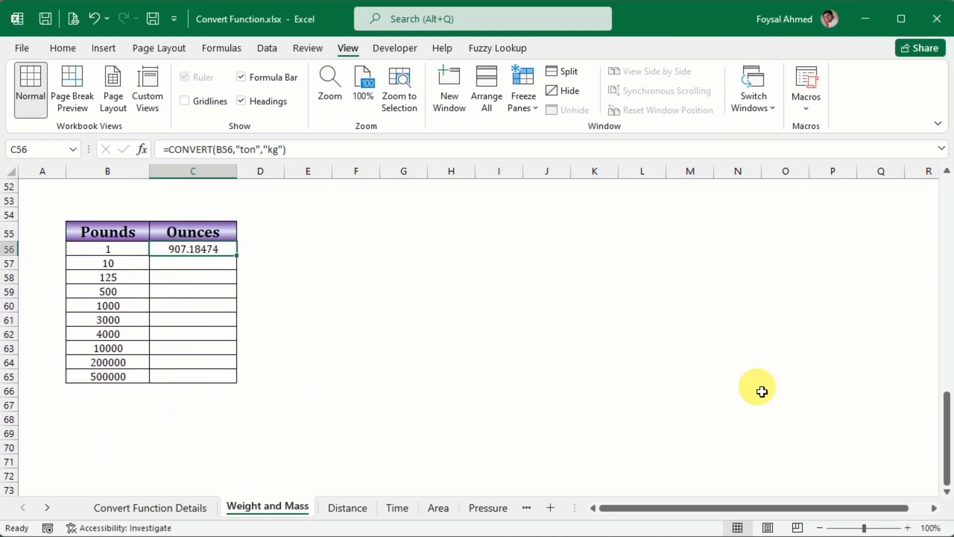
pyautogui.press('Delete')
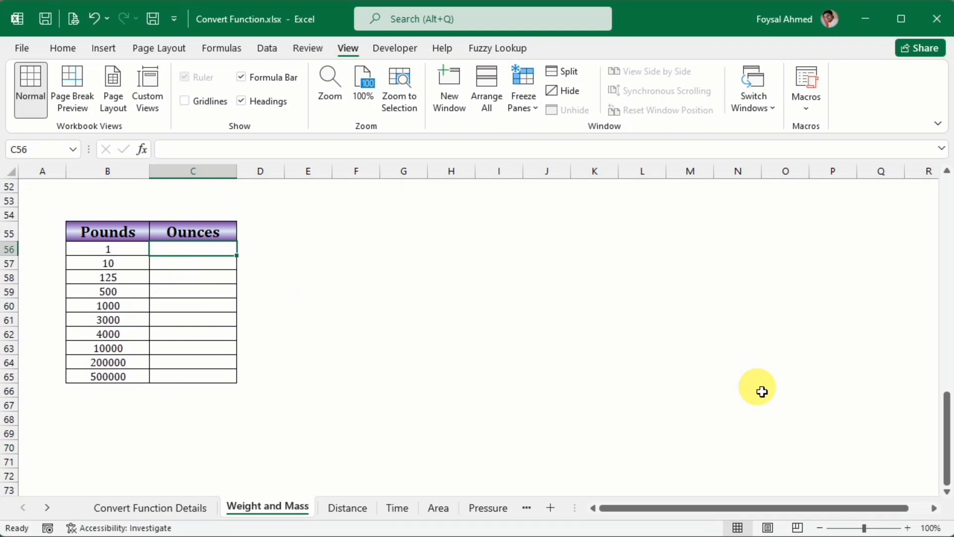
pyautogui.click(128, 512)
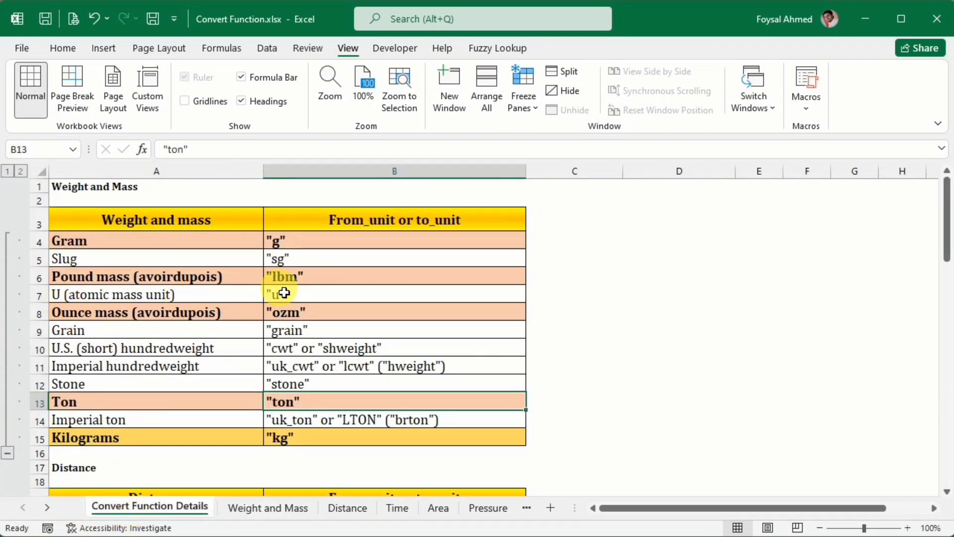
pyautogui.click(272, 517)
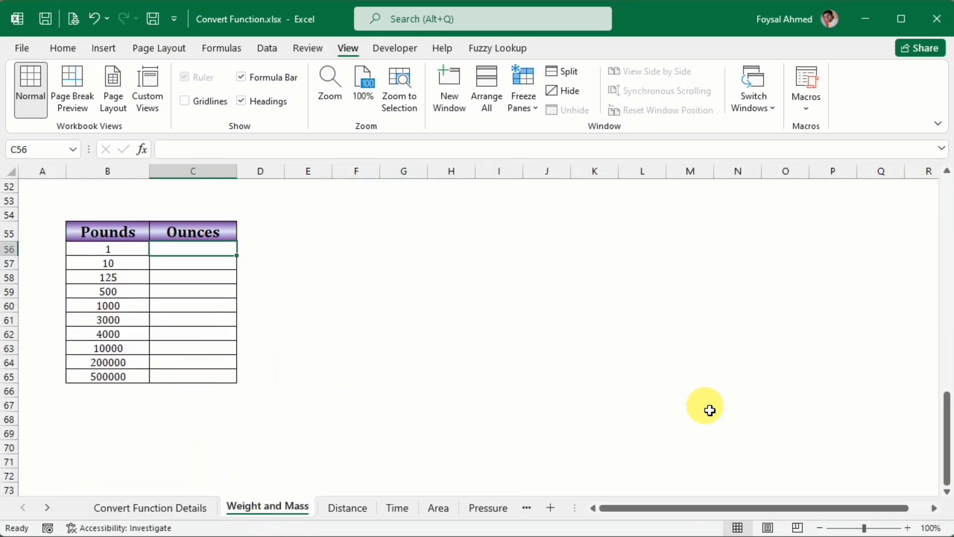
# Begin a CONVERT formula in C56 of the Weight and Mass sheet with B56 as the number.
pyautogui.write('=conv')
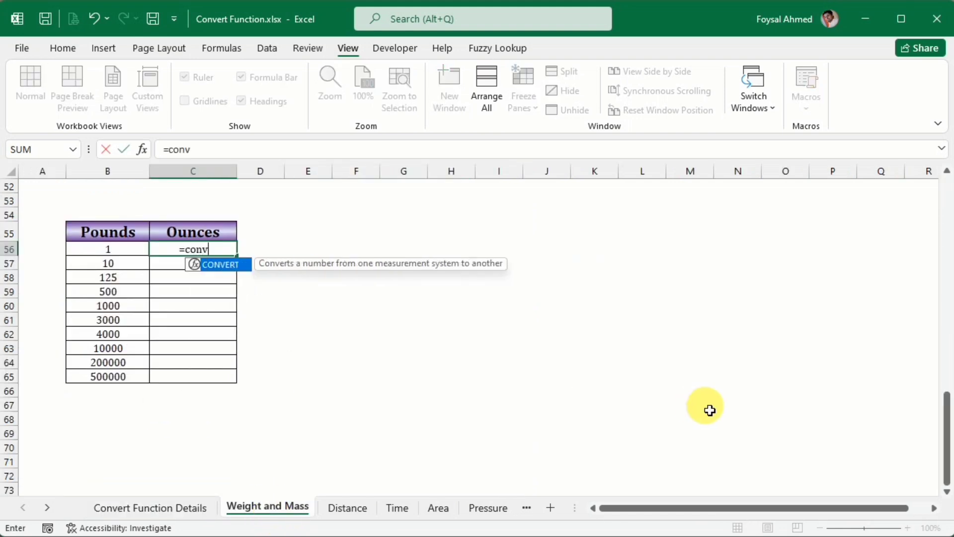
pyautogui.write('e')
pyautogui.press('Tab')
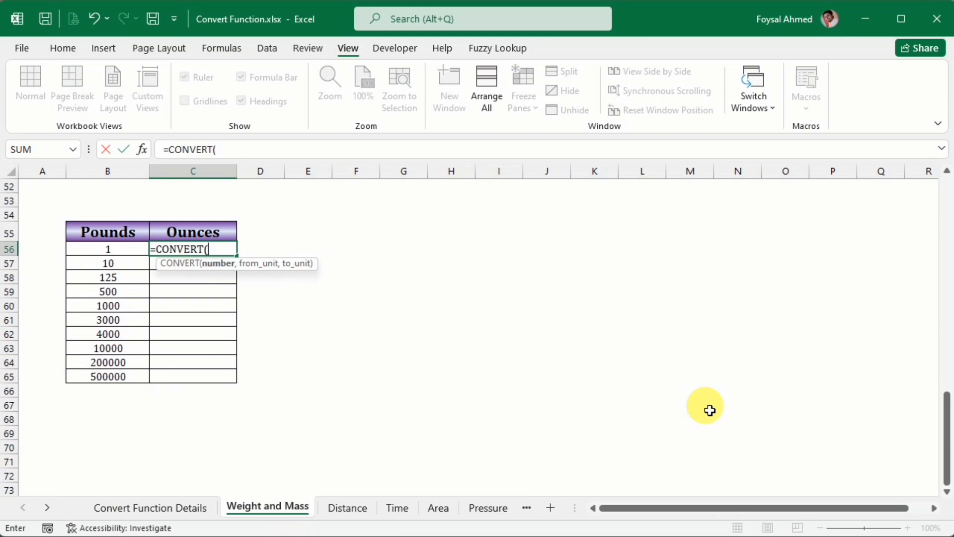
pyautogui.click(95, 250)
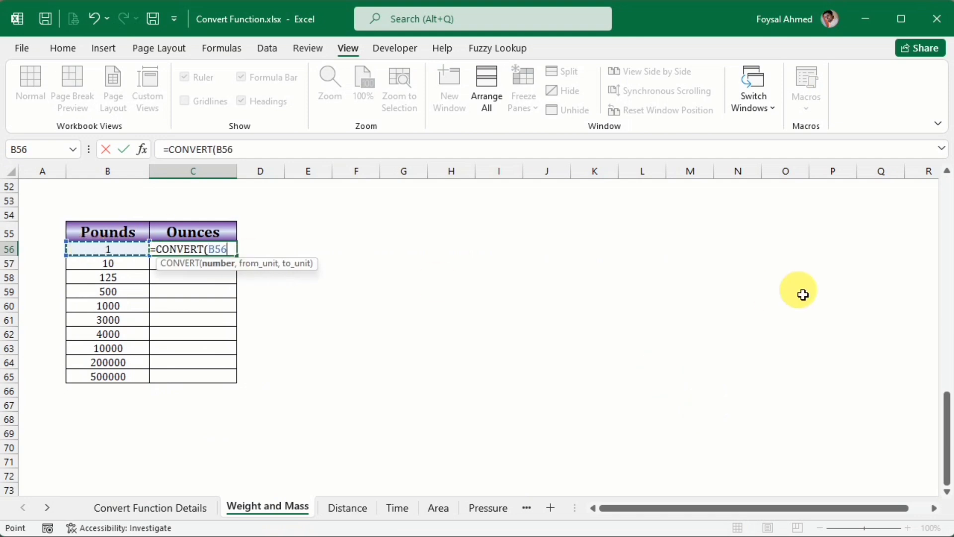
pyautogui.write(',')
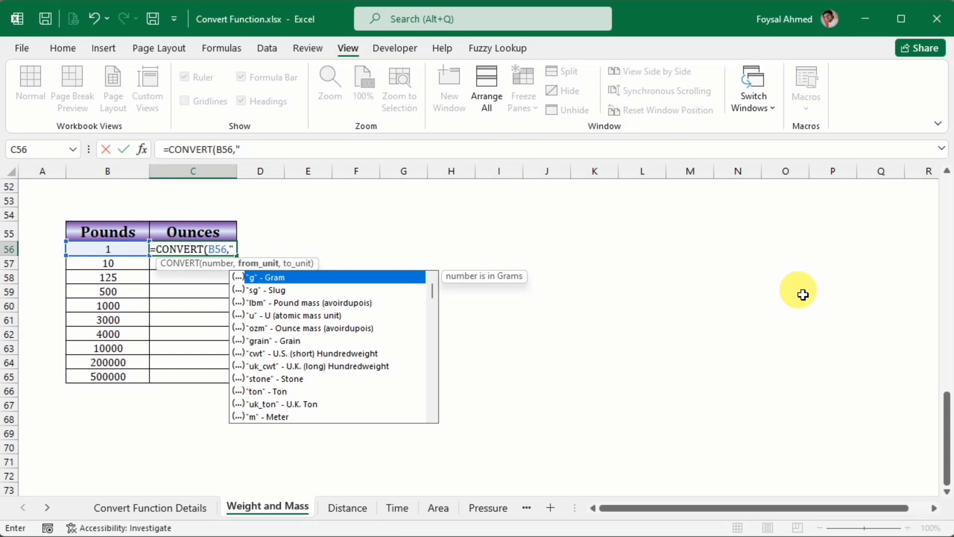
# Choose "lbm" as the from_unit in the C56 CONVERT formula.
pyautogui.write('"l')
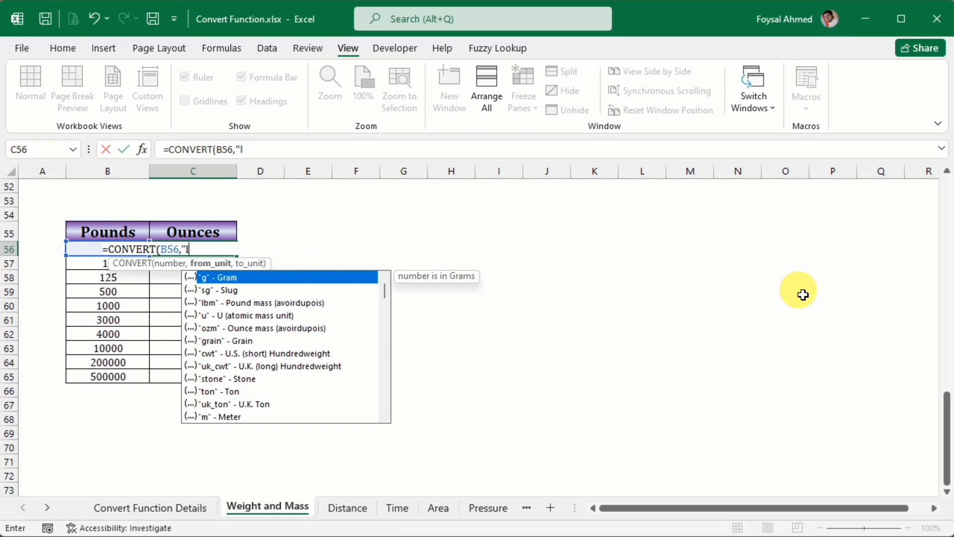
pyautogui.write('bm')
pyautogui.press('Down')
pyautogui.press('Down')
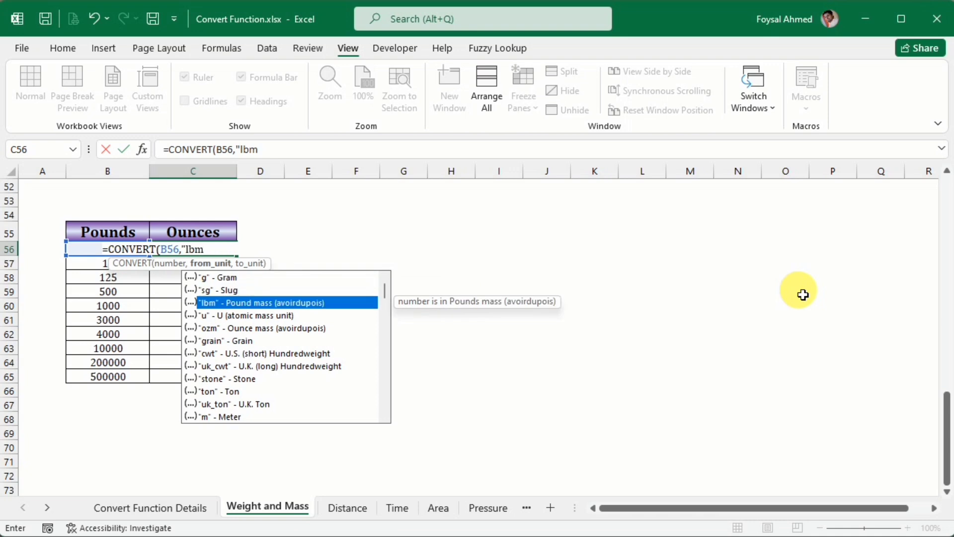
pyautogui.press('Tab')
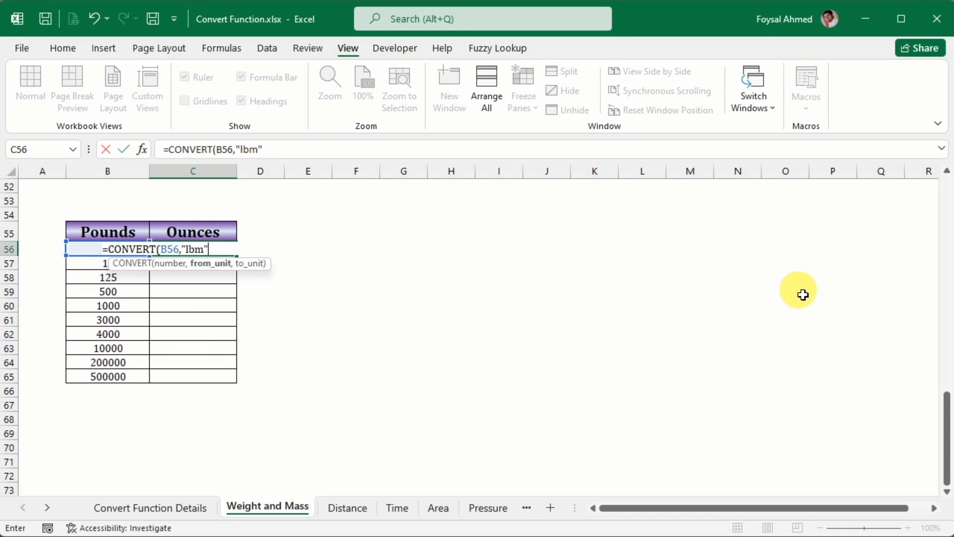
# Choose "ozm" as the to_unit and complete the CONVERT formula in C56.
pyautogui.write(',')
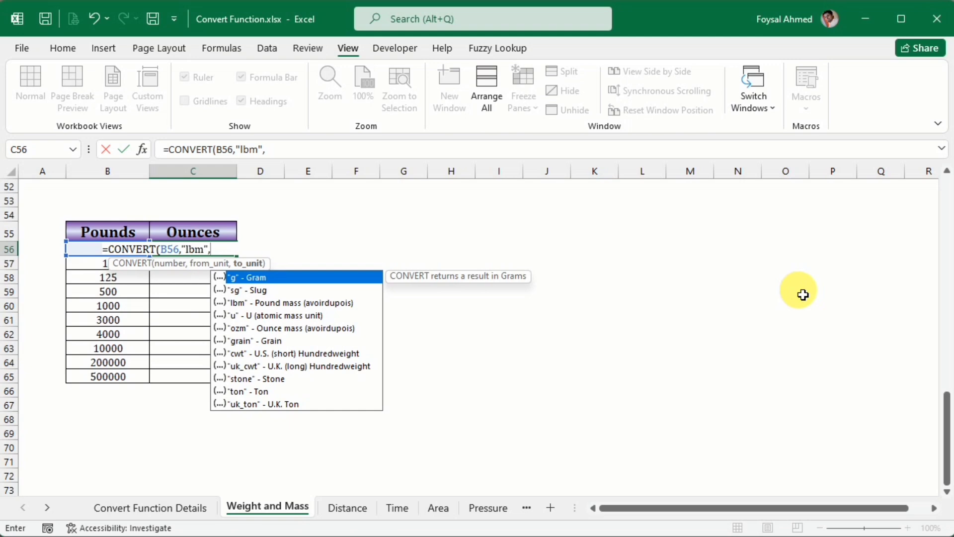
pyautogui.press('Down')
pyautogui.press('Down')
pyautogui.press('Down')
pyautogui.press('Down')
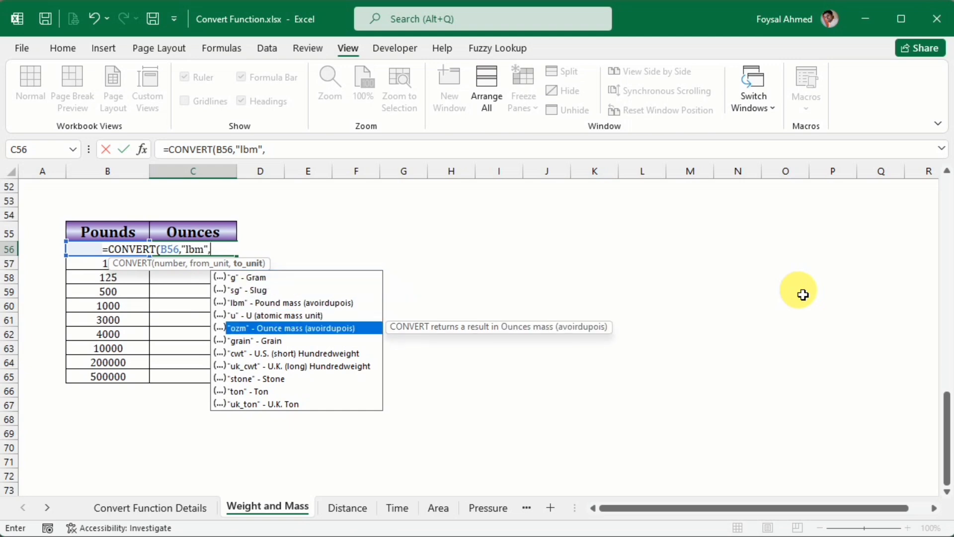
pyautogui.press('Tab')
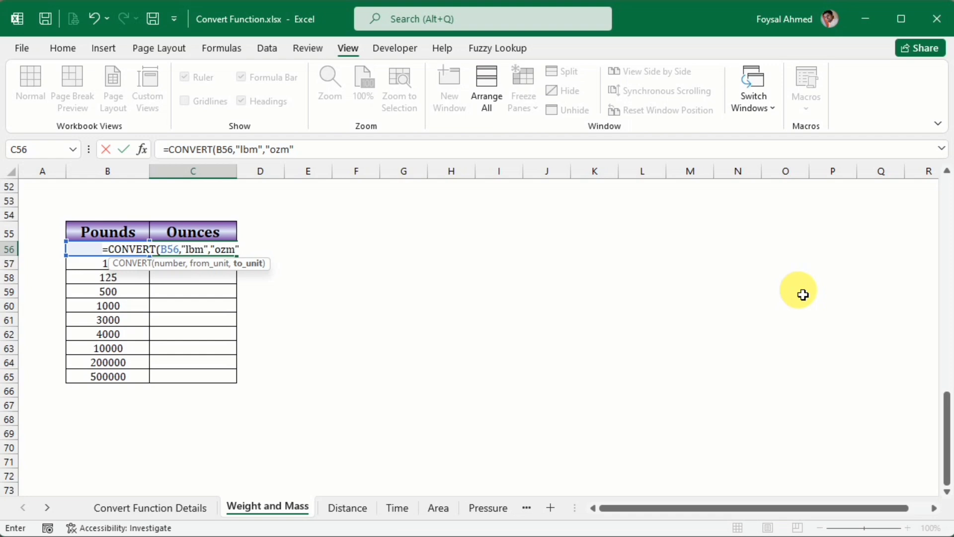
pyautogui.write(')')
pyautogui.press('Return')
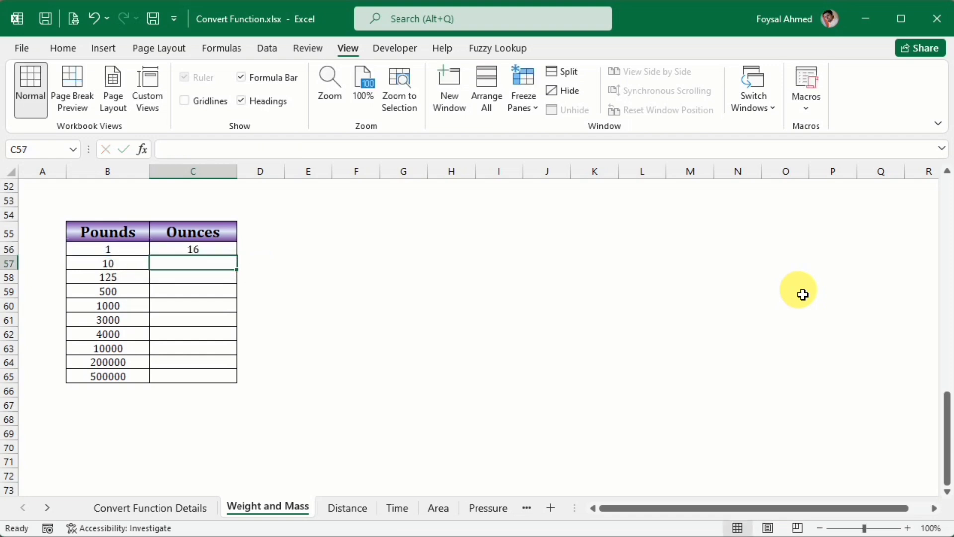
# Recheck the unit codes on the Convert Function Details sheet and fill the C56 formula down the Ounces column to C65.
pyautogui.click(149, 507)
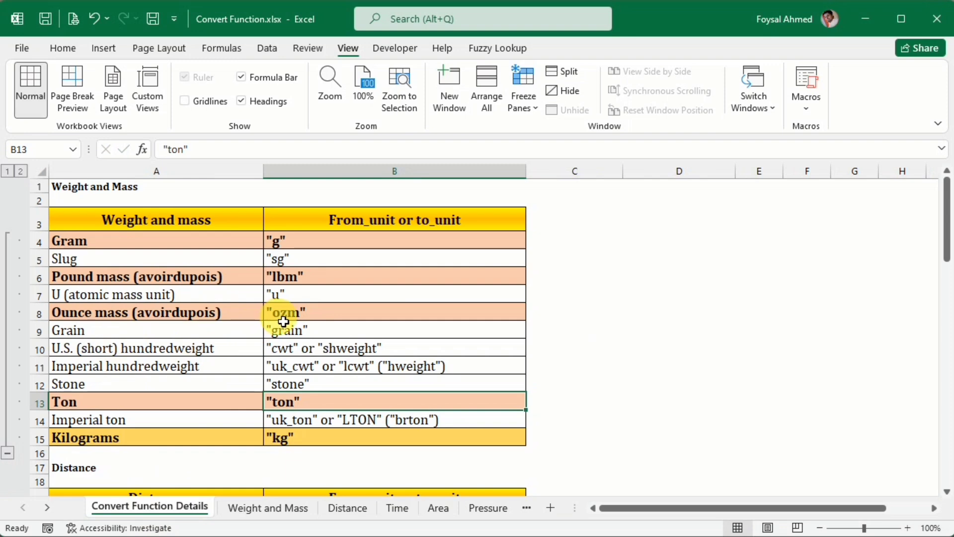
pyautogui.click(260, 505)
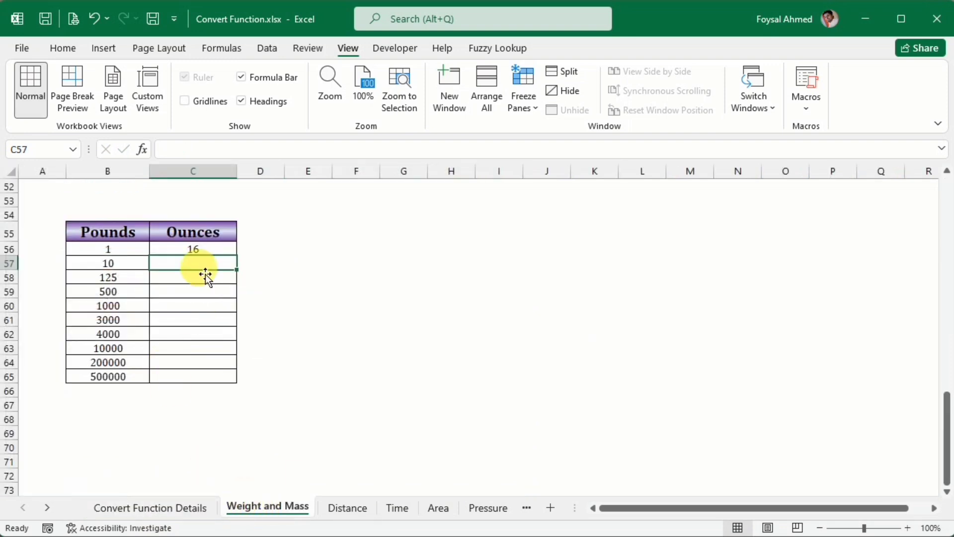
pyautogui.click(227, 253)
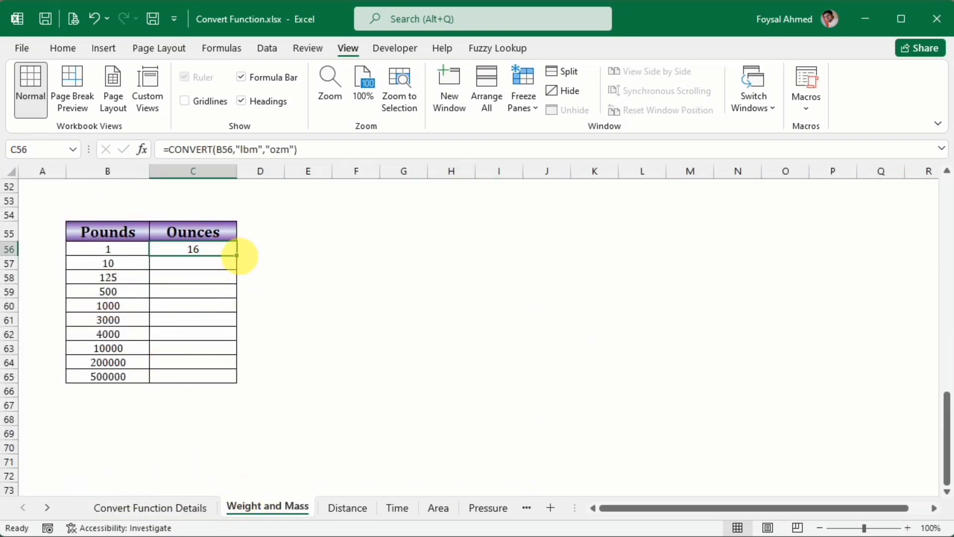
pyautogui.doubleClick(238, 256)
pyautogui.moveTo(244, 262); pyautogui.dragTo(234, 384)
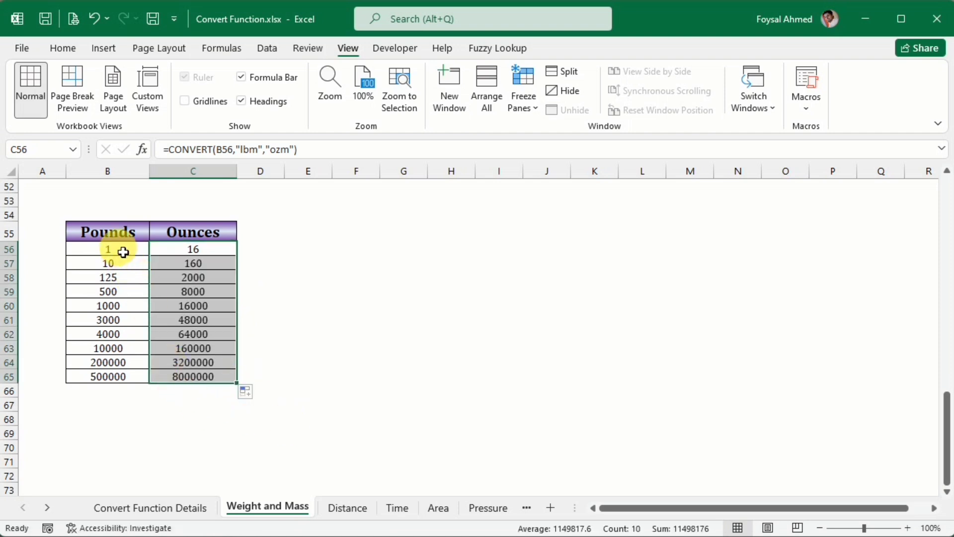
# On the Convert Function Details sheet, collapse the Weight and mass rows and expand the Distance rows.
pyautogui.scroll(-1, 201, 356)
pyautogui.scroll(-2, 201, 356)
pyautogui.scroll(2, 202, 355)
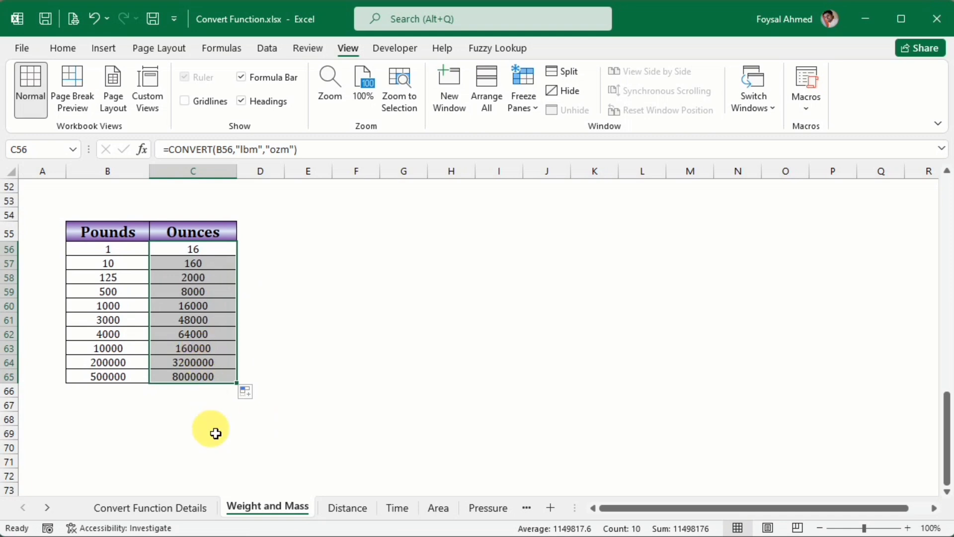
pyautogui.scroll(14, 199, 454)
pyautogui.scroll(3, 199, 457)
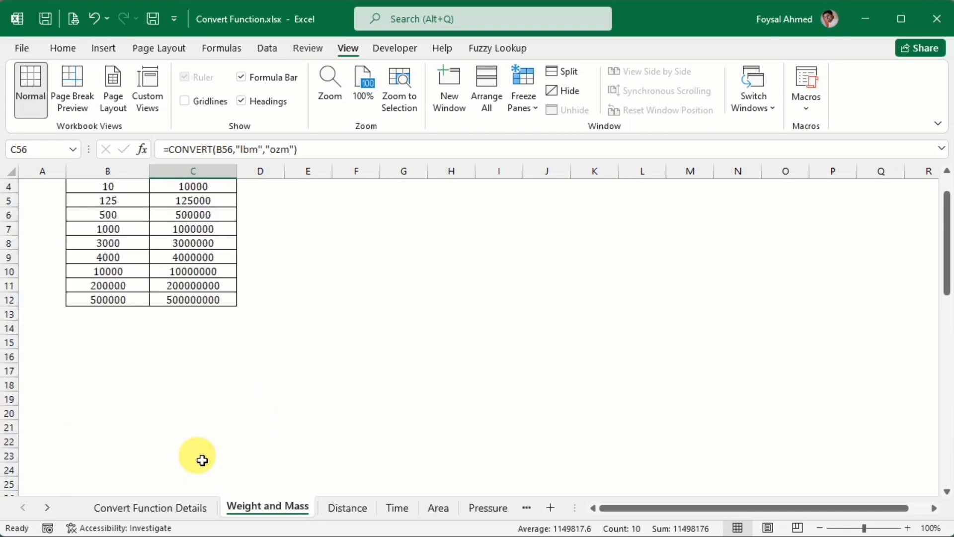
pyautogui.click(131, 513)
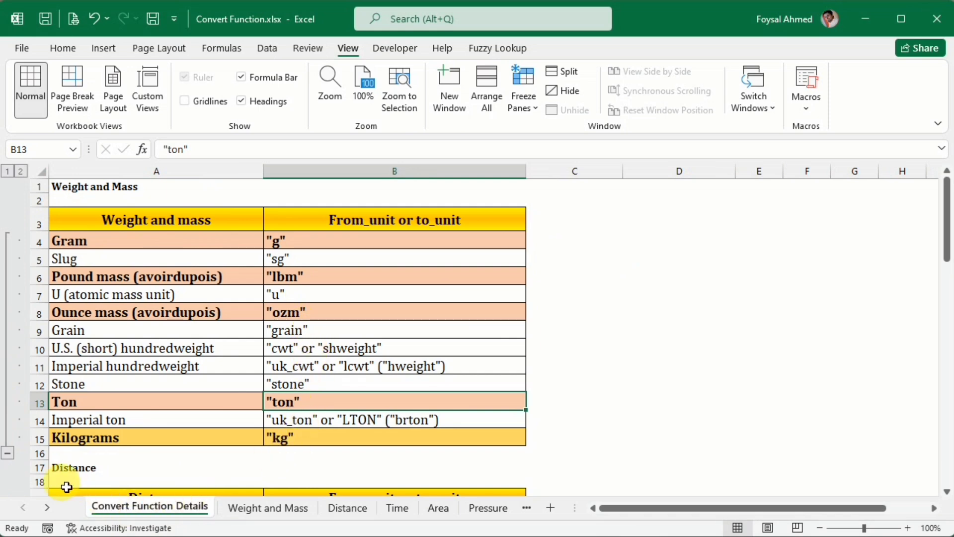
pyautogui.click(8, 453)
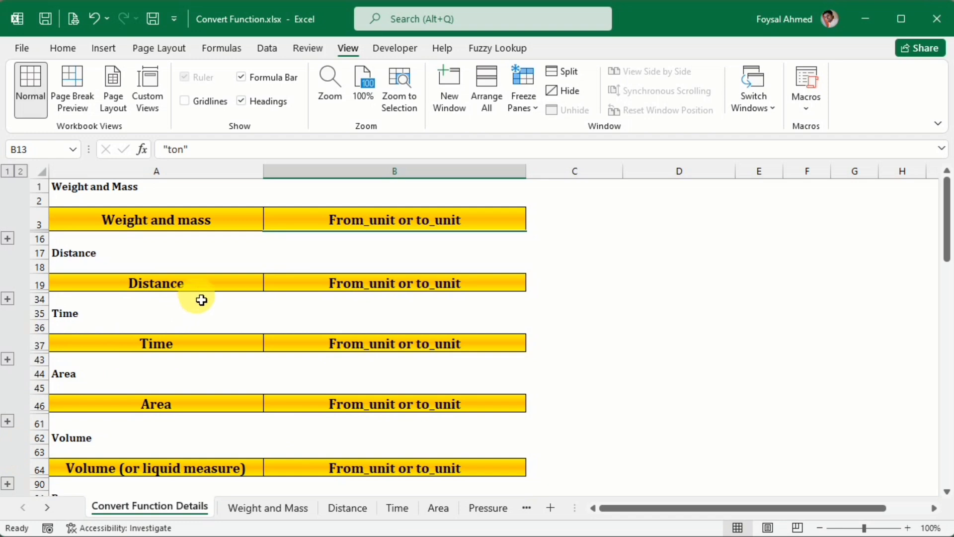
pyautogui.click(9, 299)
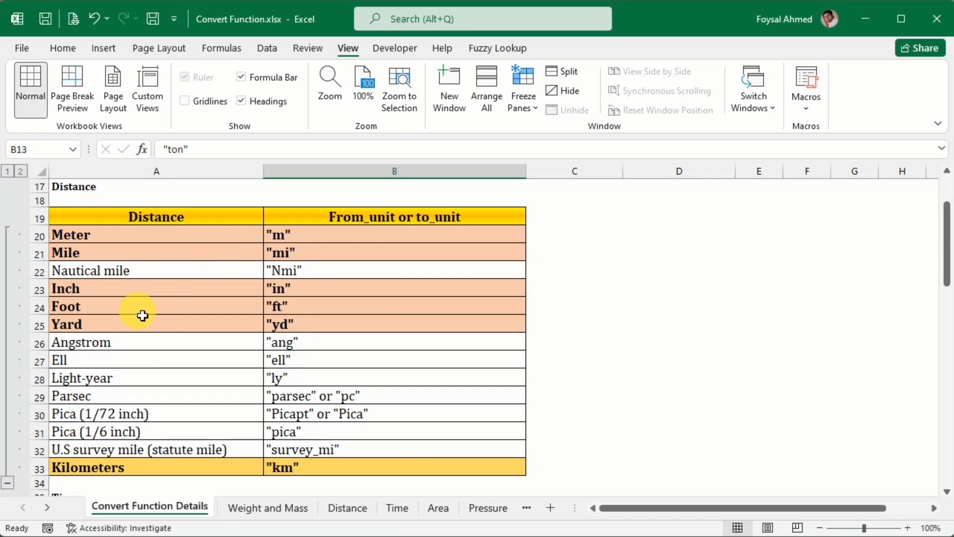
# Review the distance unit codes for meter and kilometers against the Meters to Kilometers table on the Distance sheet.
pyautogui.scroll(-1, 434, 441)
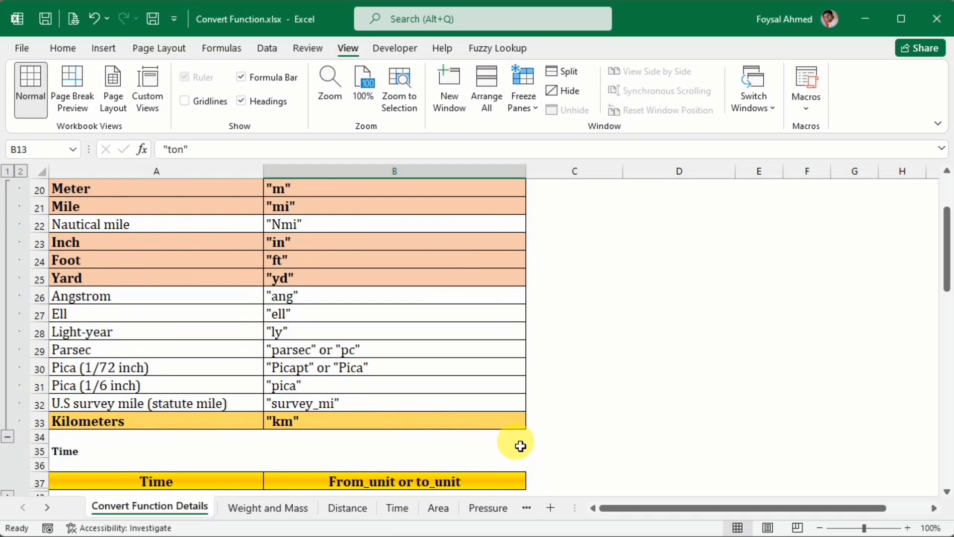
pyautogui.scroll(2, 517, 442)
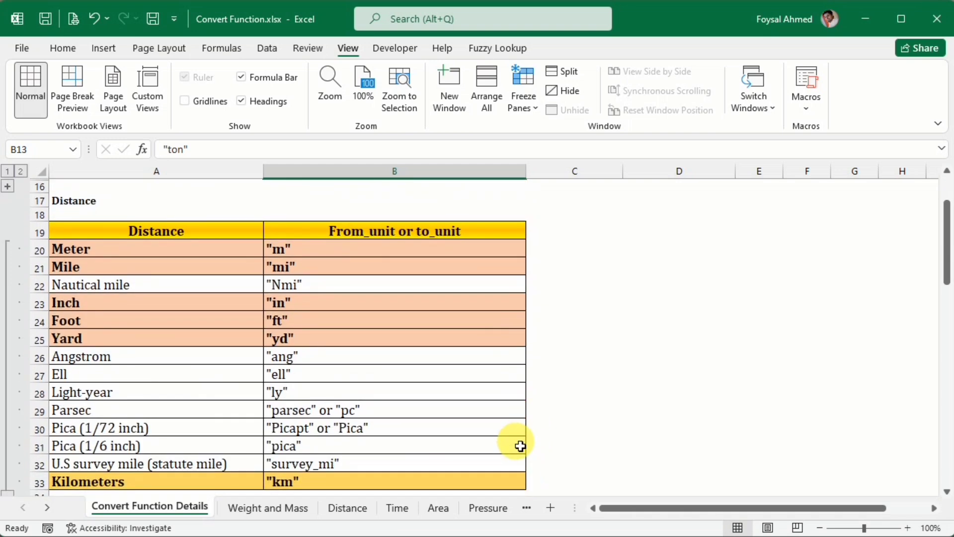
pyautogui.click(347, 506)
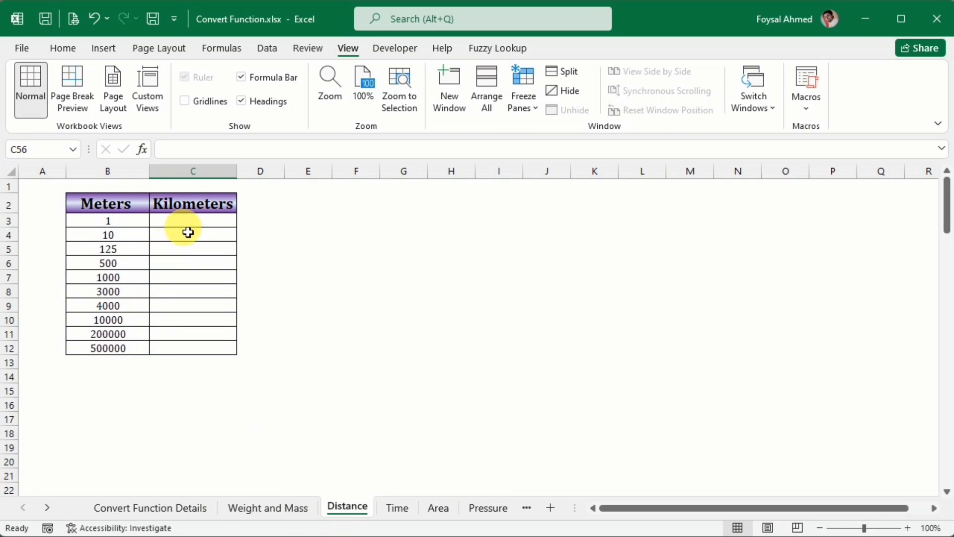
pyautogui.click(139, 508)
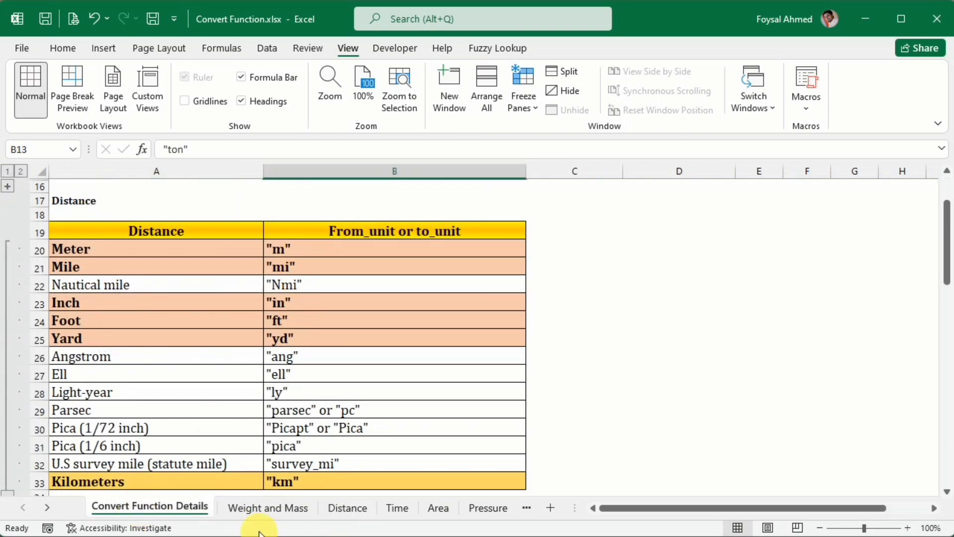
pyautogui.click(340, 512)
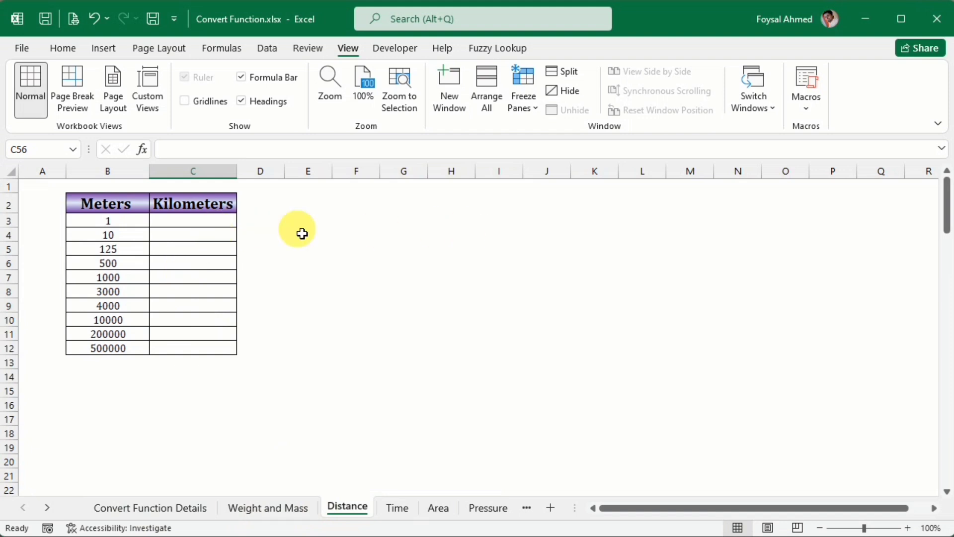
# Begin a CONVERT formula in C3 of the Meters to Kilometers table with B3 as the number.
pyautogui.click(217, 221)
pyautogui.write('=conv')
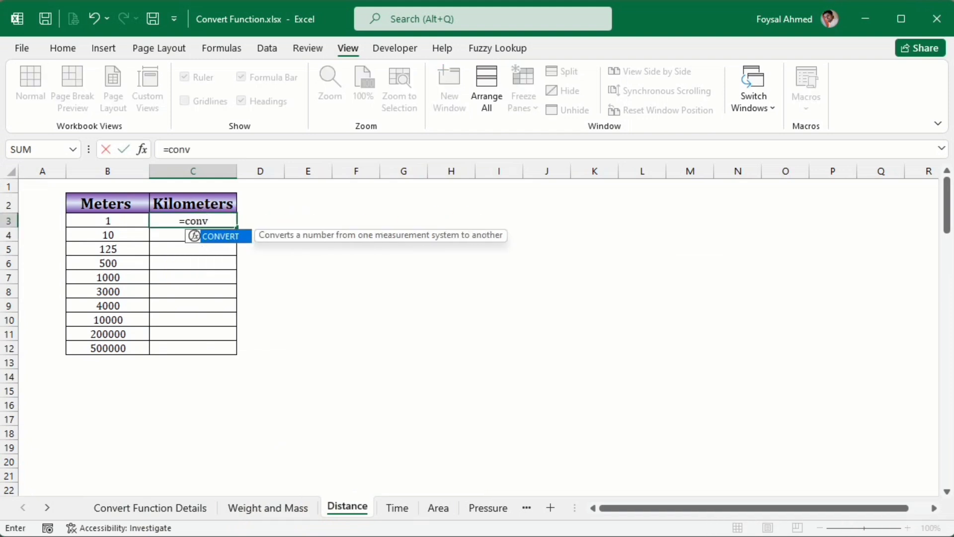
pyautogui.press('Tab')
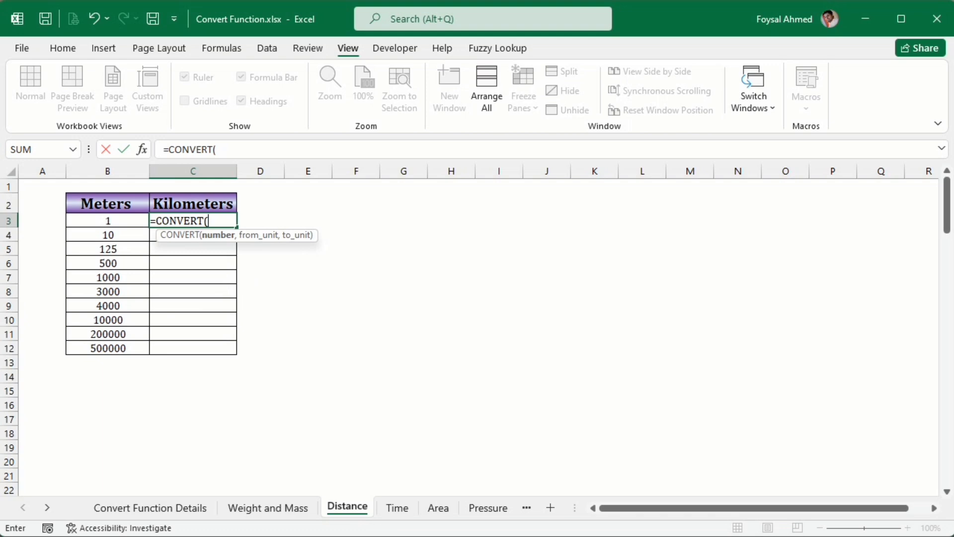
pyautogui.click(112, 222)
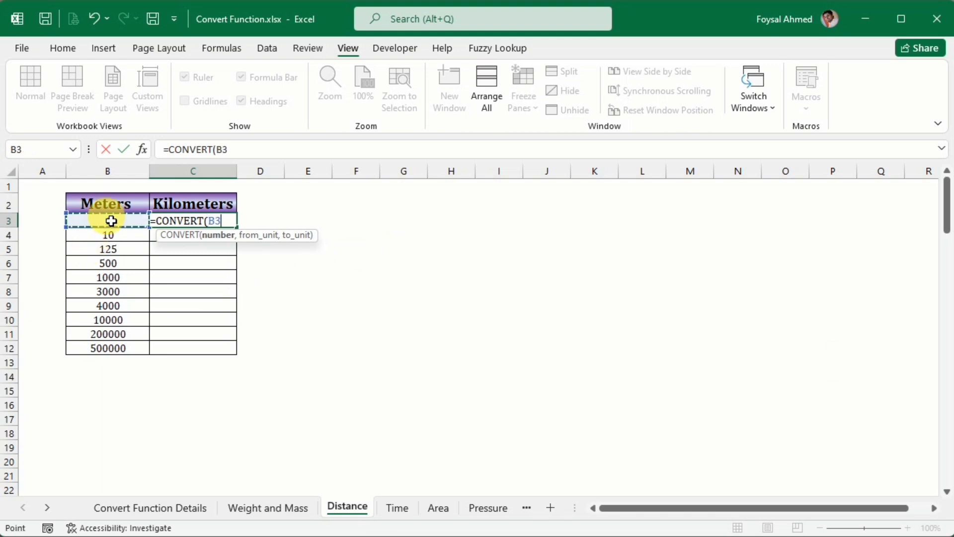
pyautogui.write(',')
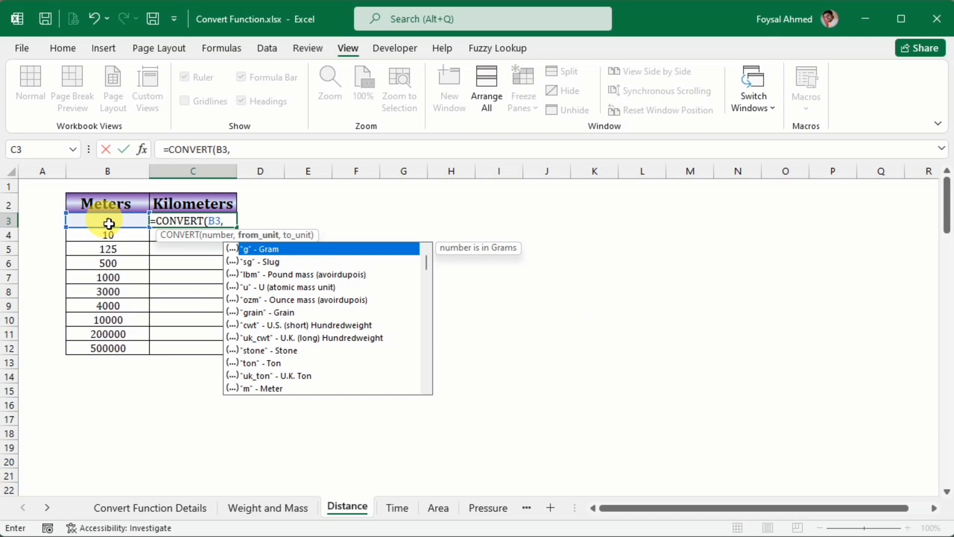
# Enter "m" as the from_unit and "km" as the to_unit in the C3 CONVERT formula.
pyautogui.press('Down')
pyautogui.press('Down')
pyautogui.press('Down')
pyautogui.press('Down')
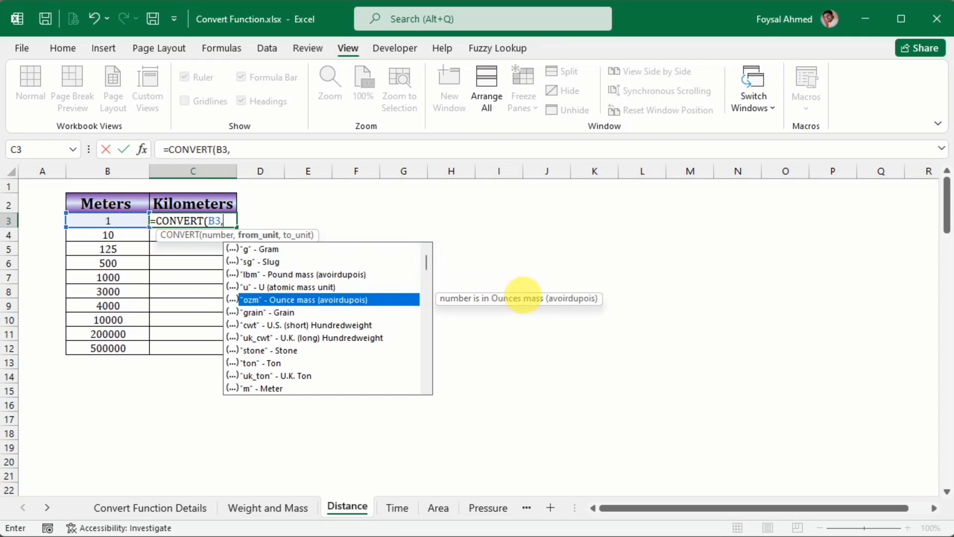
pyautogui.press('Down')
pyautogui.press('Down')
pyautogui.press('Down')
pyautogui.press('Down')
pyautogui.press('Down')
pyautogui.press('Down')
pyautogui.press('Down')
pyautogui.press('Tab')
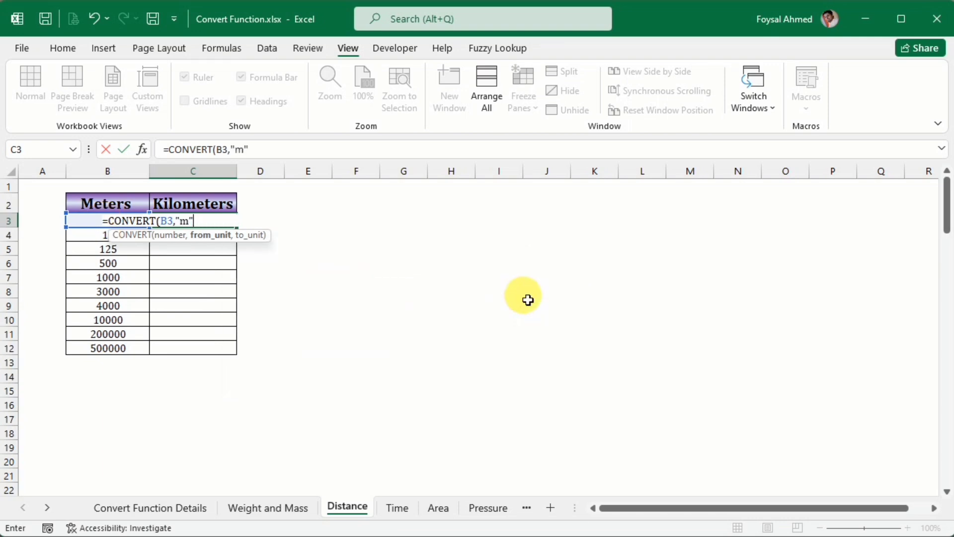
pyautogui.write(',')
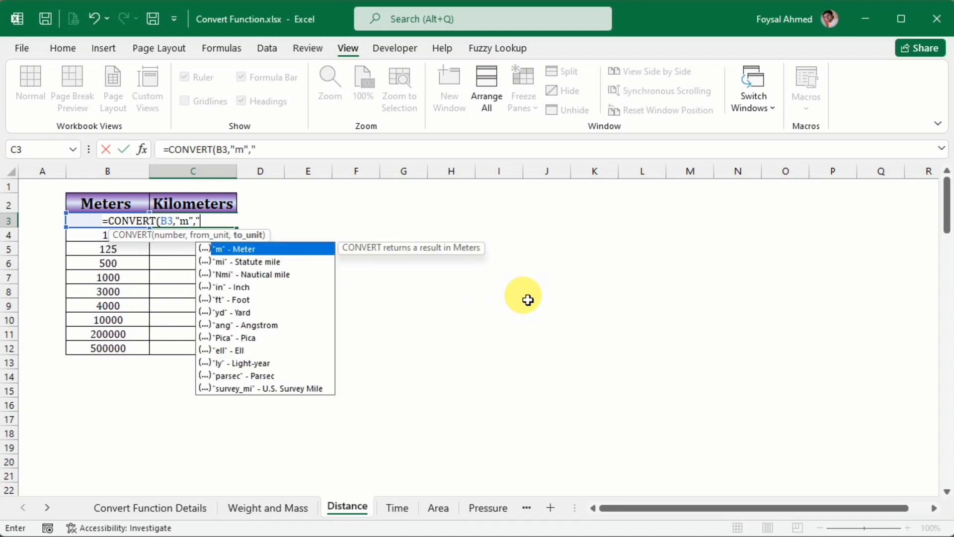
pyautogui.write('"km')
# Look through the suggested to_unit codes of the C3 formula for a kilometer entry.
pyautogui.press('Down')
pyautogui.press('Down')
pyautogui.press('Down')
pyautogui.press('Down')
pyautogui.press('Down')
pyautogui.press('Down')
pyautogui.press('Down')
pyautogui.press('Down')
pyautogui.press('Down')
pyautogui.press('Down')
pyautogui.press('Down')
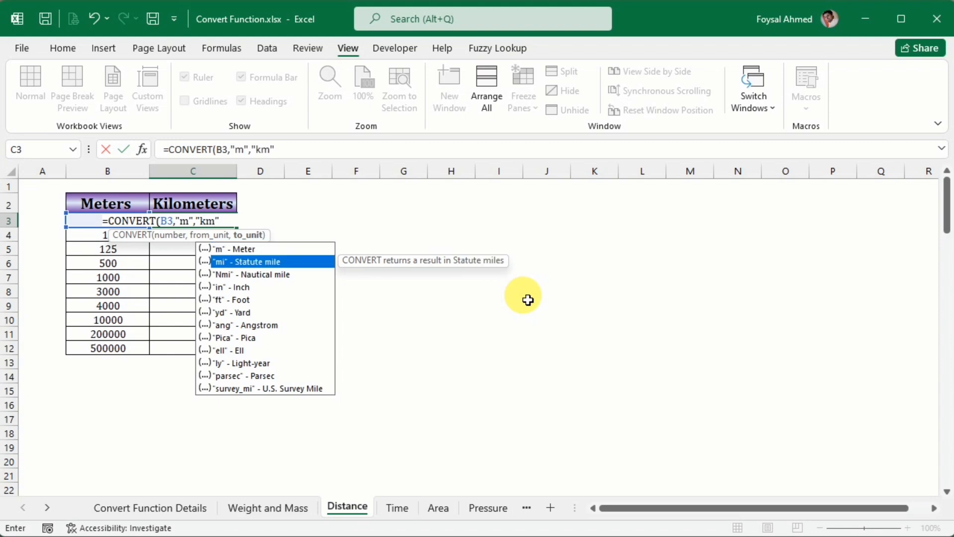
pyautogui.press('Up')
pyautogui.press('Up')
pyautogui.press('Up')
pyautogui.press('Up')
pyautogui.press('Up')
pyautogui.press('Up')
pyautogui.press('Up')
pyautogui.press('Up')
pyautogui.press('Up')
pyautogui.press('Up')
pyautogui.press('Up')
# Complete the formula =CONVERT(B3,"m","km") in C3 and reselect the cell.
pyautogui.write('"')
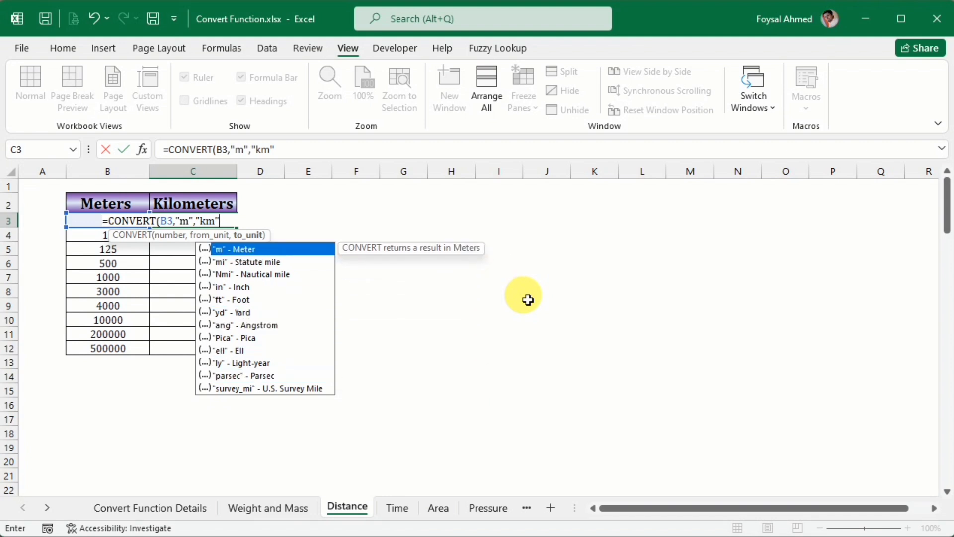
pyautogui.write(')')
pyautogui.press('Return')
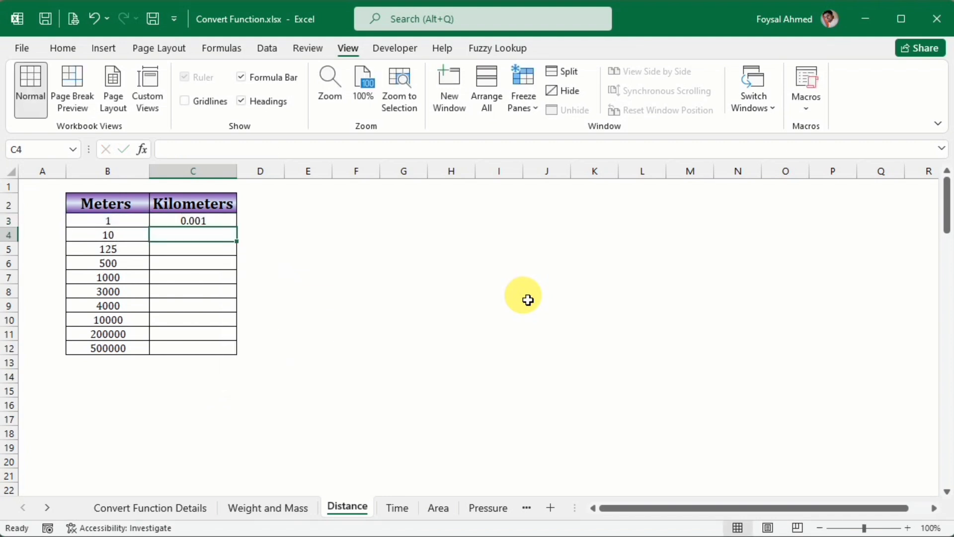
pyautogui.press('Up')
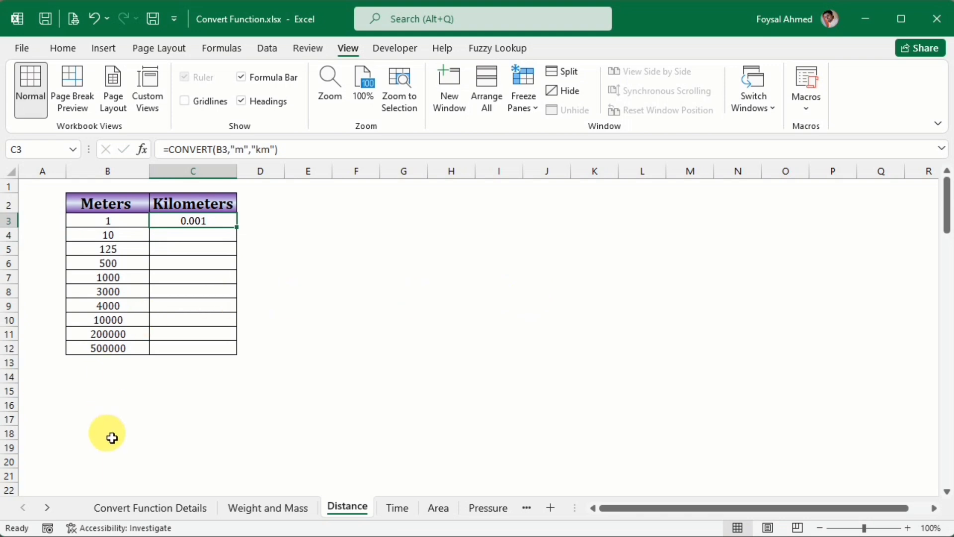
# Recheck the distance codes on the Convert Function Details sheet and fill the C3 formula down the Kilometers column to C12.
pyautogui.click(158, 512)
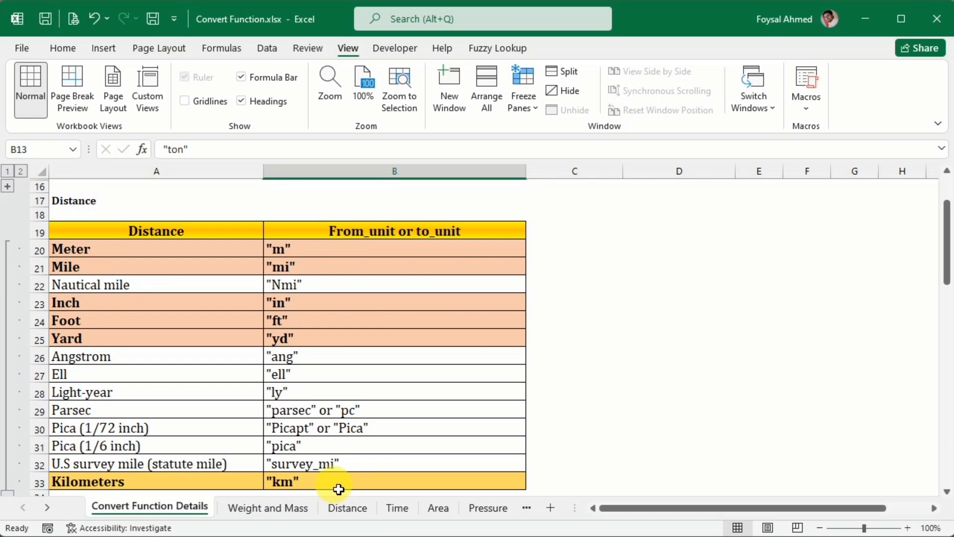
pyautogui.click(347, 508)
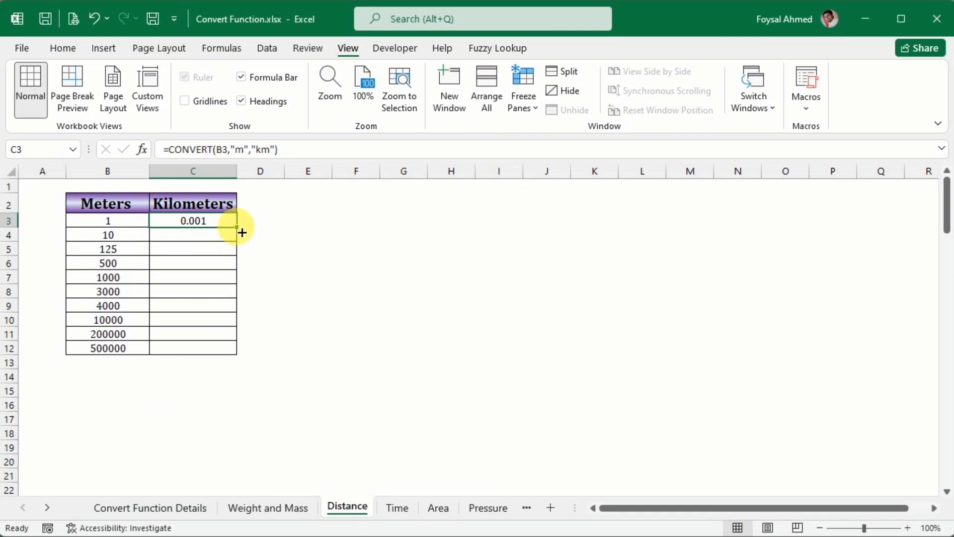
pyautogui.moveTo(237, 227); pyautogui.dragTo(220, 353)
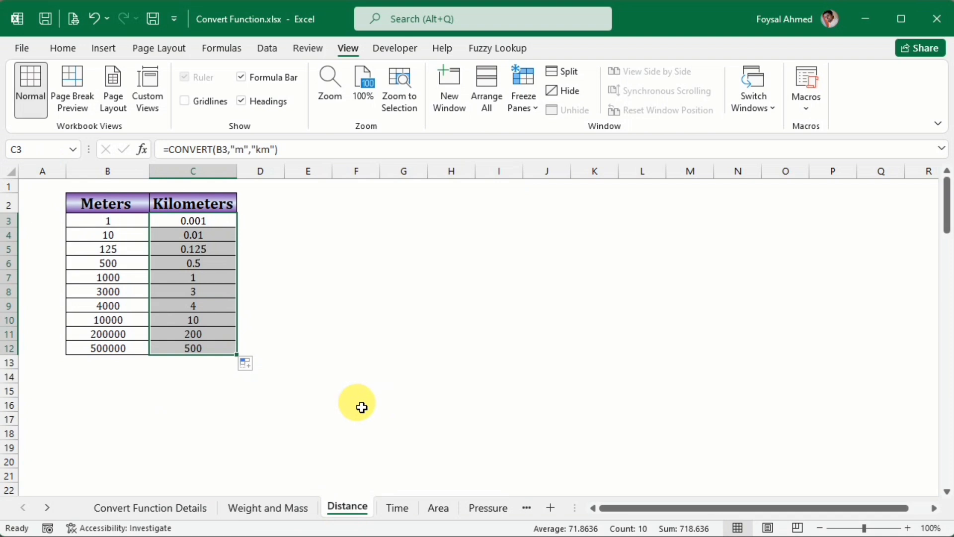
pyautogui.click(110, 277)
pyautogui.click(177, 282)
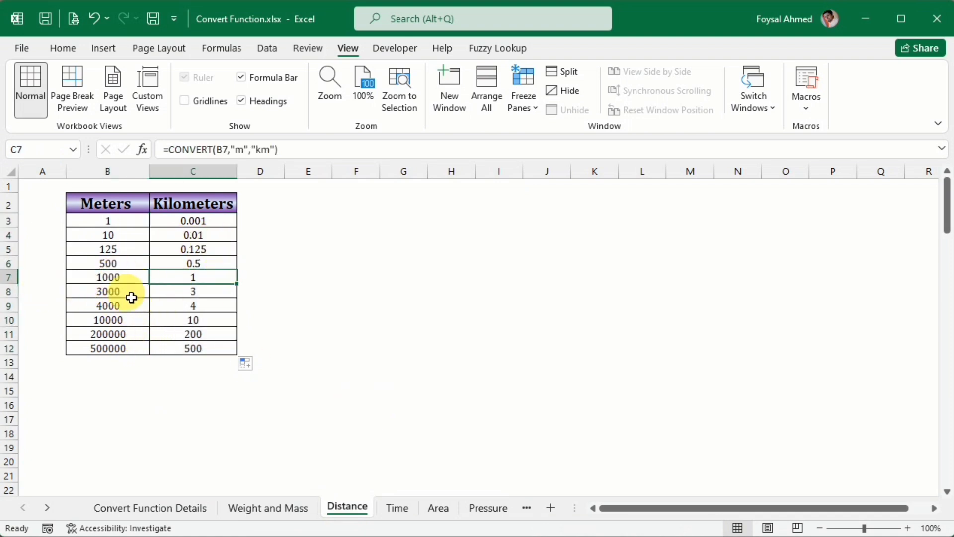
# Begin a CONVERT formula in C28 of the Miles to Kilometers table with B28 as the number and "mi" as the from_unit.
pyautogui.scroll(-8, 157, 250)
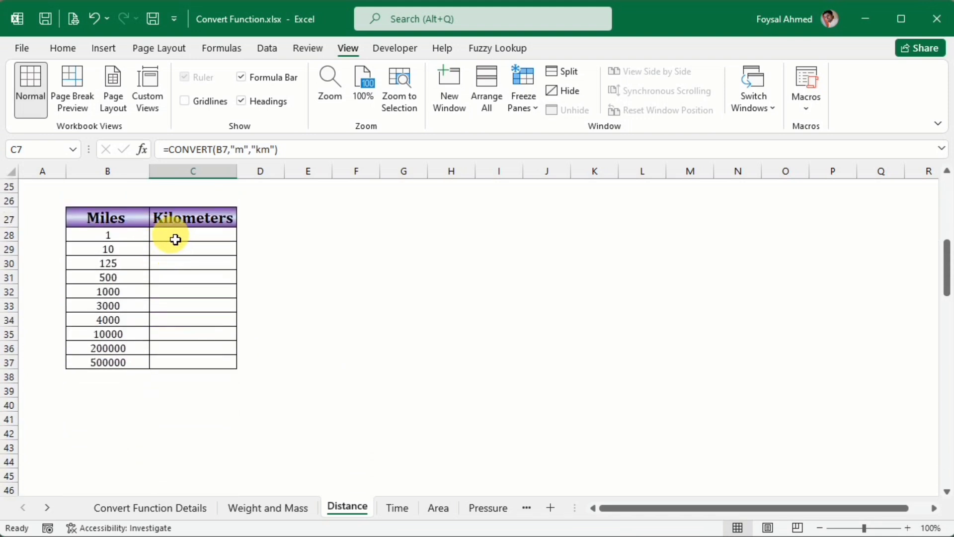
pyautogui.click(175, 239)
pyautogui.write('=')
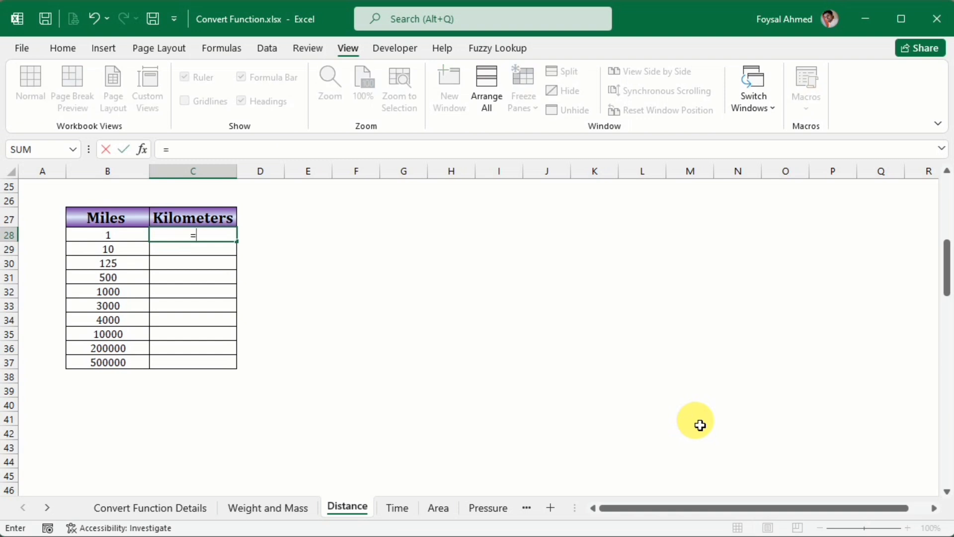
pyautogui.write('c')
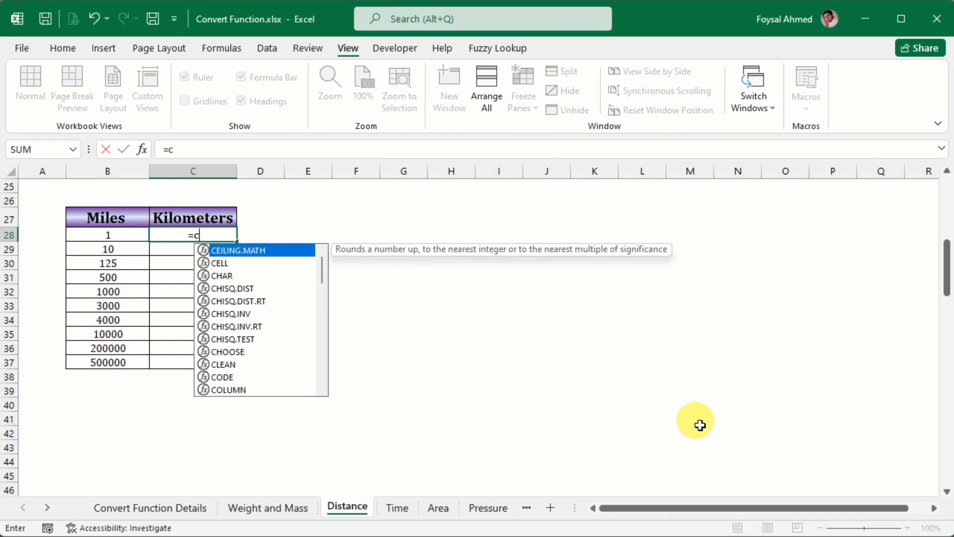
pyautogui.write('onv')
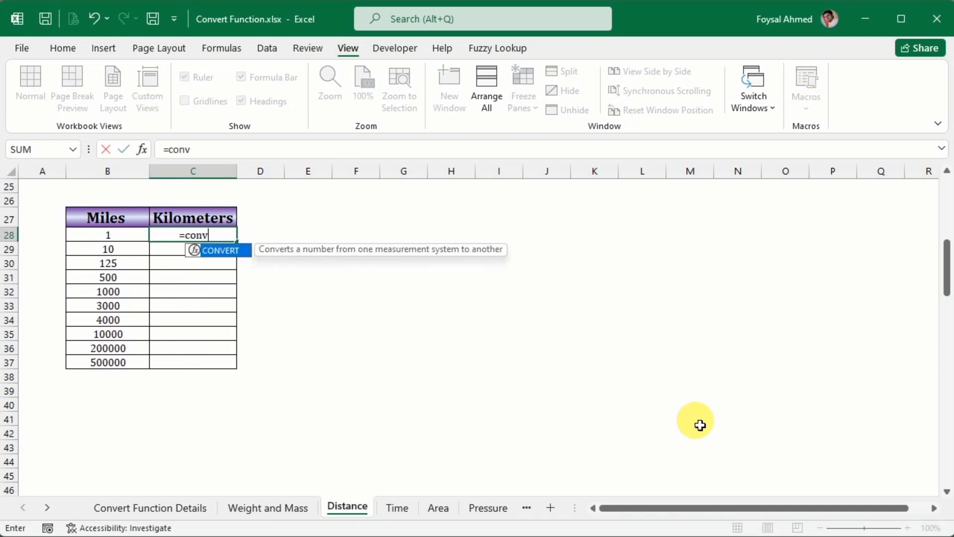
pyautogui.press('Tab')
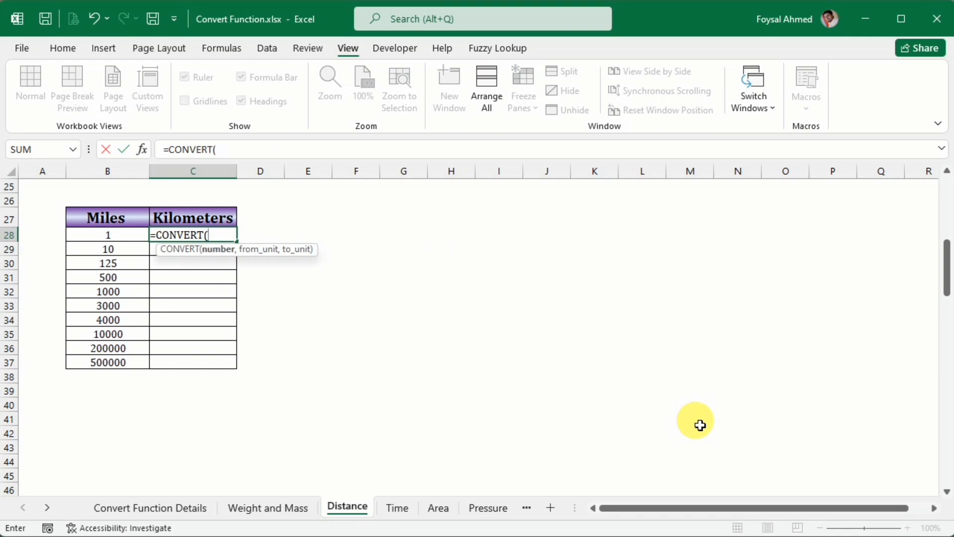
pyautogui.click(109, 235)
pyautogui.write(',')
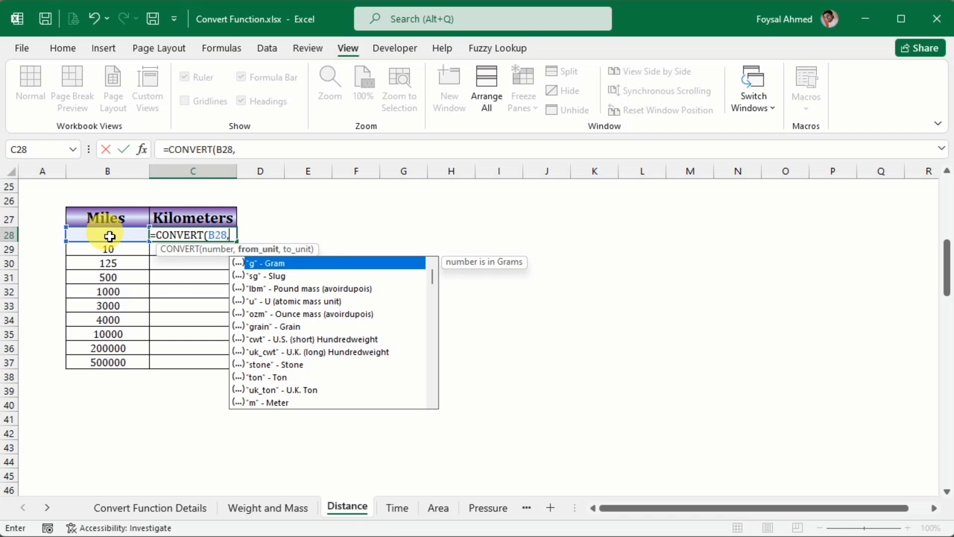
pyautogui.write('"mi')
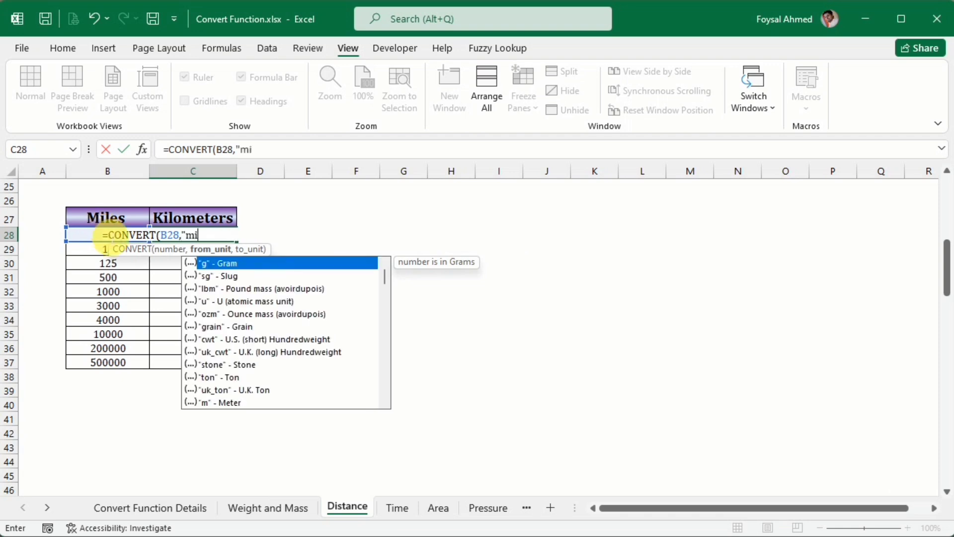
# Examine the suggested from_unit codes around the meter and statute mile entries for the C28 formula.
pyautogui.press('Down')
pyautogui.press('Down')
pyautogui.press('Down')
pyautogui.press('Down')
pyautogui.press('Down')
pyautogui.press('Down')
pyautogui.press('Down')
pyautogui.press('Down')
pyautogui.press('Down')
pyautogui.press('Down')
pyautogui.press('Down')
pyautogui.press('Down')
pyautogui.press('Down')
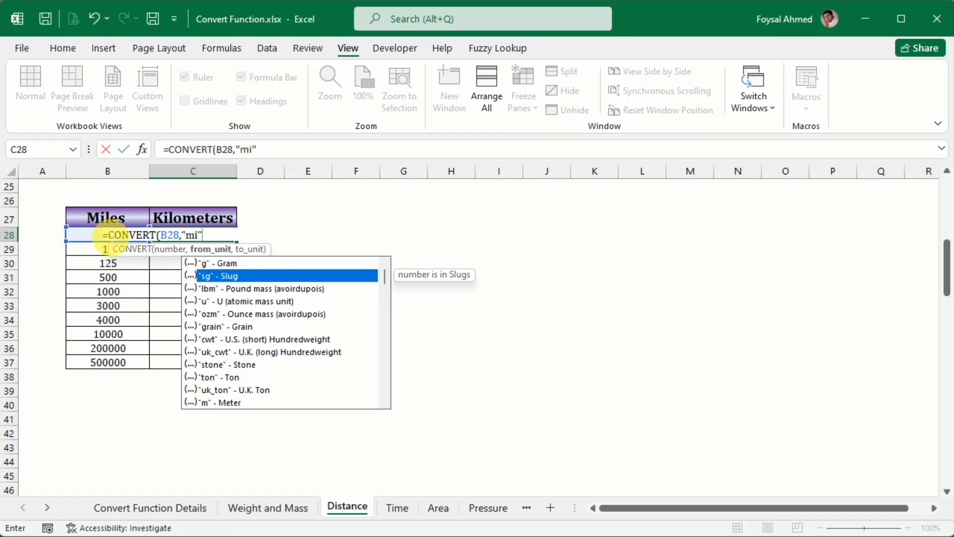
pyautogui.press('Up')
pyautogui.press('Up')
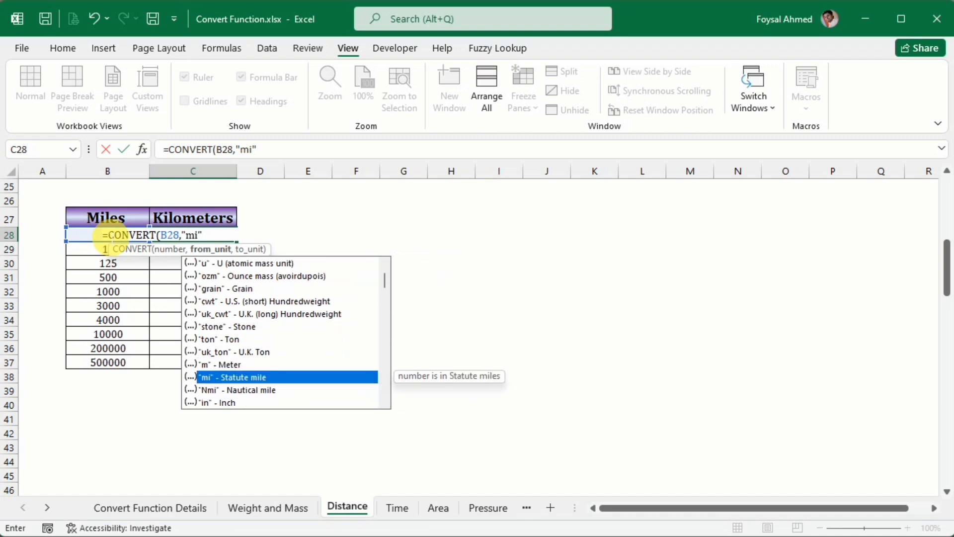
pyautogui.press('Down')
pyautogui.press('Up')
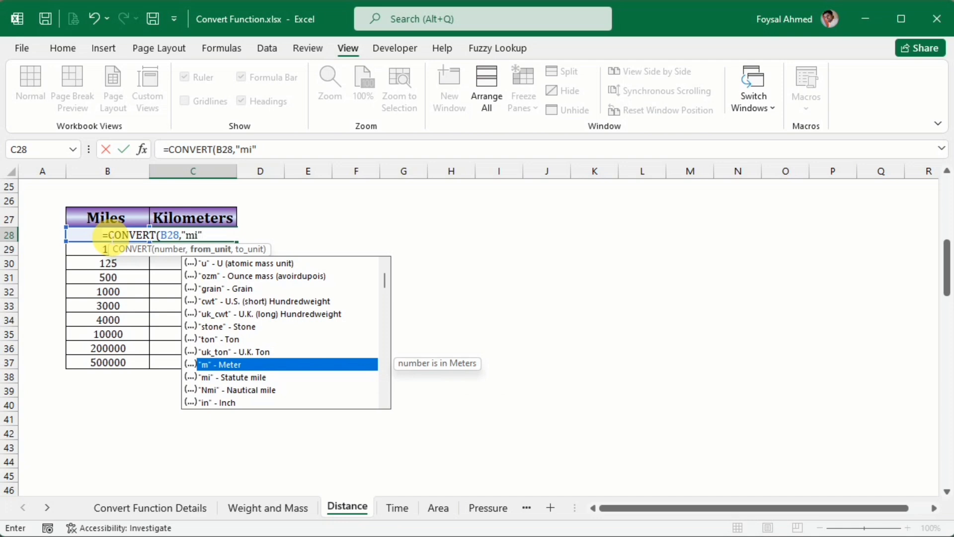
# Complete the C28 formula with "km" as the to_unit and fill it down the Kilometers column to C37.
pyautogui.write(',')
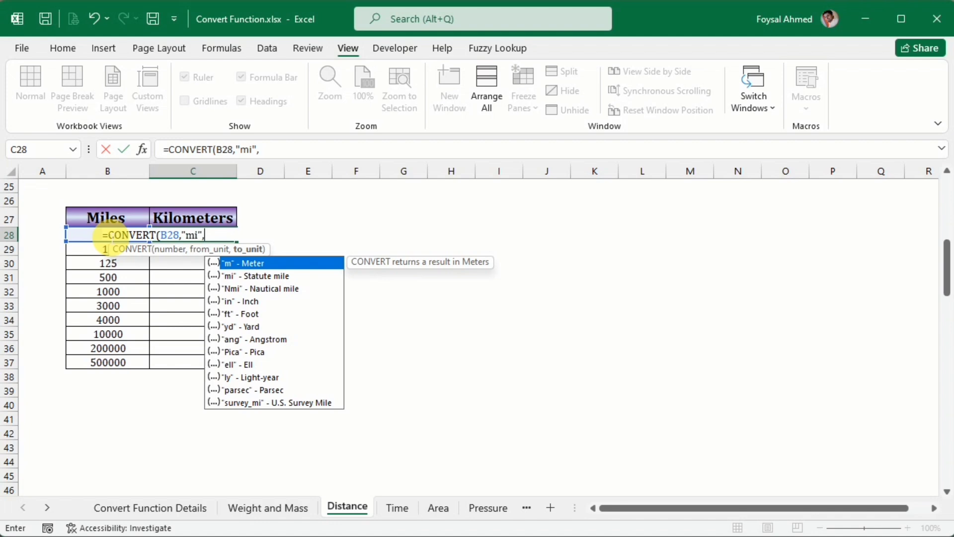
pyautogui.write('"km")')
pyautogui.press('Return')
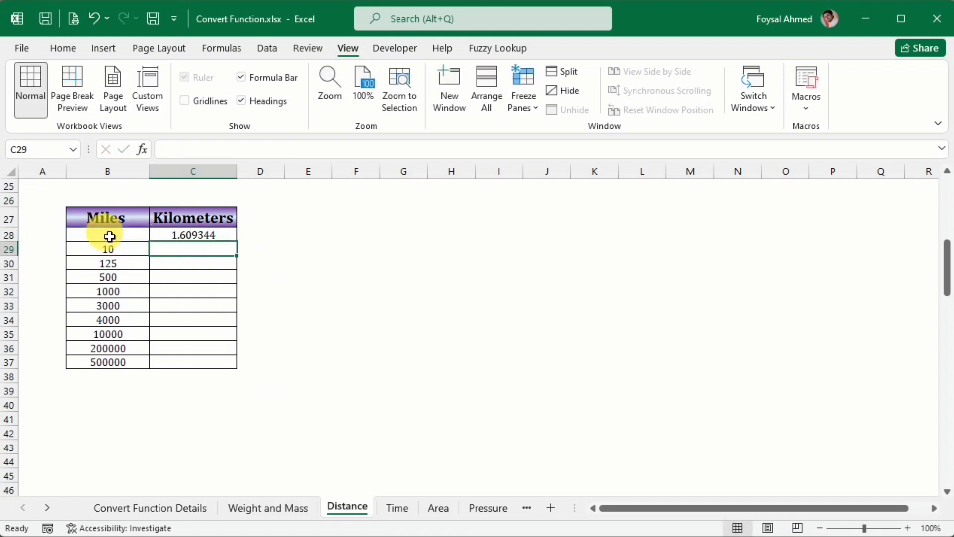
pyautogui.click(223, 238)
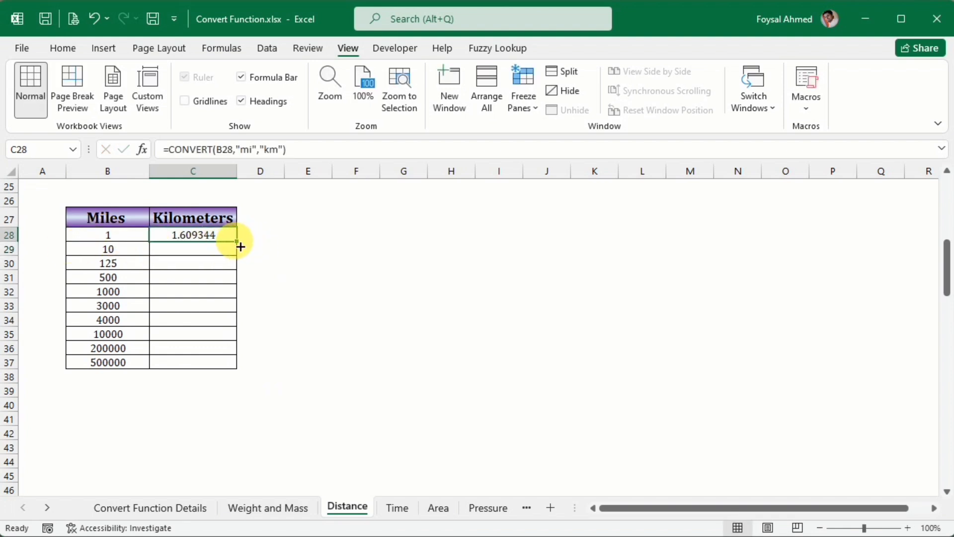
pyautogui.moveTo(240, 247); pyautogui.dragTo(215, 370)
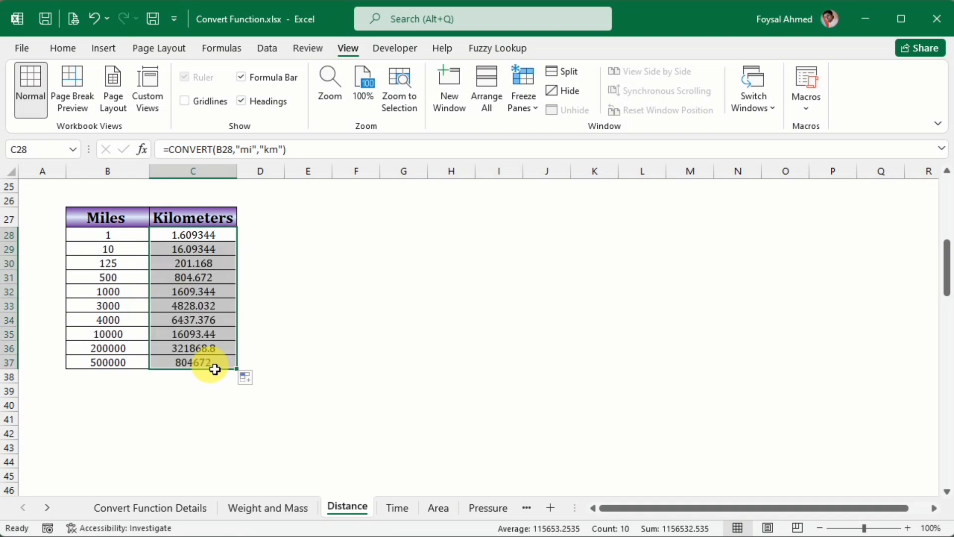
# Begin a CONVERT formula in C56 of the Feet to Meters table with B56 as the number and "ft" as the from_unit.
pyautogui.scroll(-5, 209, 371)
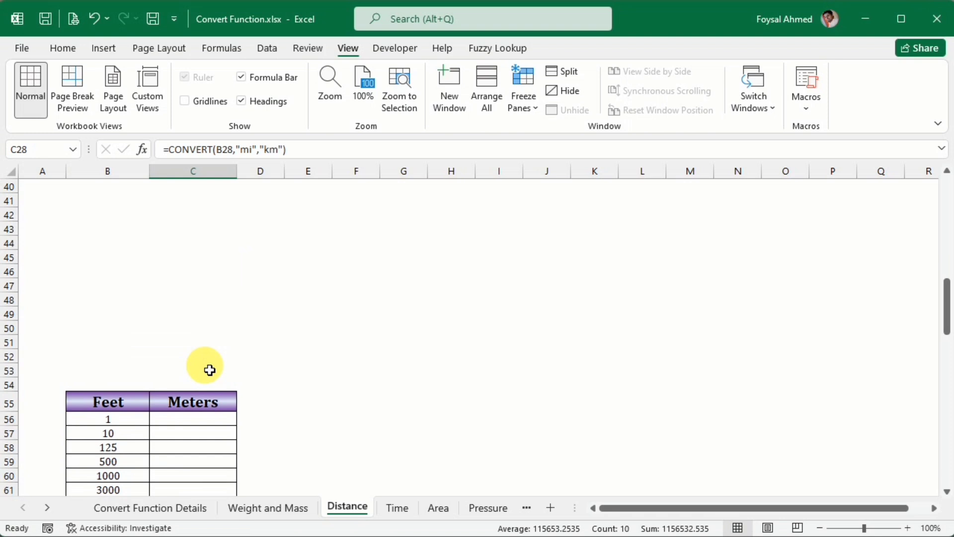
pyautogui.scroll(1, 209, 370)
pyautogui.scroll(-5, 210, 370)
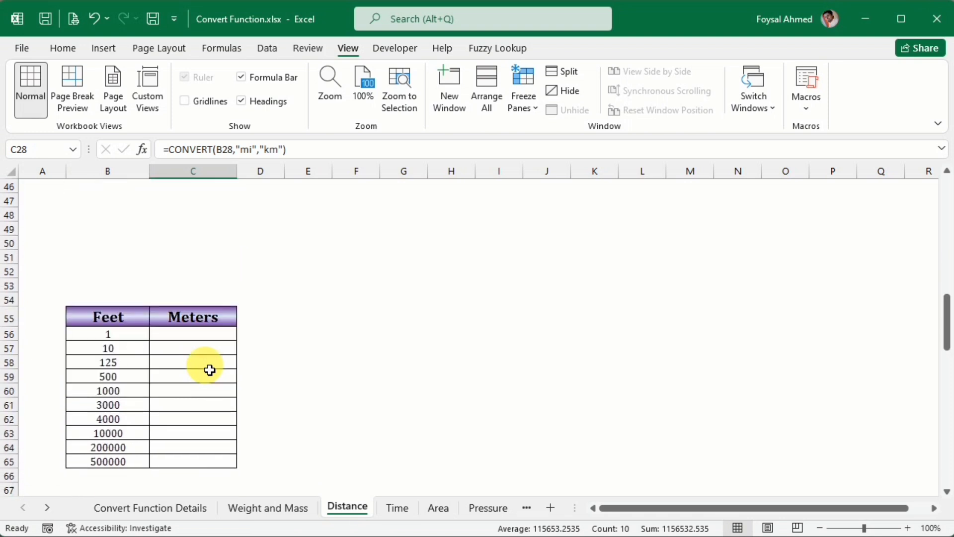
pyautogui.scroll(-1, 209, 370)
pyautogui.scroll(1, 210, 370)
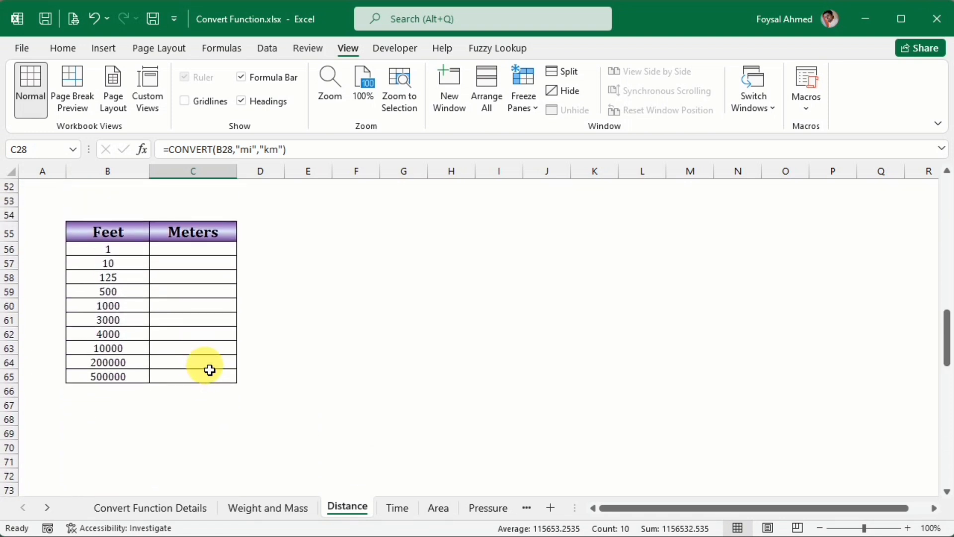
pyautogui.click(186, 250)
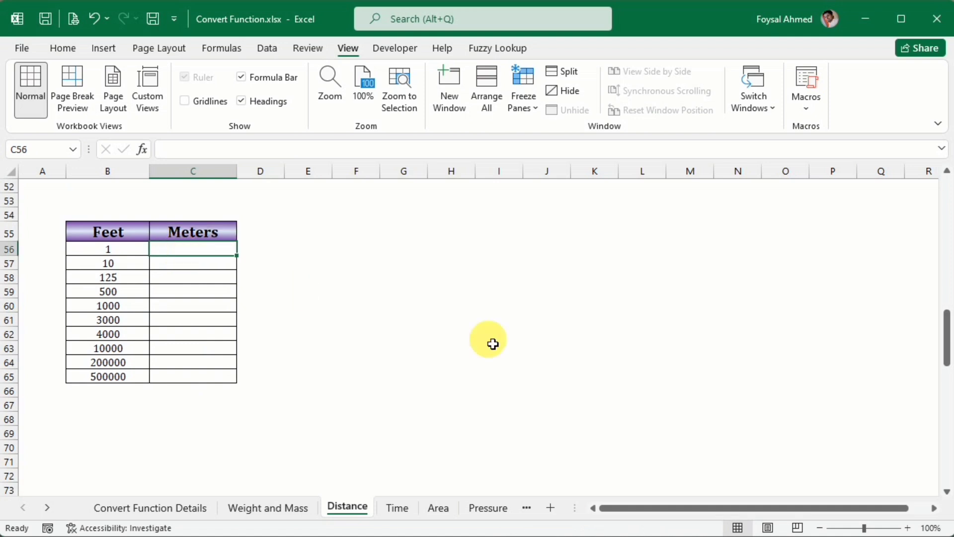
pyautogui.write('=')
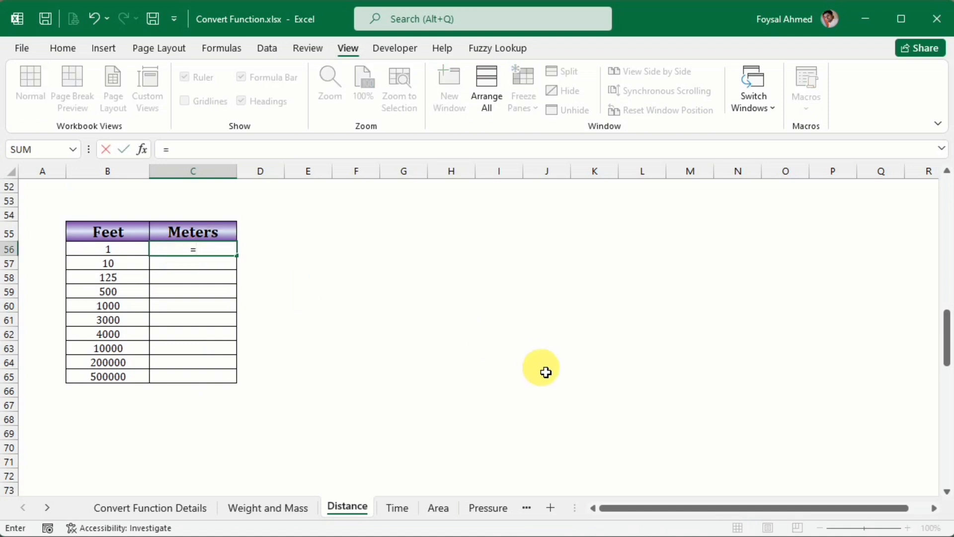
pyautogui.write('conve')
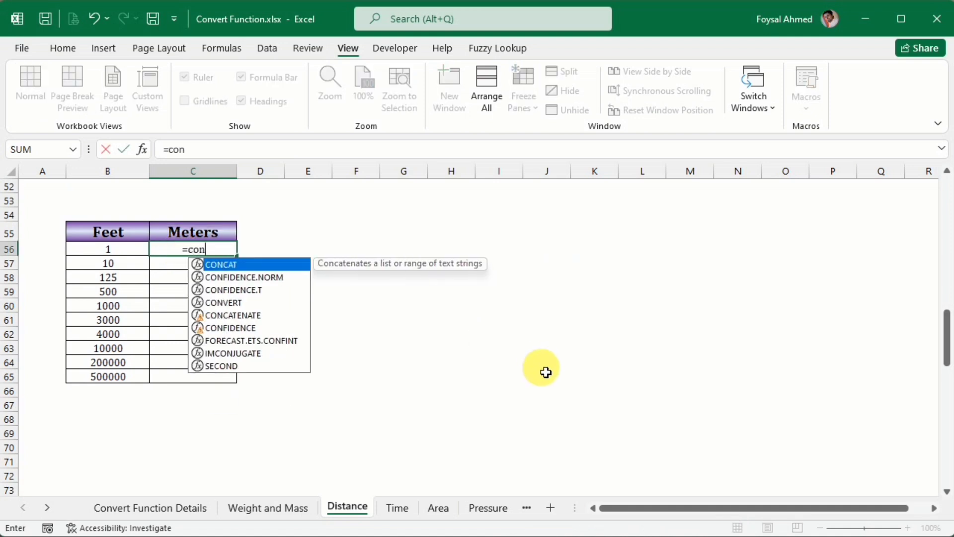
pyautogui.press('Tab')
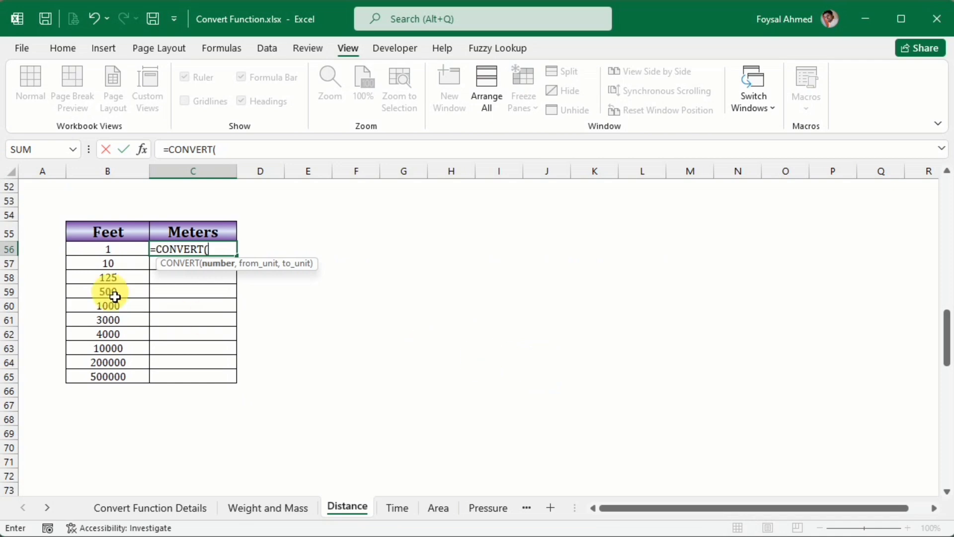
pyautogui.click(97, 252)
pyautogui.write(',')
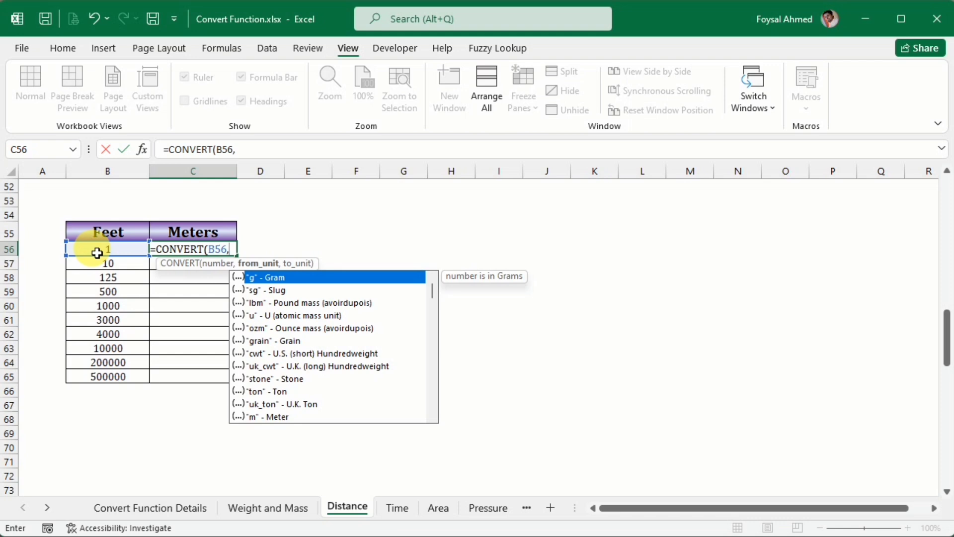
pyautogui.write('"f')
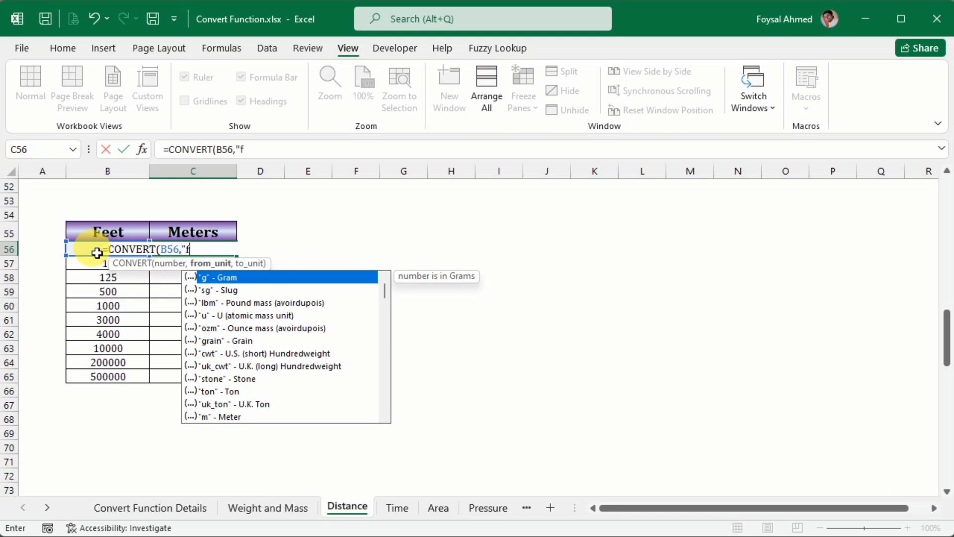
pyautogui.write('t')
# Pick the suggested "ft" Foot code as the from_unit of the CONVERT formula in C56.
pyautogui.press('Down')
pyautogui.press('Down')
pyautogui.press('Down')
pyautogui.press('Down')
pyautogui.press('Down')
pyautogui.press('Down')
pyautogui.press('Down')
pyautogui.press('Down')
pyautogui.press('Down')
pyautogui.press('Down')
pyautogui.press('Down')
pyautogui.press('Down')
pyautogui.press('Down')
pyautogui.press('Down')
pyautogui.press('Down')
pyautogui.press('Down')
pyautogui.press('Down')
pyautogui.press('Down')
pyautogui.press('Down')
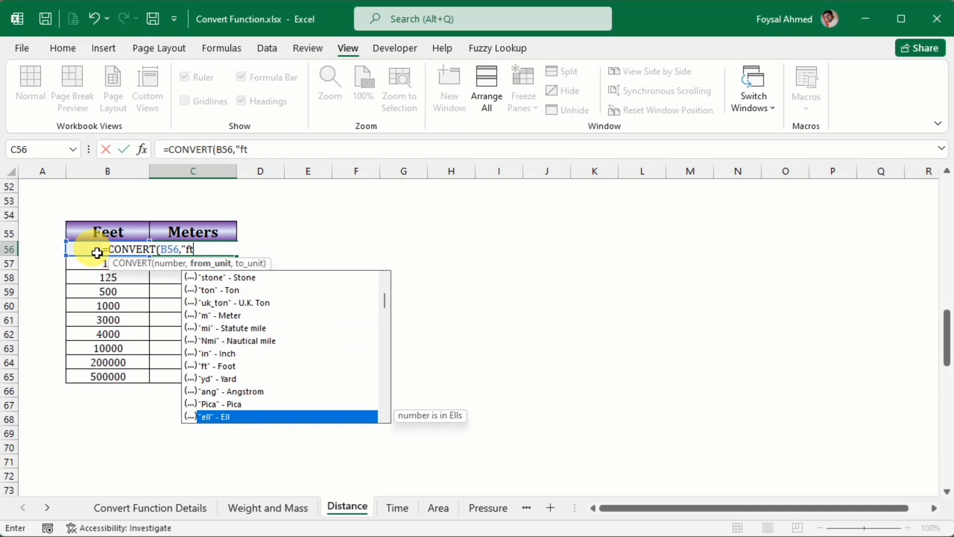
pyautogui.press('Down')
pyautogui.press('Up')
pyautogui.press('Up')
pyautogui.press('Up')
pyautogui.press('Up')
pyautogui.press('Up')
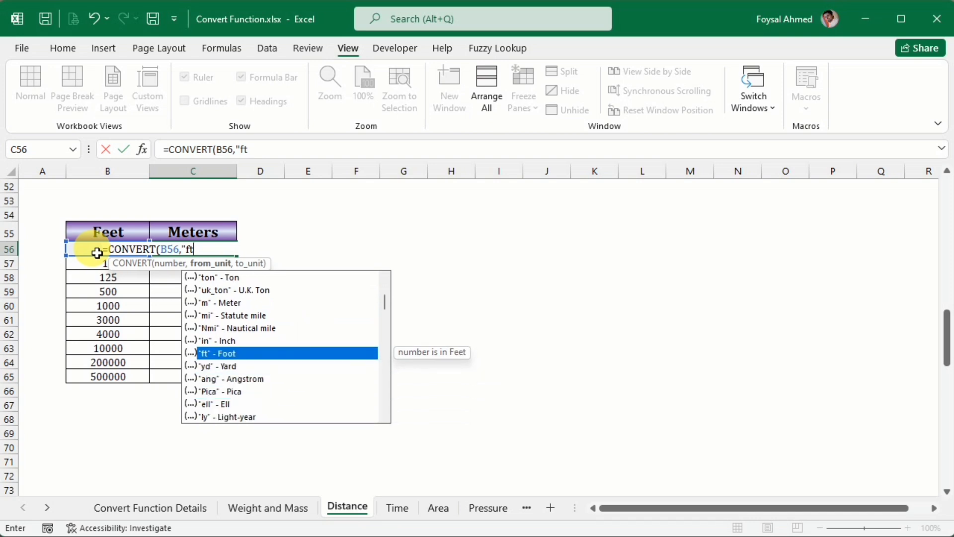
pyautogui.press('Tab')
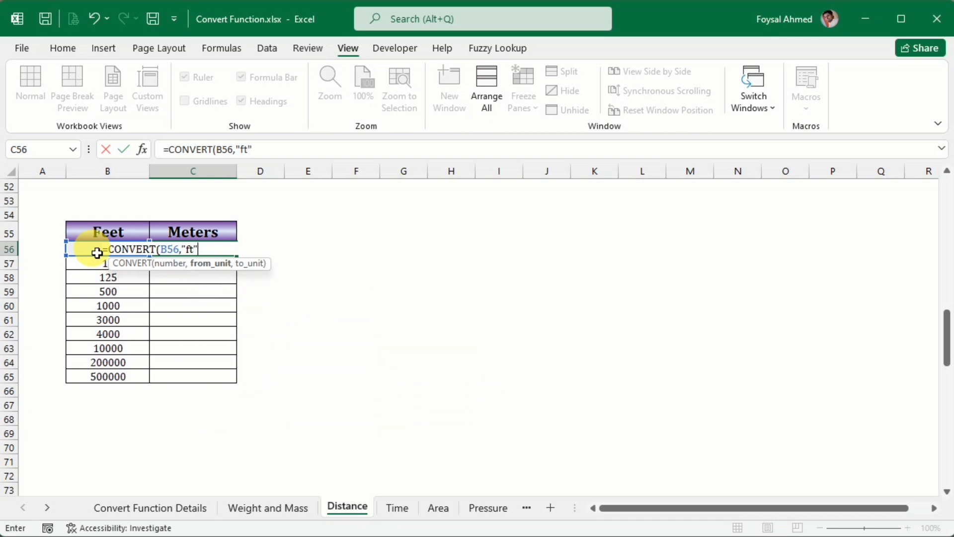
# Complete the C56 formula with "m" as the to_unit and fill it down the Meters column to C65.
pyautogui.write(',')
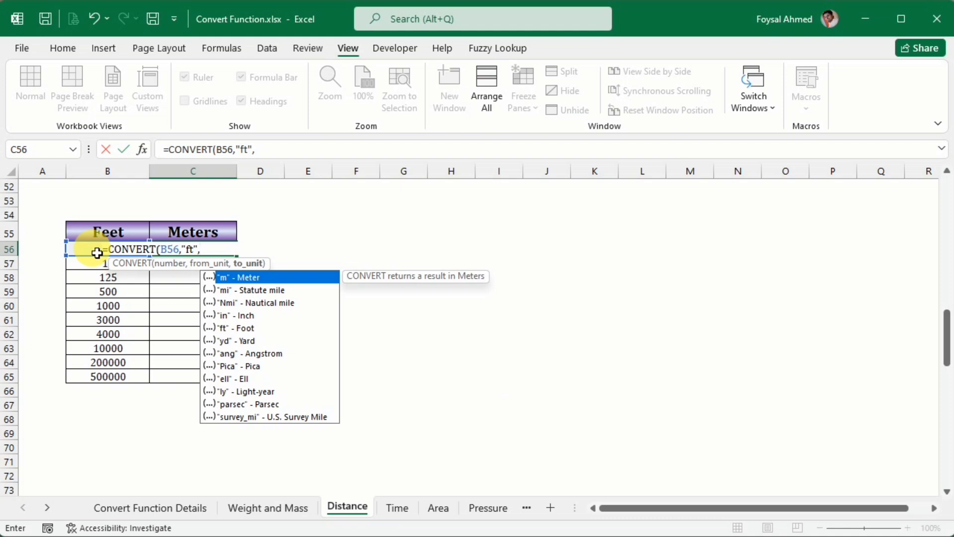
pyautogui.press('Tab')
pyautogui.write(')')
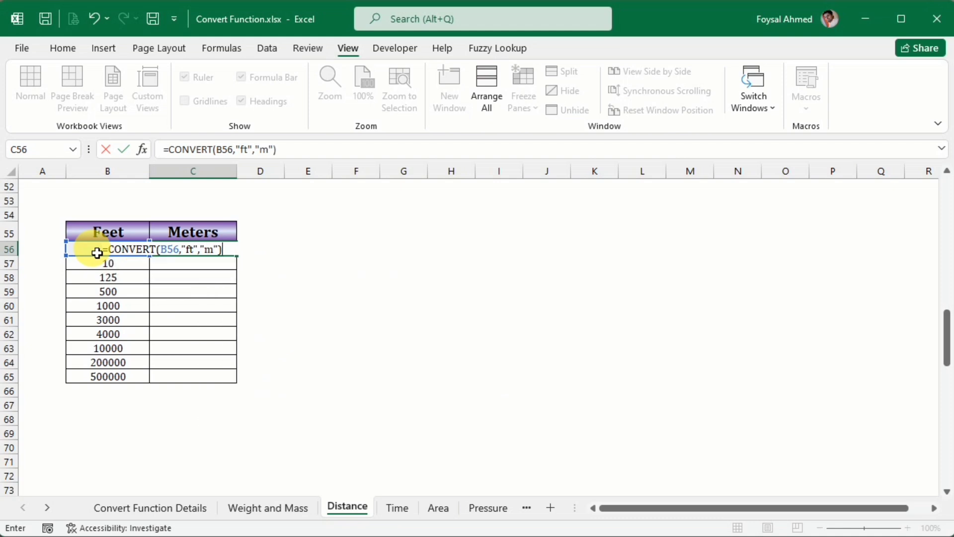
pyautogui.press('Return')
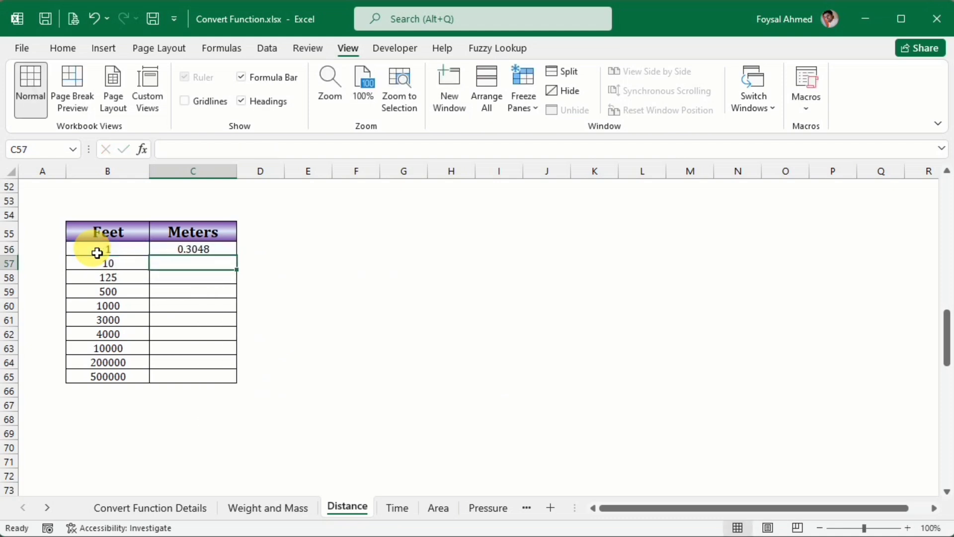
pyautogui.click(177, 250)
pyautogui.moveTo(242, 261); pyautogui.dragTo(225, 384)
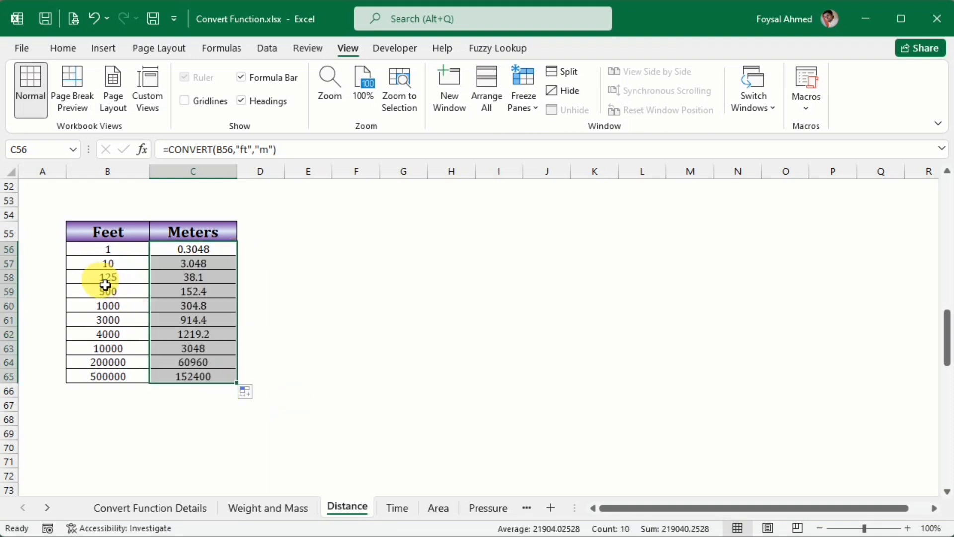
# Clear the existing results in C81:C90 of the Meters to Inch table.
pyautogui.scroll(-6, 222, 336)
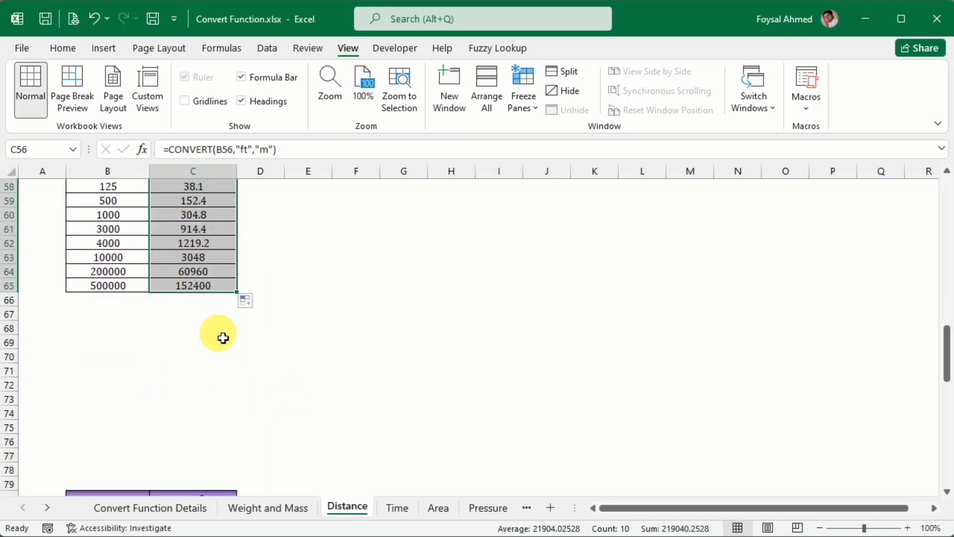
pyautogui.scroll(-1, 223, 338)
pyautogui.moveTo(215, 307); pyautogui.dragTo(214, 438)
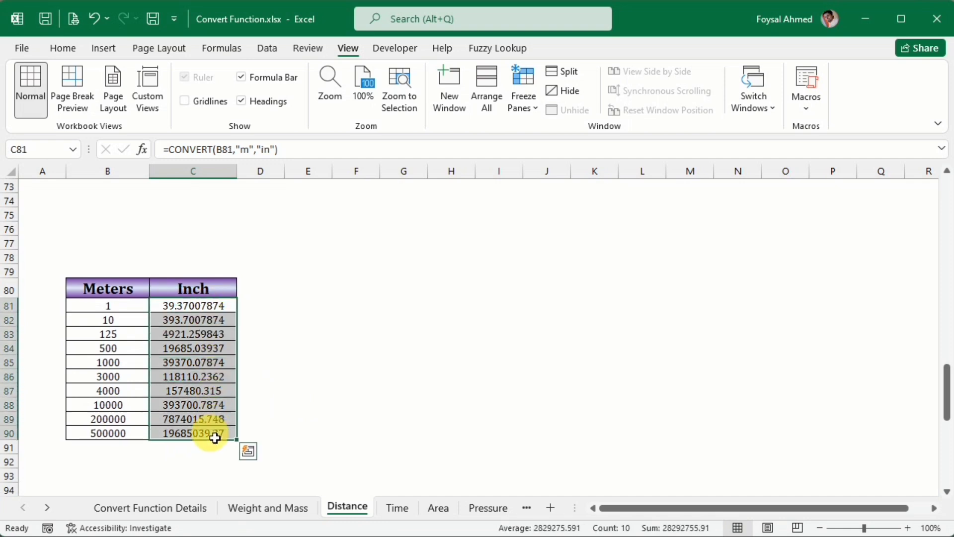
pyautogui.press('Delete')
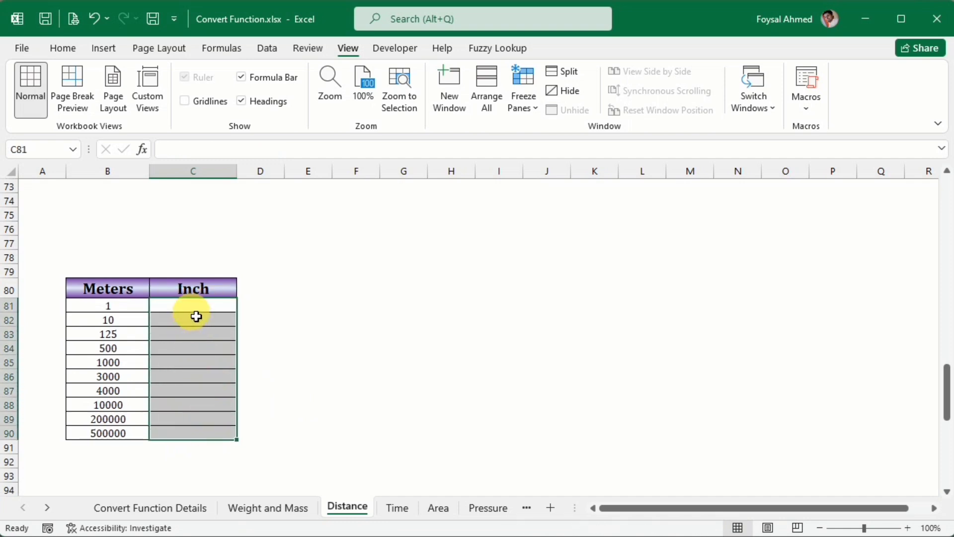
# Begin a CONVERT formula in C81 of the Meters to Inch table with B81 as the number.
pyautogui.scroll(-1, 193, 315)
pyautogui.scroll(-1, 196, 315)
pyautogui.click(192, 221)
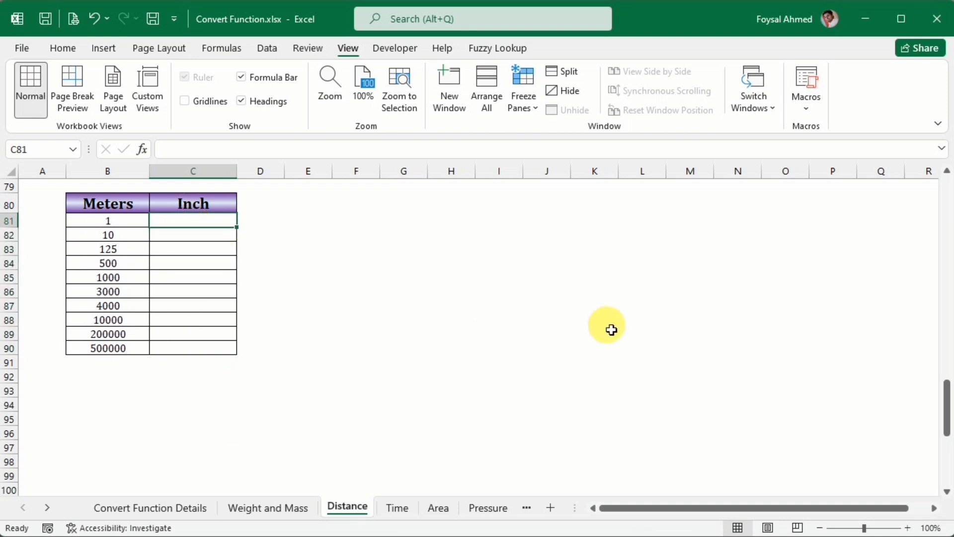
pyautogui.write('=conve')
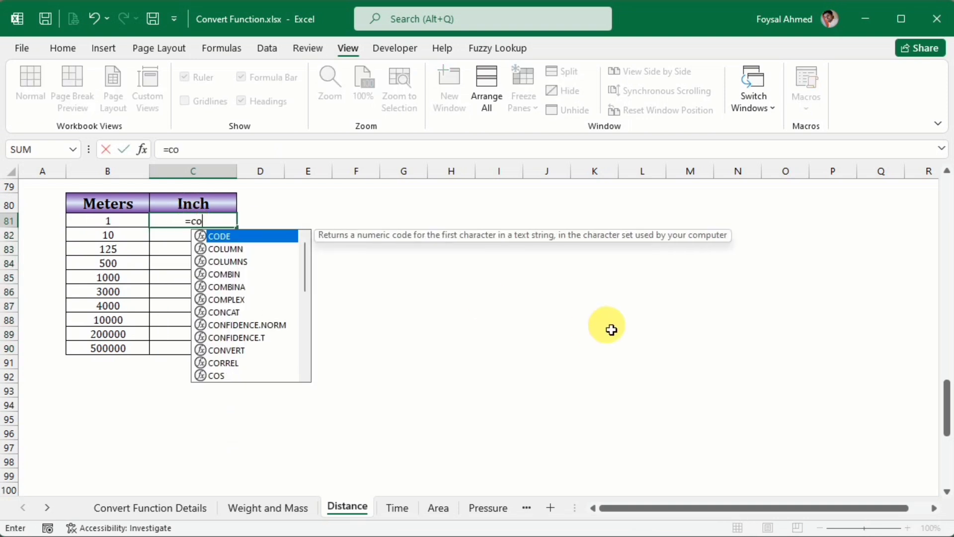
pyautogui.press('Tab')
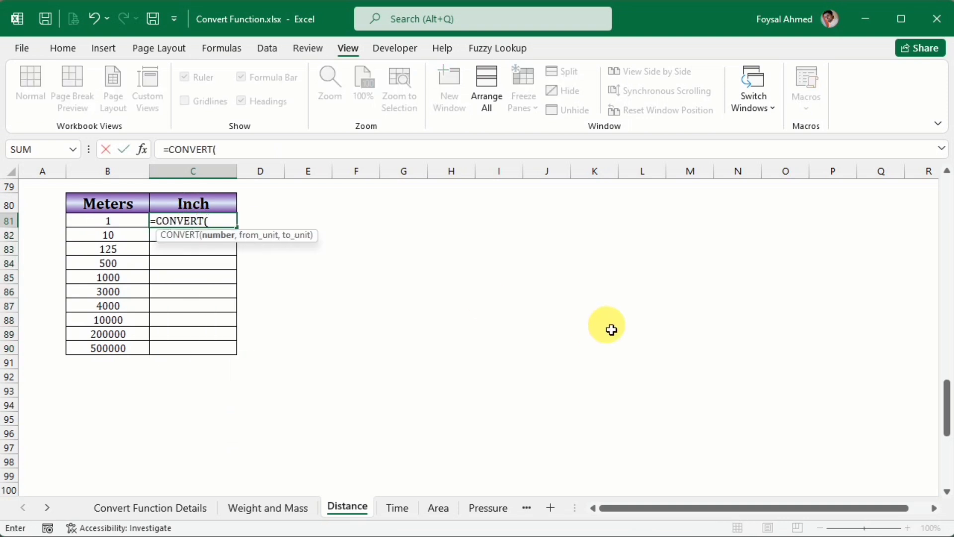
pyautogui.click(115, 226)
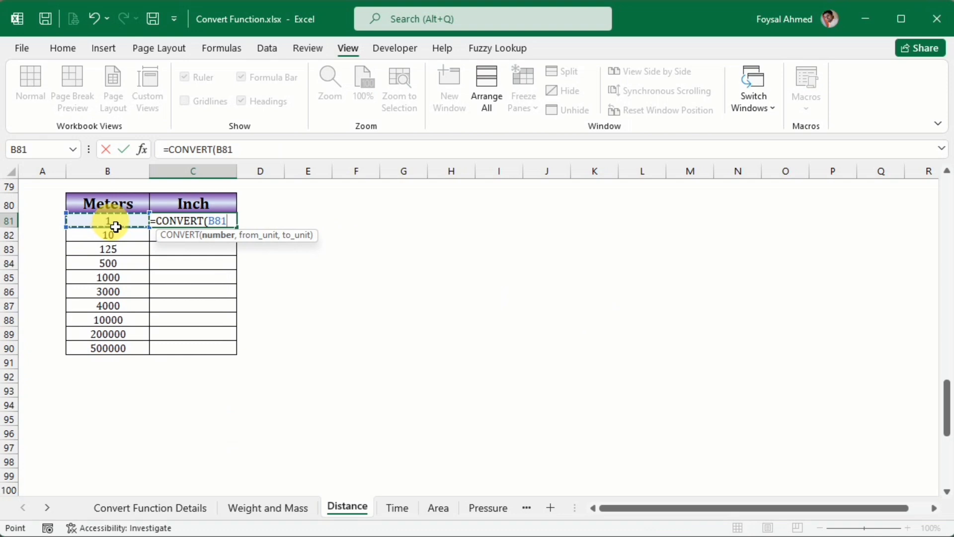
pyautogui.write(',')
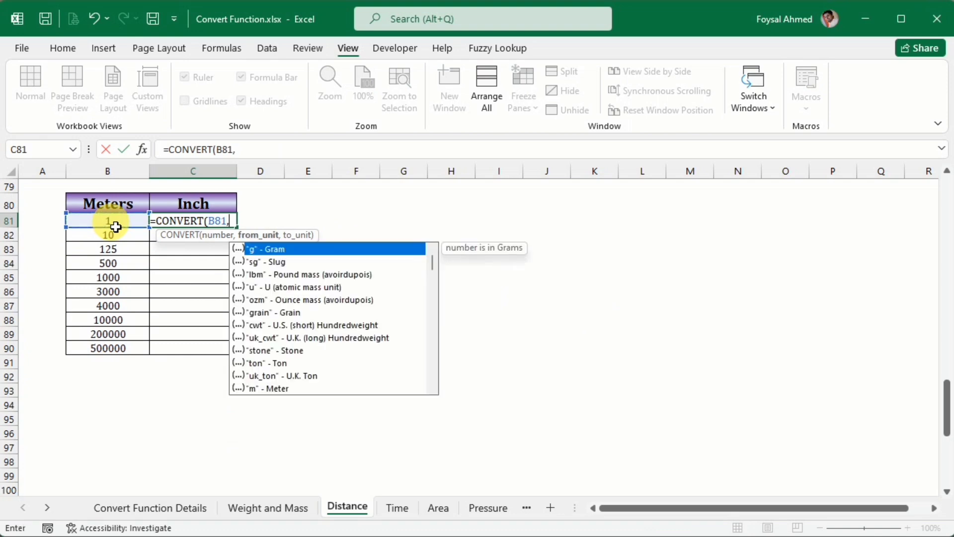
# Pick the suggested "m" Meter code as the from_unit of the C81 formula.
pyautogui.press('Down')
pyautogui.press('Down')
pyautogui.press('Down')
pyautogui.press('Down')
pyautogui.press('Down')
pyautogui.press('Down')
pyautogui.press('Down')
pyautogui.press('Down')
pyautogui.press('Down')
pyautogui.press('Down')
pyautogui.press('Down')
pyautogui.press('Tab')
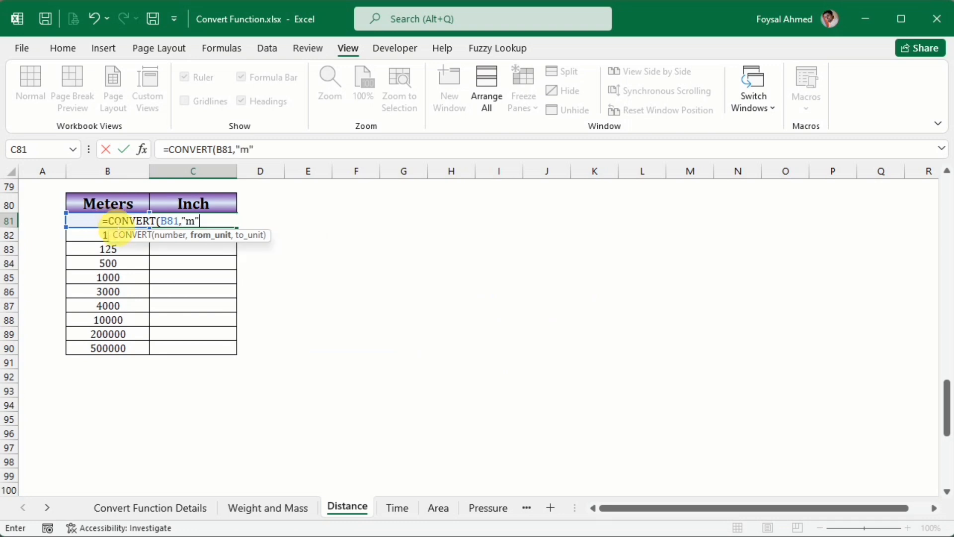
# Complete the C81 formula with "in" as the to_unit and fill it down the Inch column to C90.
pyautogui.write(',')
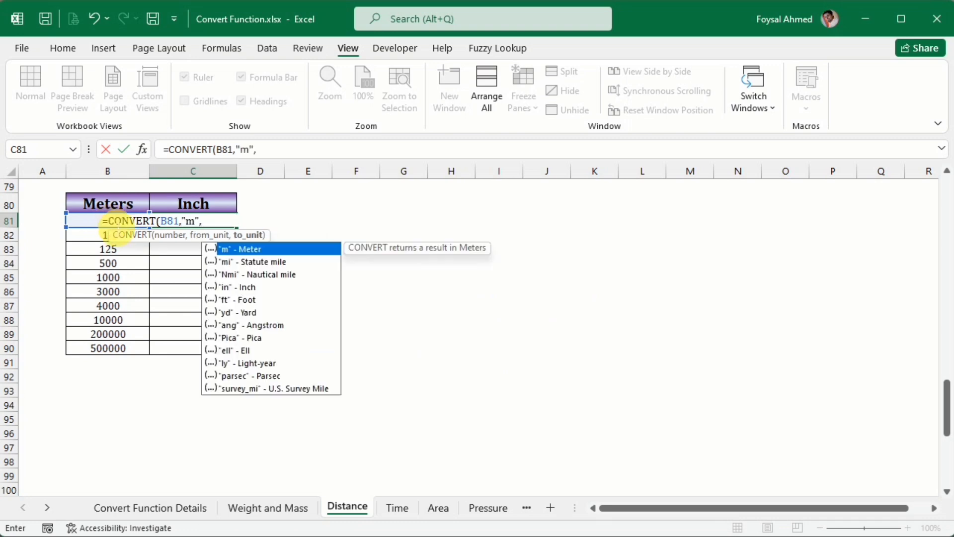
pyautogui.press('Down')
pyautogui.press('Down')
pyautogui.press('Down')
pyautogui.press('Tab')
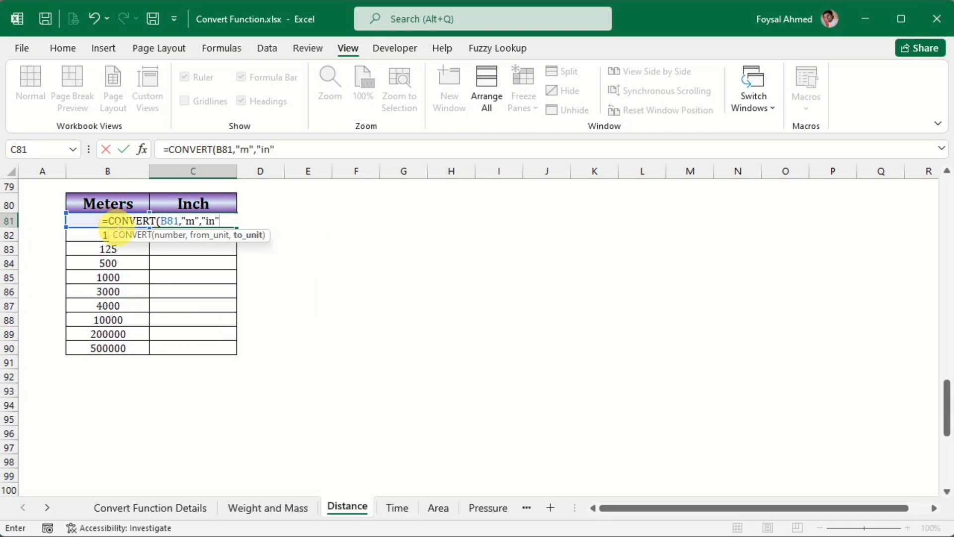
pyautogui.write(')')
pyautogui.press('Return')
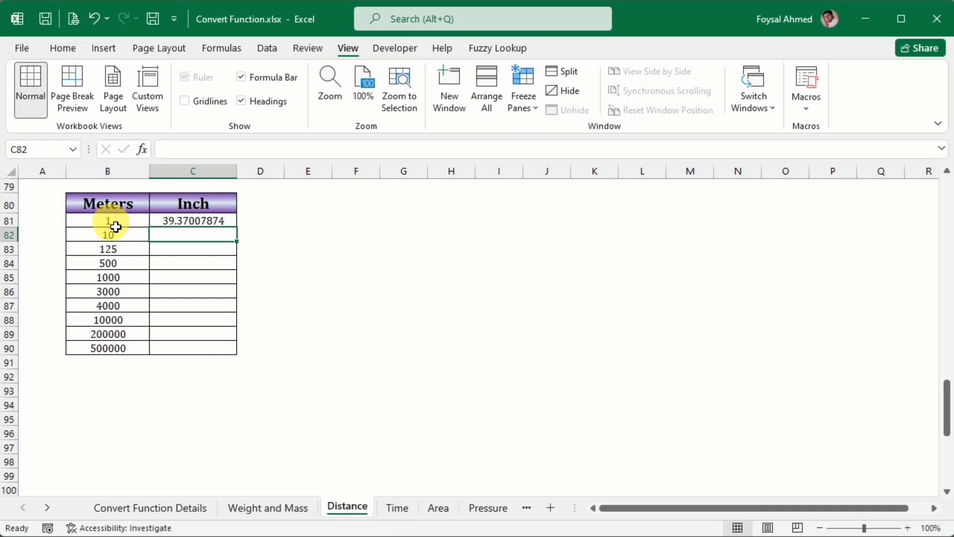
pyautogui.click(192, 220)
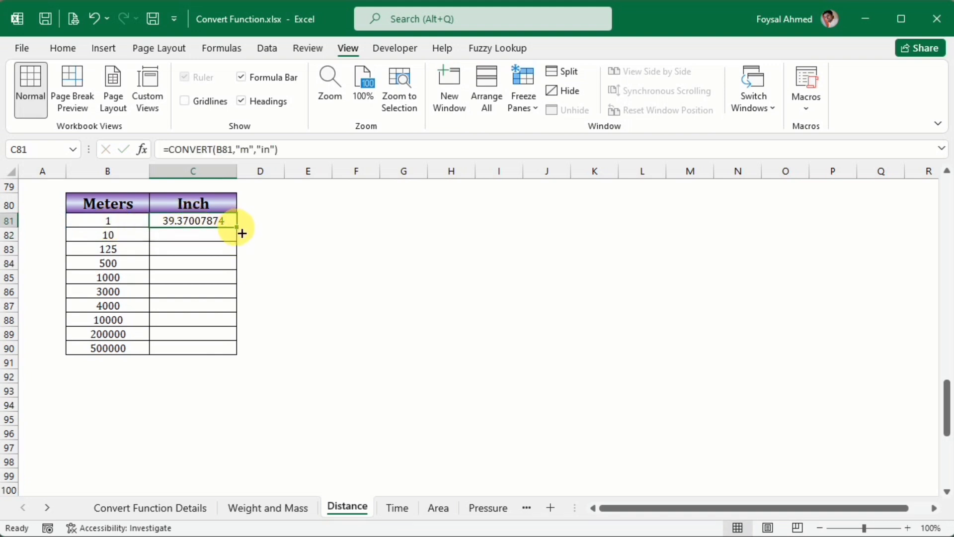
pyautogui.moveTo(241, 233); pyautogui.dragTo(233, 354)
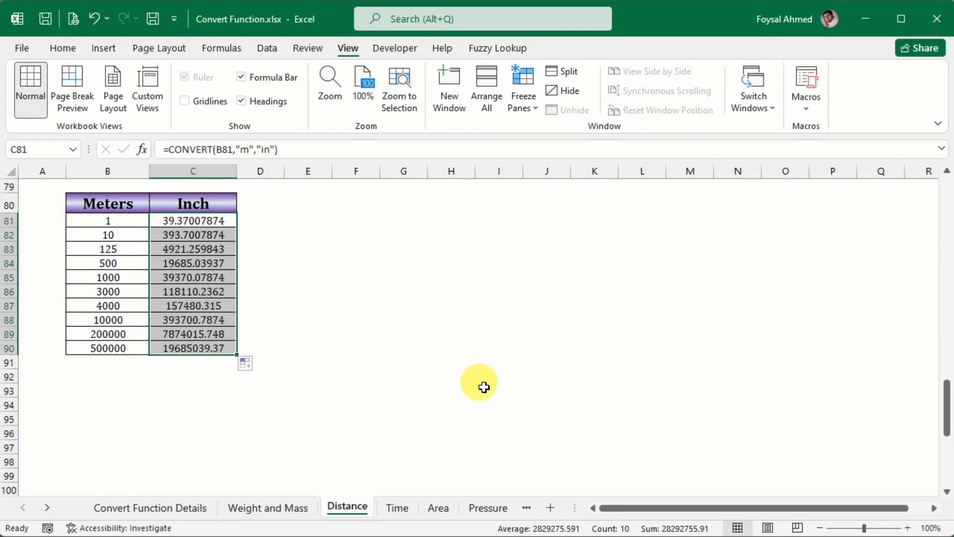
# Clear the existing results in C110:C119 of the Inches to Yards table.
pyautogui.scroll(-6, 483, 387)
pyautogui.scroll(-5, 484, 387)
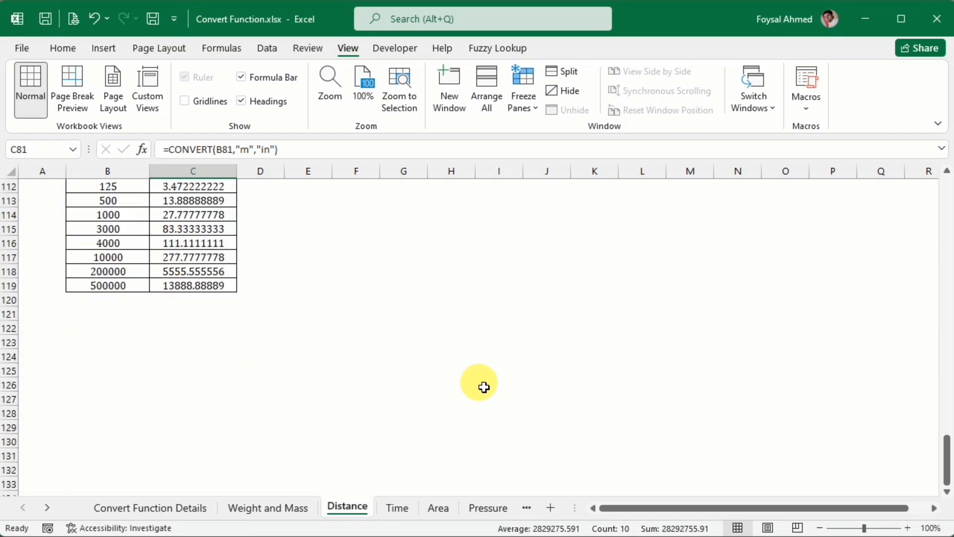
pyautogui.scroll(2, 483, 387)
pyautogui.click(207, 249)
pyautogui.moveTo(207, 258); pyautogui.dragTo(195, 379)
pyautogui.press('Delete')
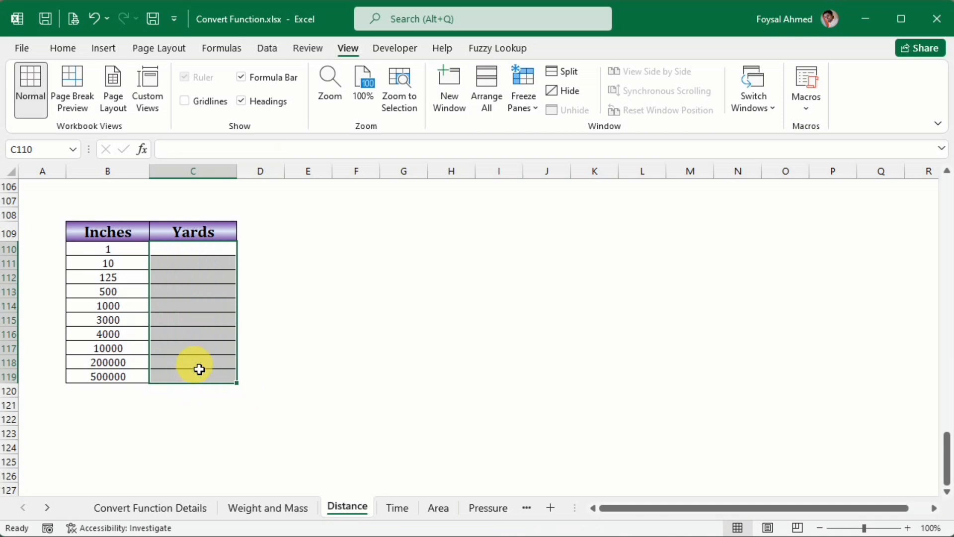
# Begin a CONVERT formula in C110 of the Inches to Yards table with B110 as the number.
pyautogui.scroll(-1, 217, 337)
pyautogui.click(184, 210)
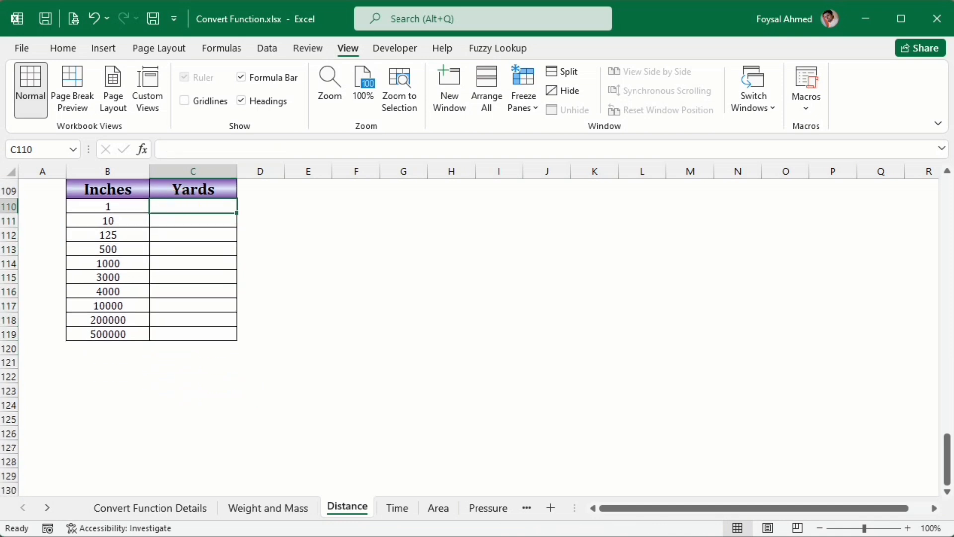
pyautogui.write('=')
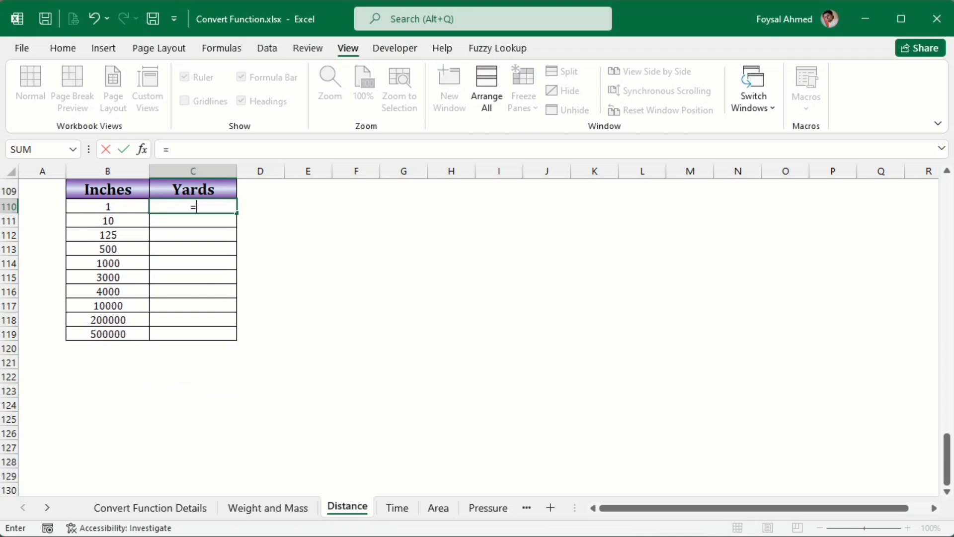
pyautogui.write('conv')
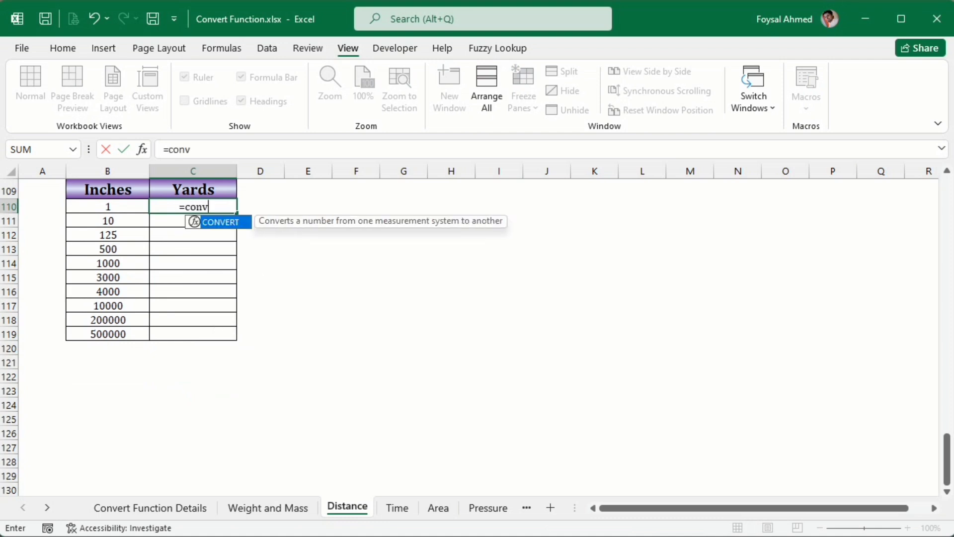
pyautogui.press('Tab')
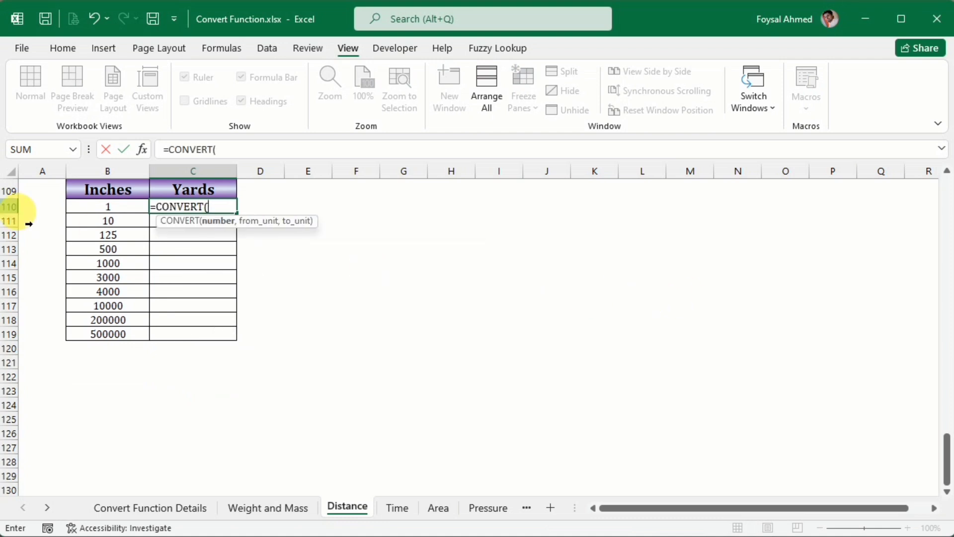
pyautogui.click(120, 208)
pyautogui.write(',')
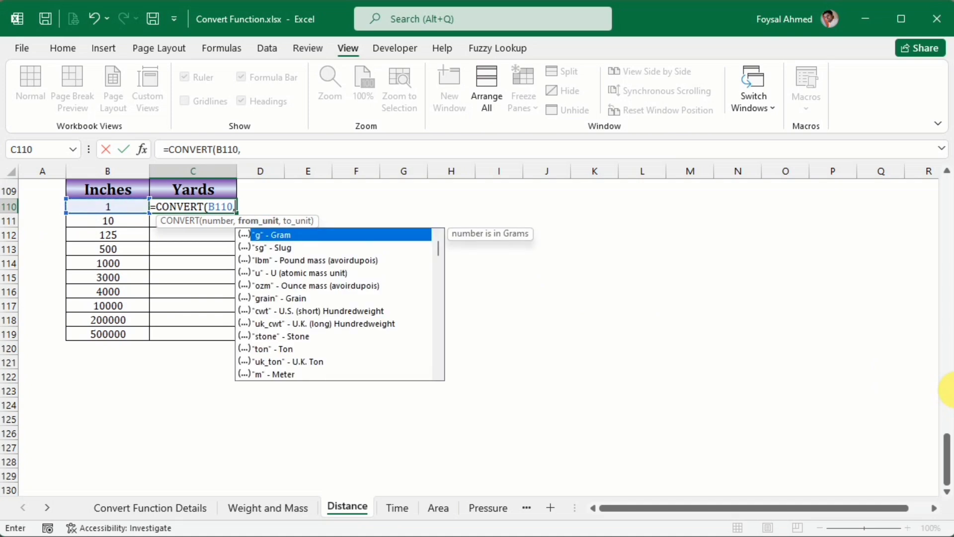
# Pick the suggested "in" Inch code as the from_unit of the C110 formula.
pyautogui.write('i')
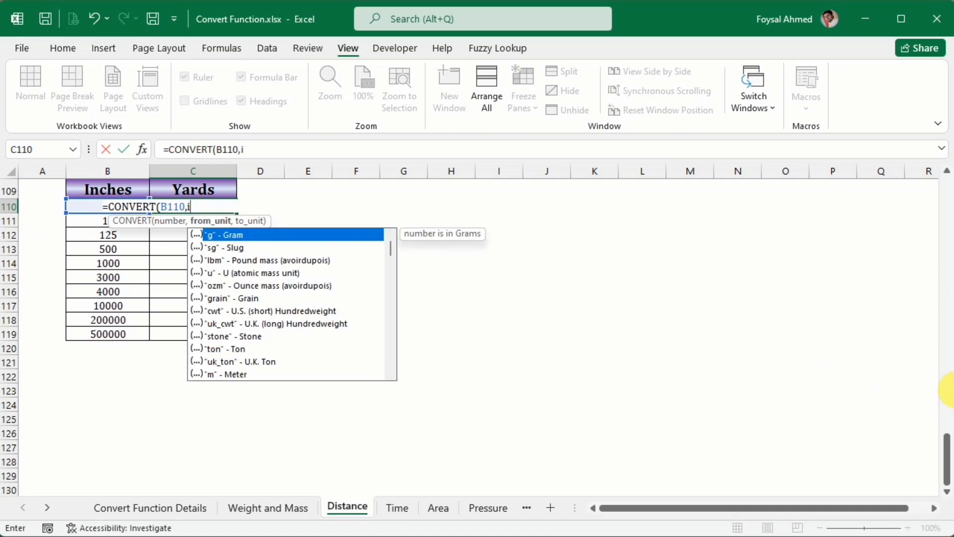
pyautogui.press('BackSpace')
pyautogui.press('Down')
pyautogui.press('Down')
pyautogui.press('Down')
pyautogui.press('Down')
pyautogui.press('Down')
pyautogui.press('Down')
pyautogui.press('Down')
pyautogui.press('Down')
pyautogui.press('Down')
pyautogui.press('Down')
pyautogui.press('Down')
pyautogui.press('Down')
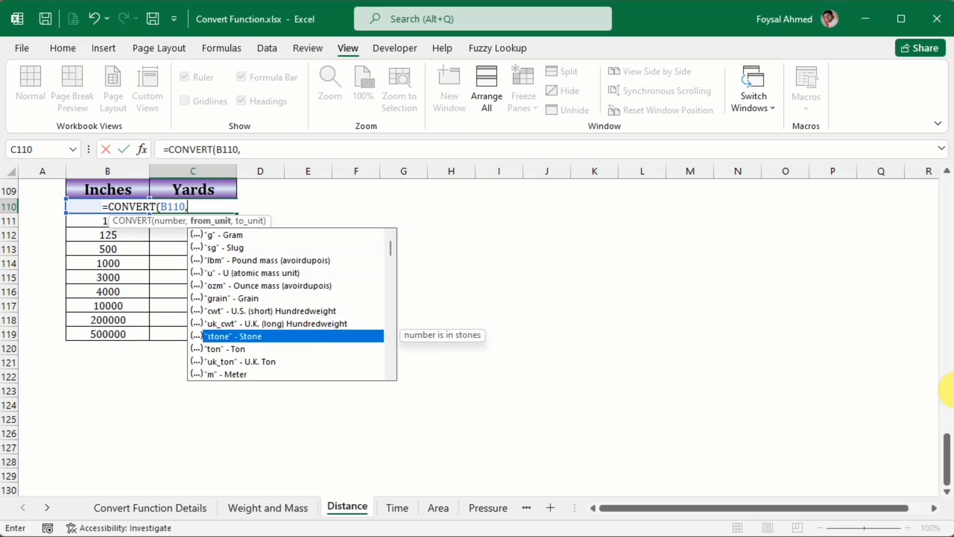
pyautogui.press('Down')
pyautogui.press('Down')
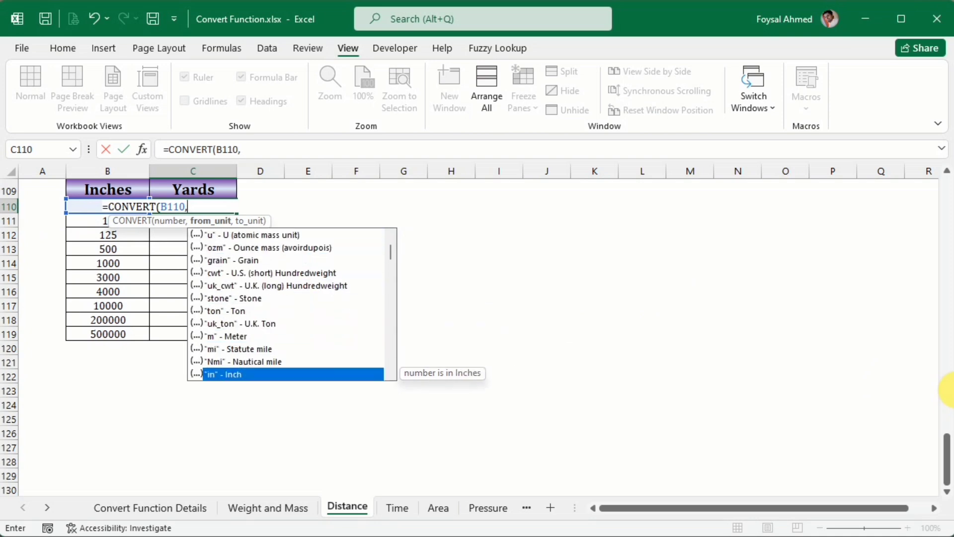
pyautogui.press('Down')
pyautogui.press('Up')
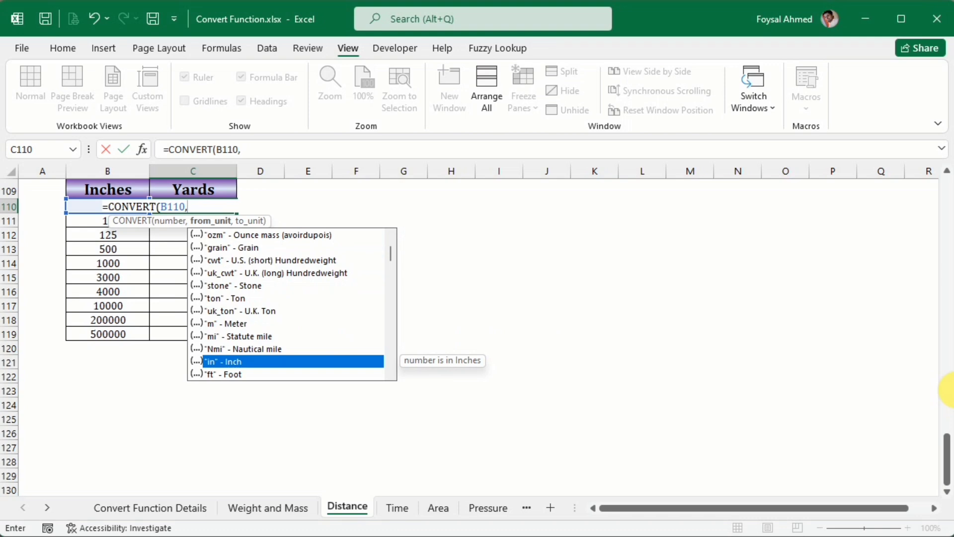
pyautogui.press('Tab')
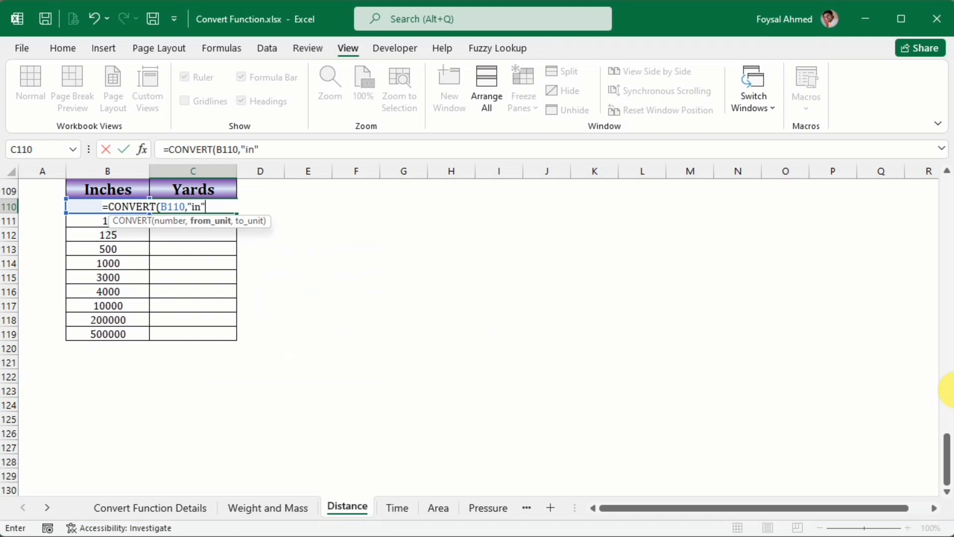
# Complete the C110 formula with "yd" as the to_unit and fill it down the Yards column to C119.
pyautogui.write(',')
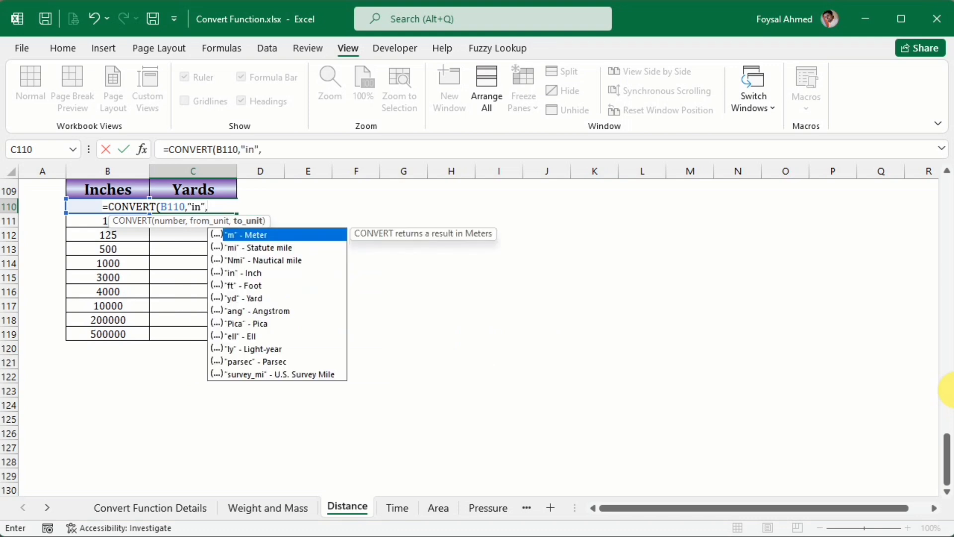
pyautogui.press('Down')
pyautogui.press('Down')
pyautogui.press('Down')
pyautogui.press('Down')
pyautogui.press('Down')
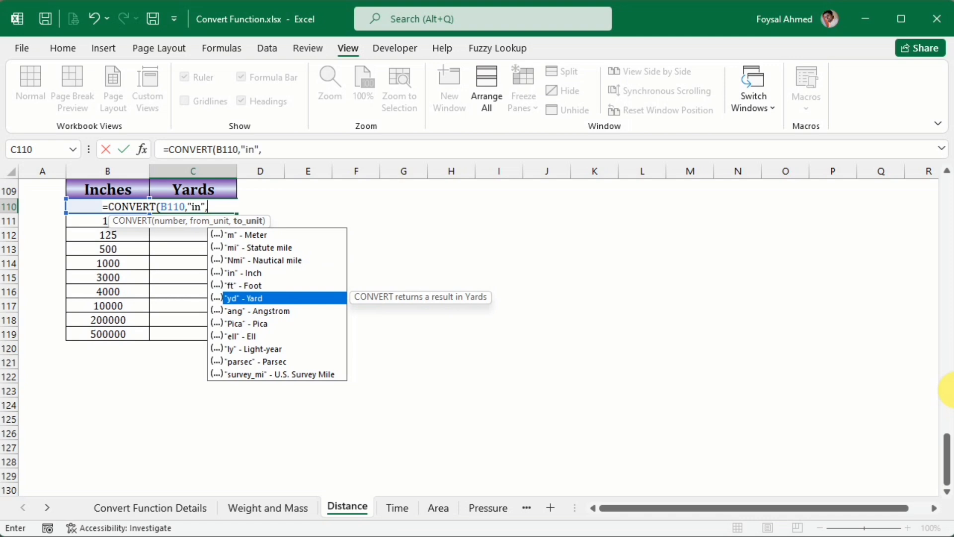
pyautogui.press('Tab')
pyautogui.write(')')
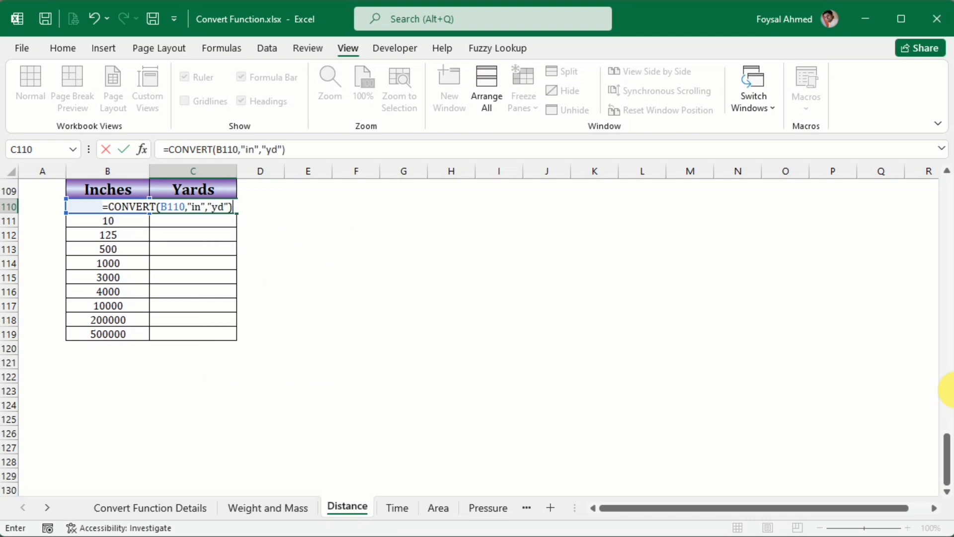
pyautogui.press('Return')
pyautogui.click(221, 206)
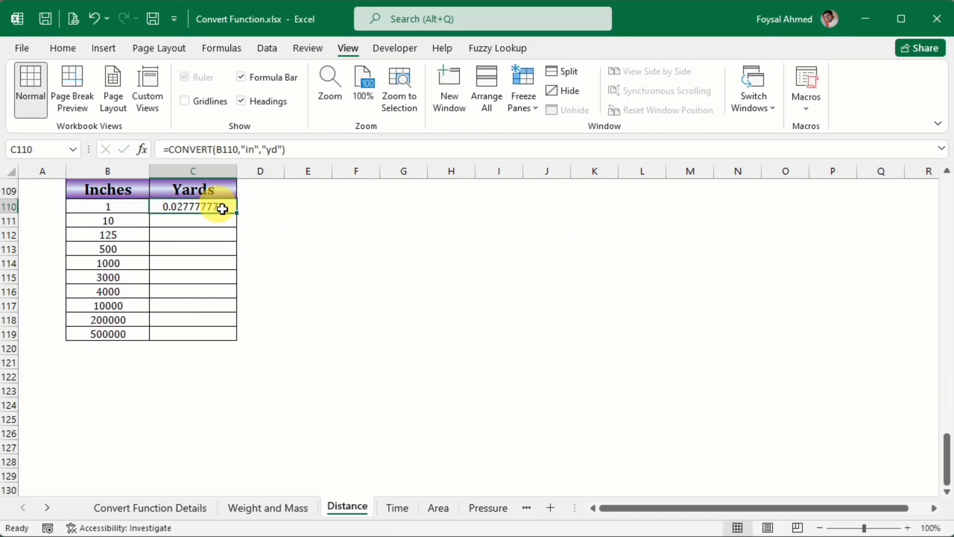
pyautogui.moveTo(238, 214); pyautogui.dragTo(238, 345)
# Review the completed conversion tables on the Distance sheet, from Inches to Yards back up to Meters to Kilometers.
pyautogui.scroll(-6, 424, 362)
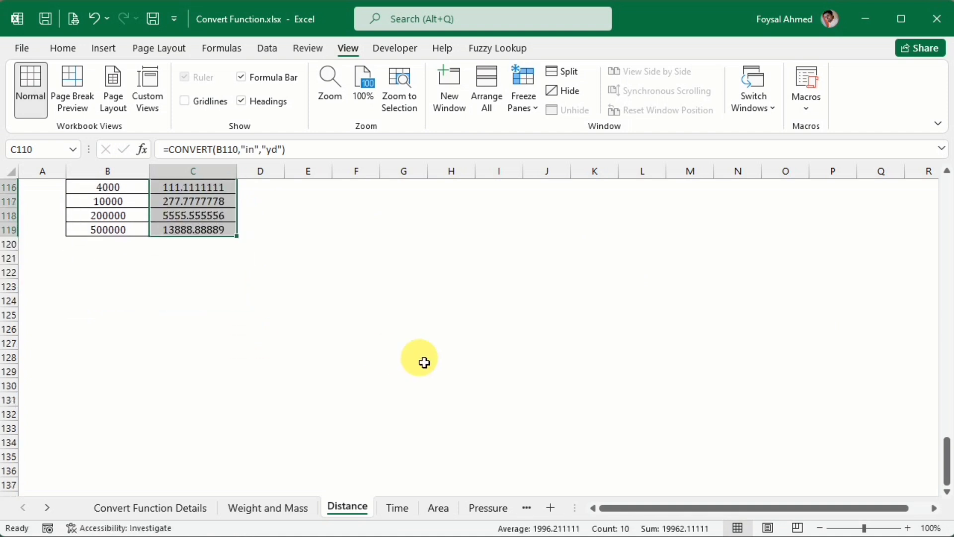
pyautogui.scroll(6, 424, 362)
pyautogui.scroll(3, 166, 280)
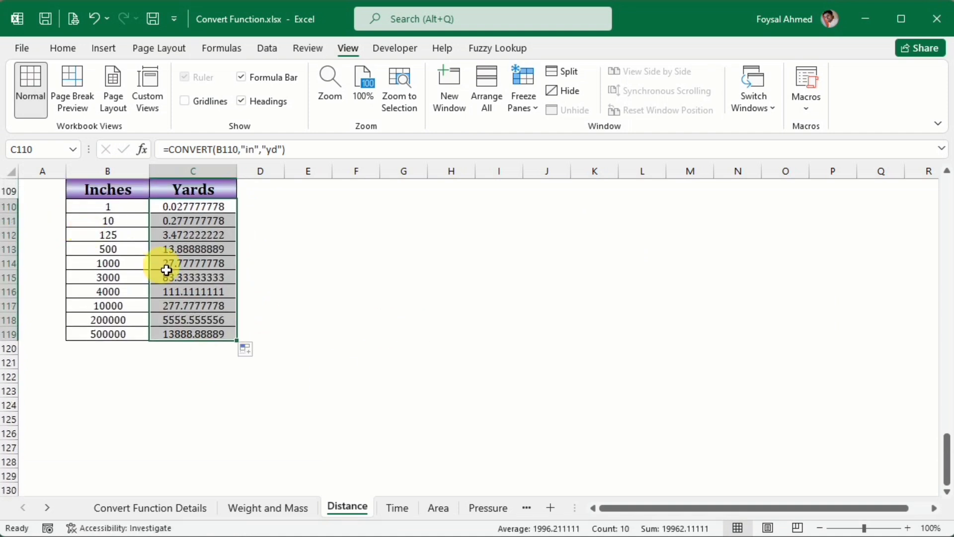
pyautogui.scroll(9, 241, 316)
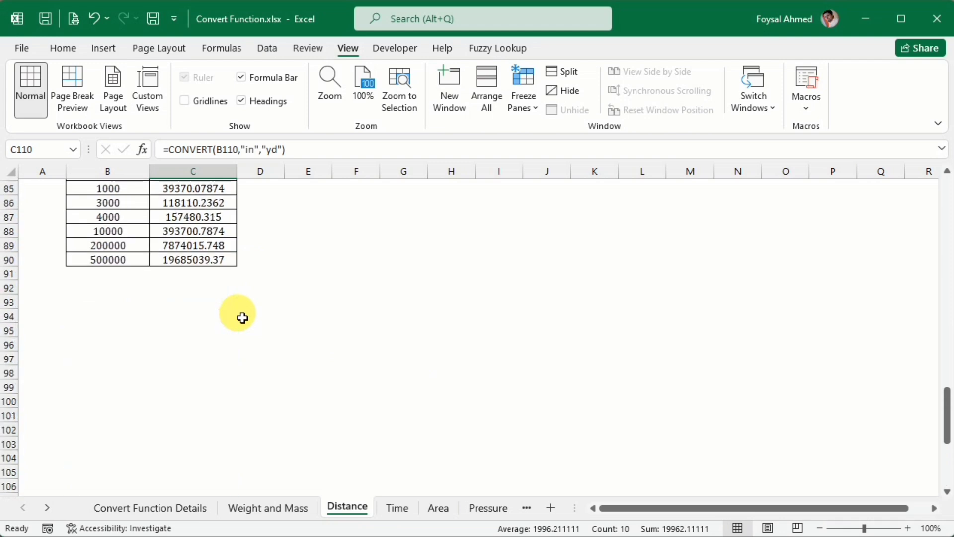
pyautogui.scroll(7, 297, 304)
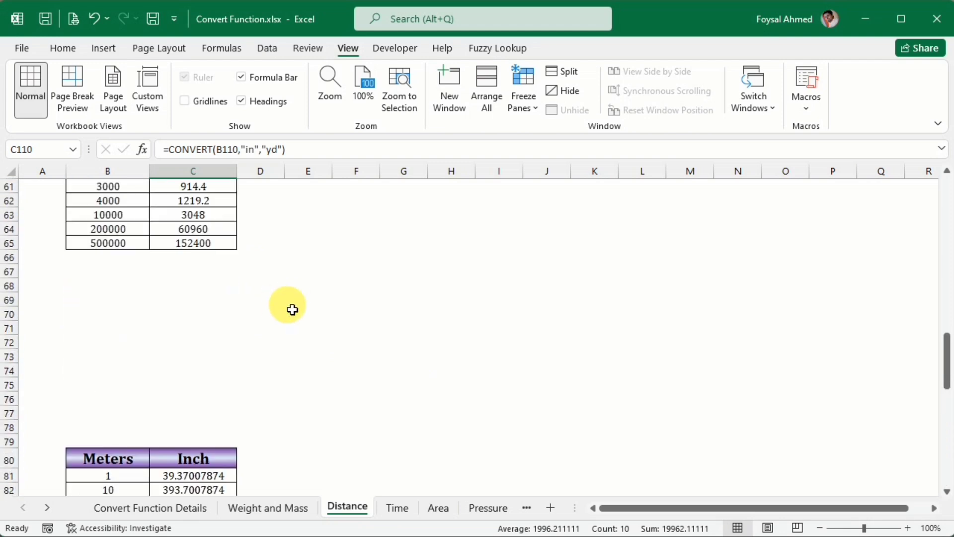
pyautogui.scroll(10, 217, 259)
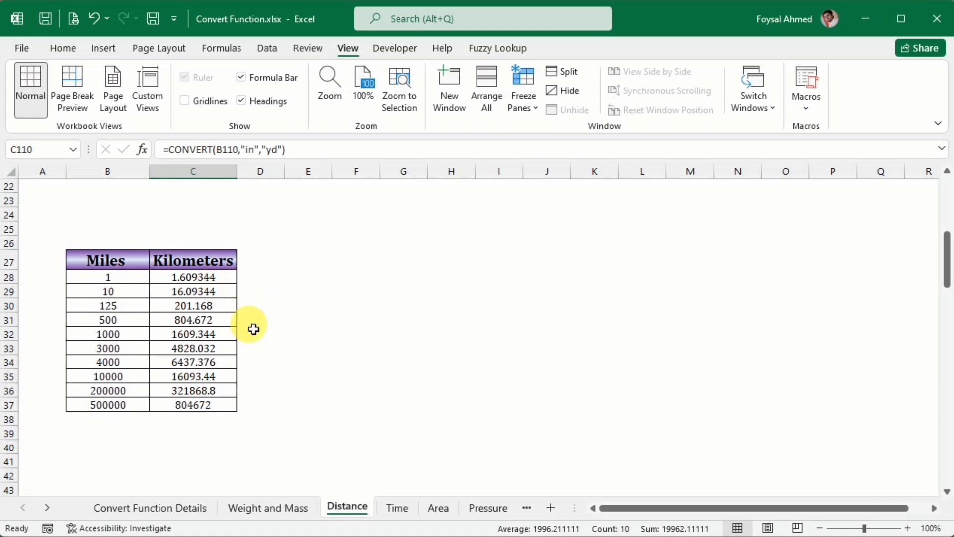
pyautogui.scroll(7, 252, 330)
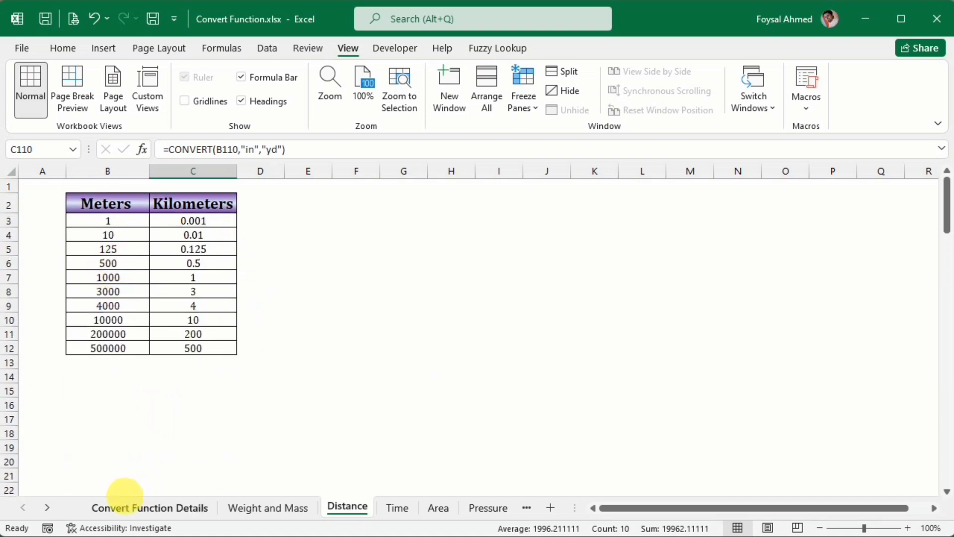
# On the Convert Function Details sheet, collapse the Distance unit rows and expand the Time unit rows.
pyautogui.click(110, 509)
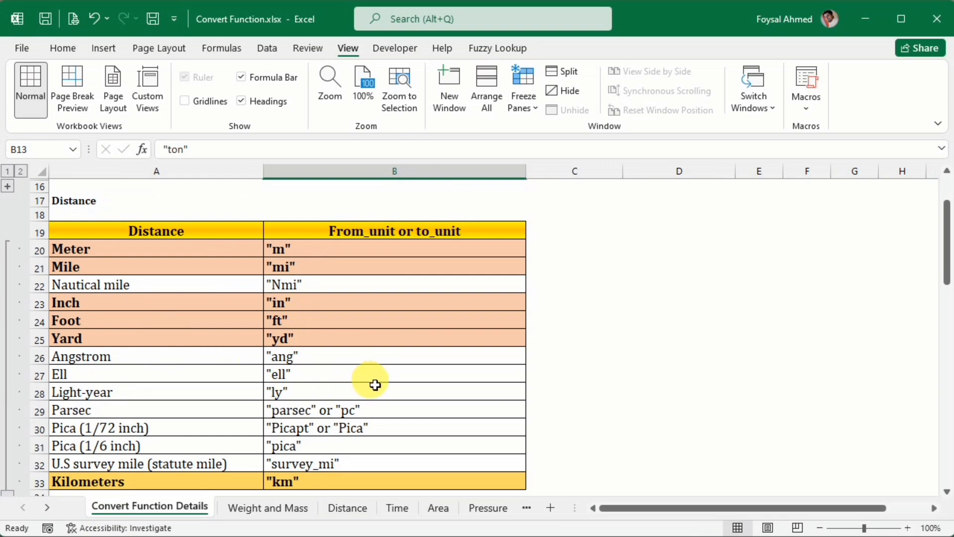
pyautogui.scroll(1, 378, 378)
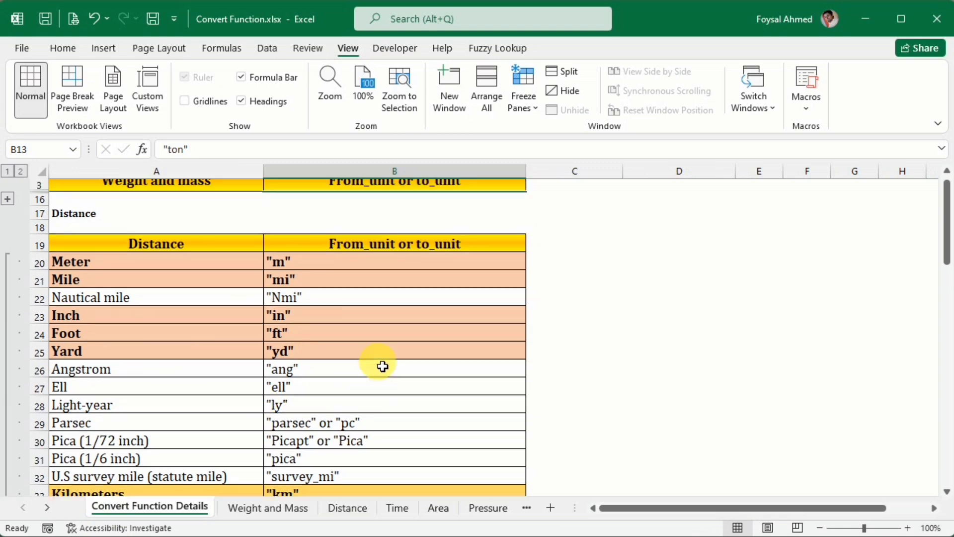
pyautogui.scroll(-1, 382, 367)
pyautogui.scroll(1, 382, 366)
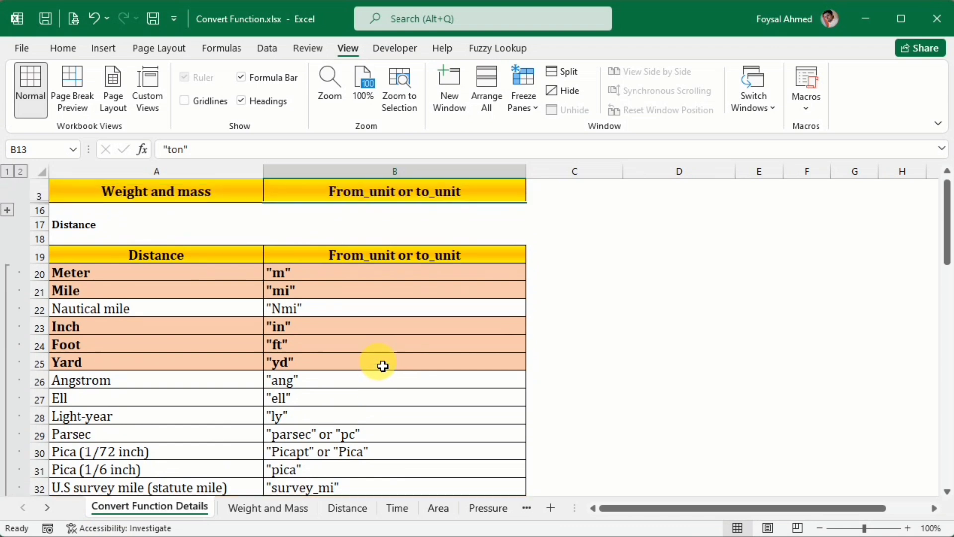
pyautogui.scroll(-3, 382, 366)
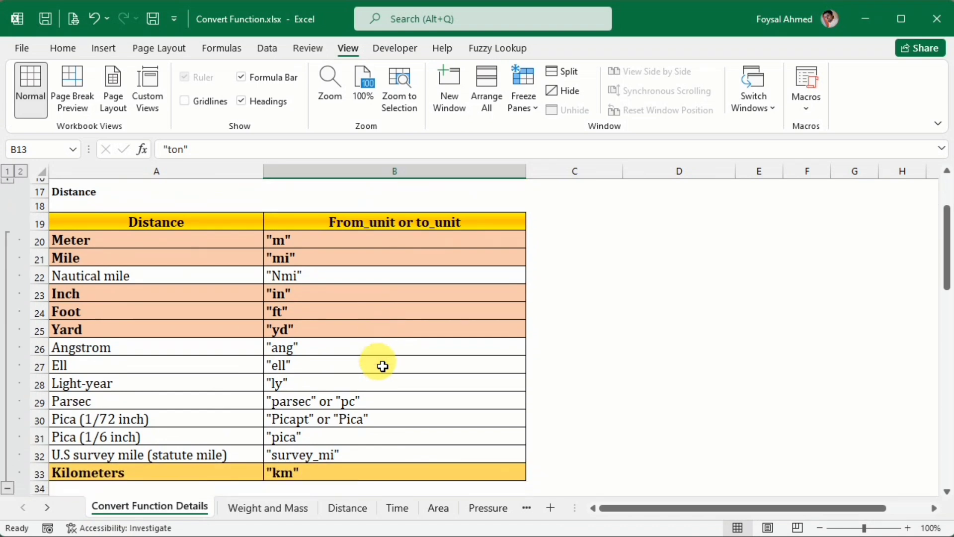
pyautogui.click(8, 402)
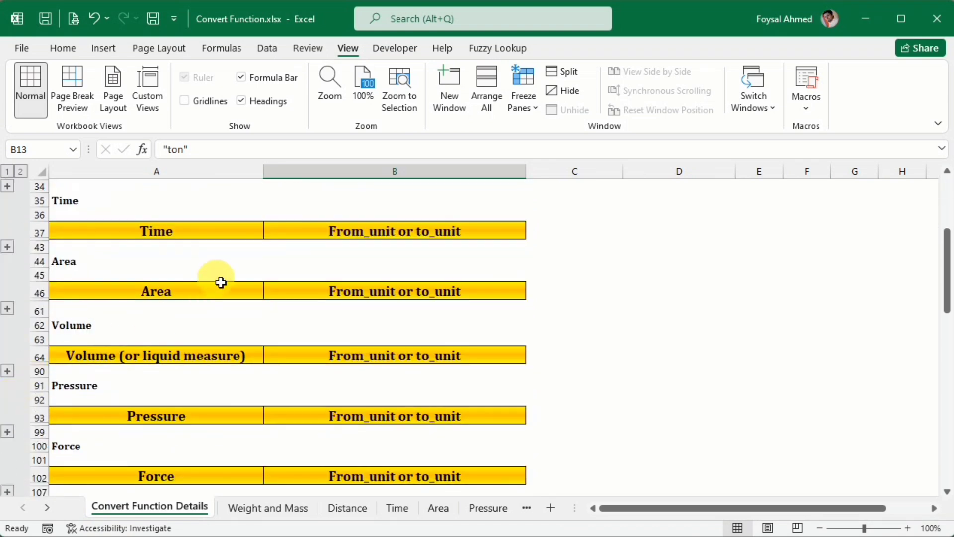
pyautogui.scroll(3, 221, 283)
pyautogui.scroll(-2, 220, 282)
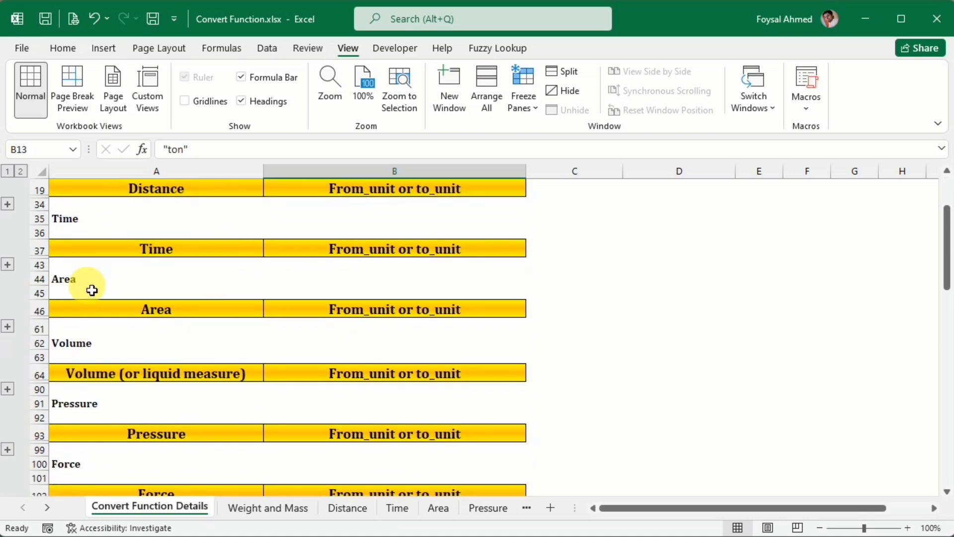
pyautogui.click(8, 265)
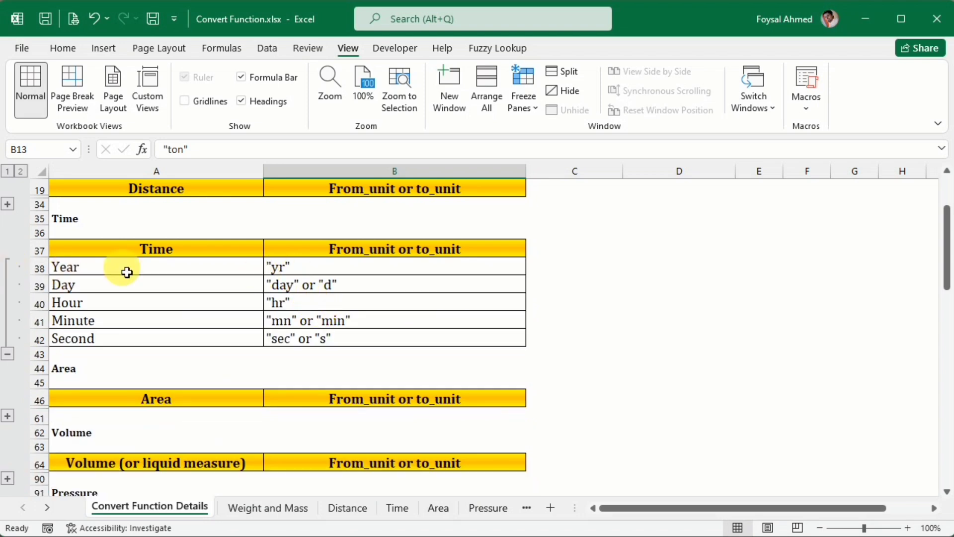
# Examine the year, day, minute and second unit codes in the Time table.
pyautogui.click(307, 269)
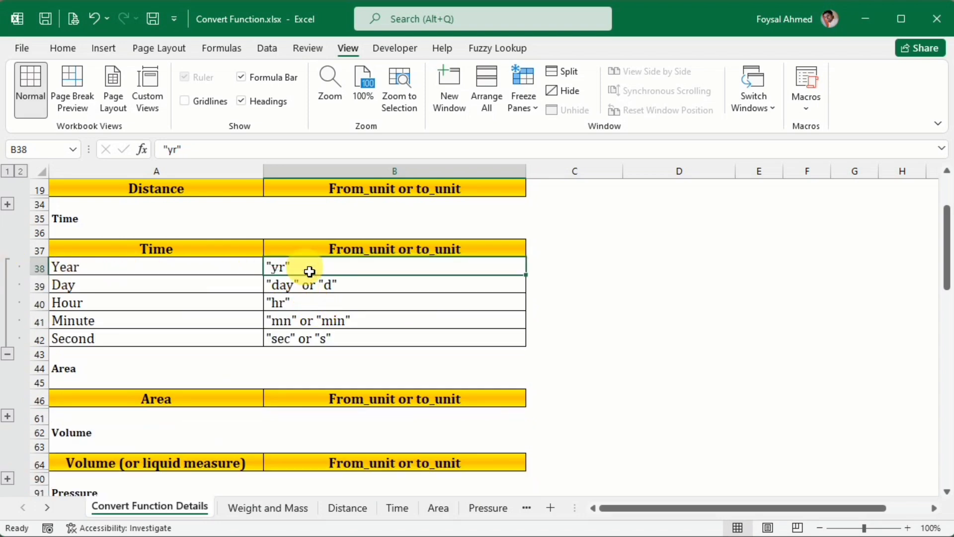
pyautogui.click(326, 284)
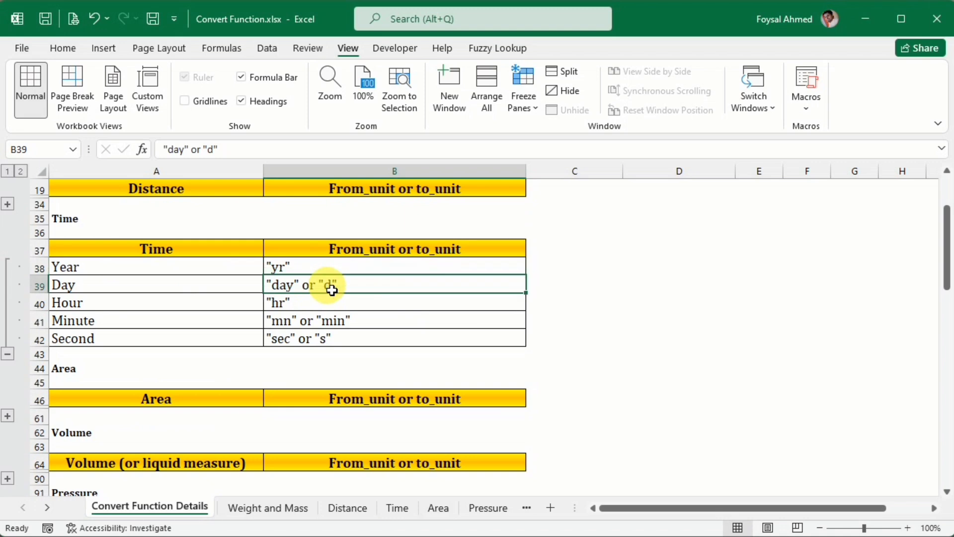
pyautogui.click(289, 319)
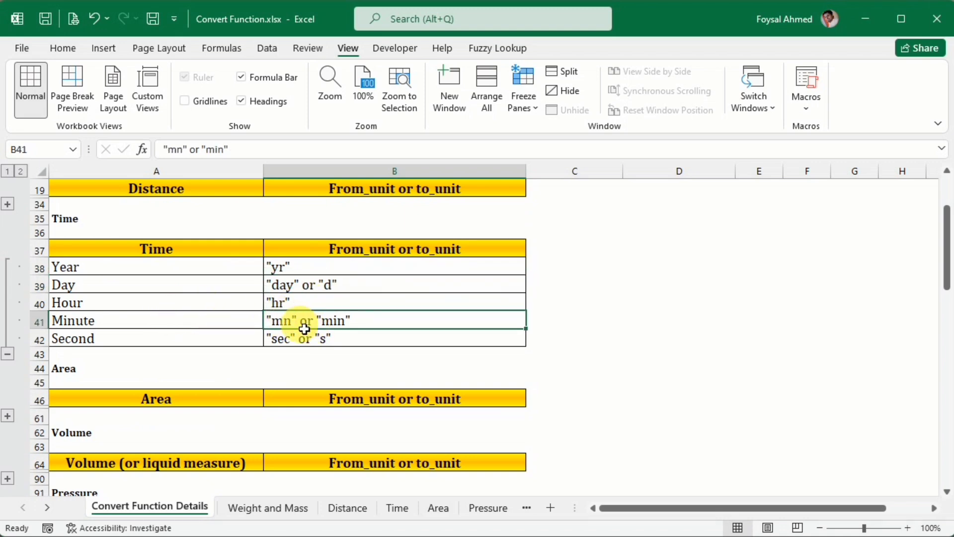
pyautogui.click(315, 336)
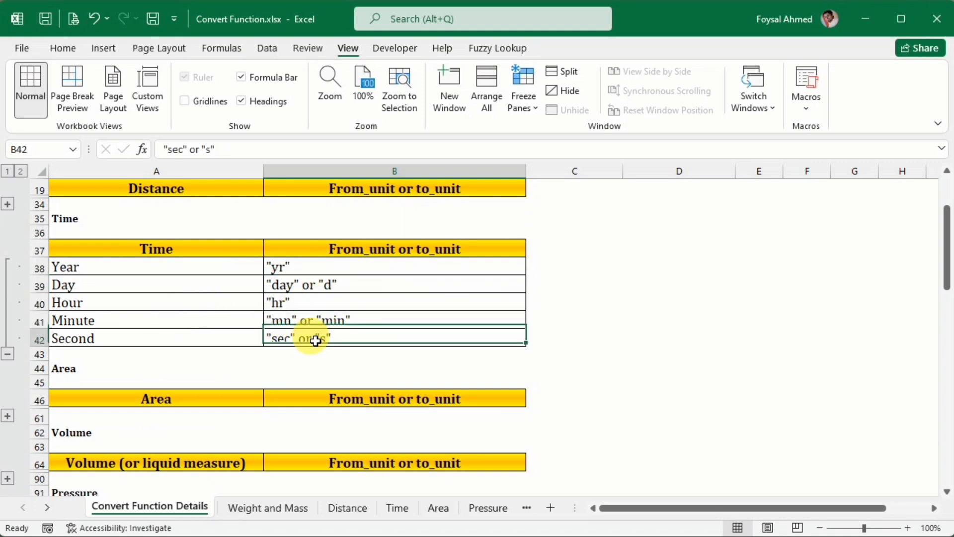
# On the Time sheet, begin a CONVERT formula in C3 of the Seconds to Hours table with B3 as the number and "s" as the from_unit.
pyautogui.click(398, 507)
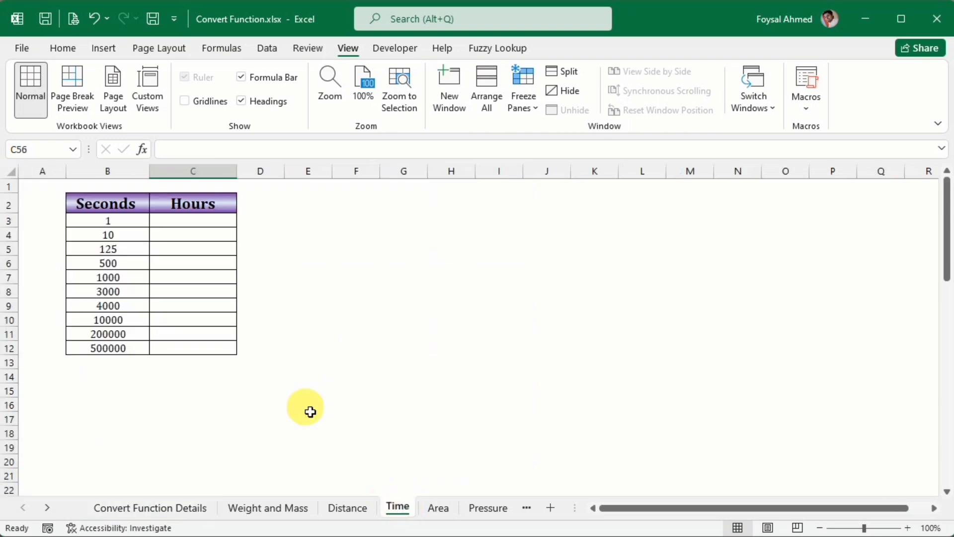
pyautogui.click(183, 225)
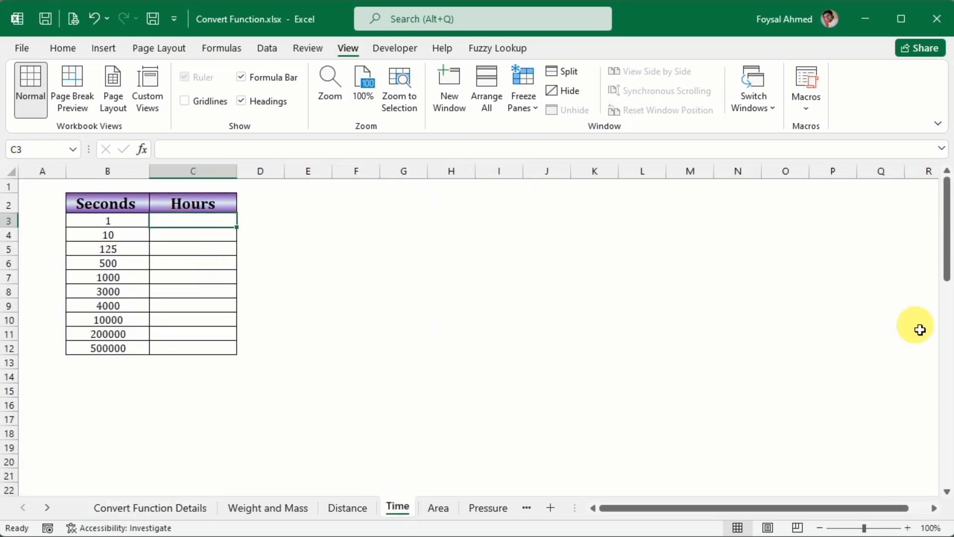
pyautogui.write('=')
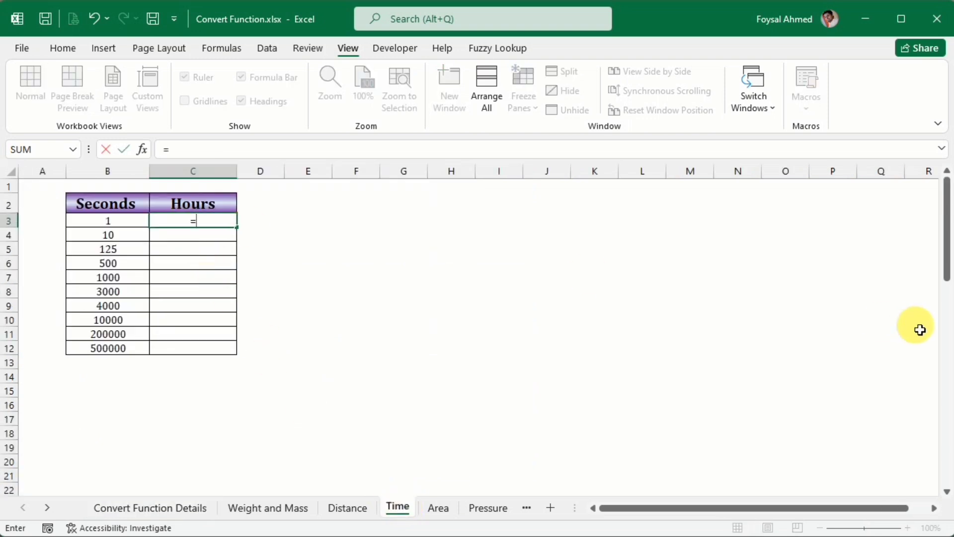
pyautogui.write('conve')
pyautogui.press('Tab')
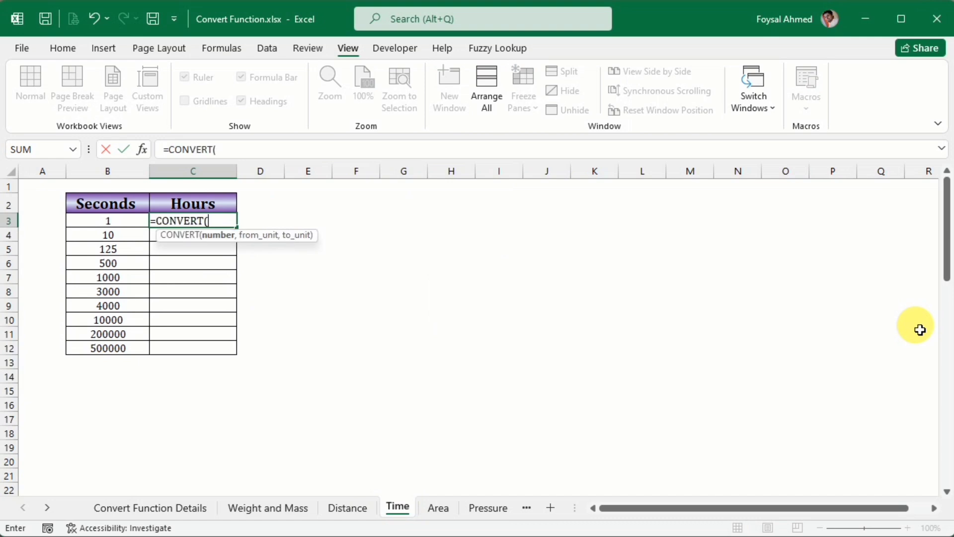
pyautogui.click(130, 221)
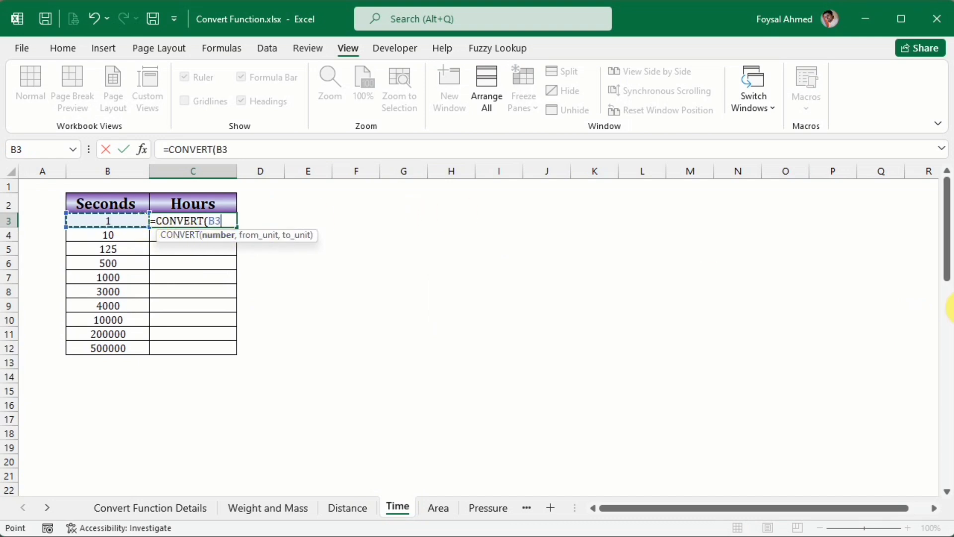
pyautogui.write(',')
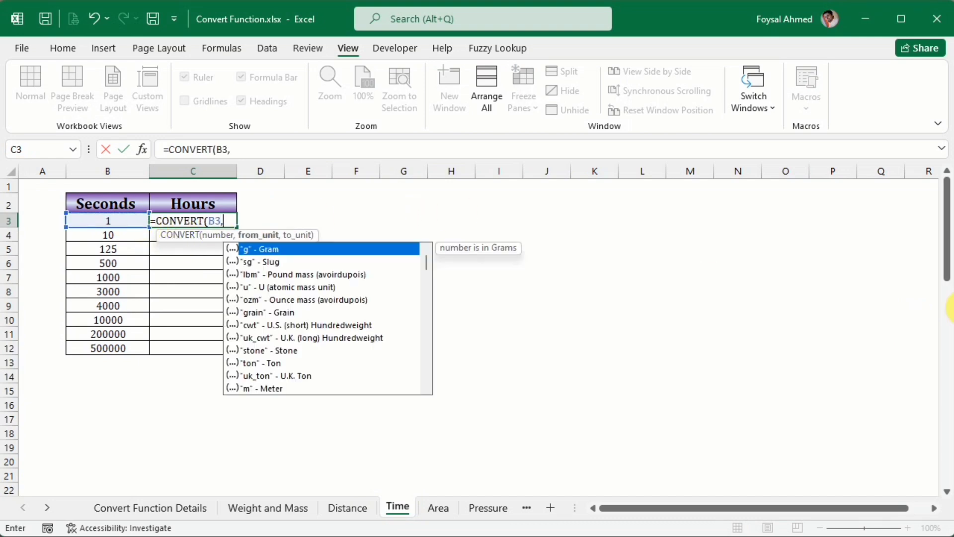
pyautogui.write('"s"')
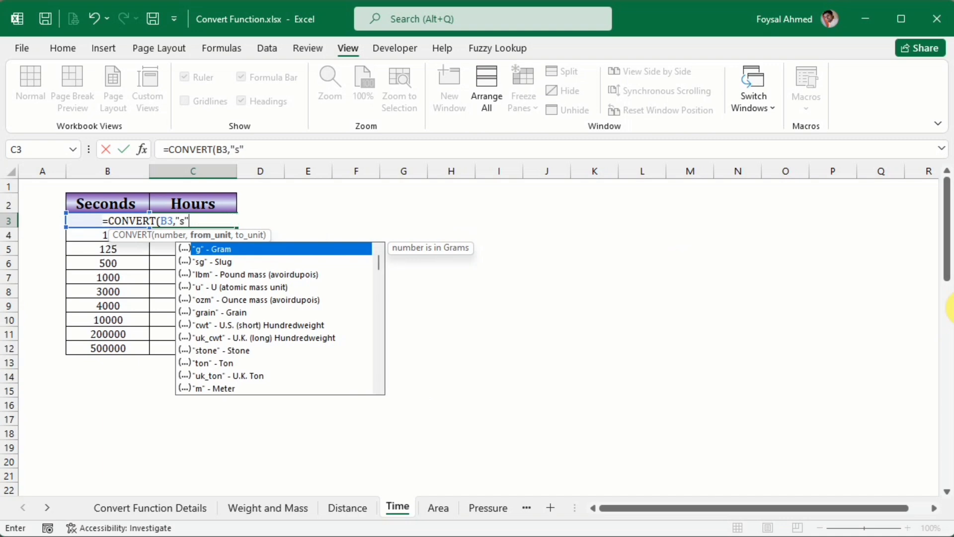
# Complete the C3 formula with "hr" as the to_unit and fill it down the Hours column to C12.
pyautogui.write(',')
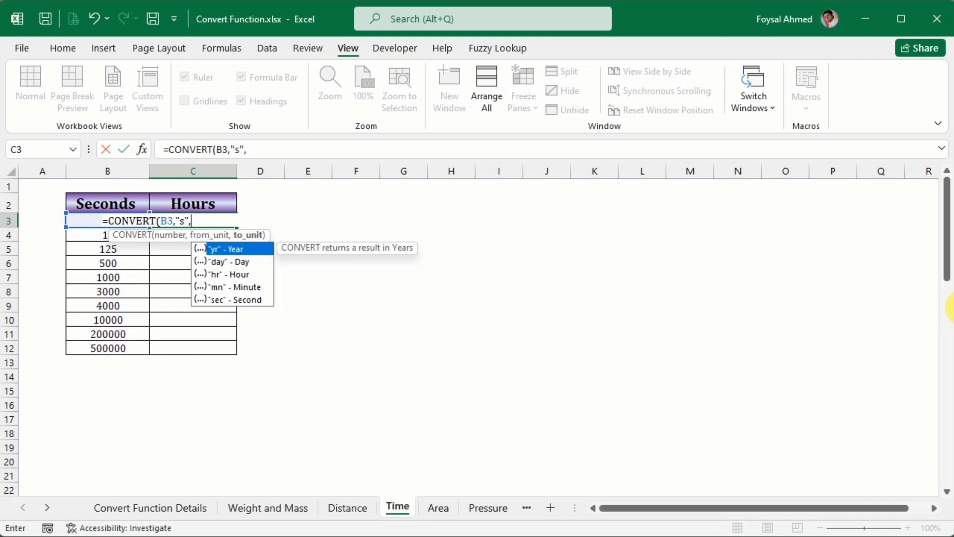
pyautogui.press('Down')
pyautogui.press('Down')
pyautogui.press('Tab')
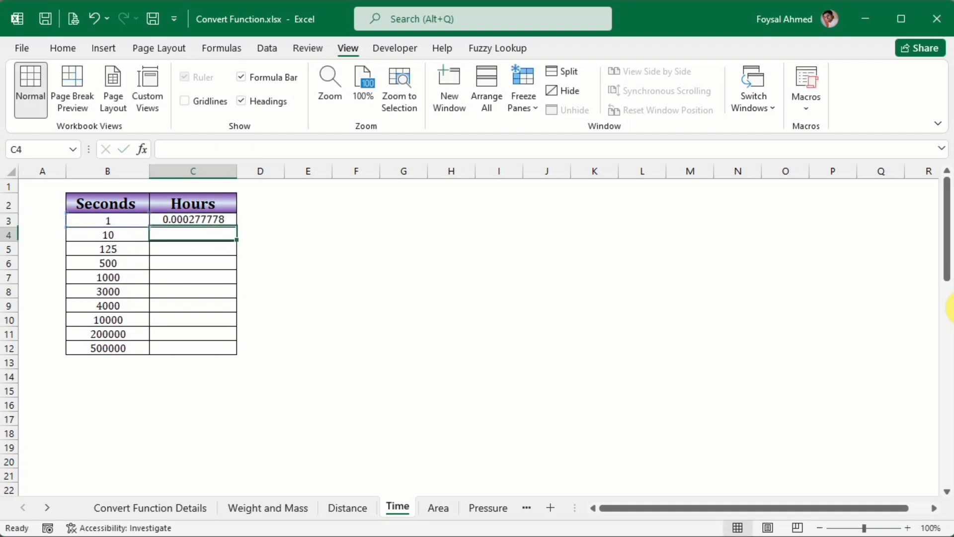
pyautogui.press('Return')
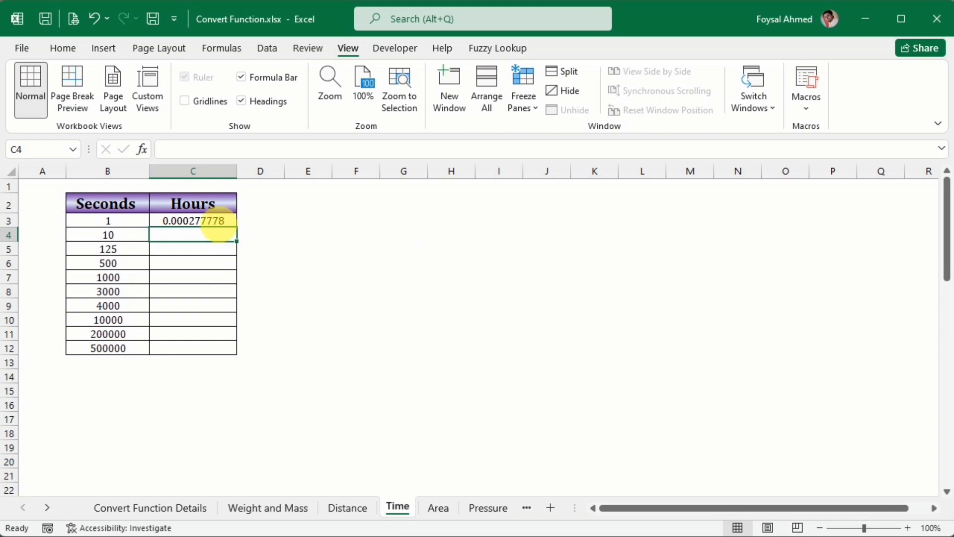
pyautogui.click(220, 224)
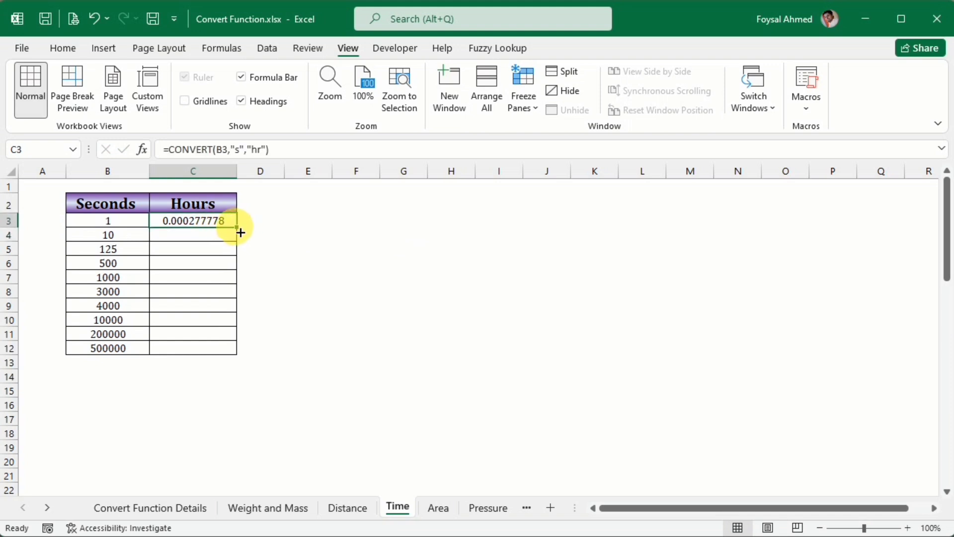
pyautogui.moveTo(239, 228); pyautogui.dragTo(245, 358)
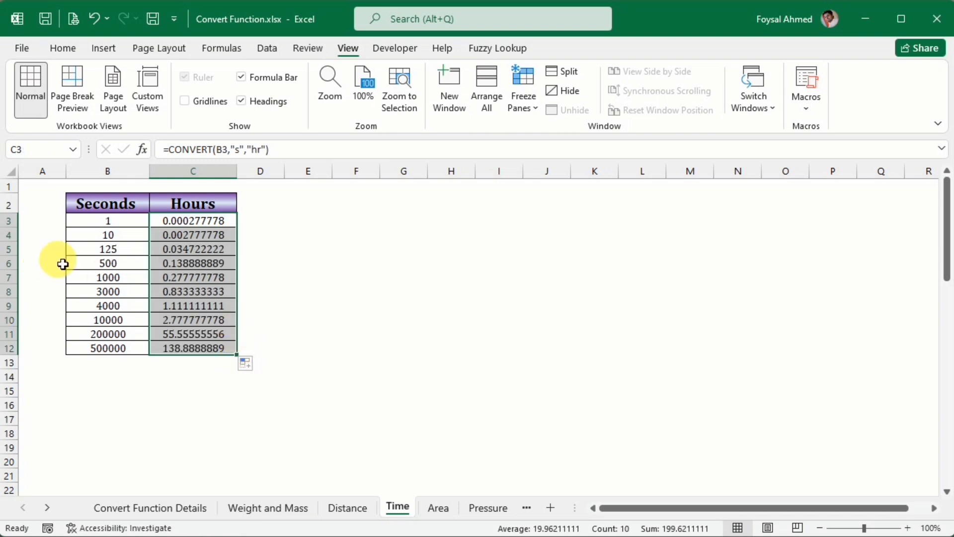
# Set the seconds value in B7 of the Seconds to Hours table to 3600.
pyautogui.click(117, 253)
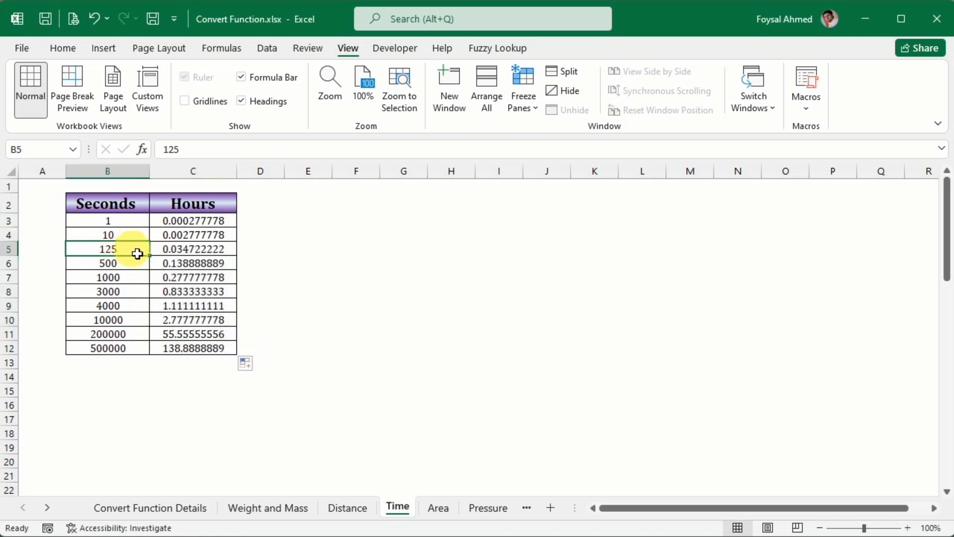
pyautogui.click(126, 282)
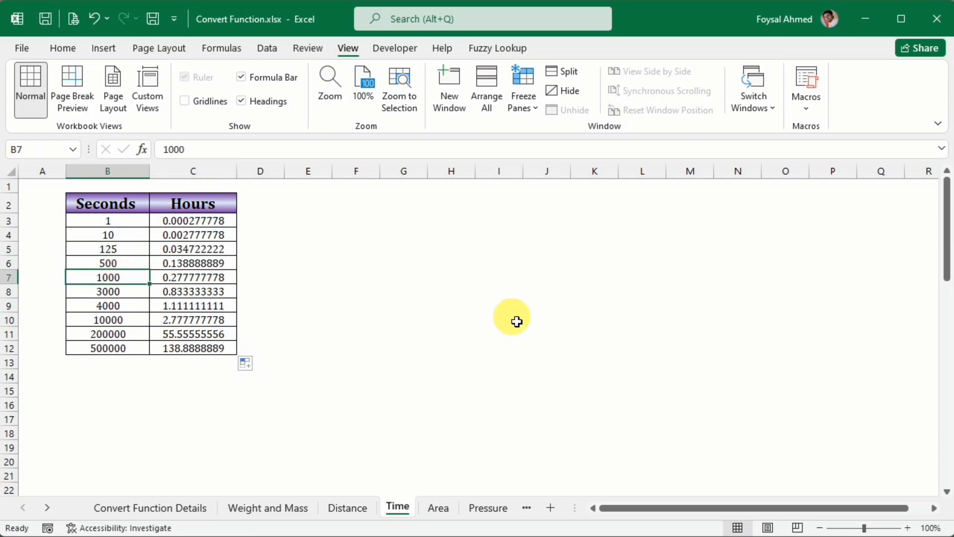
pyautogui.write('3600')
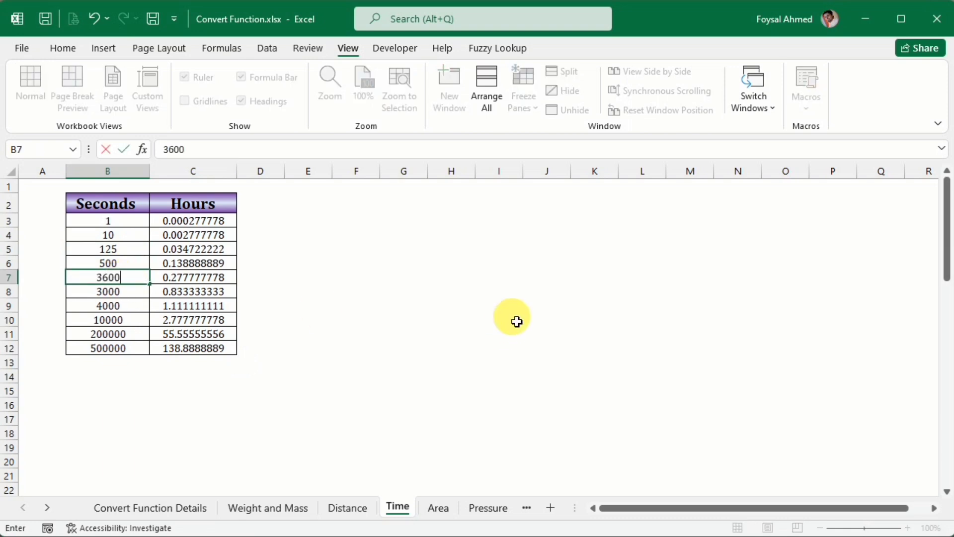
pyautogui.press('Return')
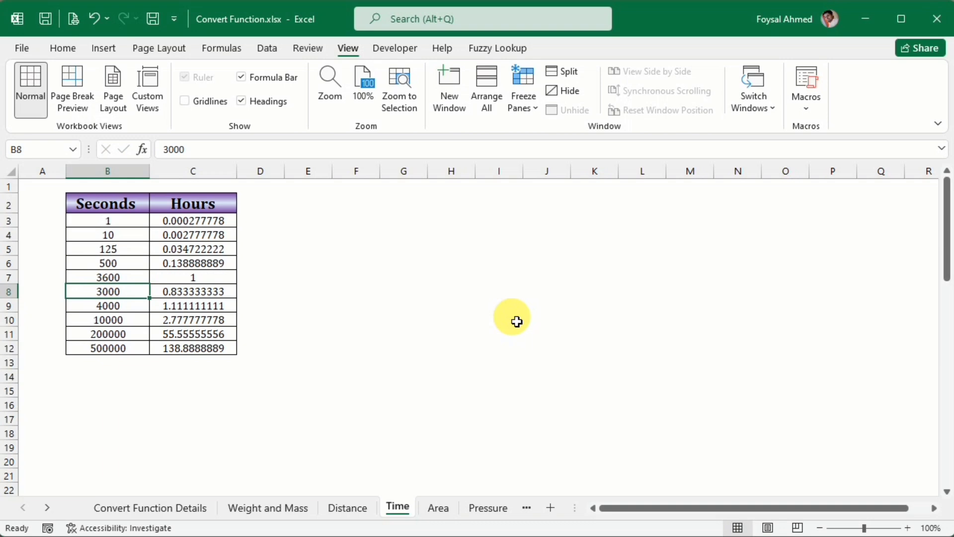
pyautogui.press('Up')
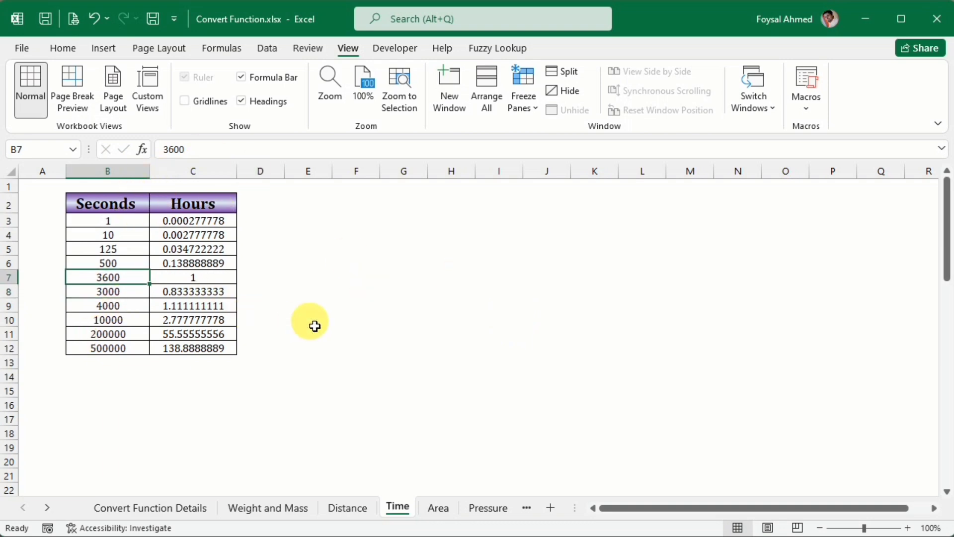
# Enter =CONVERT(B28,"min","hr") in cell C28 of the Minutes to Hours table.
pyautogui.scroll(-6, 319, 325)
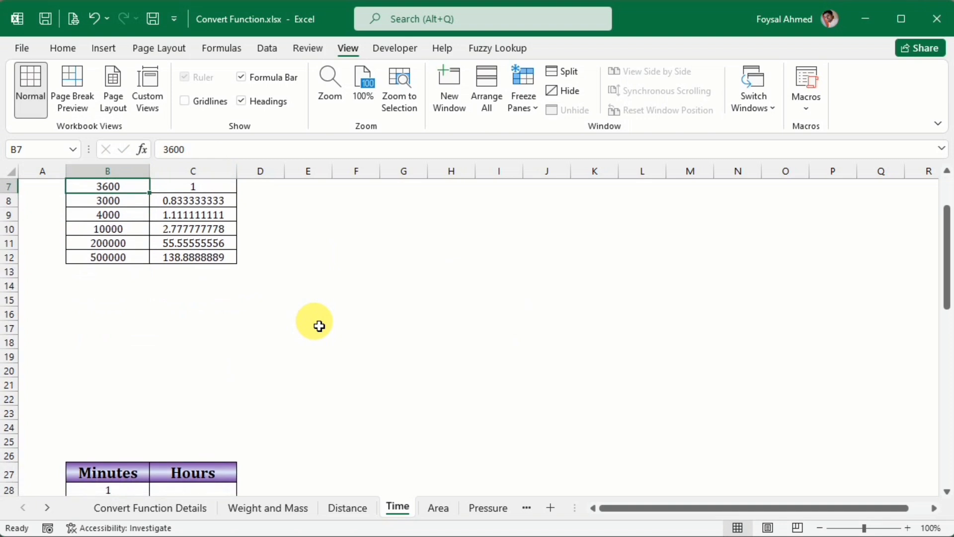
pyautogui.scroll(-3, 319, 326)
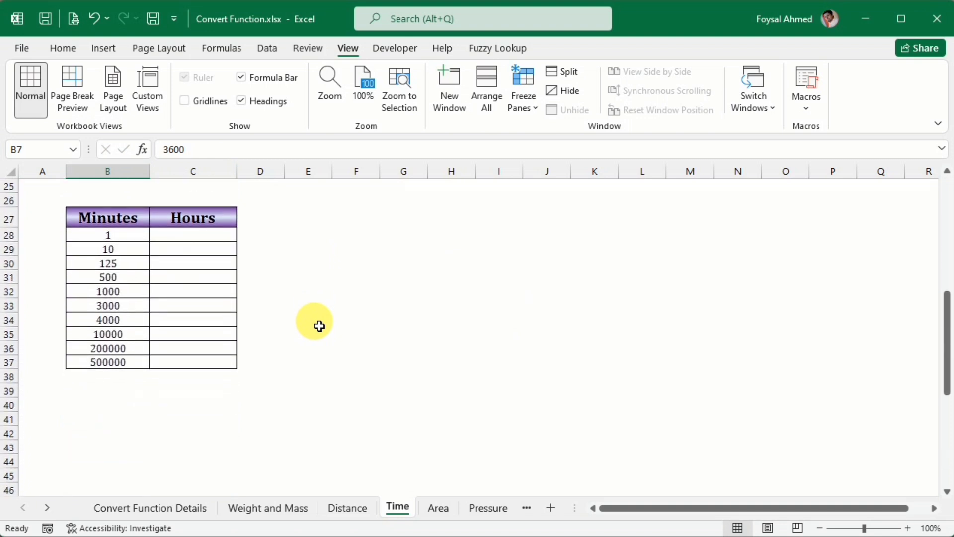
pyautogui.click(215, 240)
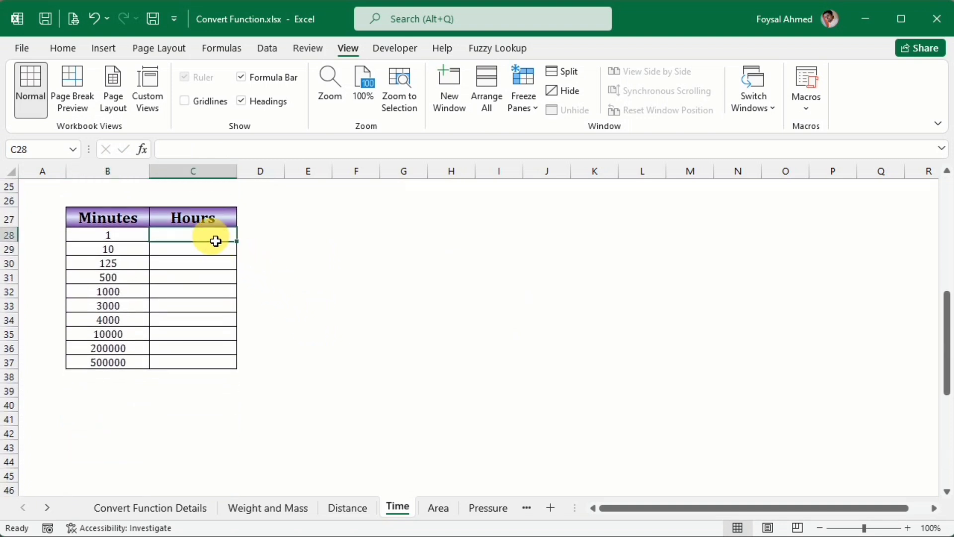
pyautogui.write('=c')
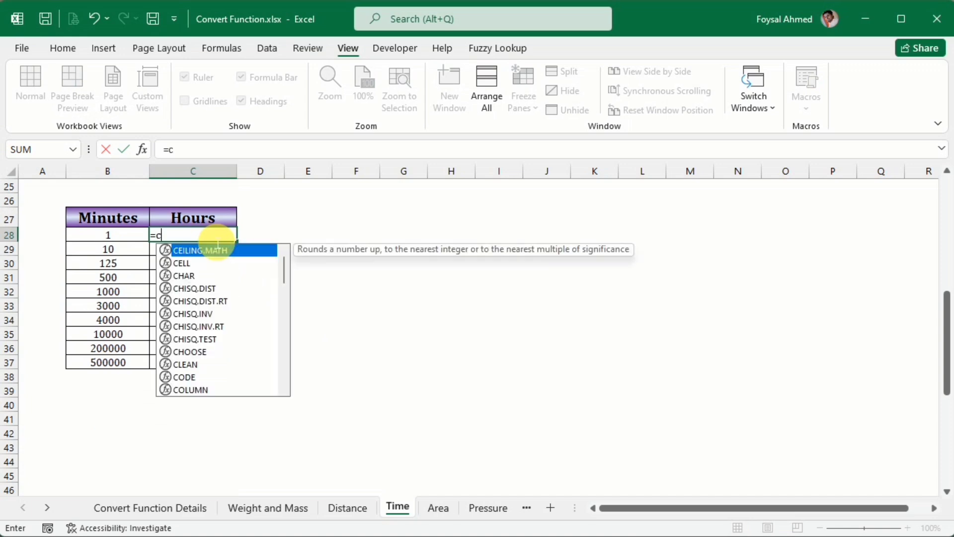
pyautogui.write('onv')
pyautogui.press('Tab')
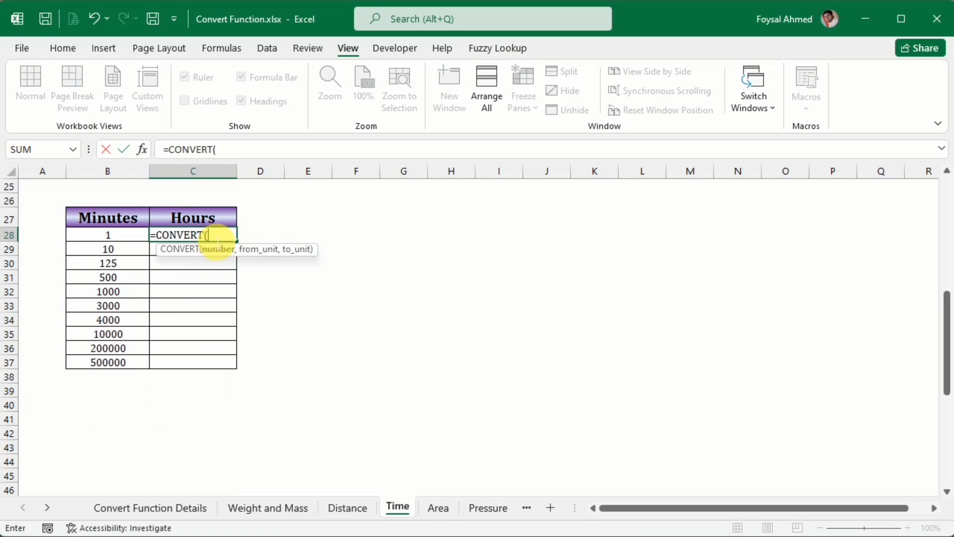
pyautogui.click(108, 240)
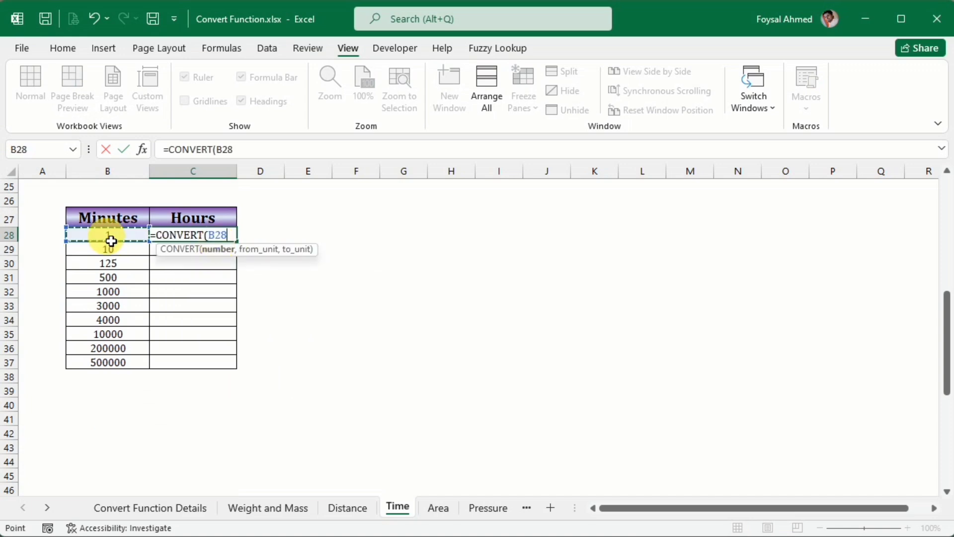
pyautogui.write(',')
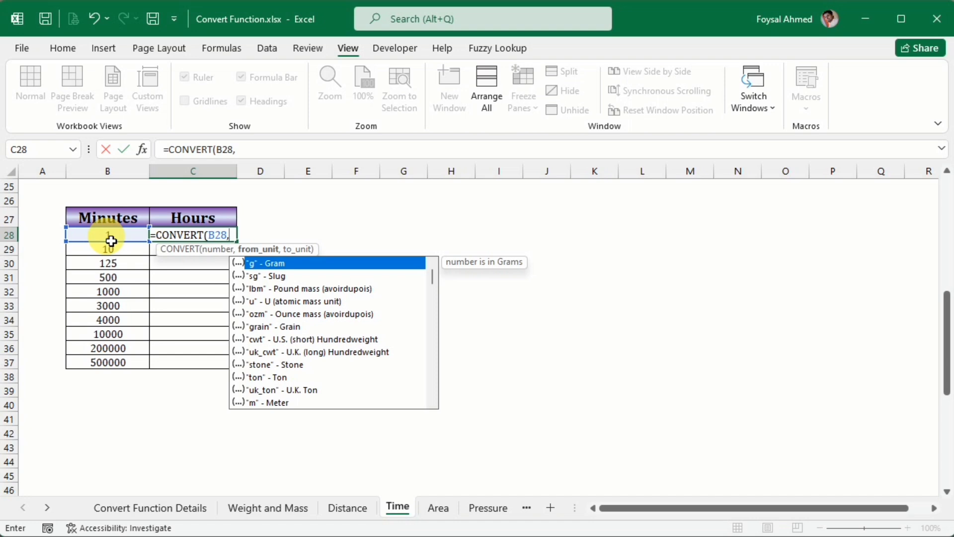
pyautogui.write('"m')
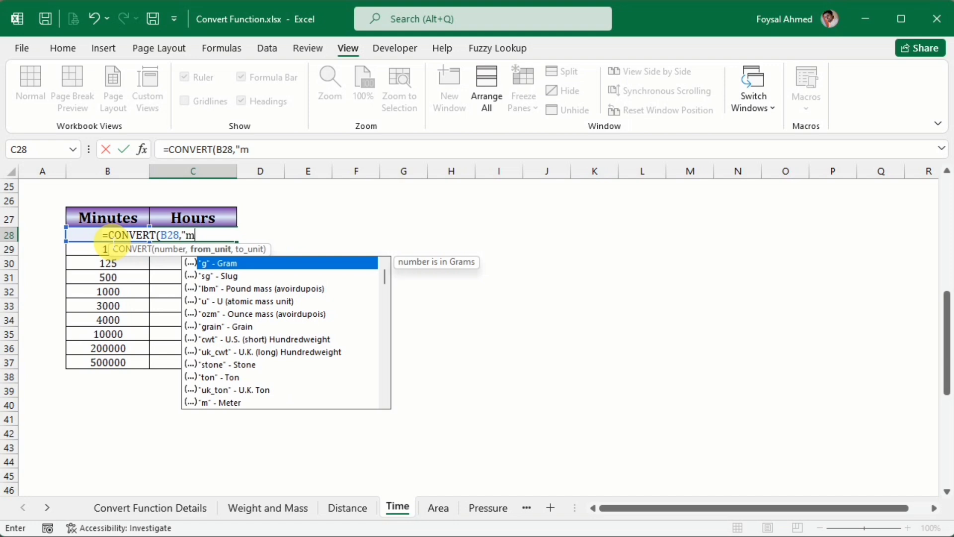
pyautogui.write('in",hr')
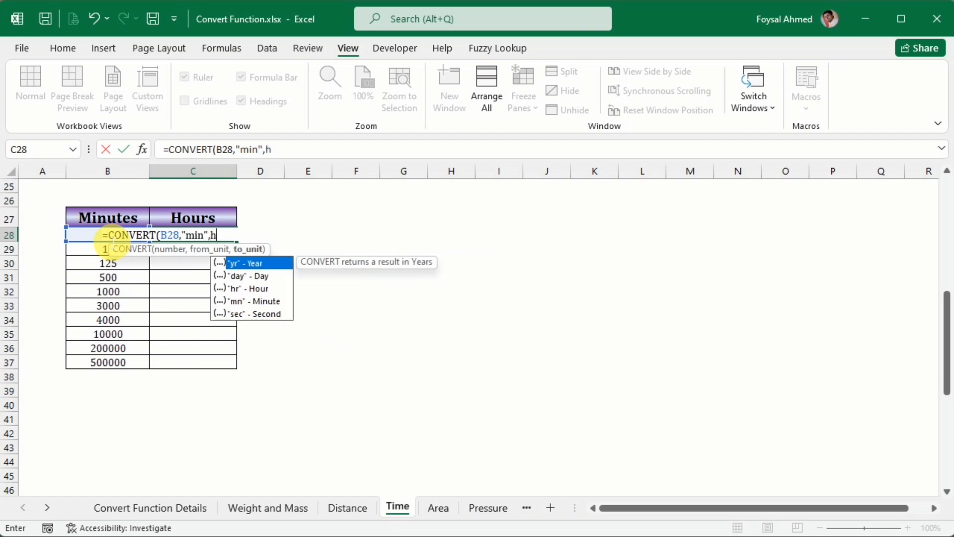
pyautogui.press('BackSpace')
pyautogui.press('BackSpace')
pyautogui.press('Down')
pyautogui.press('Down')
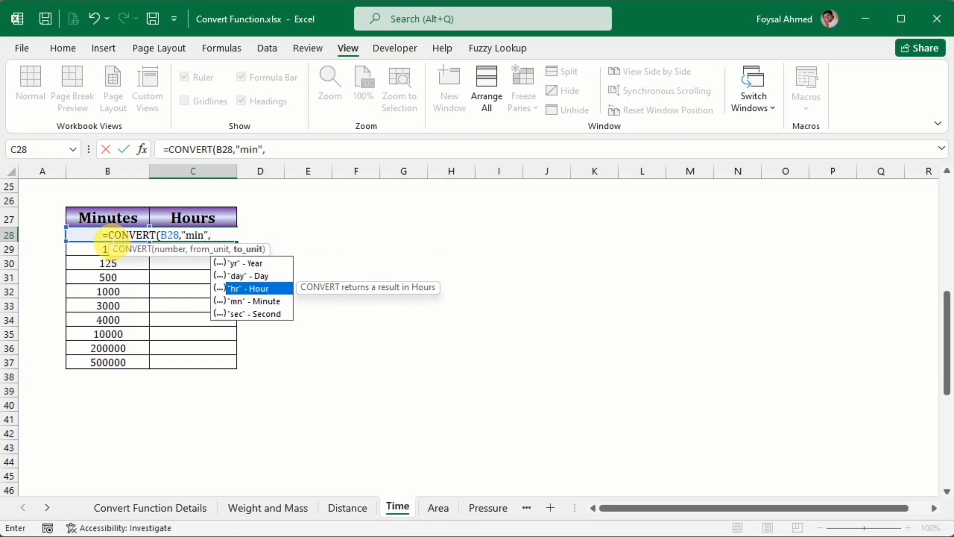
pyautogui.press('Tab')
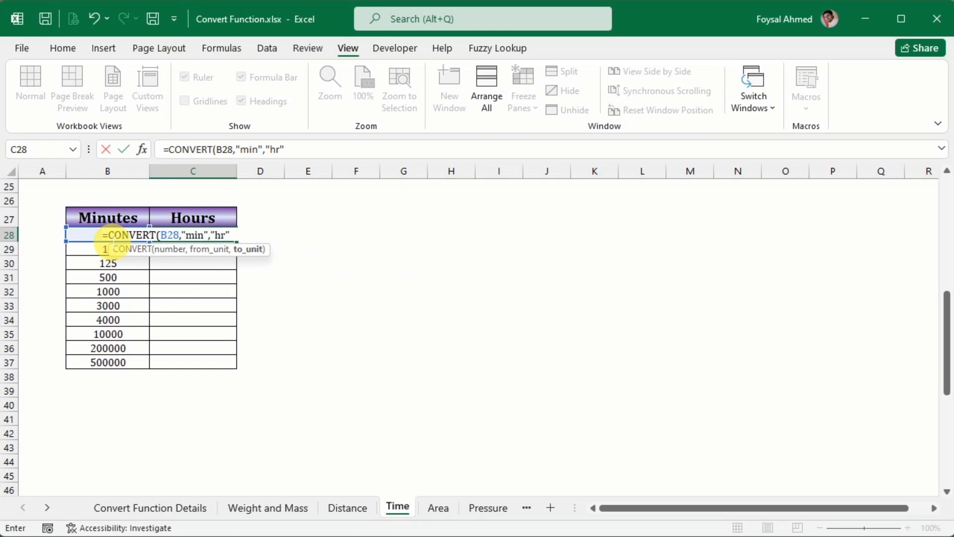
pyautogui.press('Return')
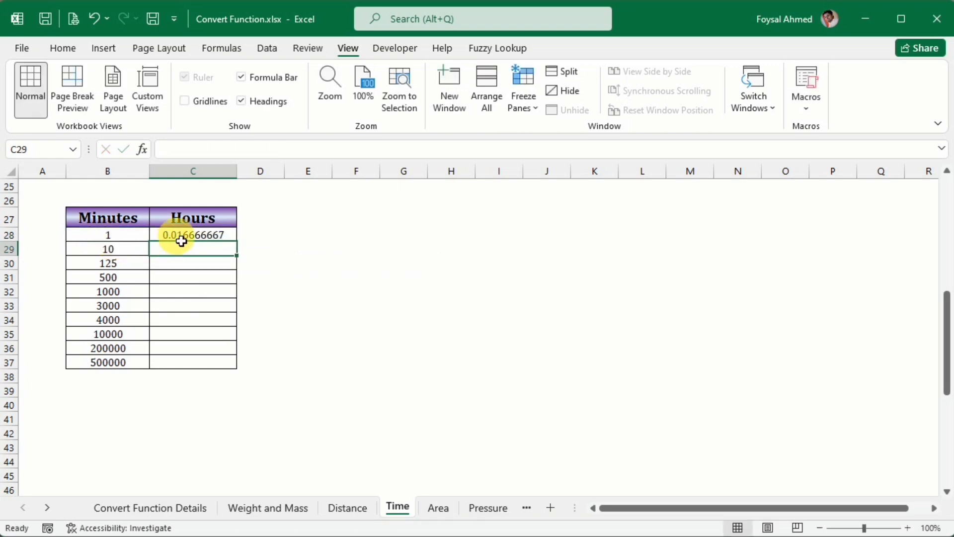
# Fill the C28 formula down through C37 and set the minutes value in B33 to 60.
pyautogui.click(184, 236)
pyautogui.moveTo(241, 247); pyautogui.dragTo(217, 379)
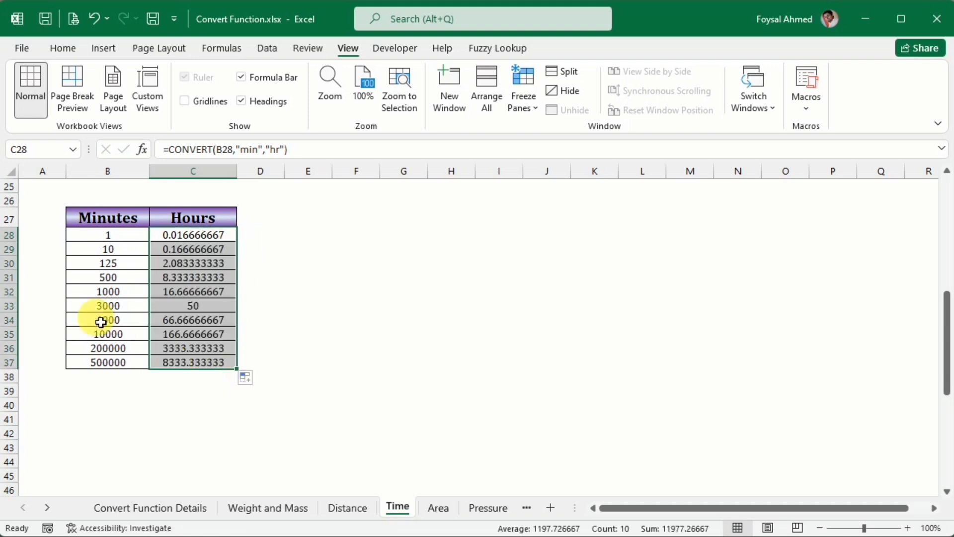
pyautogui.click(115, 308)
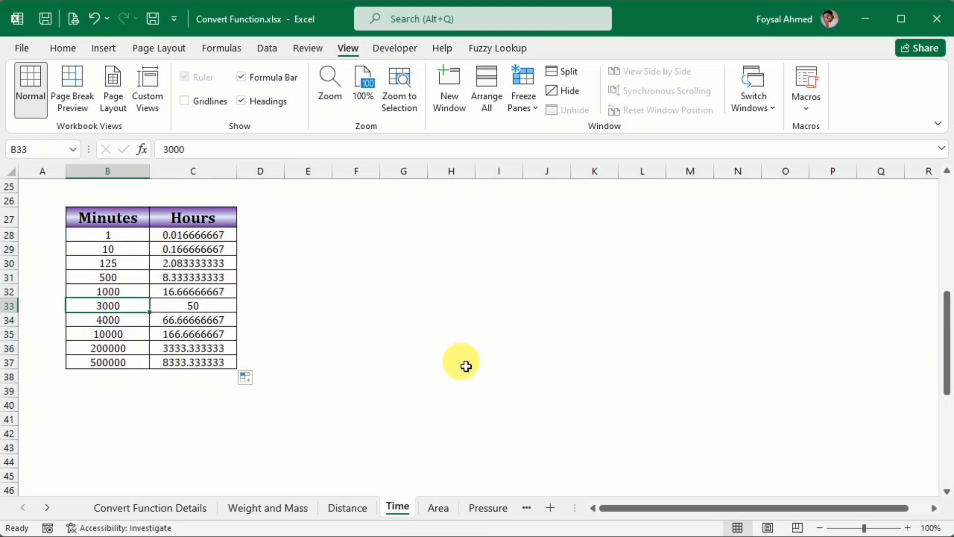
pyautogui.write('60')
pyautogui.press('Return')
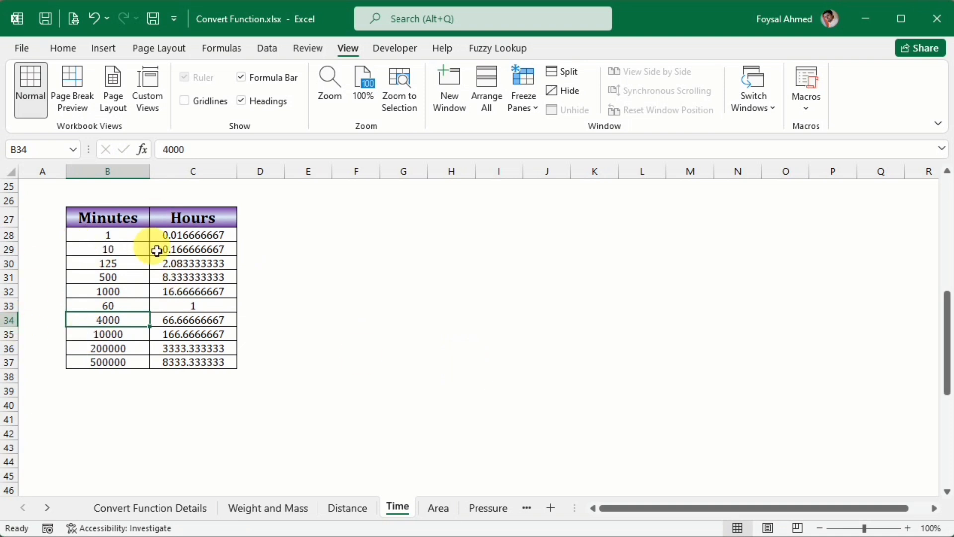
# Enter =CONVERT(B56,"yr","day") in cell C56 of the Year to Days table and fill it down through C65.
pyautogui.scroll(-7, 157, 251)
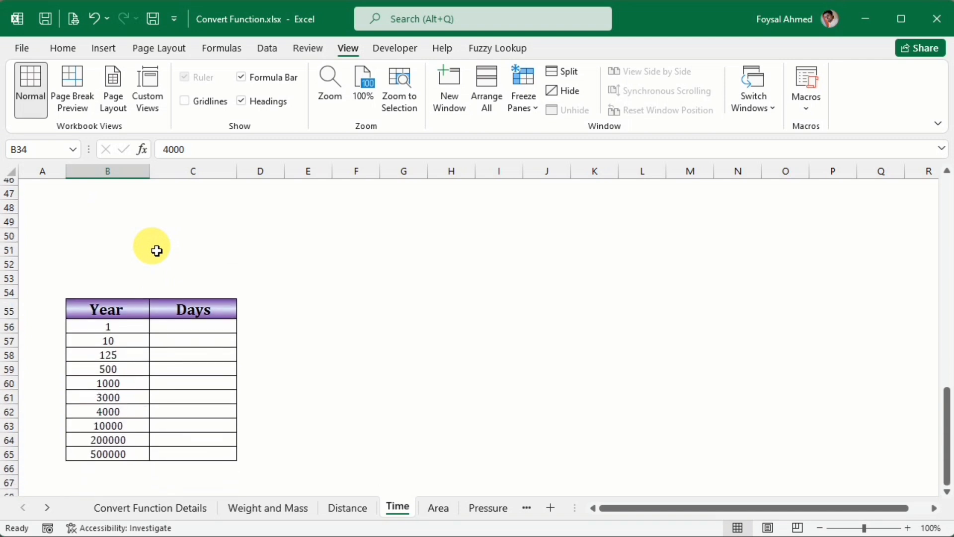
pyautogui.scroll(-3, 156, 251)
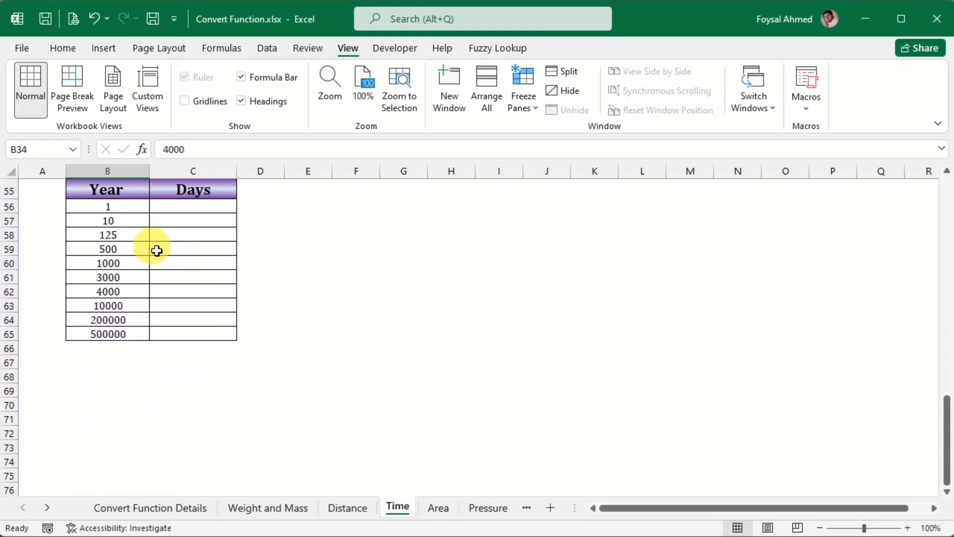
pyautogui.scroll(1, 157, 251)
pyautogui.click(181, 249)
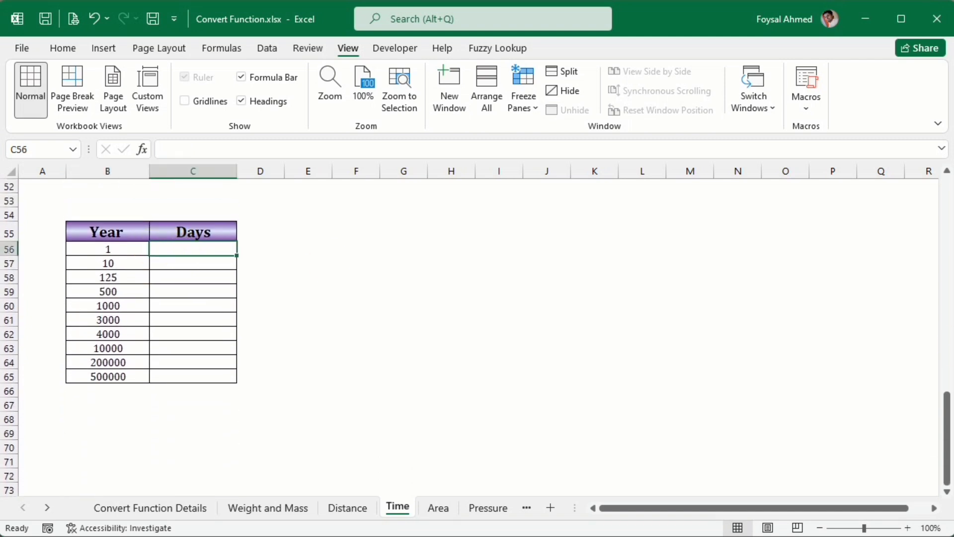
pyautogui.write('=conv')
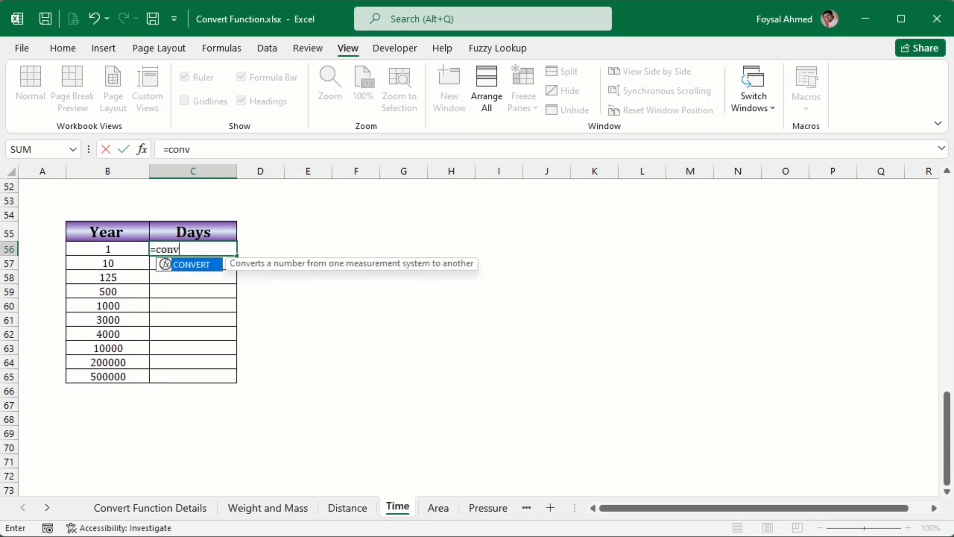
pyautogui.press('Tab')
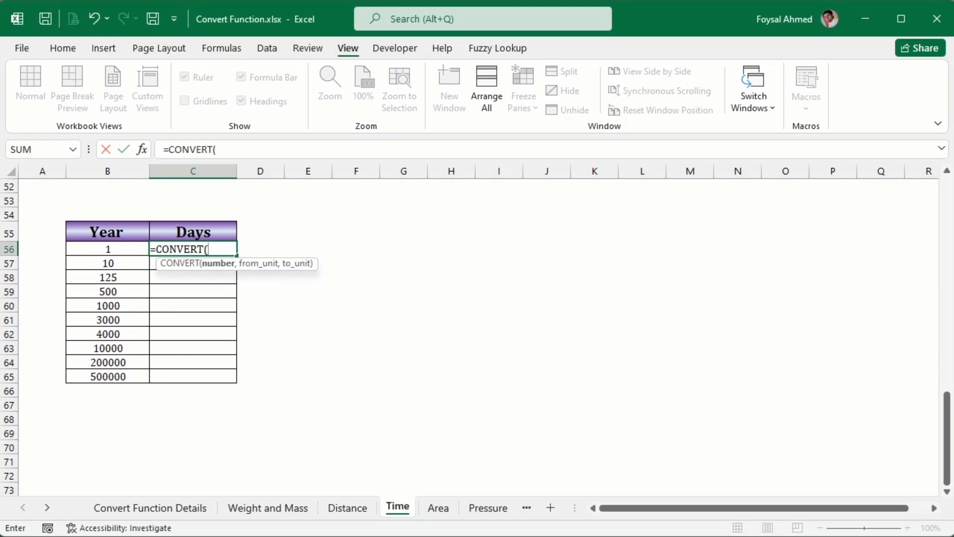
pyautogui.click(110, 255)
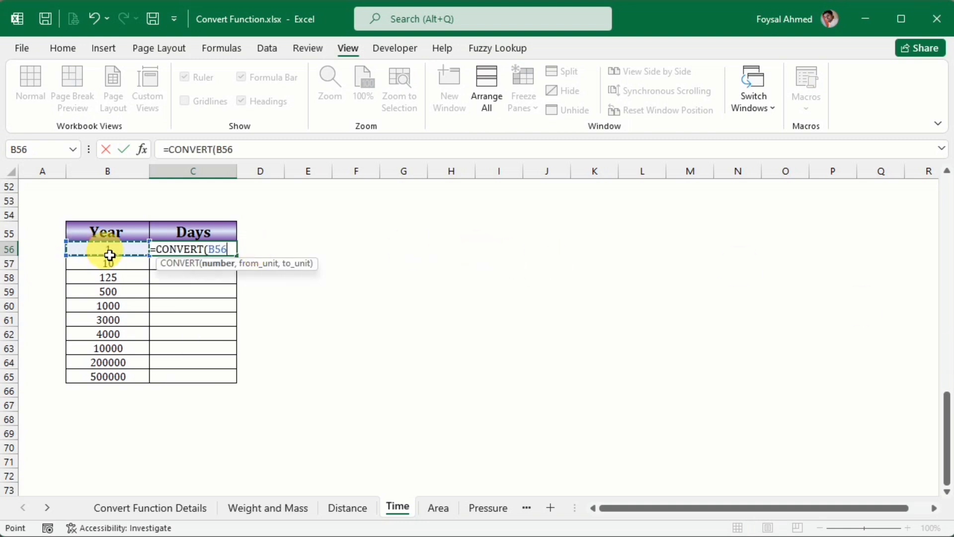
pyautogui.write(',')
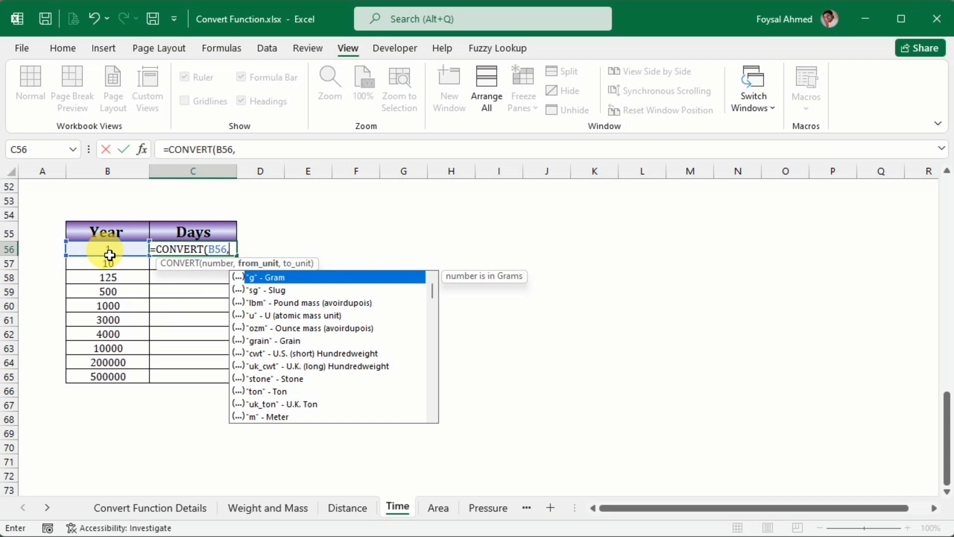
pyautogui.write('"yr"')
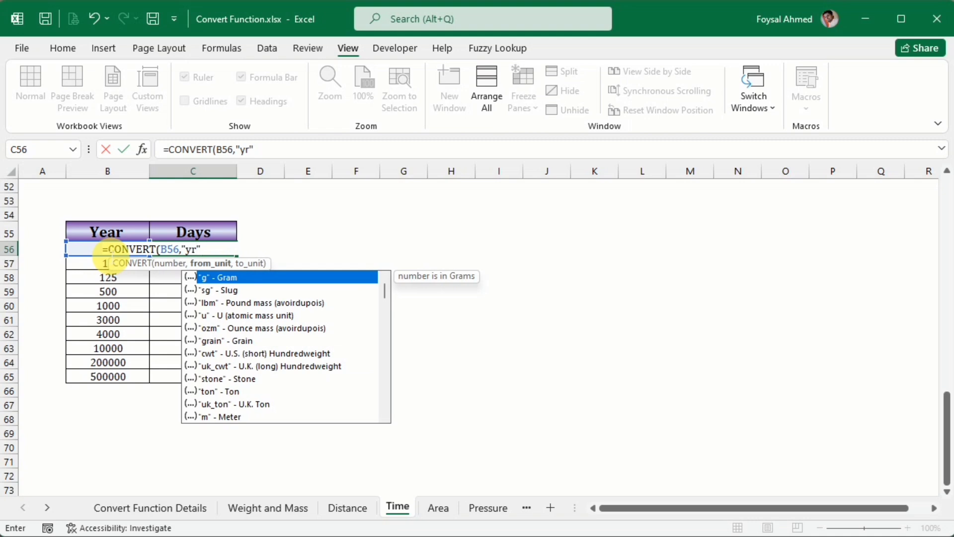
pyautogui.write(',')
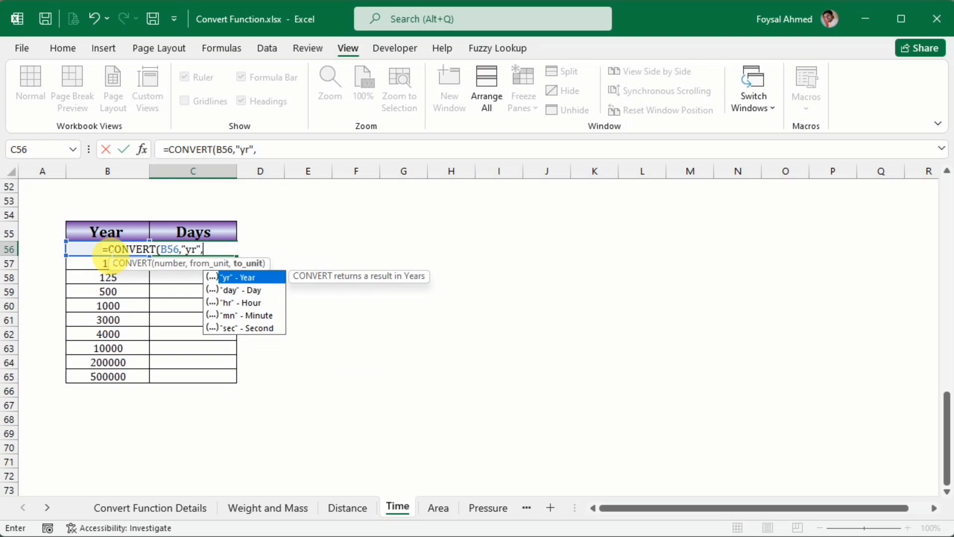
pyautogui.press('Down')
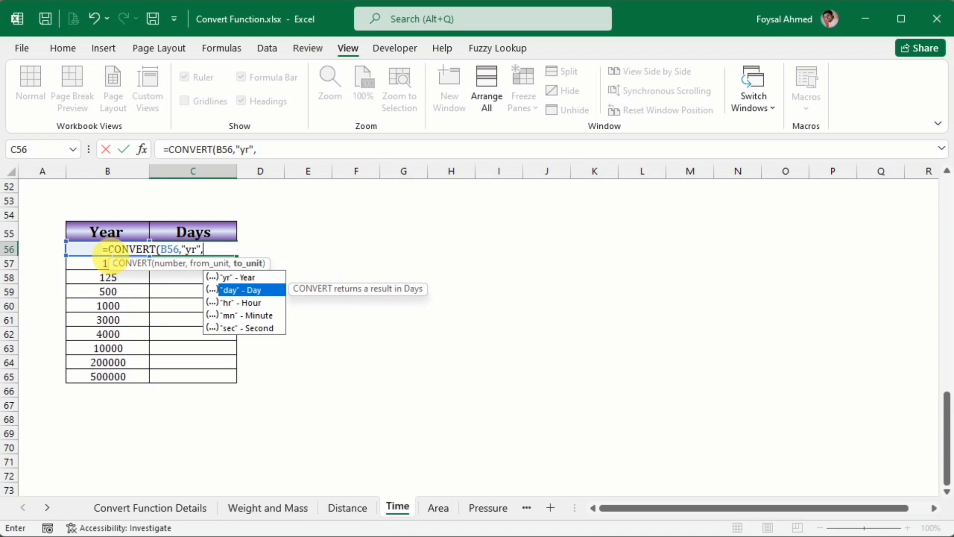
pyautogui.press('Tab')
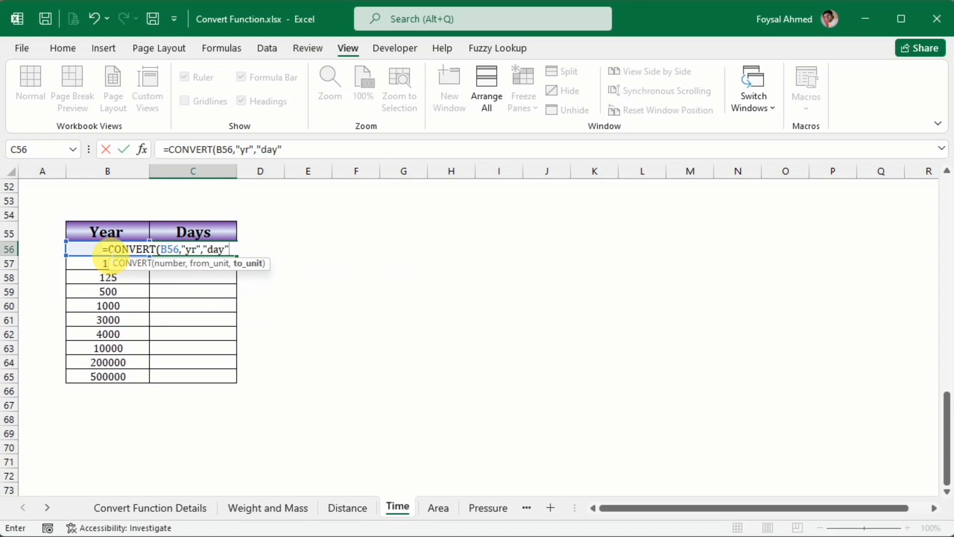
pyautogui.press('Return')
pyautogui.press('Up')
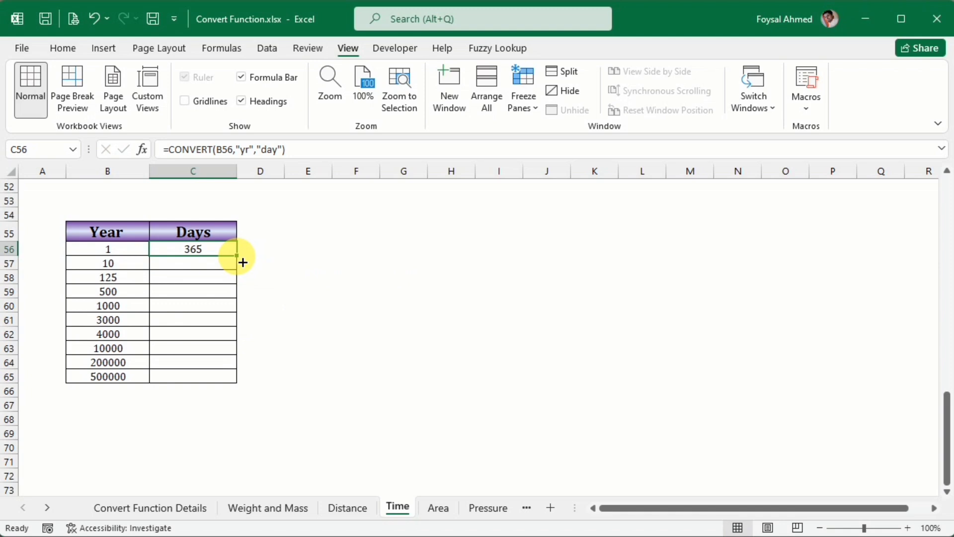
pyautogui.moveTo(241, 262); pyautogui.dragTo(240, 392)
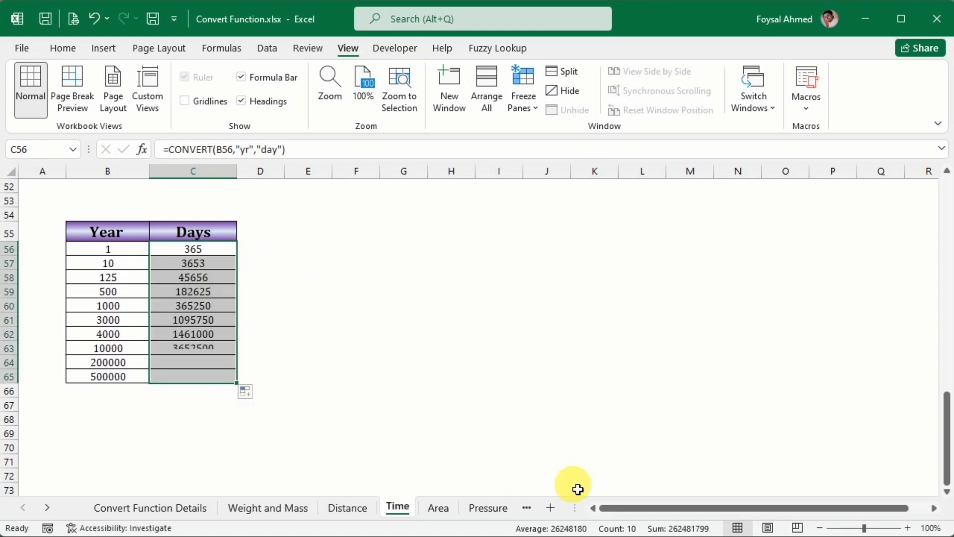
# On the Convert Function Details sheet, collapse the Time unit rows and expand the Area unit rows.
pyautogui.scroll(-12, 234, 341)
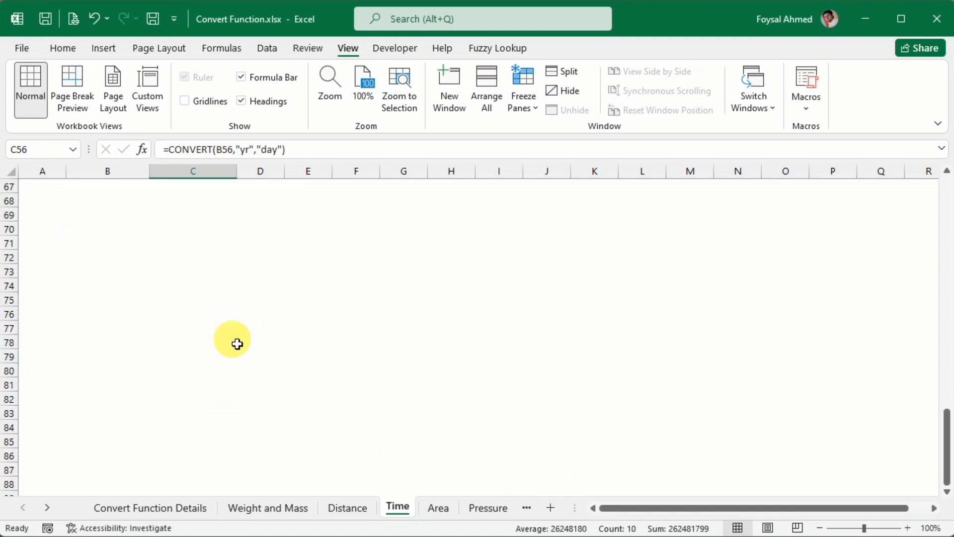
pyautogui.scroll(20, 237, 344)
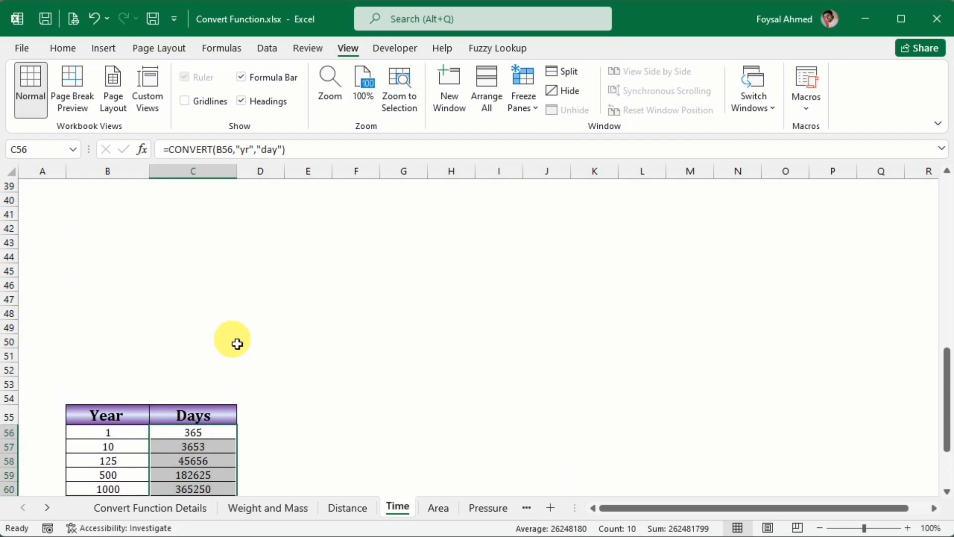
pyautogui.scroll(6, 237, 344)
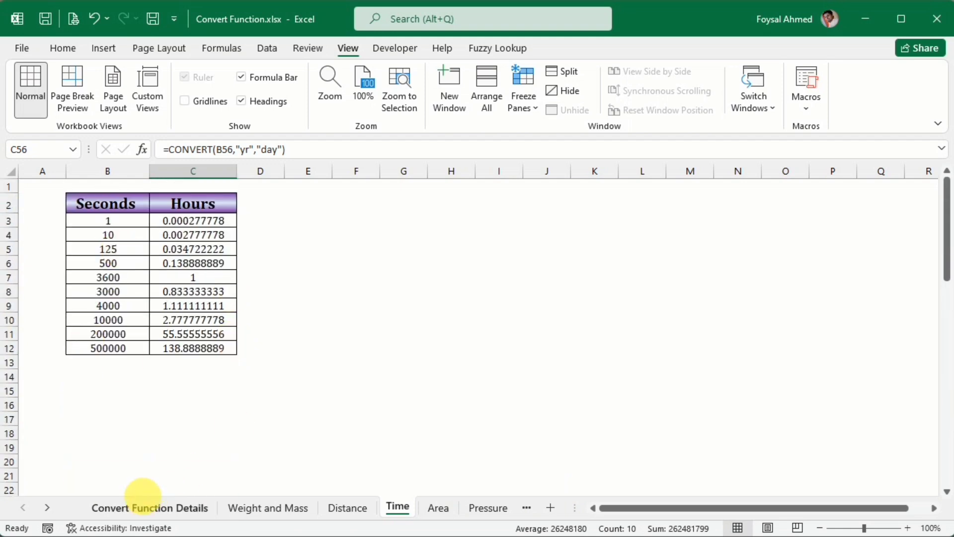
pyautogui.click(124, 508)
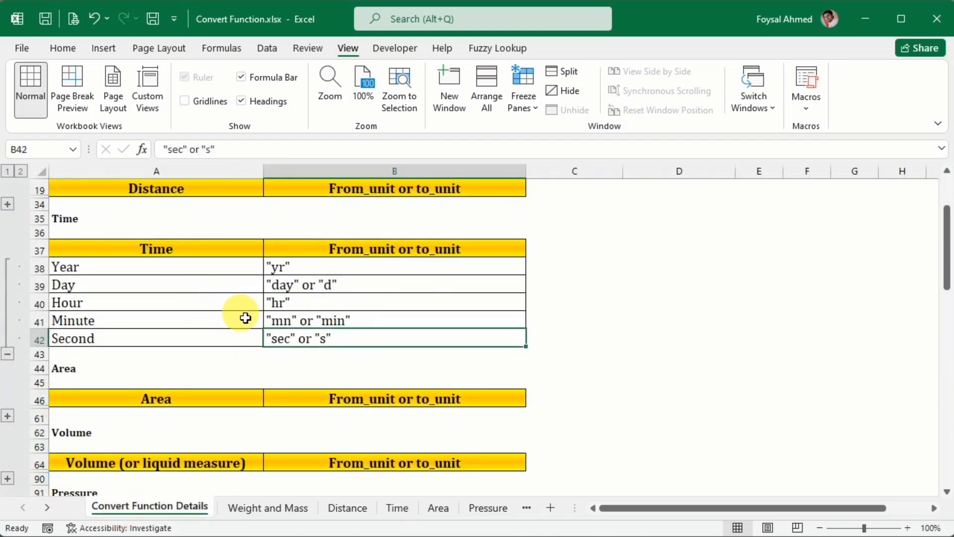
pyautogui.click(8, 353)
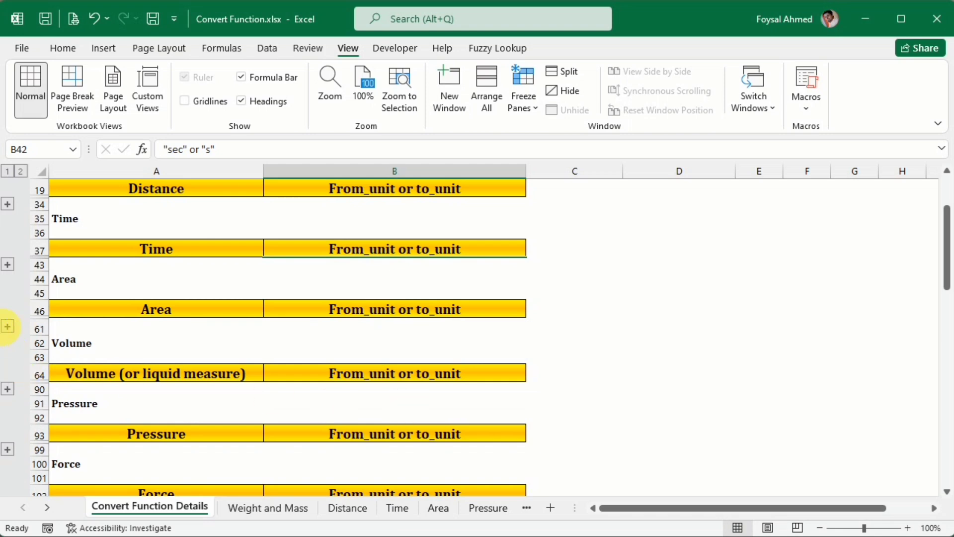
pyautogui.click(7, 326)
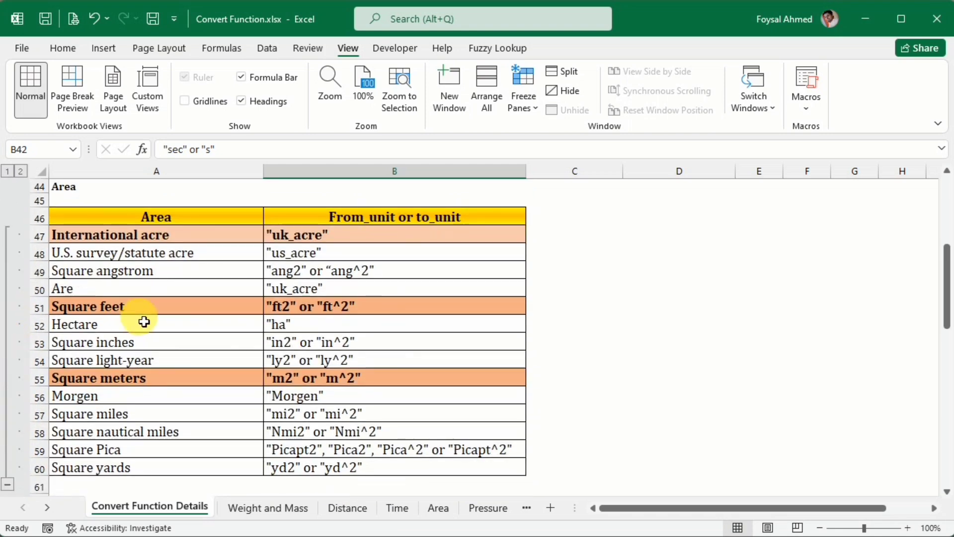
pyautogui.scroll(-1, 141, 315)
pyautogui.scroll(1, 144, 322)
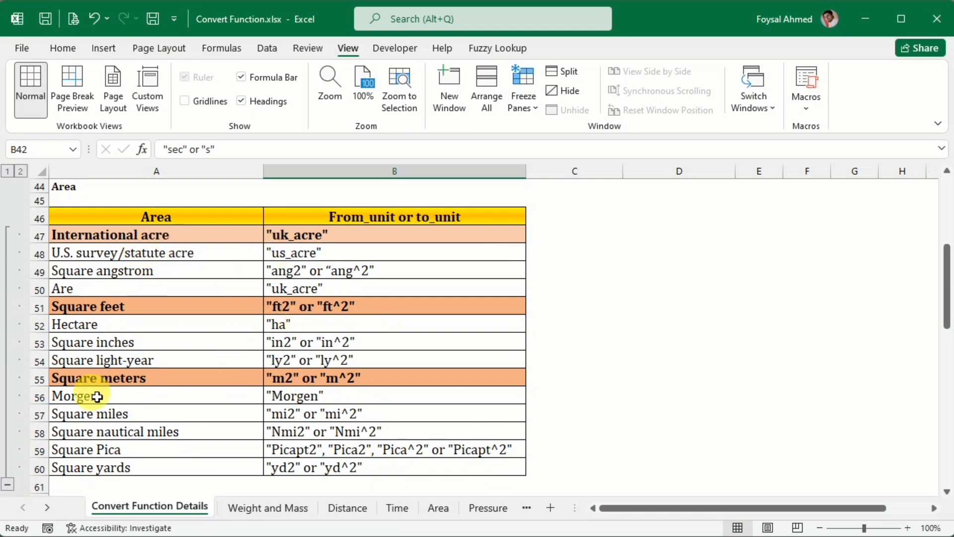
# On the Area sheet, start the formula =CONVERT(B3," in cell C3 of the Acres to Square feet table.
pyautogui.scroll(-2, 317, 387)
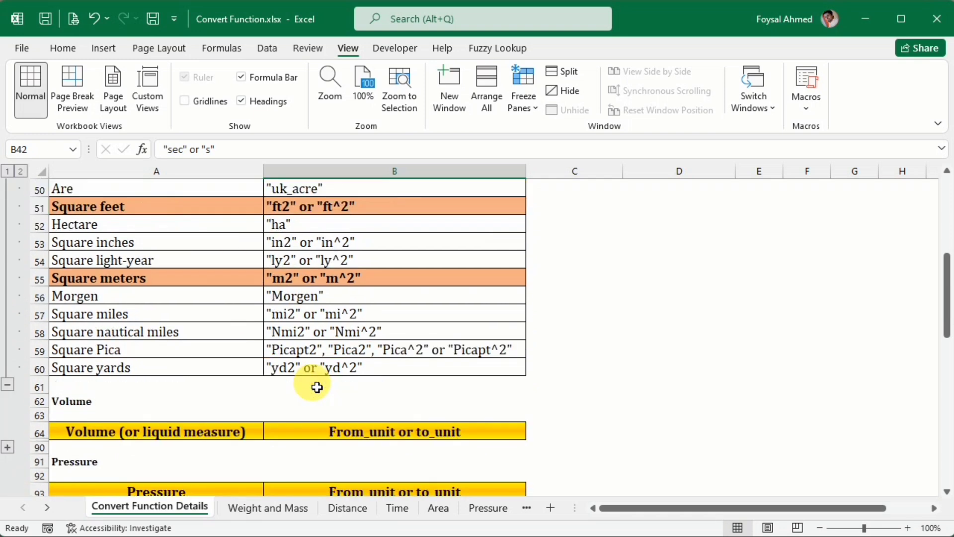
pyautogui.scroll(2, 317, 387)
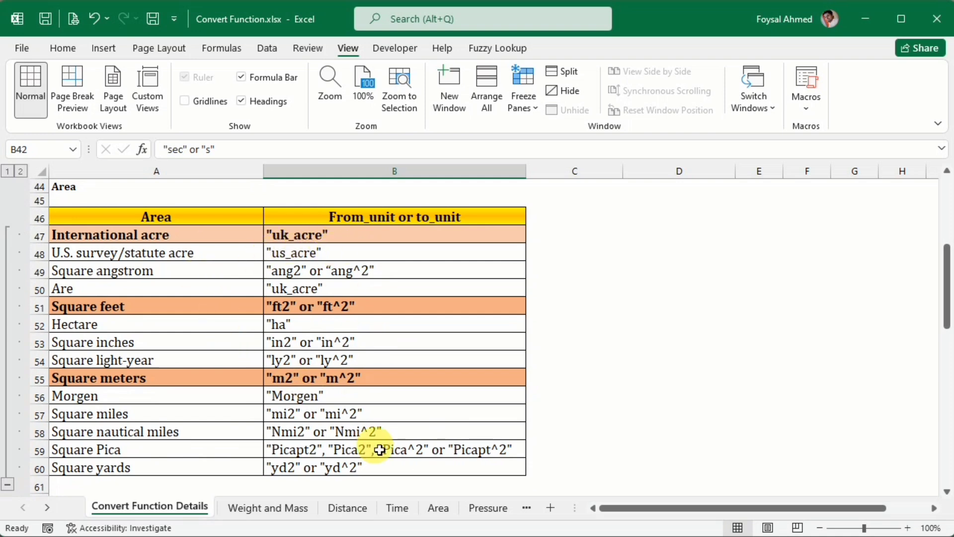
pyautogui.click(440, 509)
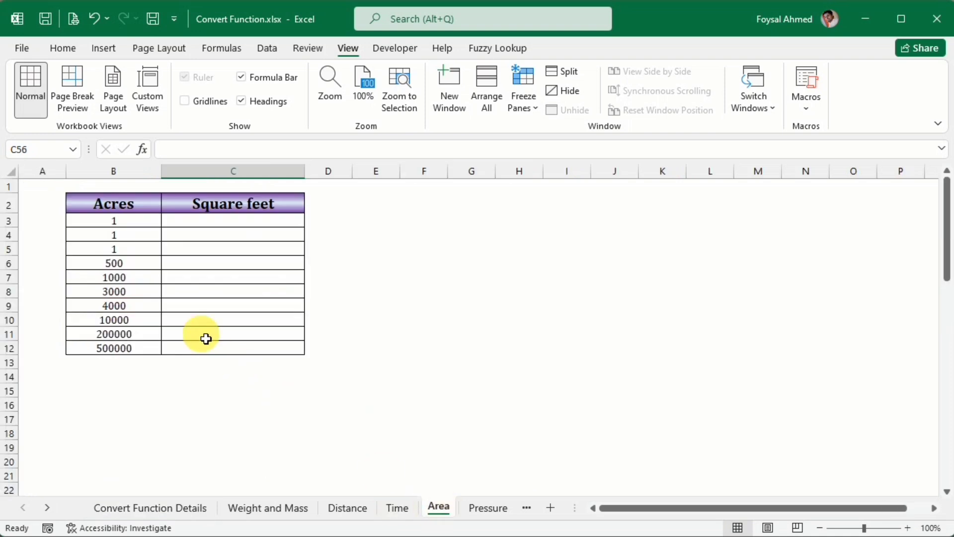
pyautogui.click(209, 224)
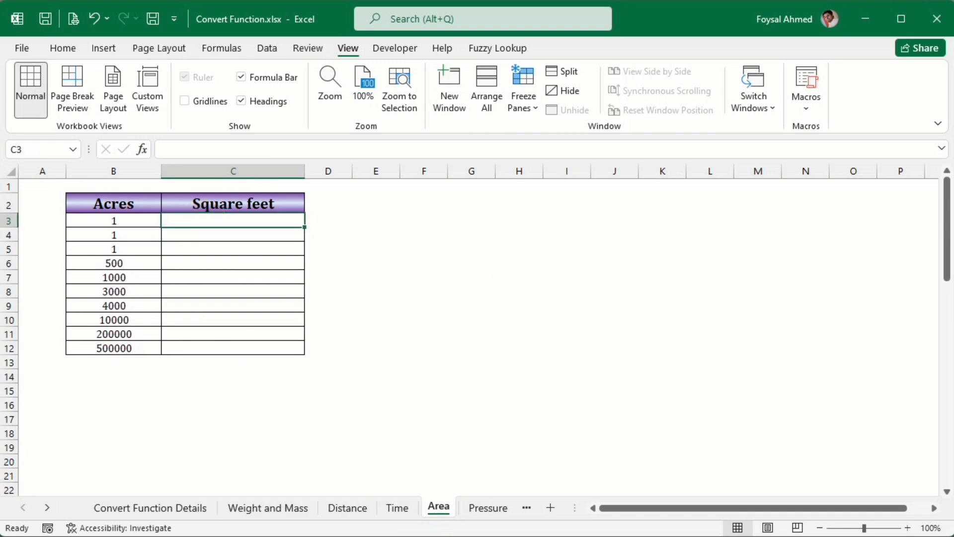
pyautogui.write('=')
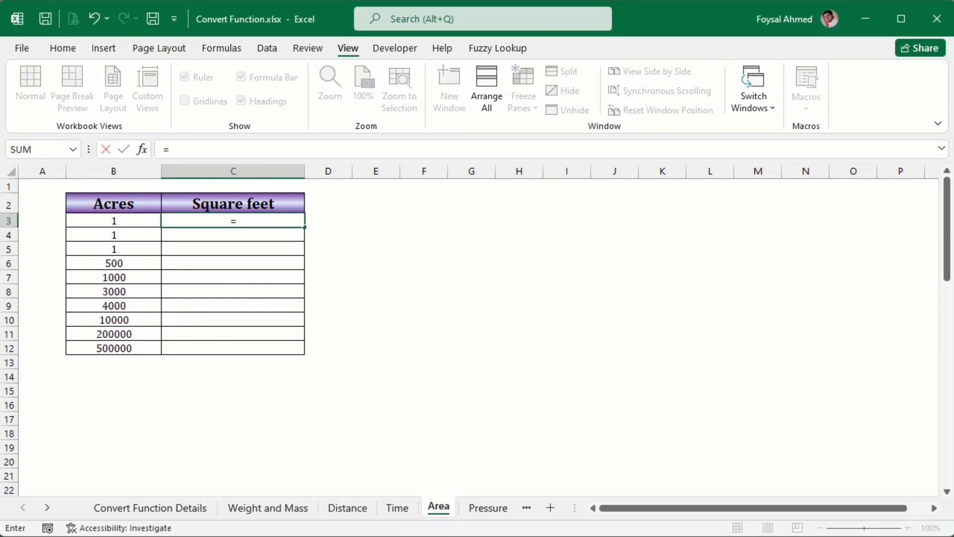
pyautogui.write('conv')
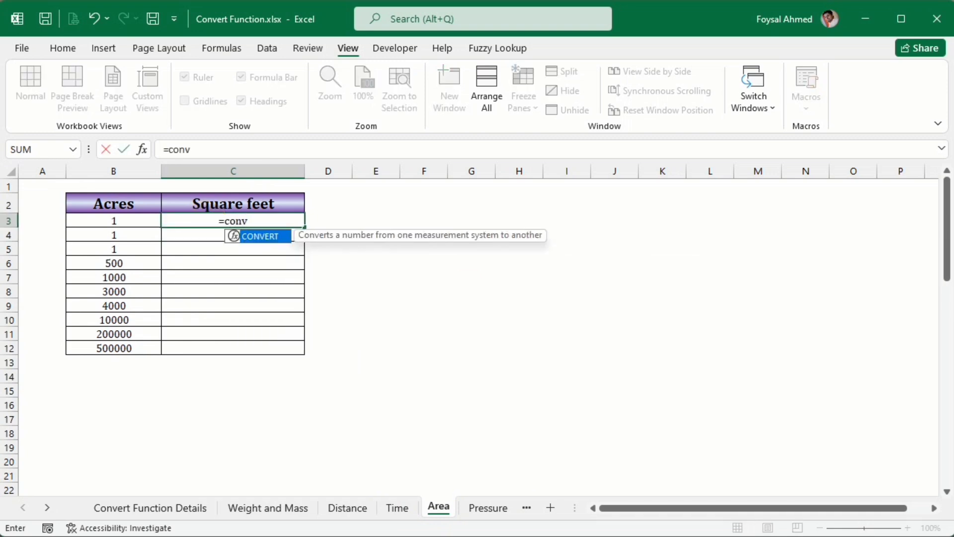
pyautogui.press('Tab')
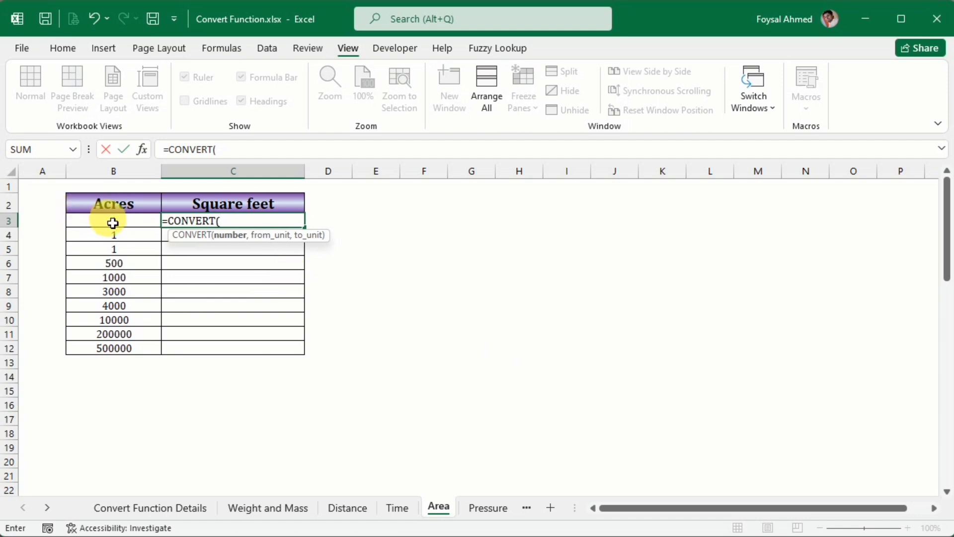
pyautogui.click(112, 223)
pyautogui.write(',')
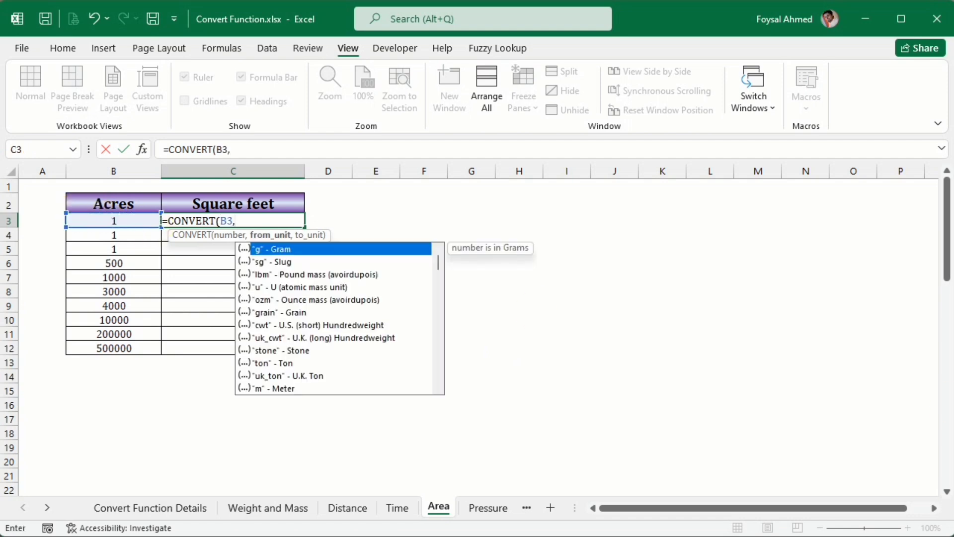
pyautogui.press('Down')
pyautogui.press('Down')
pyautogui.press('Down')
pyautogui.press('Down')
pyautogui.press('Down')
pyautogui.press('Down')
pyautogui.press('Down')
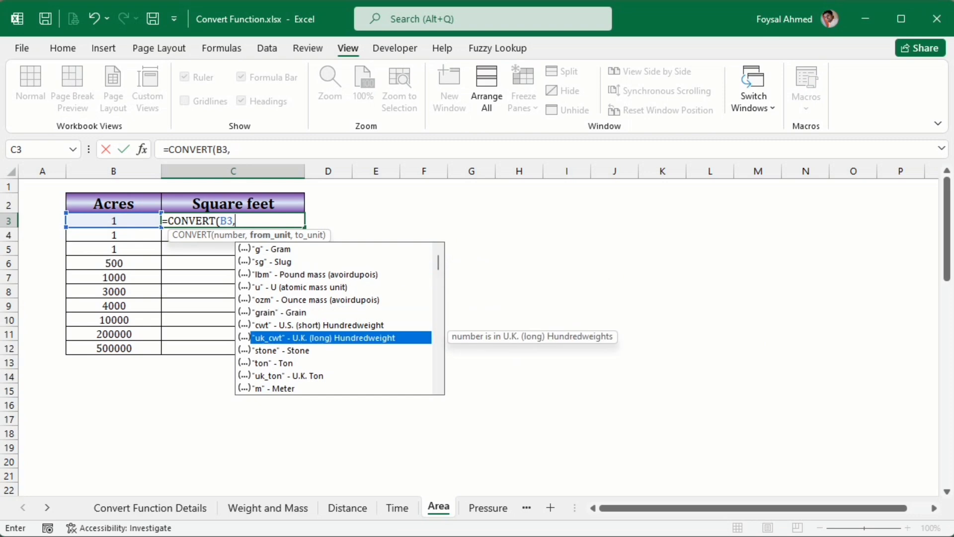
pyautogui.write('"')
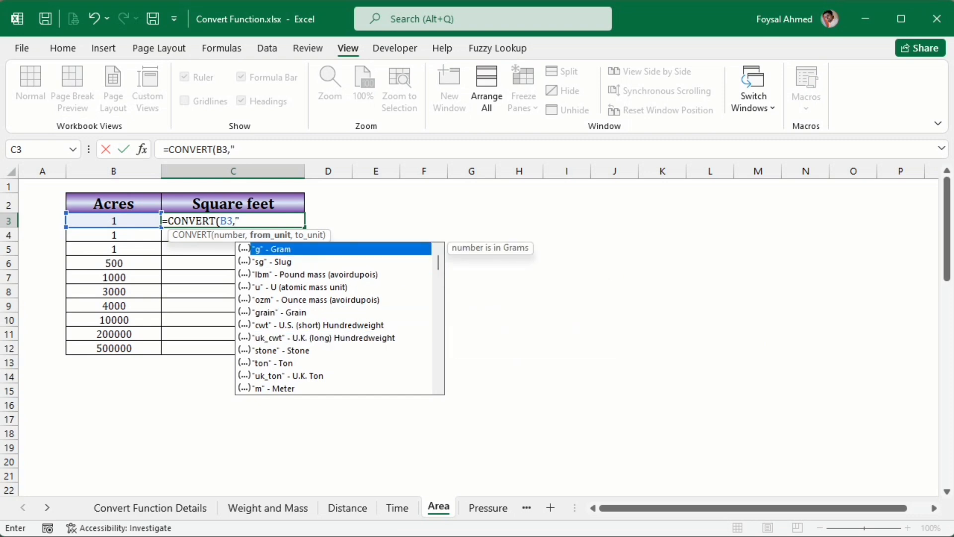
# Look through the from_unit suggestions of the C3 formula for an acre unit.
pyautogui.press('Down')
pyautogui.press('Down')
pyautogui.press('Down')
pyautogui.press('Down')
pyautogui.press('Down')
pyautogui.press('Down')
pyautogui.press('Down')
pyautogui.press('Down')
pyautogui.press('Down')
pyautogui.press('Down')
pyautogui.press('Down')
pyautogui.press('Down')
pyautogui.press('Down')
pyautogui.press('Down')
pyautogui.press('Down')
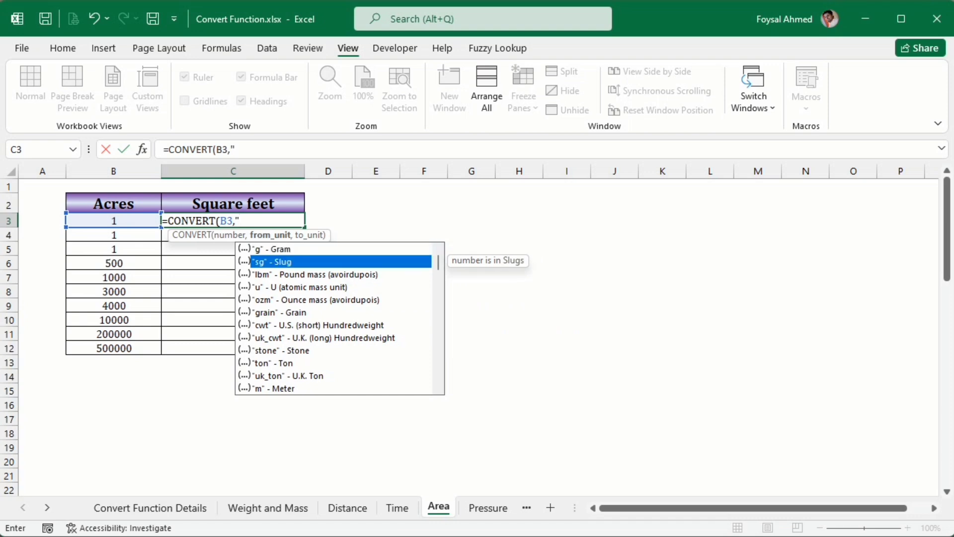
pyautogui.press('Down')
pyautogui.press('Down')
pyautogui.press('Down')
pyautogui.press('Down')
pyautogui.press('Down')
pyautogui.press('Down')
pyautogui.press('Down')
pyautogui.press('Down')
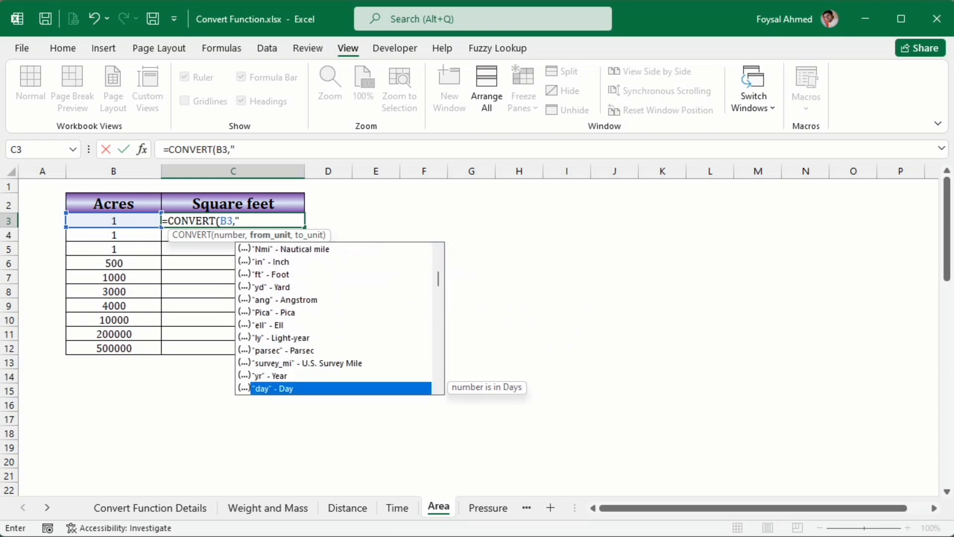
pyautogui.press('Up')
pyautogui.press('Up')
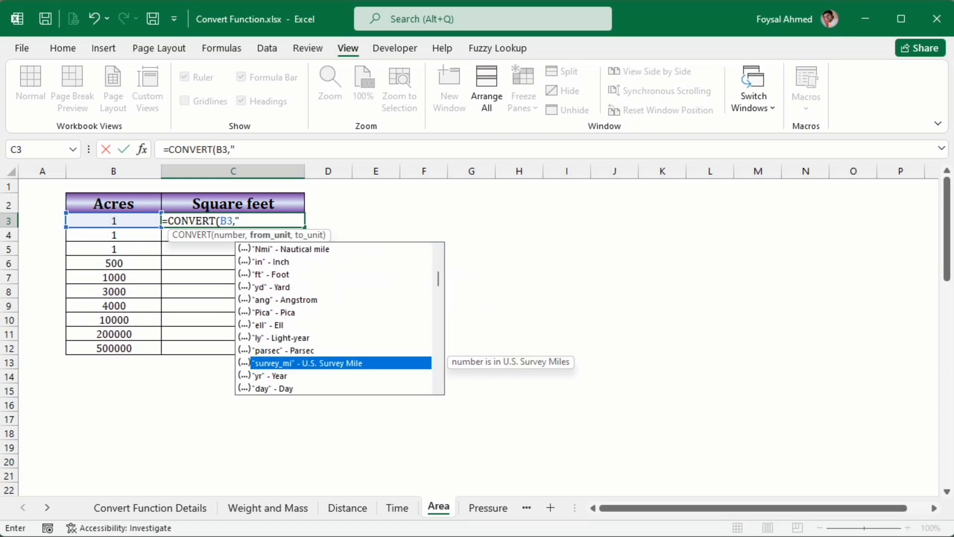
pyautogui.press('Up')
pyautogui.press('Up')
pyautogui.press('Up')
pyautogui.press('Up')
pyautogui.press('Up')
pyautogui.press('Up')
pyautogui.press('Up')
pyautogui.press('Up')
pyautogui.press('Up')
pyautogui.press('Up')
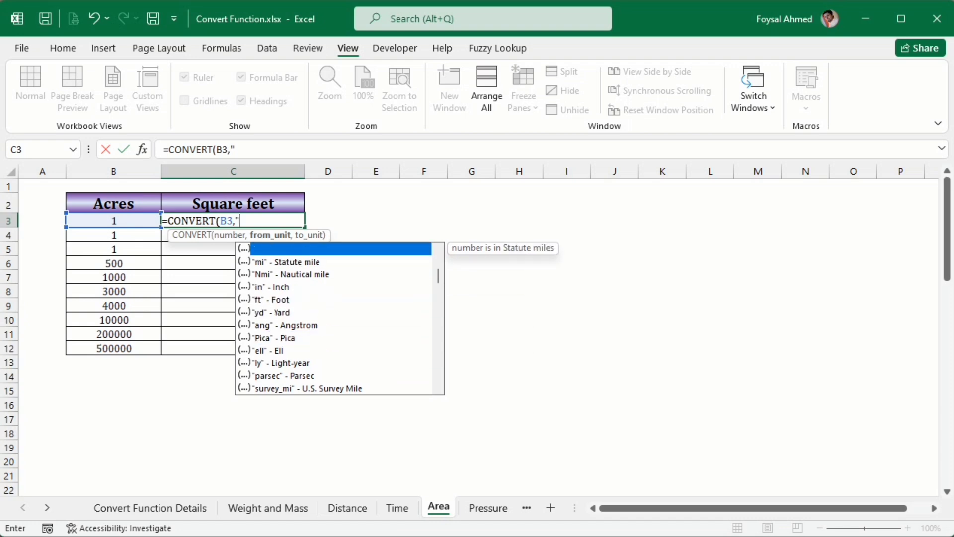
pyautogui.press('Up')
pyautogui.press('Up')
pyautogui.press('Up')
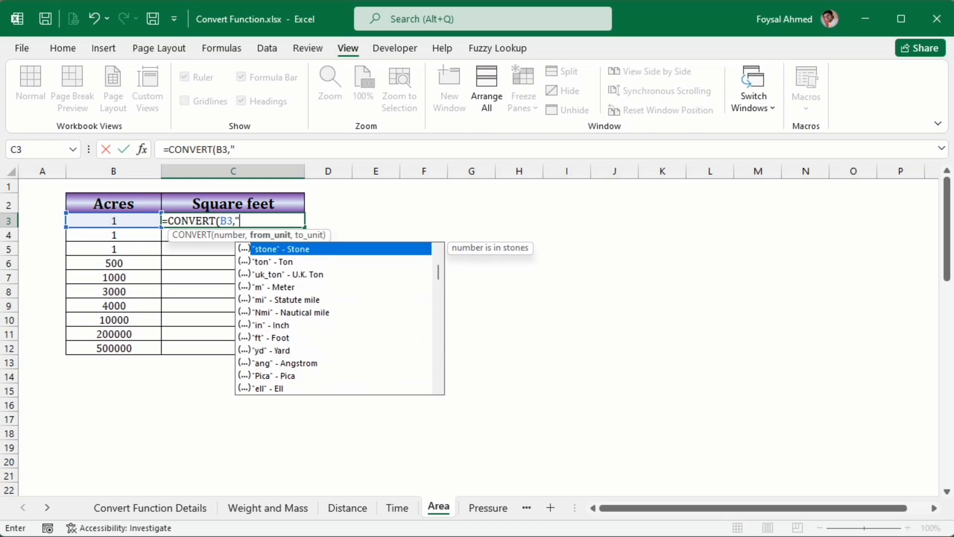
pyautogui.press('Up')
pyautogui.press('Up')
pyautogui.press('Up')
pyautogui.press('Up')
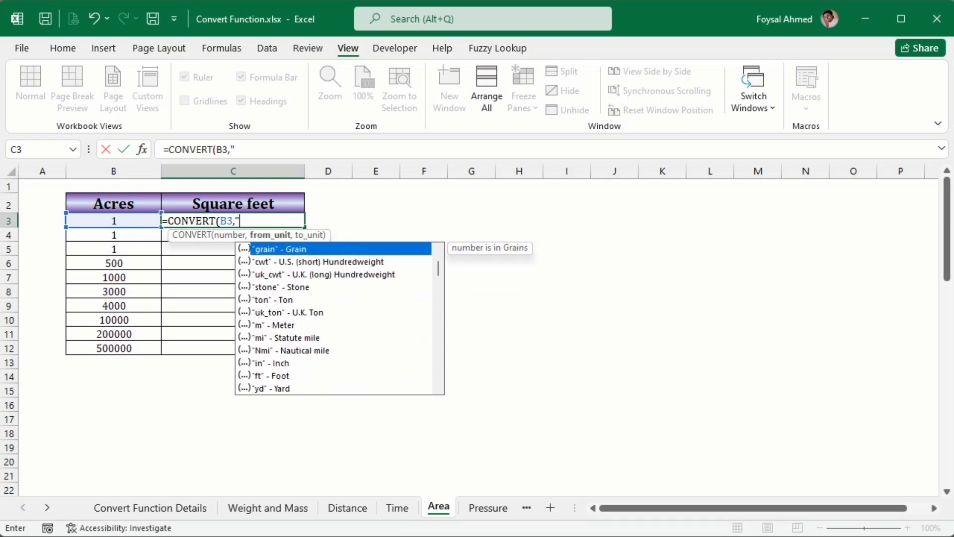
pyautogui.press('Up')
pyautogui.press('Up')
pyautogui.press('Up')
pyautogui.press('Up')
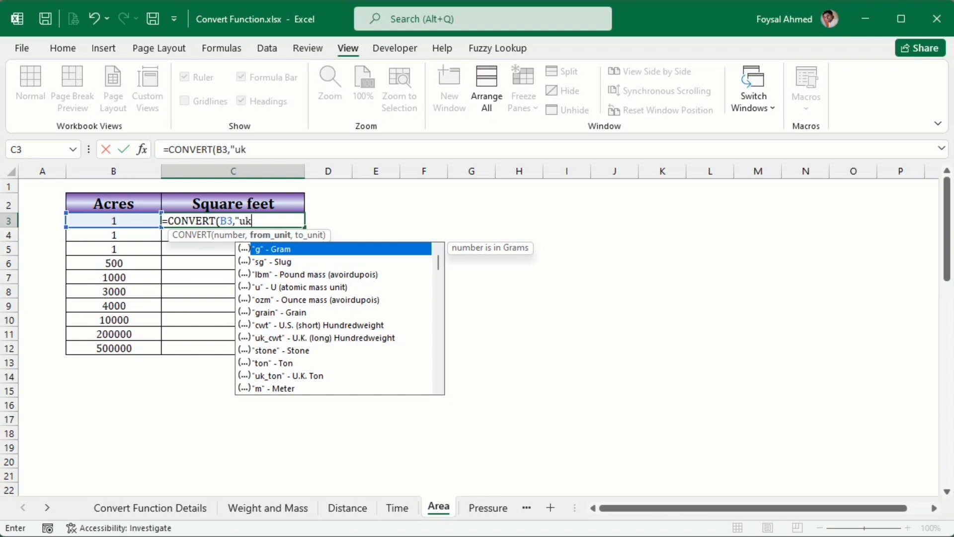
# Extend the from_unit text in the C3 formula so that it reads =CONVERT(B3,"uk_ac.
pyautogui.press('Down')
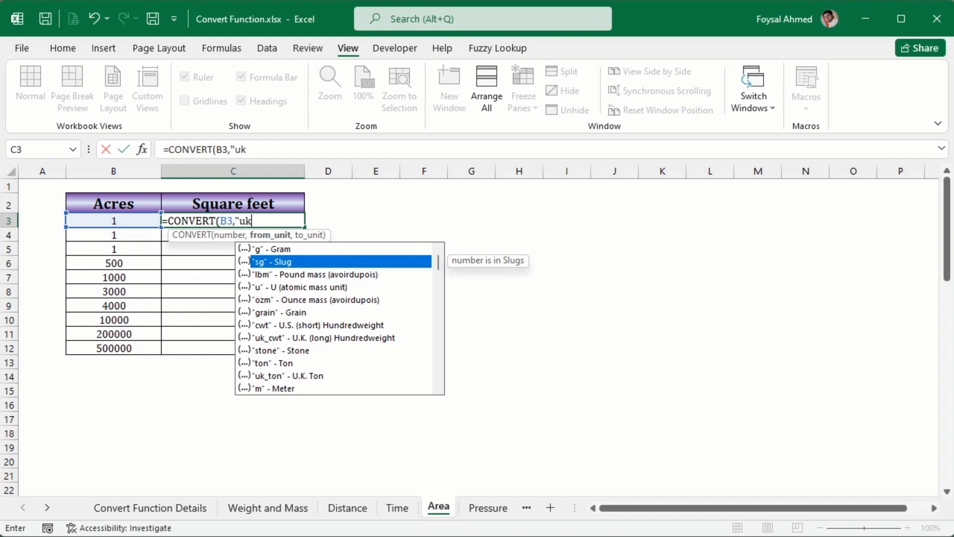
pyautogui.press('Up')
pyautogui.write('_')
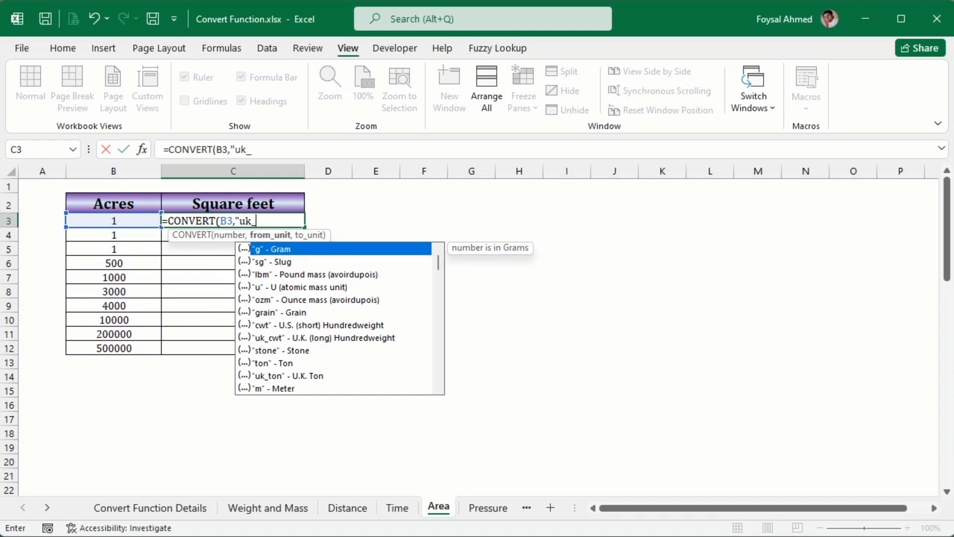
pyautogui.write('ac')
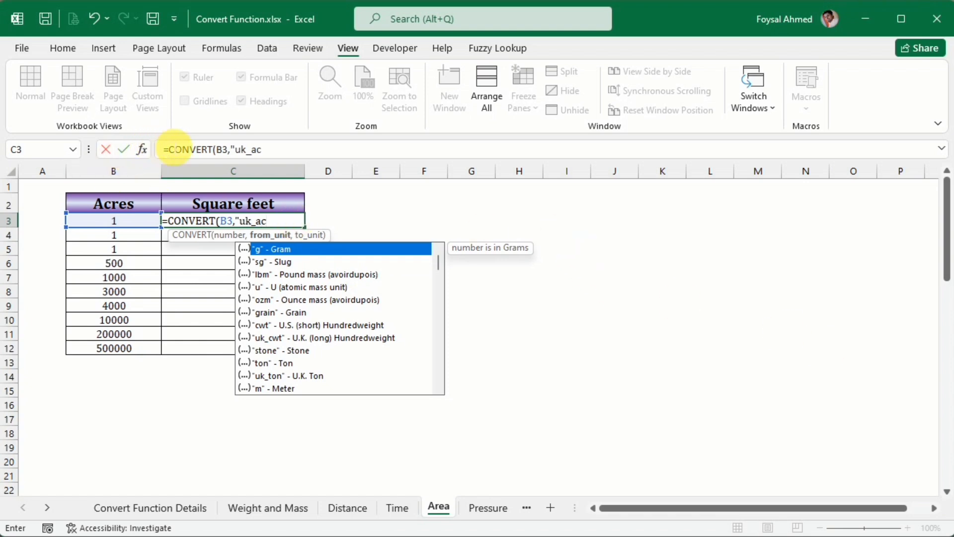
# Check the acre unit code on the Convert Function Details sheet and extend the C3 formula to =CONVERT(B3,"uk_acre.
pyautogui.click(171, 149)
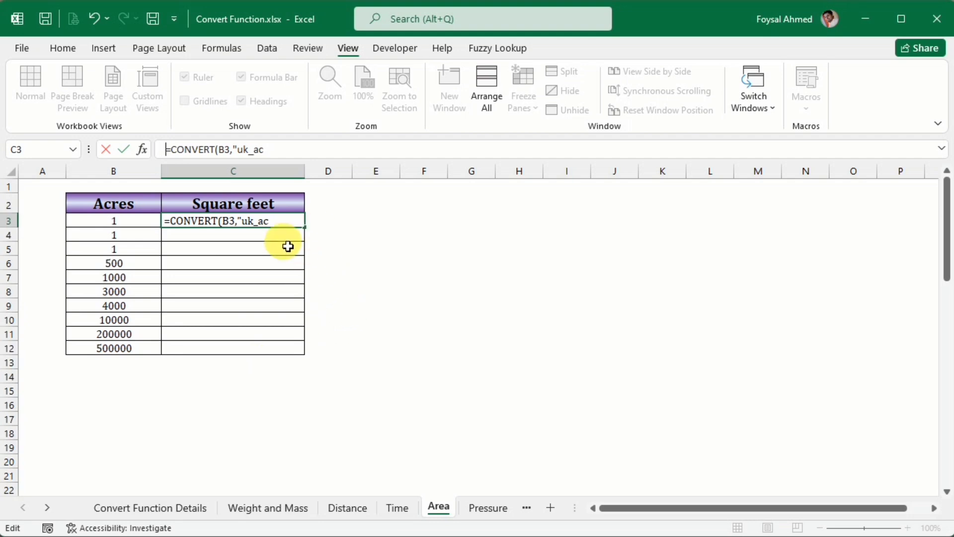
pyautogui.click(108, 506)
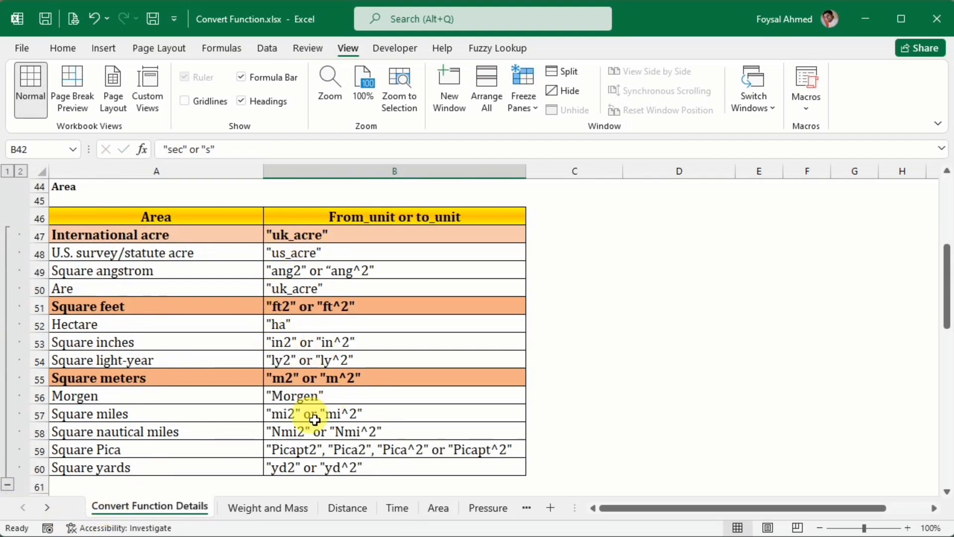
pyautogui.click(436, 507)
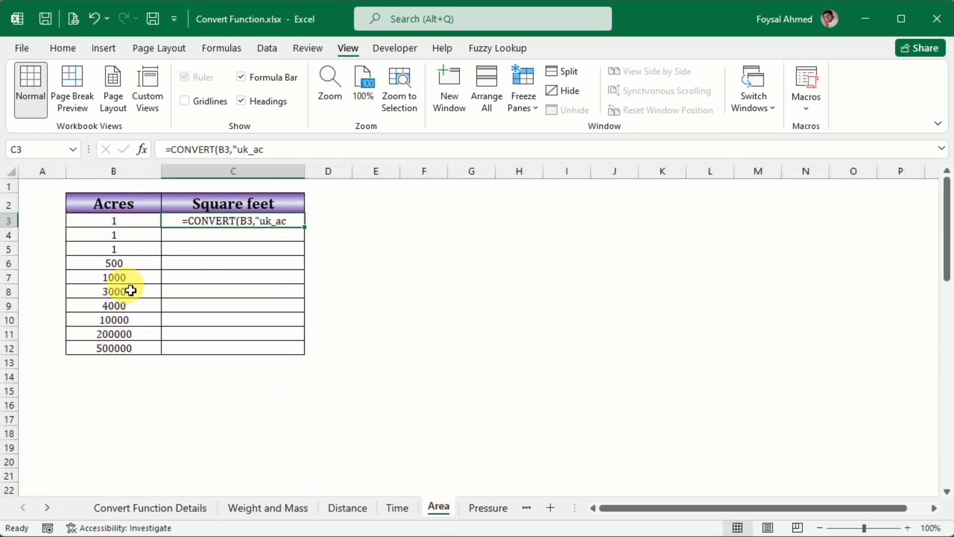
pyautogui.click(180, 224)
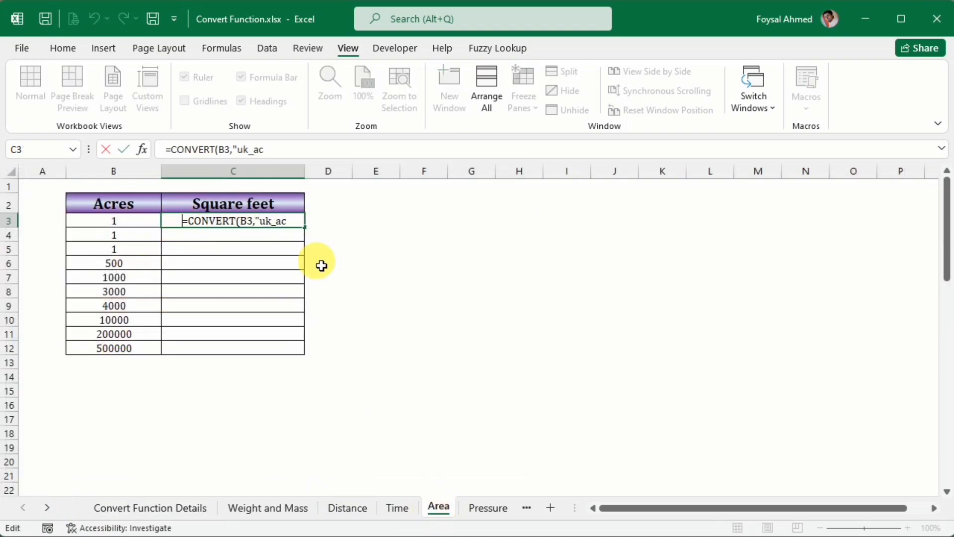
pyautogui.press('Right')
pyautogui.press('Right')
pyautogui.press('Right')
pyautogui.press('Right')
pyautogui.press('Right')
pyautogui.press('Right')
pyautogui.press('Right')
pyautogui.press('Right')
pyautogui.press('Right')
pyautogui.press('Right')
pyautogui.press('Right')
pyautogui.press('Right')
pyautogui.press('Right')
pyautogui.press('Right')
pyautogui.press('Right')
pyautogui.press('Right')
pyautogui.press('Right')
pyautogui.press('Right')
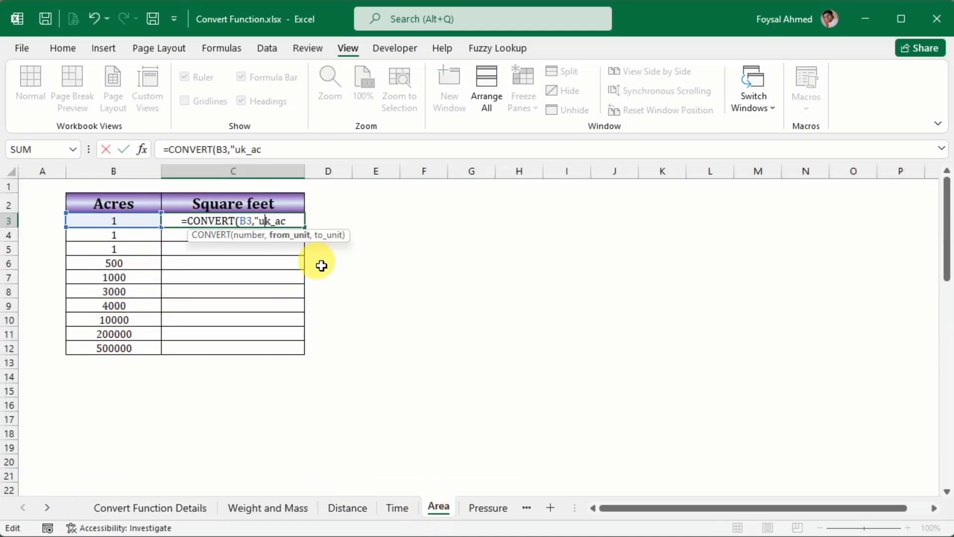
pyautogui.write('re')
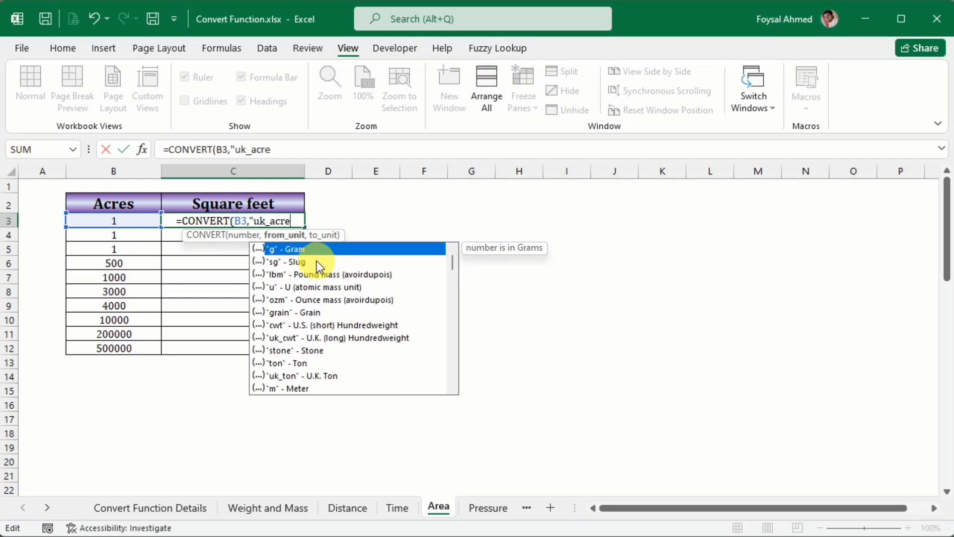
# Look down the from_unit suggestions of the C3 formula, from the mass units to the area and speed units, for an acre unit.
pyautogui.press('Down')
pyautogui.press('Down')
pyautogui.press('Down')
pyautogui.press('Down')
pyautogui.press('Down')
pyautogui.press('Down')
pyautogui.press('Down')
pyautogui.press('Down')
pyautogui.press('Down')
pyautogui.press('Down')
pyautogui.press('Down')
pyautogui.press('Down')
pyautogui.press('Down')
pyautogui.press('Down')
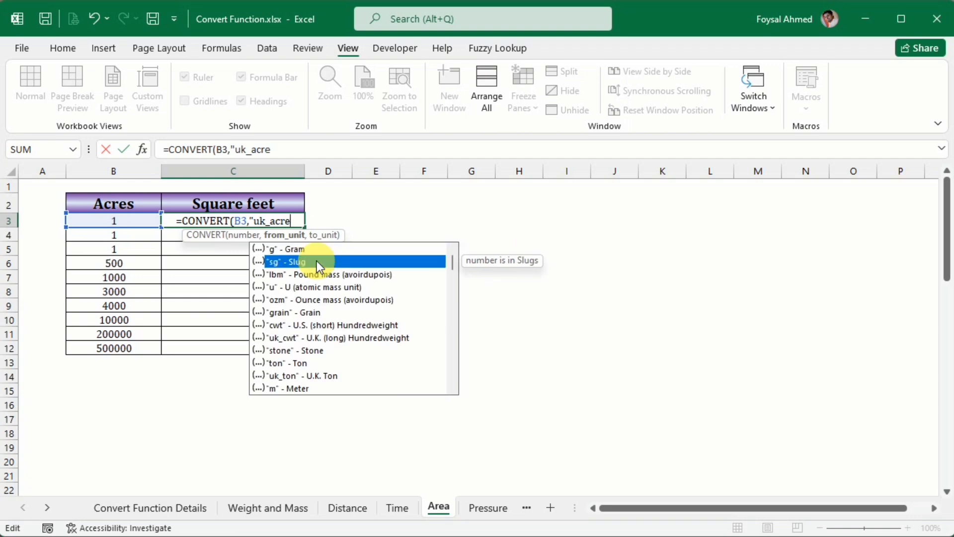
pyautogui.press('Down')
pyautogui.press('Down')
pyautogui.press('Down')
pyautogui.press('Down')
pyautogui.press('Down')
pyautogui.press('Down')
pyautogui.press('Down')
pyautogui.press('Down')
pyautogui.press('Down')
pyautogui.press('Down')
pyautogui.press('Down')
pyautogui.press('Down')
pyautogui.press('Down')
pyautogui.press('Down')
pyautogui.press('Down')
pyautogui.press('Down')
pyautogui.press('Down')
pyautogui.press('Down')
pyautogui.press('Down')
pyautogui.press('Down')
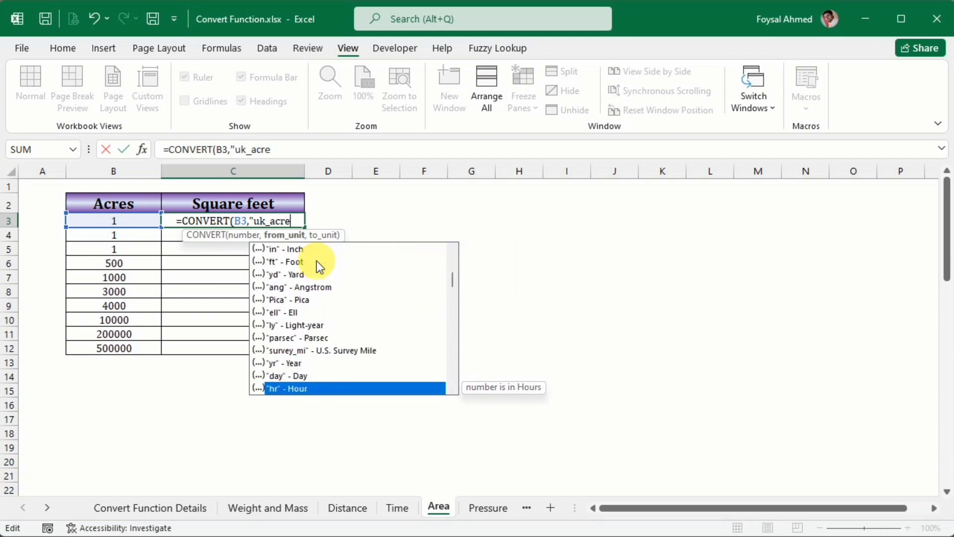
pyautogui.press('Down')
pyautogui.press('Down')
pyautogui.press('Down')
pyautogui.press('Down')
pyautogui.press('Down')
pyautogui.press('Down')
pyautogui.press('Down')
pyautogui.press('Down')
pyautogui.press('Down')
pyautogui.press('Down')
pyautogui.press('Down')
pyautogui.press('Down')
pyautogui.press('Down')
pyautogui.press('Down')
pyautogui.press('Down')
pyautogui.press('Down')
pyautogui.press('Down')
pyautogui.press('Down')
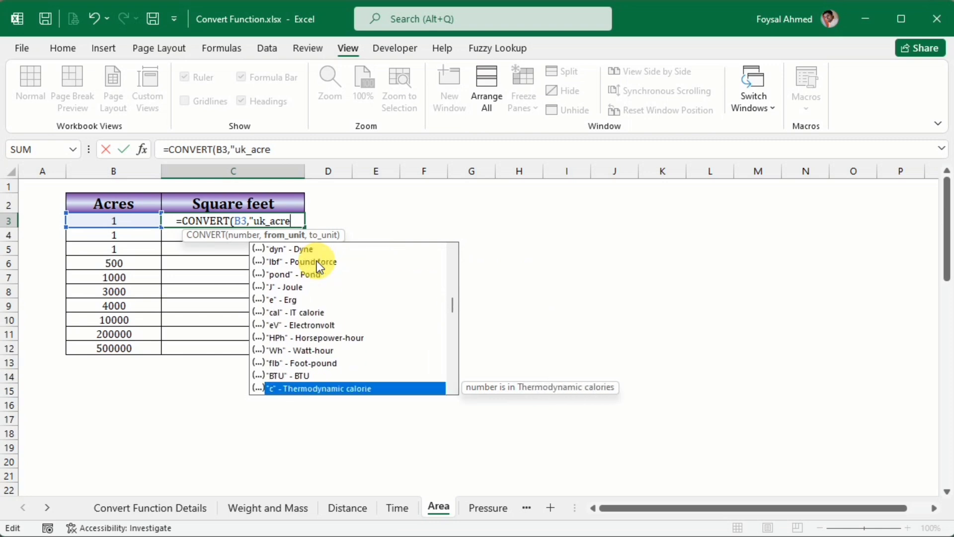
pyautogui.press('Down')
pyautogui.press('Down')
pyautogui.press('Down')
pyautogui.press('Down')
pyautogui.press('Down')
pyautogui.press('Down')
pyautogui.press('Down')
pyautogui.press('Down')
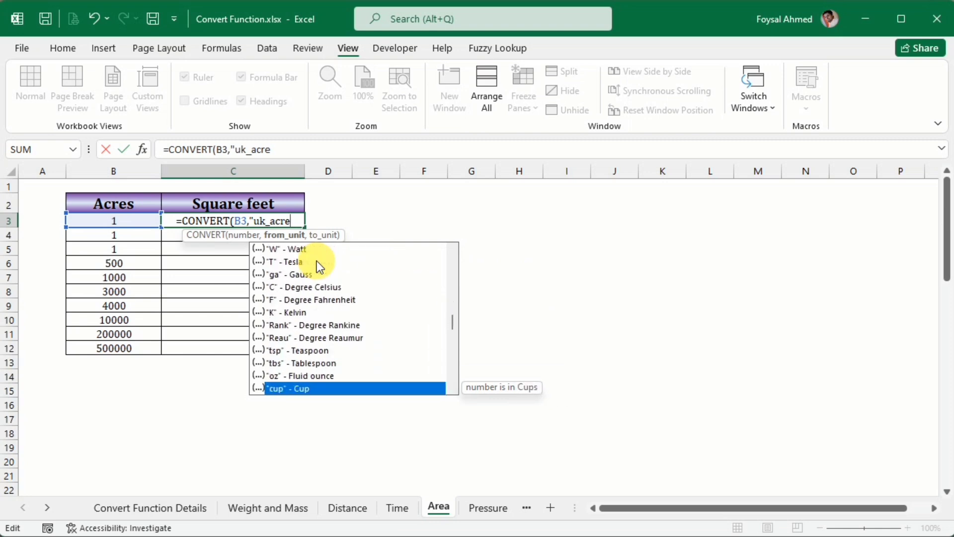
pyautogui.press('Down')
pyautogui.press('Down')
pyautogui.press('Down')
pyautogui.press('Down')
pyautogui.press('Down')
pyautogui.press('Up')
pyautogui.press('Up')
pyautogui.press('Up')
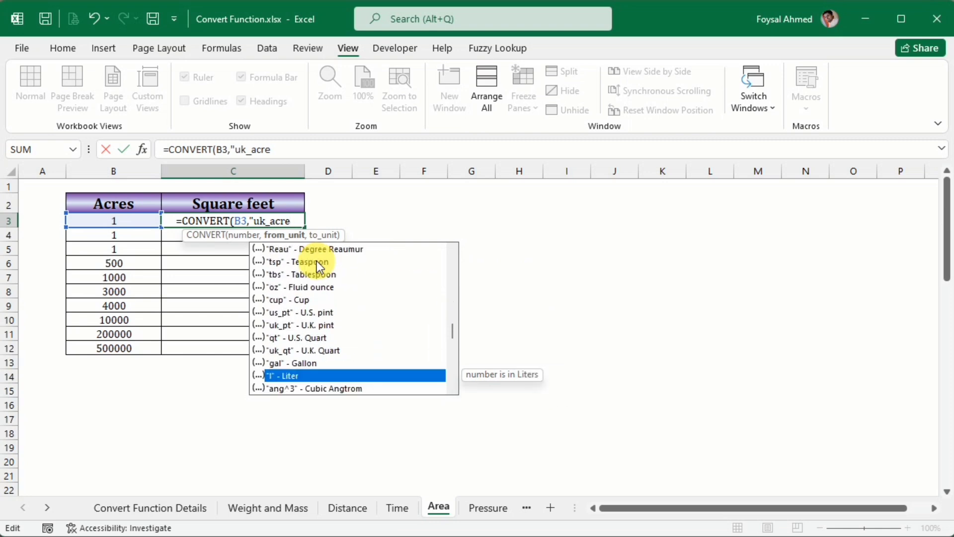
pyautogui.press('Down')
pyautogui.press('Down')
pyautogui.press('Down')
pyautogui.press('Down')
pyautogui.press('Down')
pyautogui.press('Down')
pyautogui.press('Down')
pyautogui.press('Down')
pyautogui.press('Down')
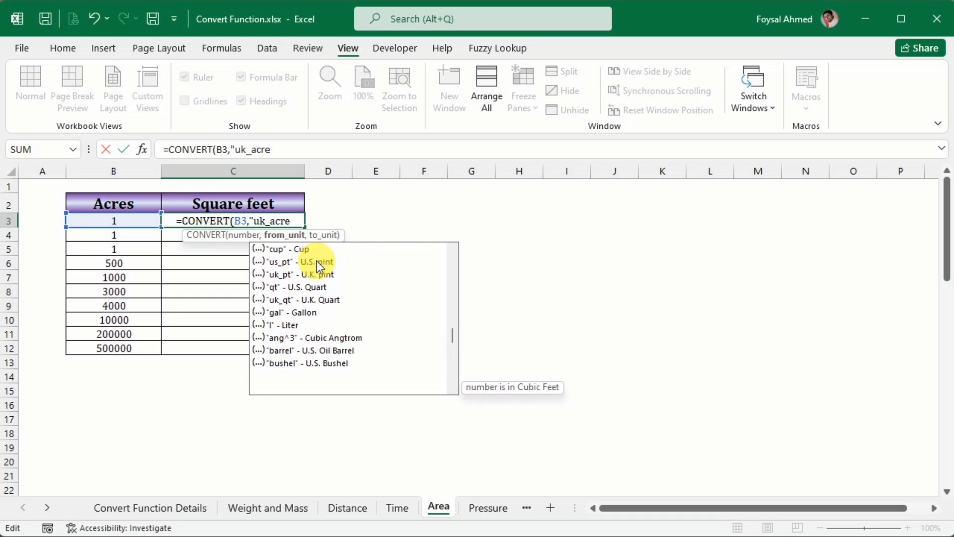
pyautogui.press('Down')
pyautogui.press('Down')
pyautogui.press('Down')
pyautogui.press('Down')
pyautogui.press('Down')
pyautogui.press('Down')
pyautogui.press('Down')
pyautogui.press('Down')
pyautogui.press('Down')
pyautogui.press('Down')
pyautogui.press('Down')
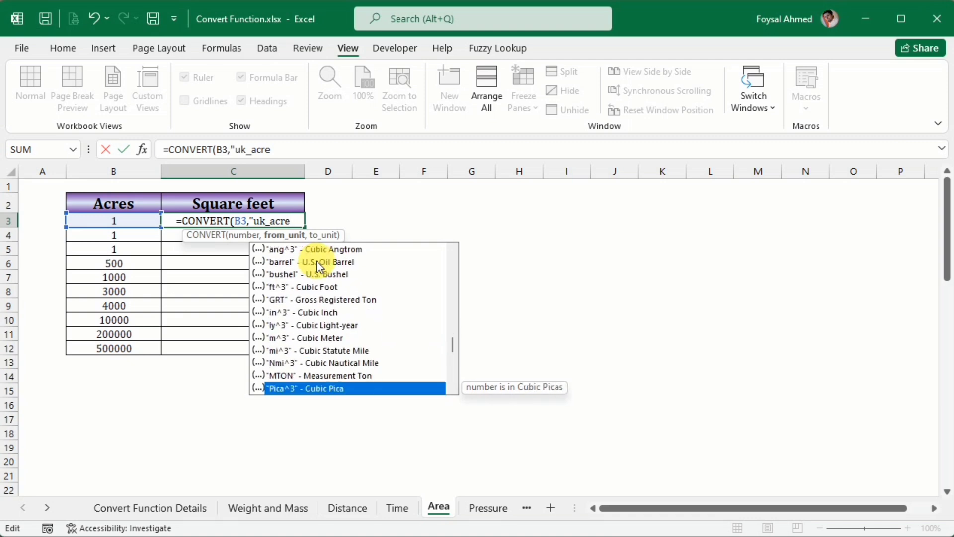
pyautogui.press('Down')
pyautogui.press('Down')
pyautogui.press('Down')
pyautogui.press('Down')
pyautogui.press('Down')
pyautogui.press('Down')
pyautogui.press('Down')
pyautogui.press('Down')
pyautogui.press('Down')
pyautogui.press('Down')
pyautogui.press('Down')
pyautogui.press('Down')
pyautogui.press('Down')
pyautogui.press('Down')
pyautogui.press('Down')
pyautogui.press('Down')
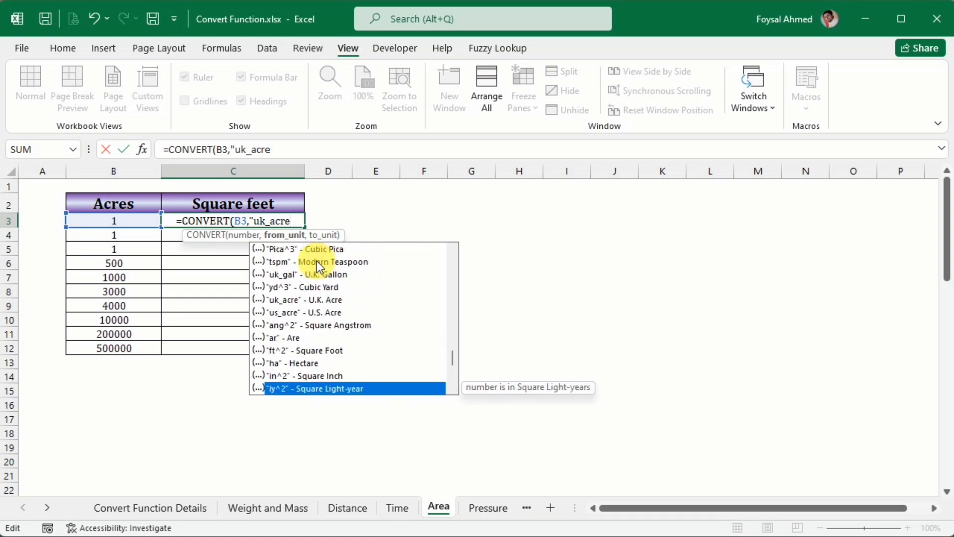
pyautogui.press('Down')
pyautogui.press('Down')
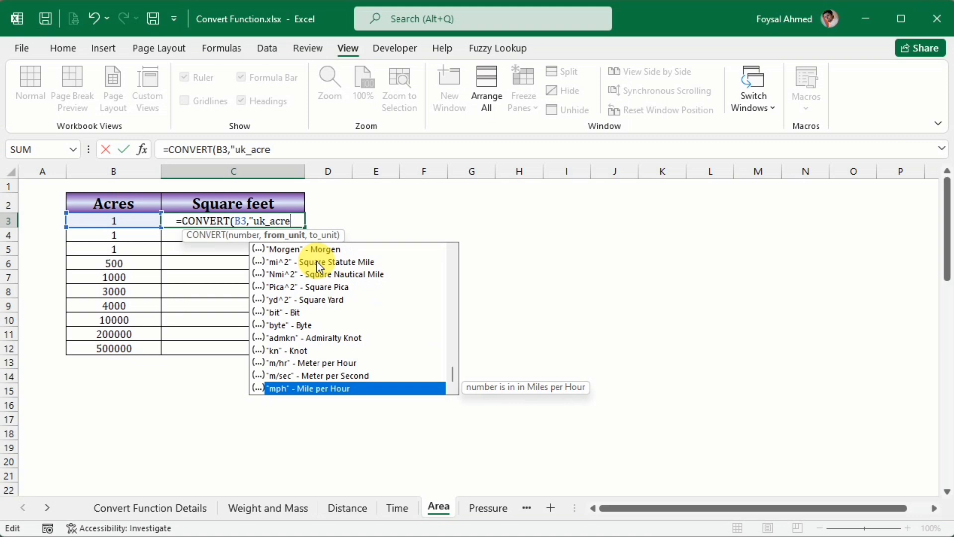
# Look back up the from_unit suggestions of the C3 formula, from the speed units to the mass units, for an acre unit.
pyautogui.press('Up')
pyautogui.press('Up')
pyautogui.press('Up')
pyautogui.press('Up')
pyautogui.press('Up')
pyautogui.press('Up')
pyautogui.press('Up')
pyautogui.press('Up')
pyautogui.press('Up')
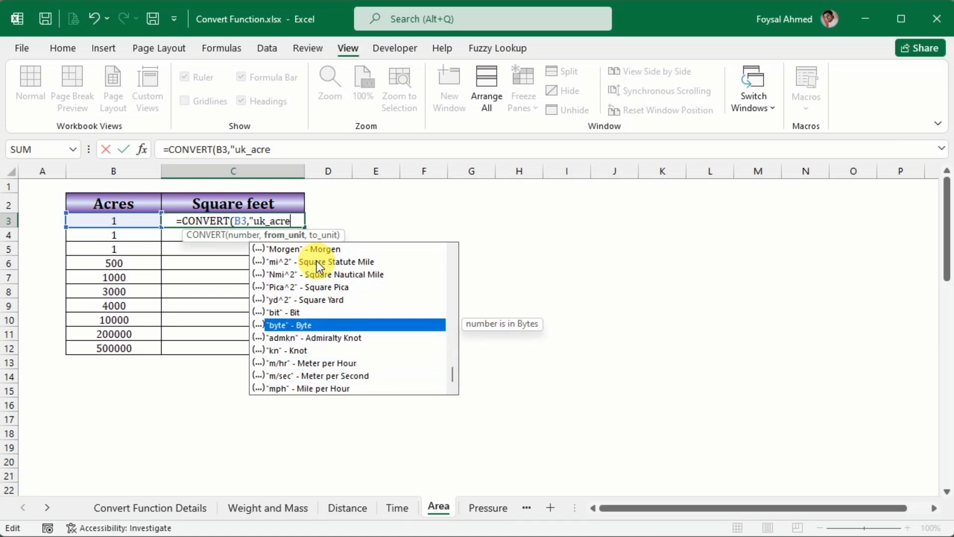
pyautogui.press('Up')
pyautogui.press('Up')
pyautogui.press('Up')
pyautogui.press('Up')
pyautogui.press('Up')
pyautogui.press('Up')
pyautogui.press('Up')
pyautogui.press('Up')
pyautogui.press('Up')
pyautogui.press('Up')
pyautogui.press('Up')
pyautogui.press('Up')
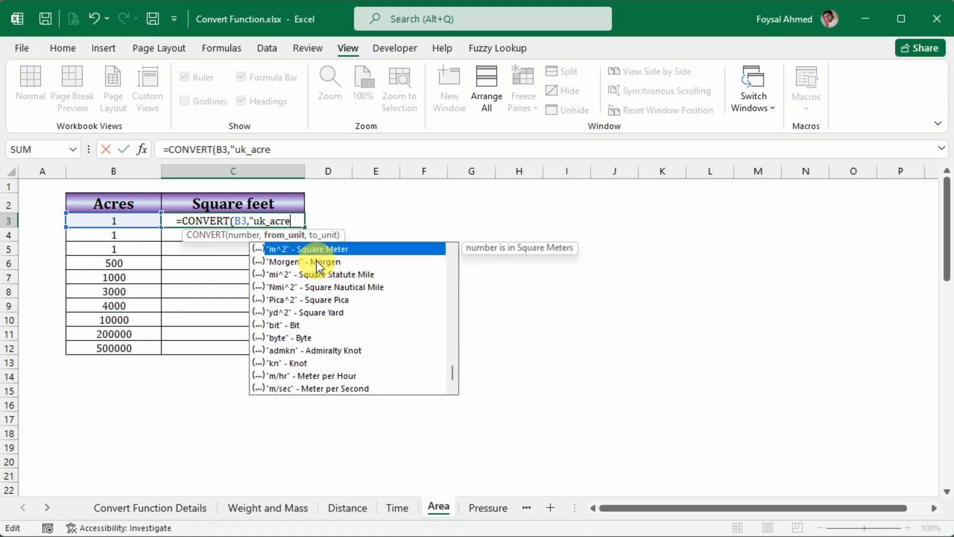
pyautogui.press('Up')
pyautogui.press('Up')
pyautogui.press('Up')
pyautogui.press('Up')
pyautogui.press('Up')
pyautogui.press('Up')
pyautogui.press('Up')
pyautogui.press('Up')
pyautogui.press('Up')
pyautogui.press('Up')
pyautogui.press('Up')
pyautogui.press('Up')
pyautogui.press('Up')
pyautogui.press('Up')
pyautogui.press('Up')
pyautogui.press('Up')
pyautogui.press('Up')
pyautogui.press('Up')
pyautogui.press('Up')
pyautogui.press('Up')
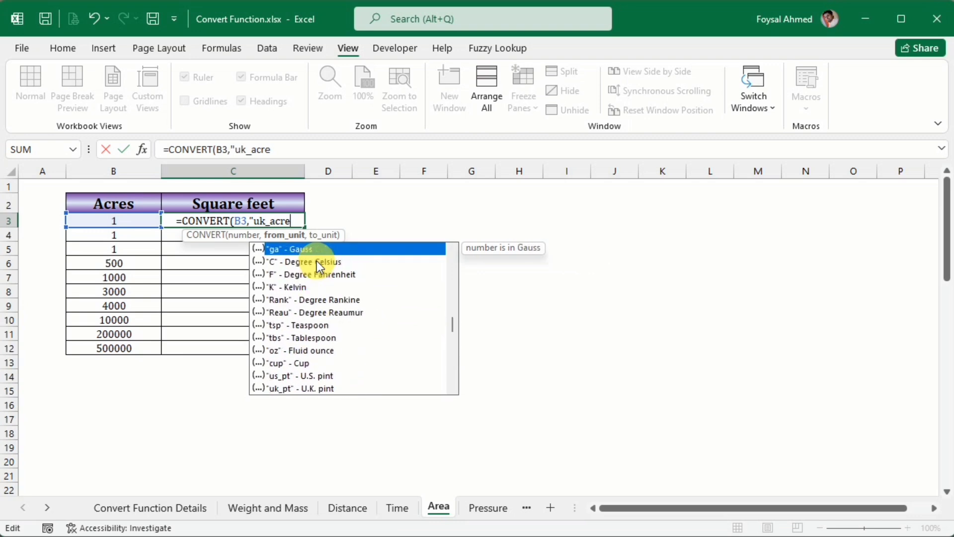
pyautogui.press('Up')
pyautogui.press('Up')
pyautogui.press('Up')
pyautogui.press('Up')
pyautogui.press('Up')
pyautogui.press('Up')
pyautogui.press('Up')
pyautogui.press('Up')
pyautogui.press('Up')
pyautogui.press('Up')
pyautogui.press('Up')
pyautogui.press('Up')
pyautogui.press('Up')
pyautogui.press('Up')
pyautogui.press('Up')
pyautogui.press('Up')
pyautogui.press('Up')
pyautogui.press('Up')
pyautogui.press('Up')
pyautogui.press('Up')
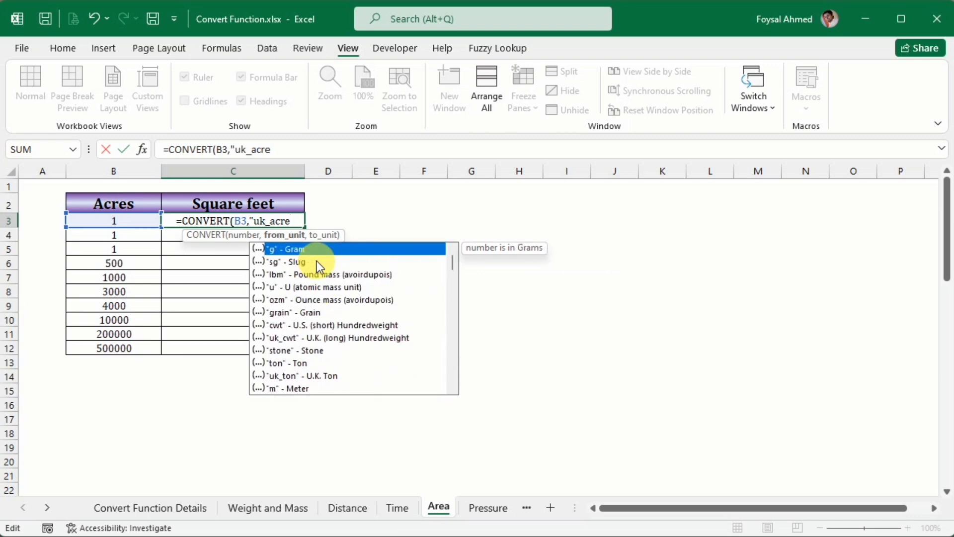
# Look down the from_unit suggestions of the C3 formula again, from the mass units to the temperature units, for an acre unit.
pyautogui.press('Down')
pyautogui.press('Down')
pyautogui.press('Down')
pyautogui.press('Down')
pyautogui.press('Down')
pyautogui.press('Down')
pyautogui.press('Down')
pyautogui.press('Down')
pyautogui.press('Down')
pyautogui.press('Down')
pyautogui.press('Down')
pyautogui.press('Down')
pyautogui.press('Down')
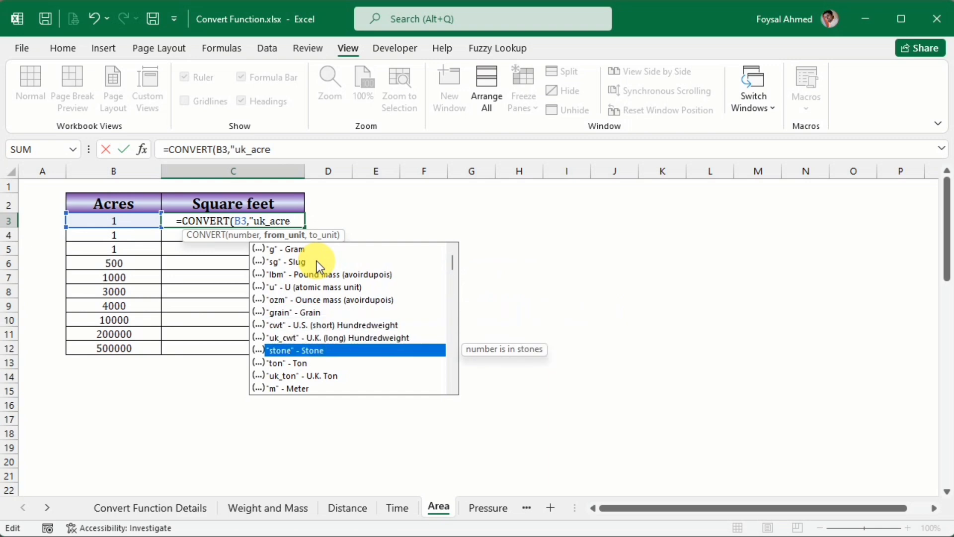
pyautogui.press('Down')
pyautogui.press('Up')
pyautogui.press('Up')
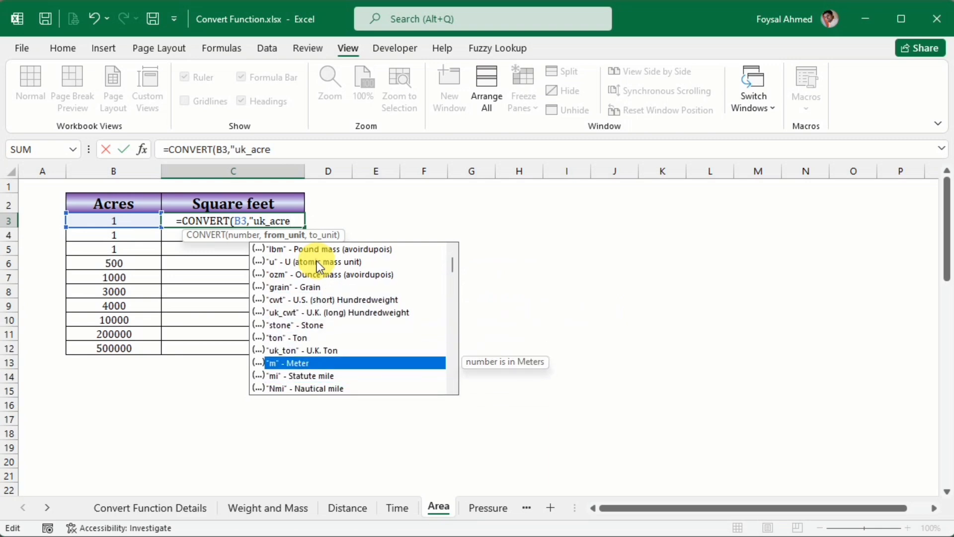
pyautogui.press('Down')
pyautogui.press('Down')
pyautogui.press('Down')
pyautogui.press('Down')
pyautogui.press('Down')
pyautogui.press('Down')
pyautogui.press('Down')
pyautogui.press('Down')
pyautogui.press('Down')
pyautogui.press('Down')
pyautogui.press('Down')
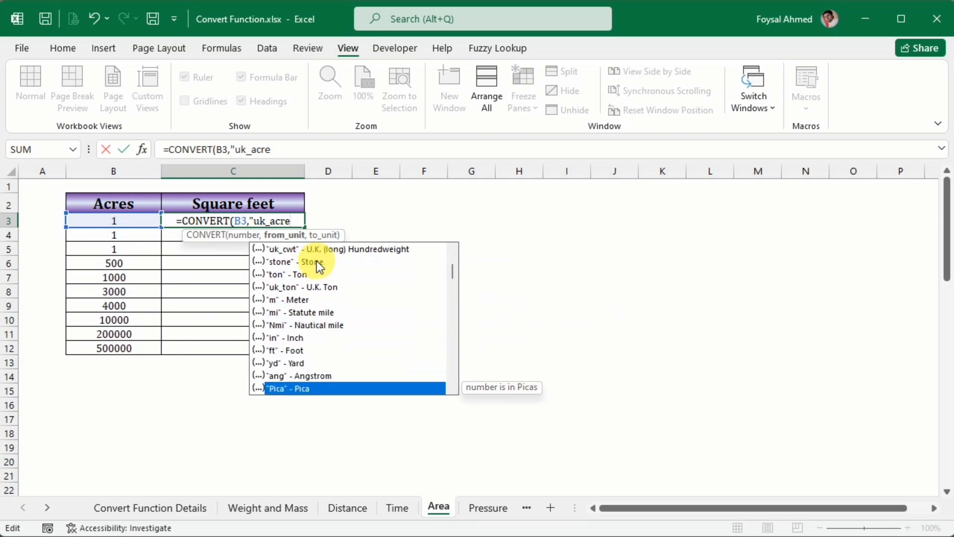
pyautogui.press('Down')
pyautogui.press('Down')
pyautogui.press('Down')
pyautogui.press('Down')
pyautogui.press('Down')
pyautogui.press('Down')
pyautogui.press('Down')
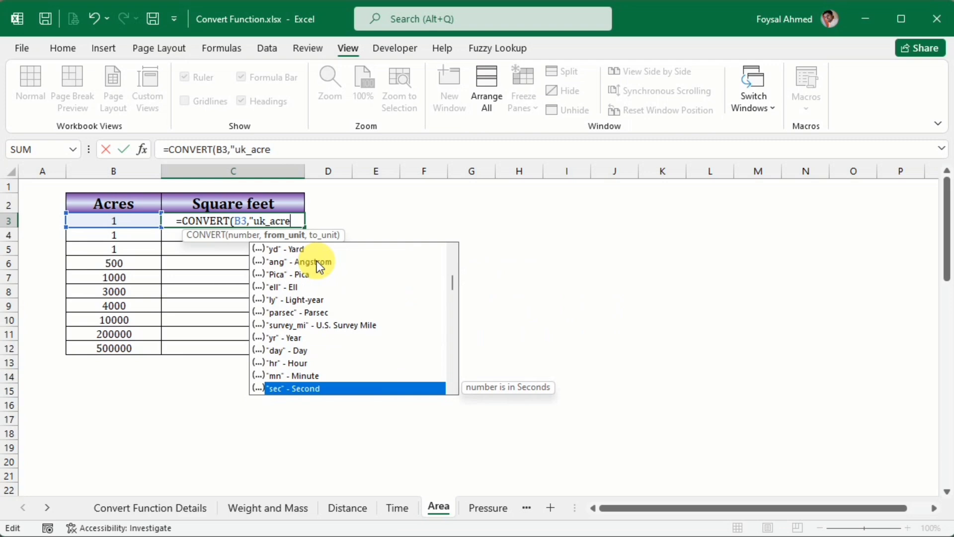
pyautogui.press('Down')
pyautogui.press('Down')
pyautogui.press('Down')
pyautogui.press('Down')
pyautogui.press('Down')
pyautogui.press('Down')
pyautogui.press('Down')
pyautogui.press('Down')
pyautogui.press('Down')
pyautogui.press('Down')
pyautogui.press('Down')
pyautogui.press('Down')
pyautogui.press('Down')
pyautogui.press('Down')
pyautogui.press('Down')
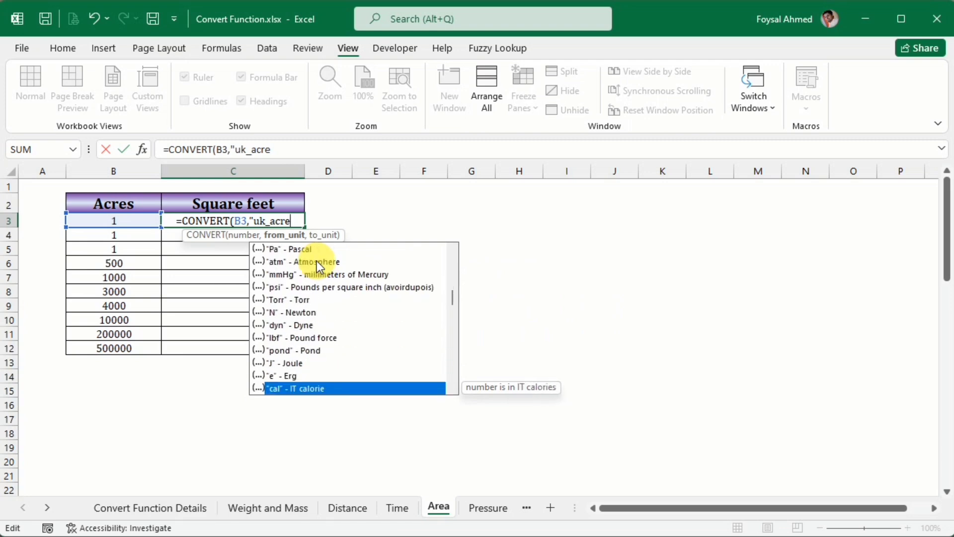
pyautogui.press('Down')
pyautogui.press('Down')
pyautogui.press('Down')
pyautogui.press('Down')
pyautogui.press('Down')
pyautogui.press('Down')
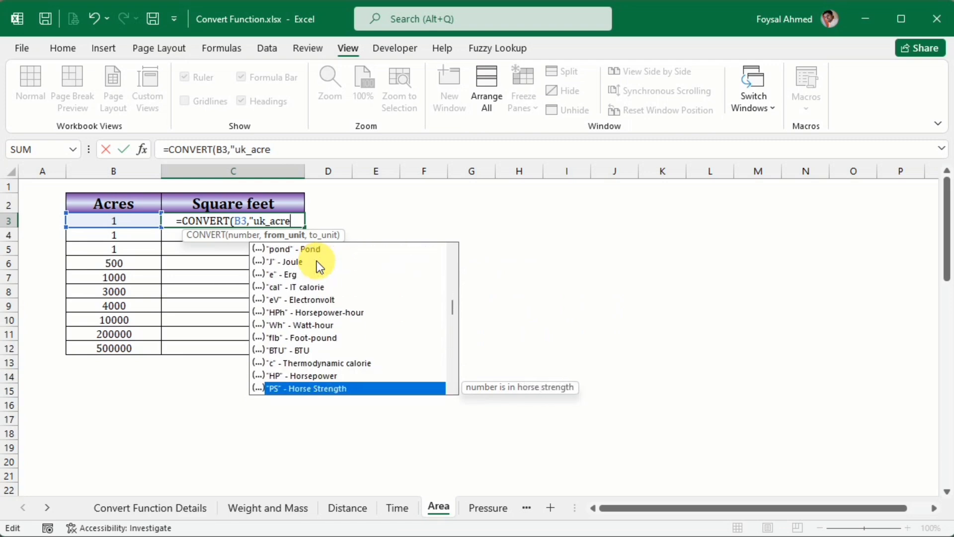
pyautogui.press('Down')
pyautogui.press('Down')
pyautogui.press('Down')
pyautogui.press('Down')
pyautogui.press('Down')
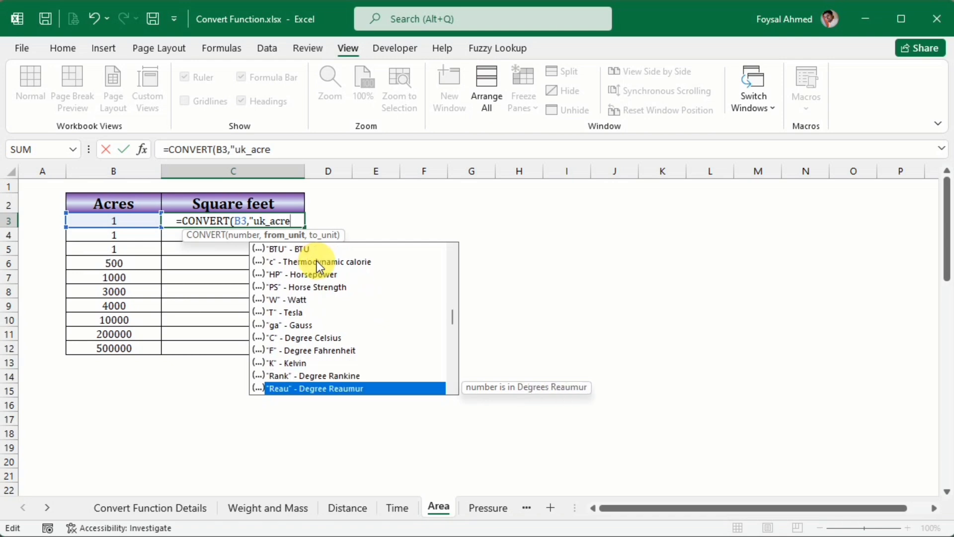
# Complete the C3 formula as =CONVERT(B3,"uk_acre","ft^2") and fill it down to C12.
pyautogui.write('",')
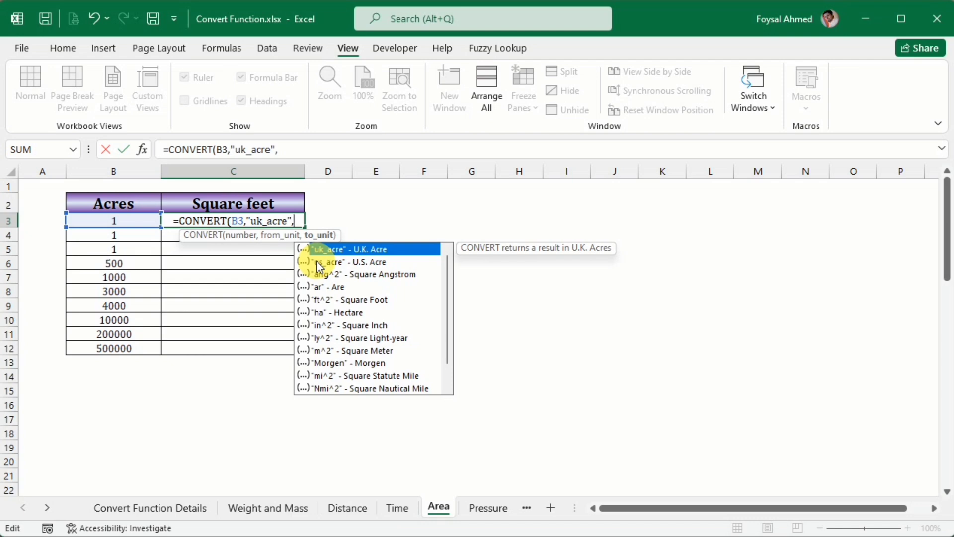
pyautogui.write('"ft')
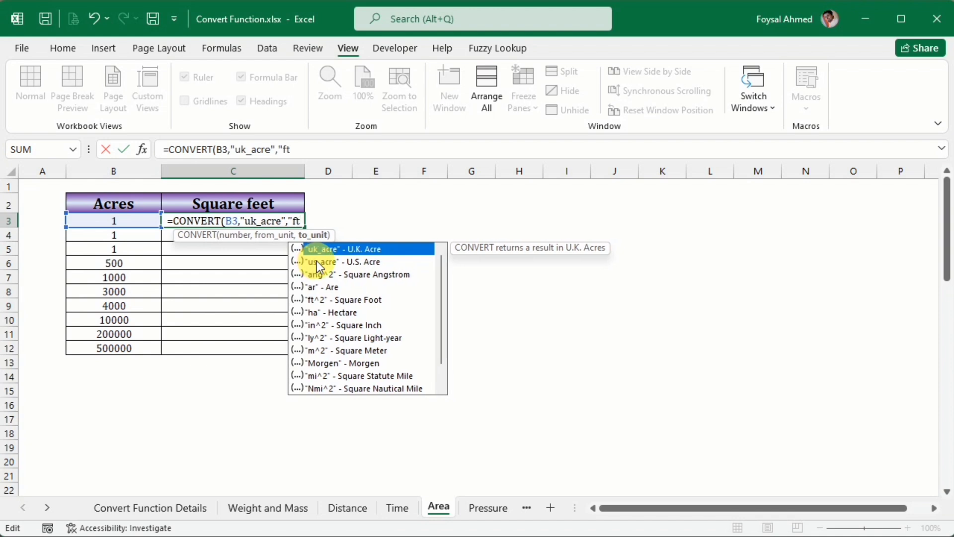
pyautogui.write('^2')
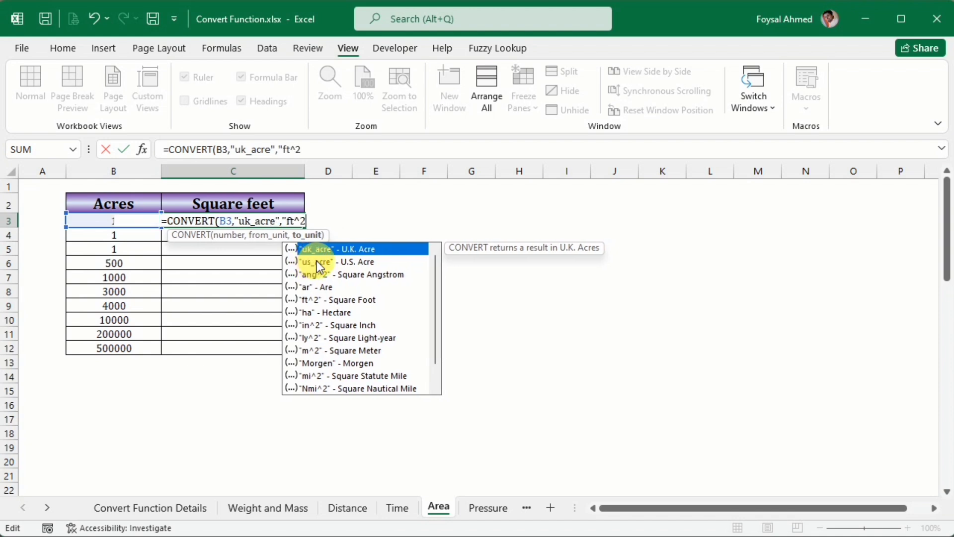
pyautogui.write('"')
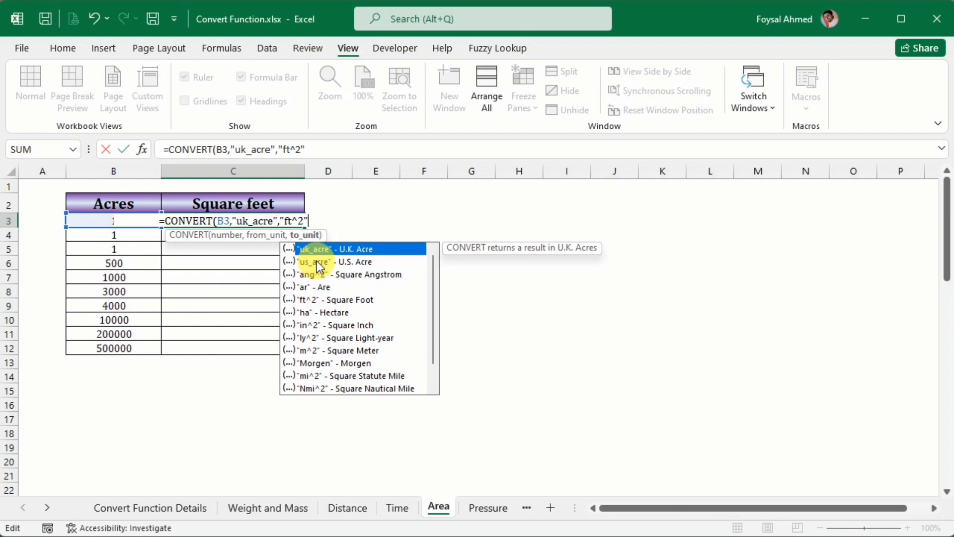
pyautogui.press('Return')
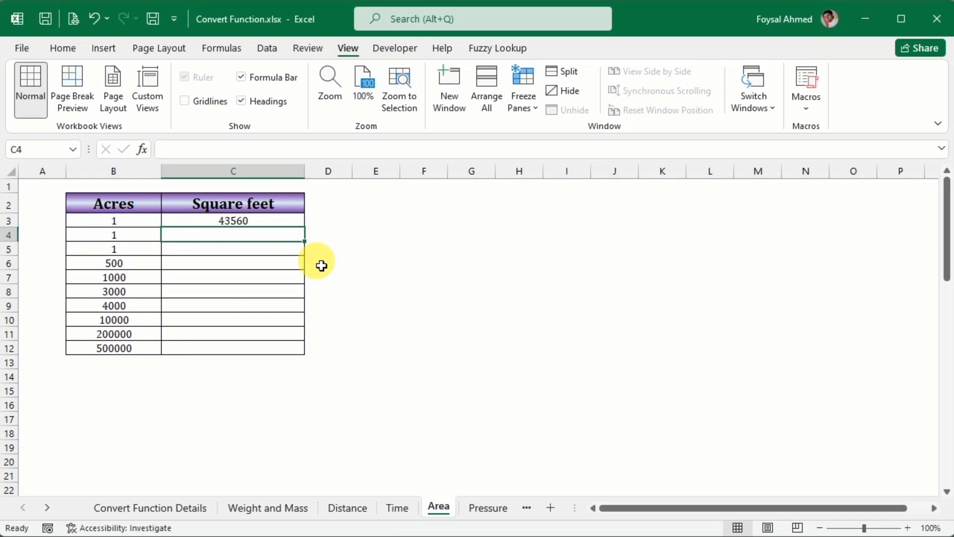
pyautogui.press('Up')
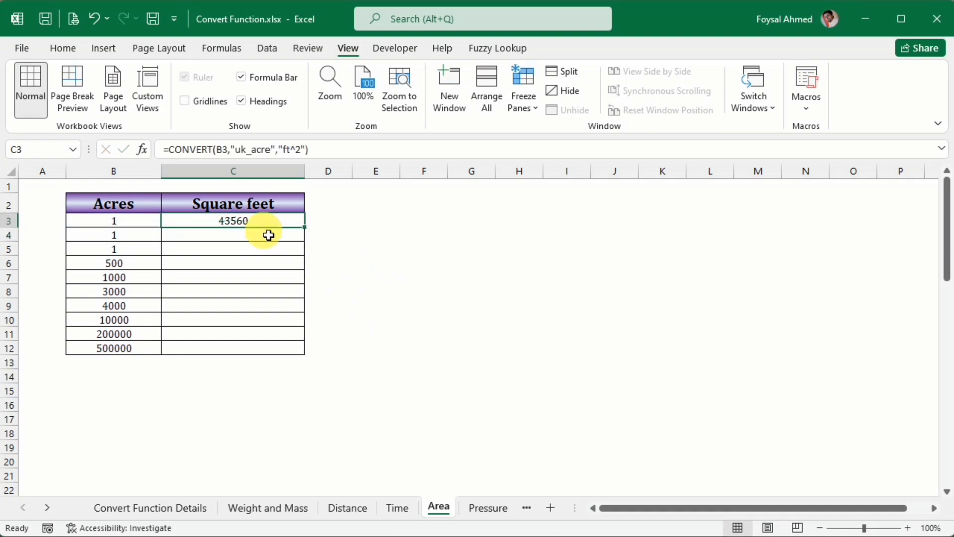
pyautogui.moveTo(307, 229); pyautogui.dragTo(292, 368)
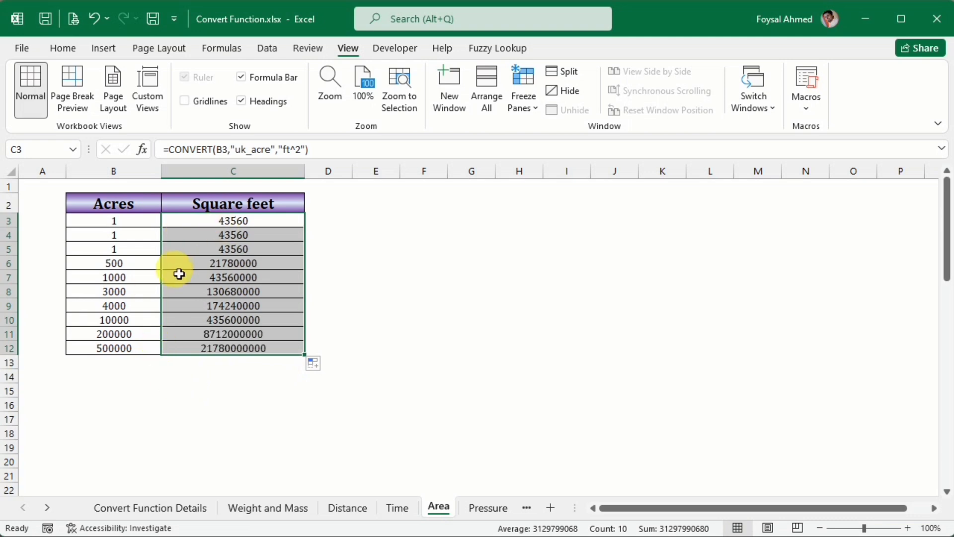
# Clear C28 in the Square Mile table and start its formula again as =CONVERT(B28,"mi^2", for the conversion to square meters.
pyautogui.click(105, 508)
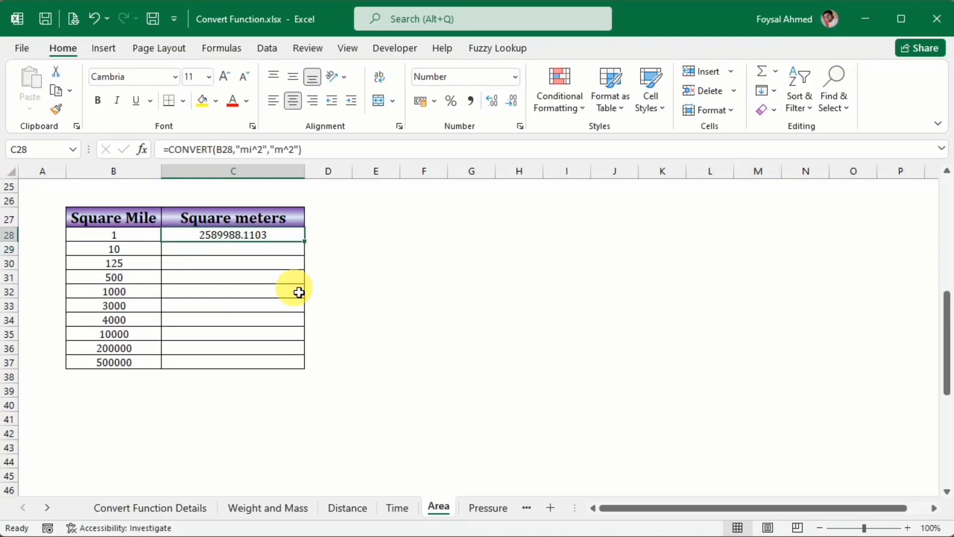
pyautogui.press('Delete')
pyautogui.write('=')
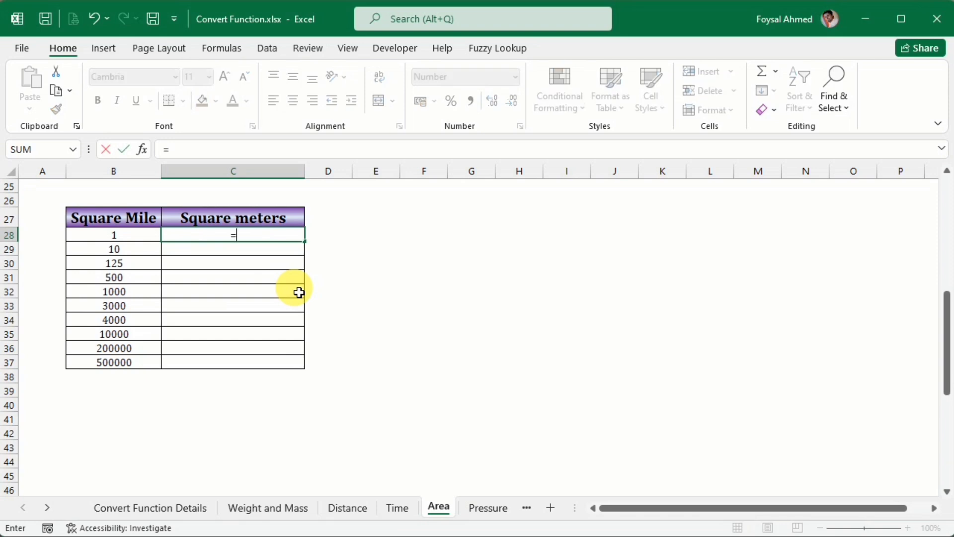
pyautogui.write('conv')
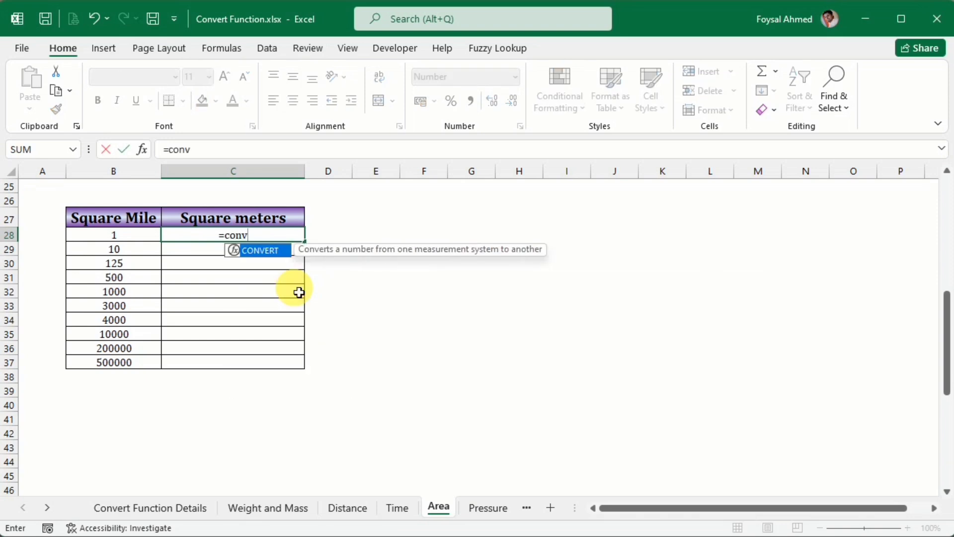
pyautogui.press('Tab')
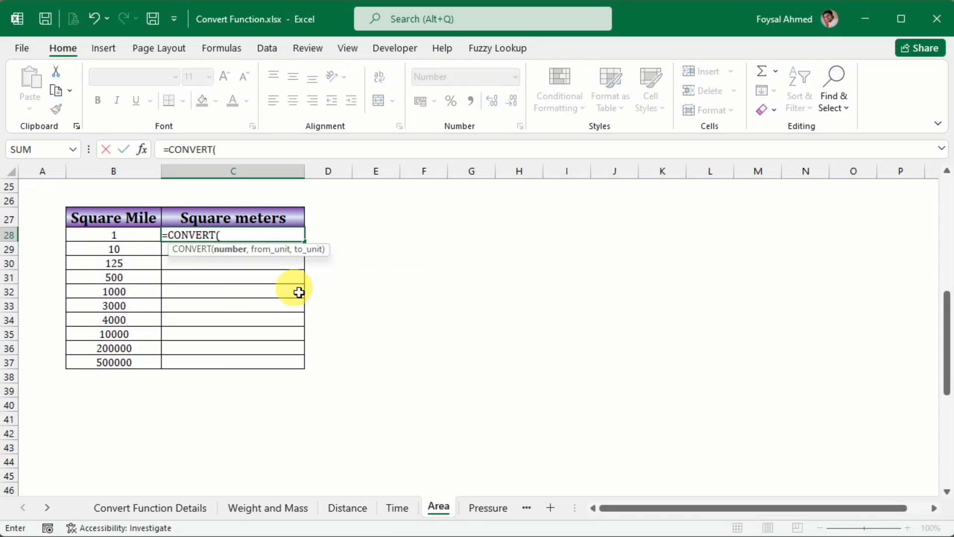
pyautogui.click(103, 239)
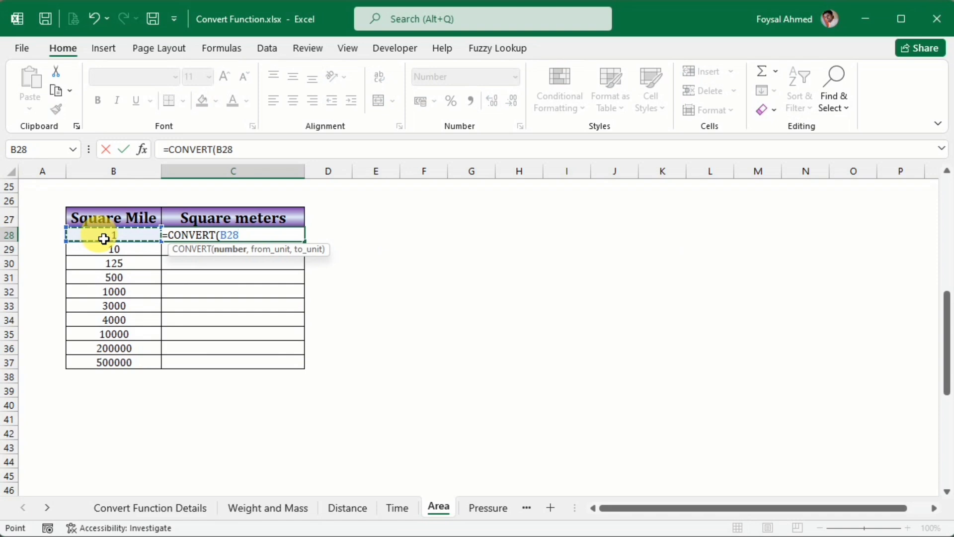
pyautogui.write(',')
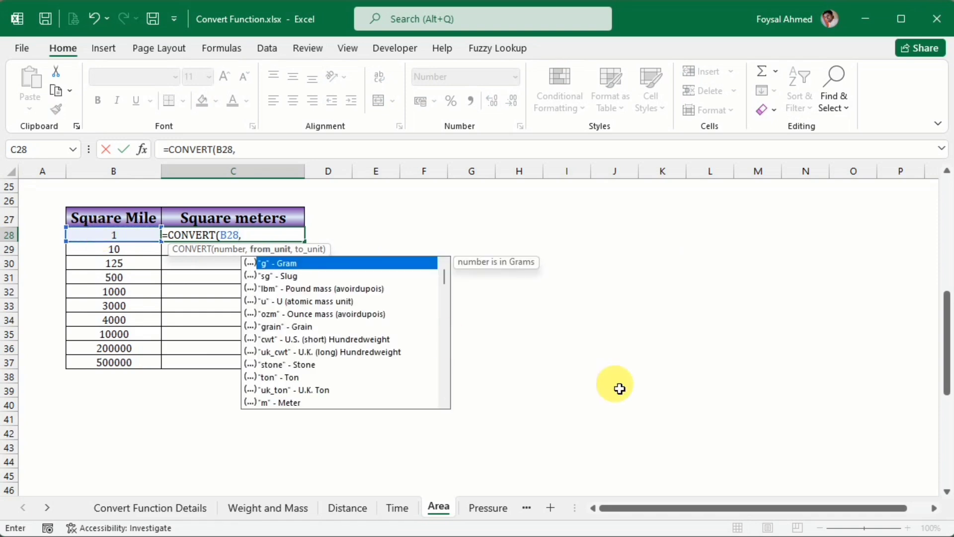
pyautogui.write('mi')
pyautogui.press('BackSpace')
pyautogui.press('BackSpace')
pyautogui.write('"mi^2",')
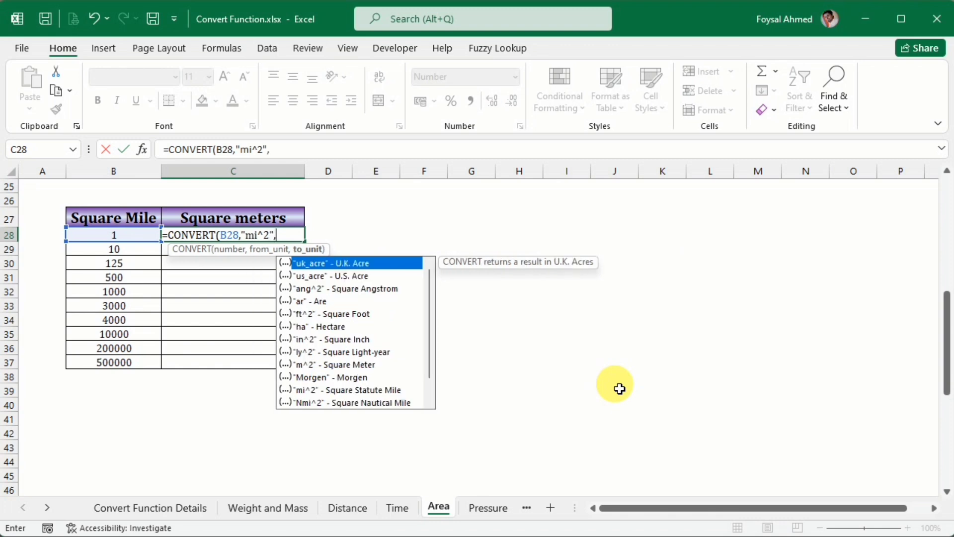
# Complete the C28 formula with the Square Meter unit "m^2" as to_unit and fill it down to C37.
pyautogui.press('Down')
pyautogui.press('Down')
pyautogui.press('Down')
pyautogui.press('Down')
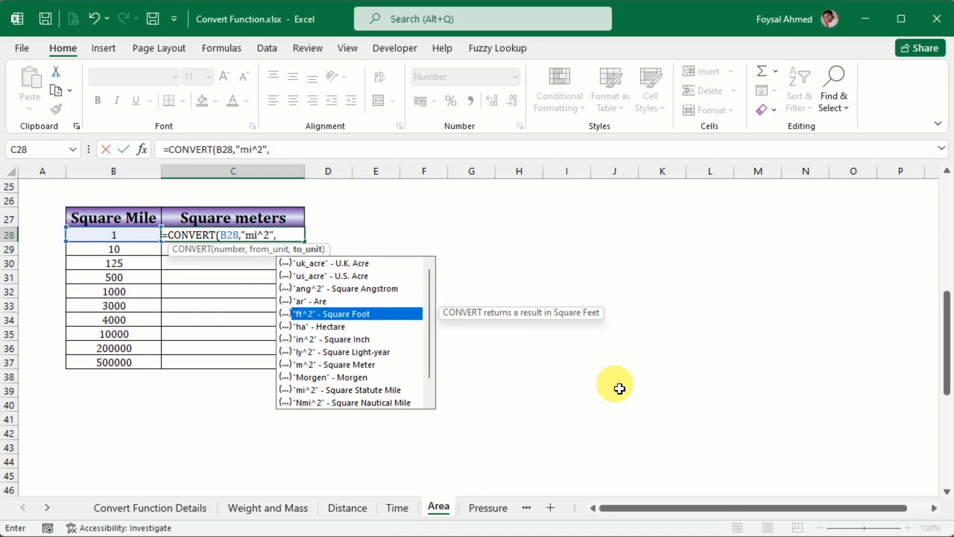
pyautogui.press('Down')
pyautogui.press('Down')
pyautogui.press('Down')
pyautogui.press('Down')
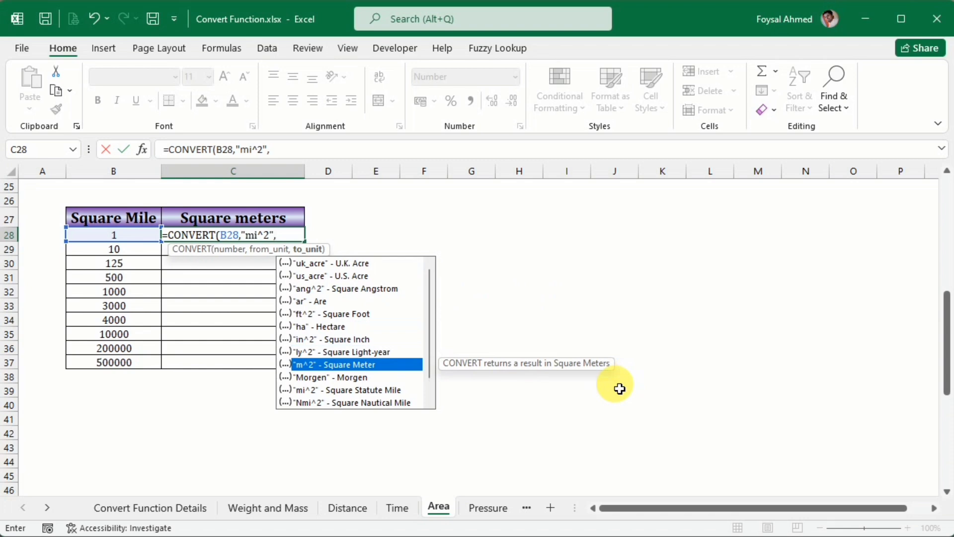
pyautogui.press('Tab')
pyautogui.press('Return')
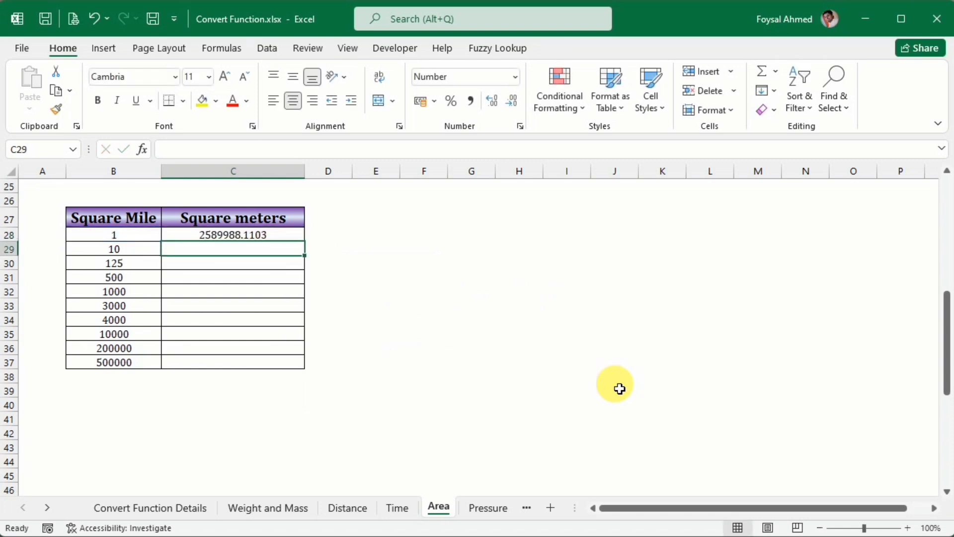
pyautogui.press('Up')
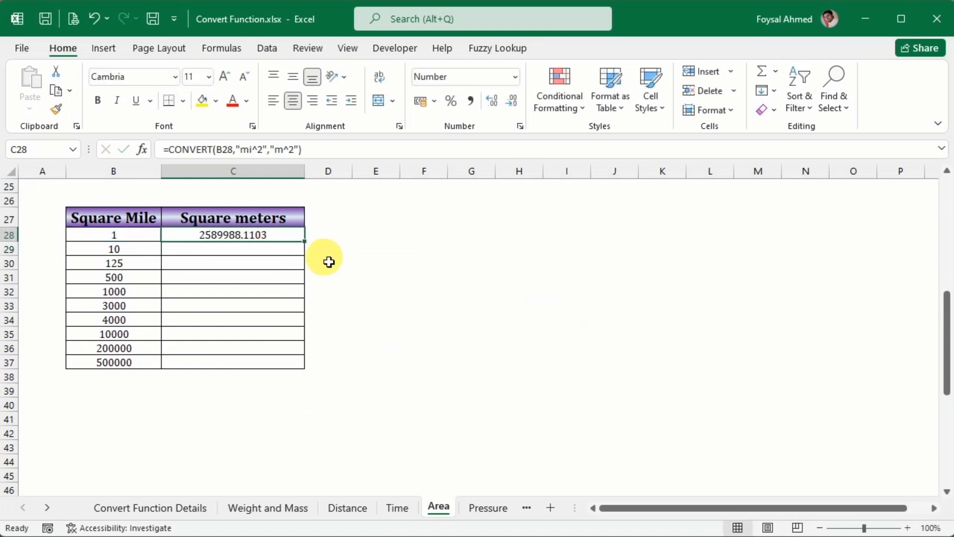
pyautogui.moveTo(310, 247); pyautogui.dragTo(311, 370)
# Start the formula for the Square feet table in C56 as =CONVERT(B56,"ft^2", for the conversion to square meters.
pyautogui.scroll(-6, 313, 355)
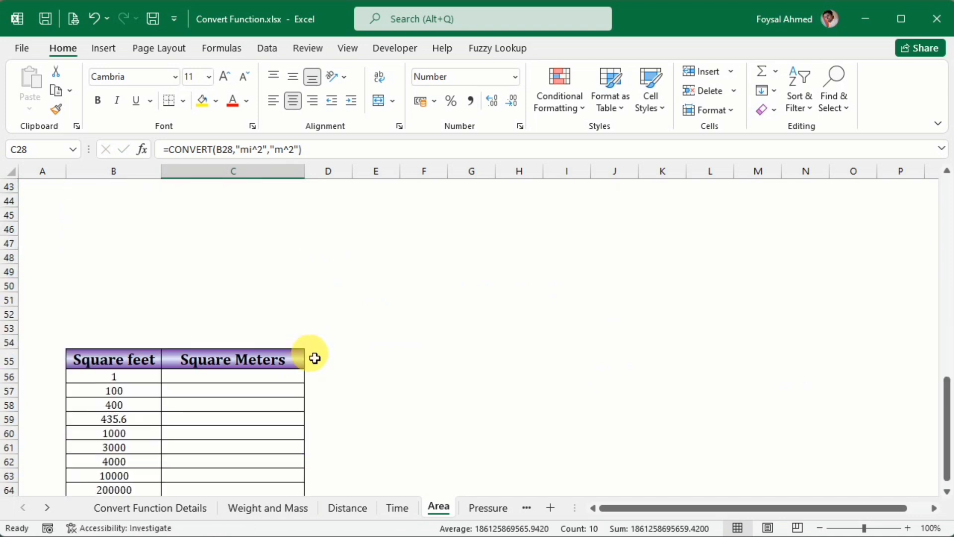
pyautogui.scroll(6, 315, 358)
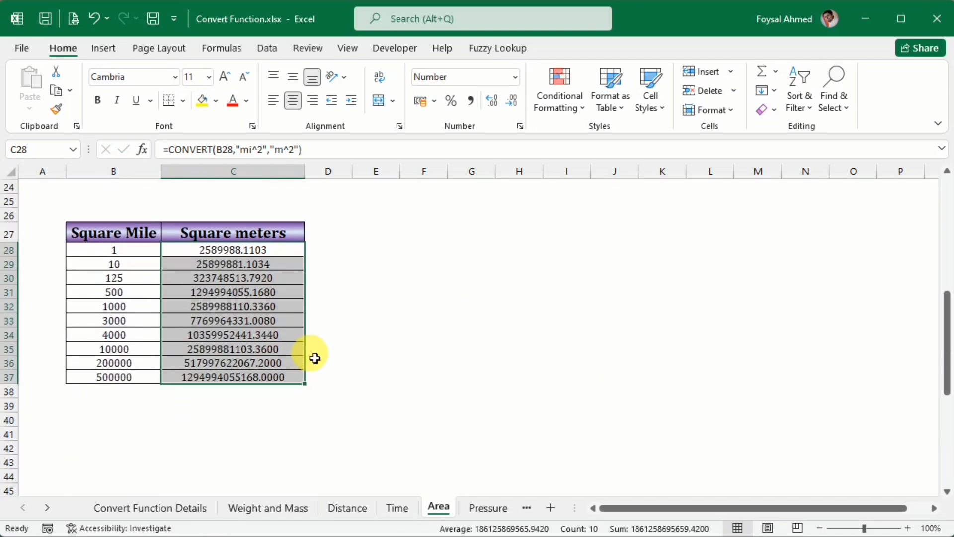
pyautogui.scroll(-8, 313, 358)
pyautogui.scroll(-10, 311, 359)
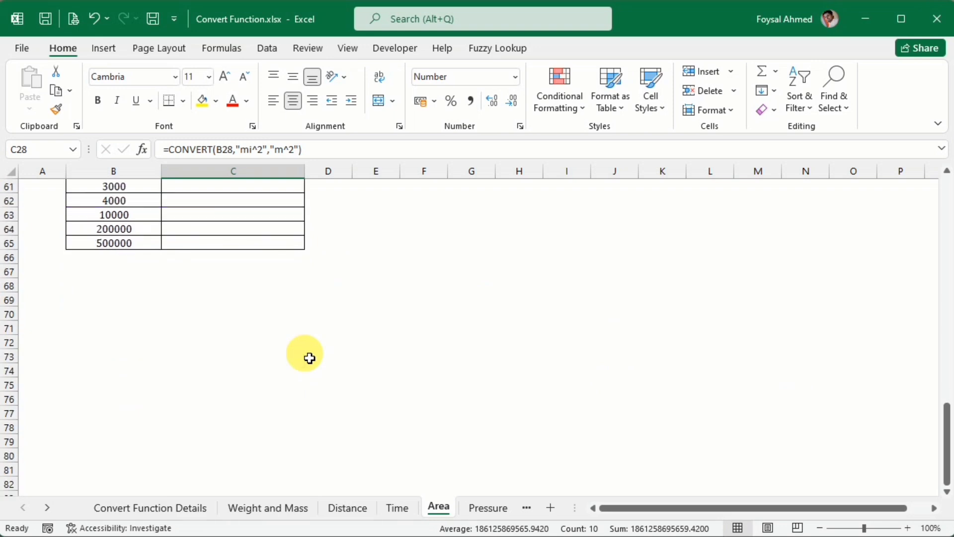
pyautogui.scroll(7, 309, 359)
pyautogui.scroll(4, 310, 358)
pyautogui.scroll(-3, 289, 362)
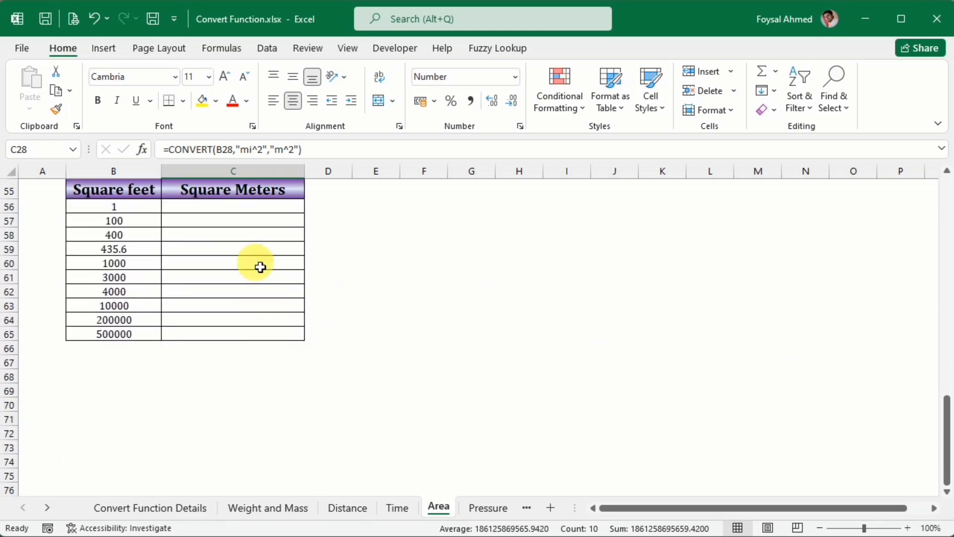
pyautogui.click(248, 209)
pyautogui.write('=')
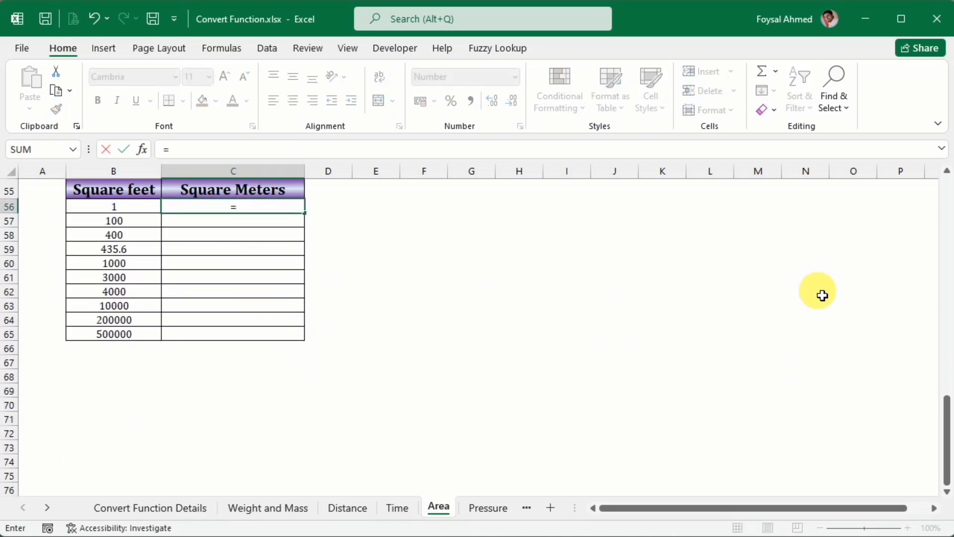
pyautogui.write('conv')
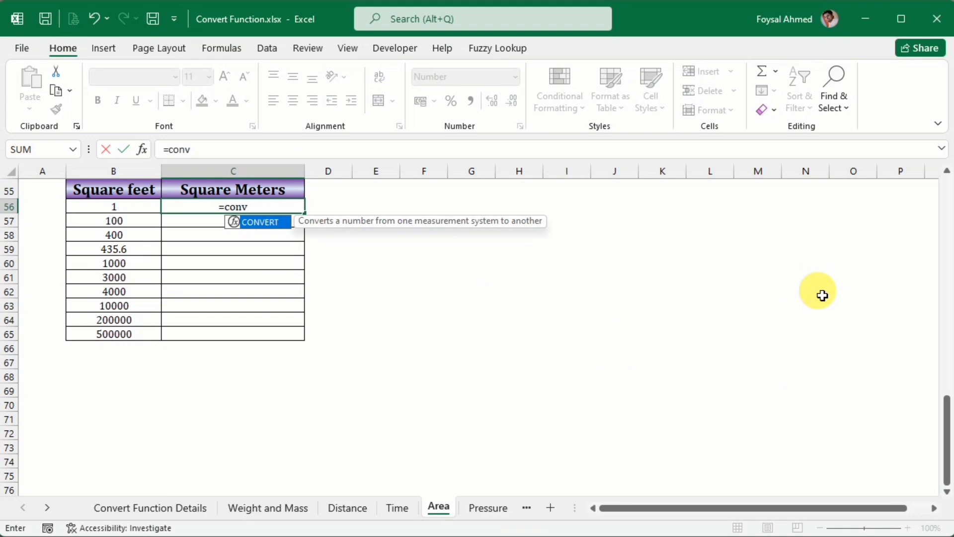
pyautogui.press('Tab')
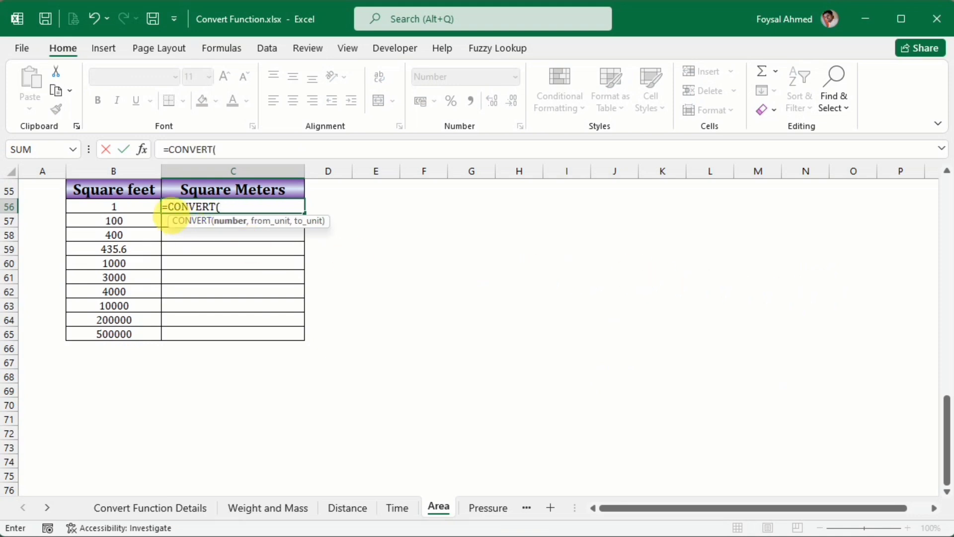
pyautogui.click(129, 212)
pyautogui.write(',')
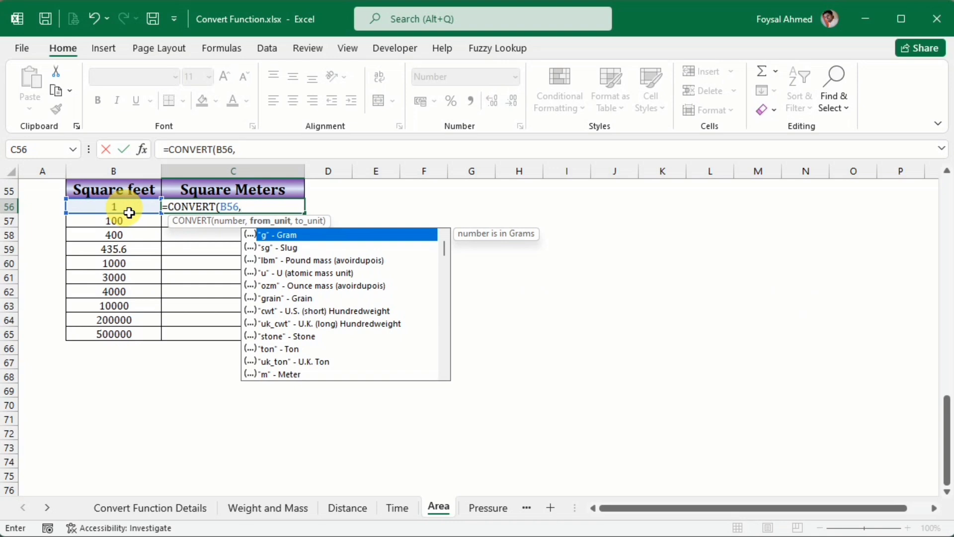
pyautogui.write('"')
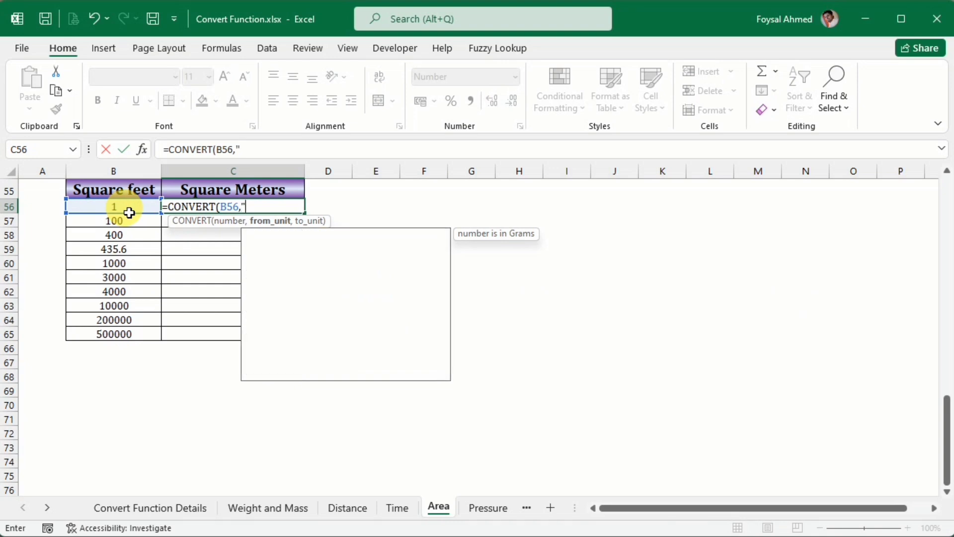
pyautogui.write('ft^2')
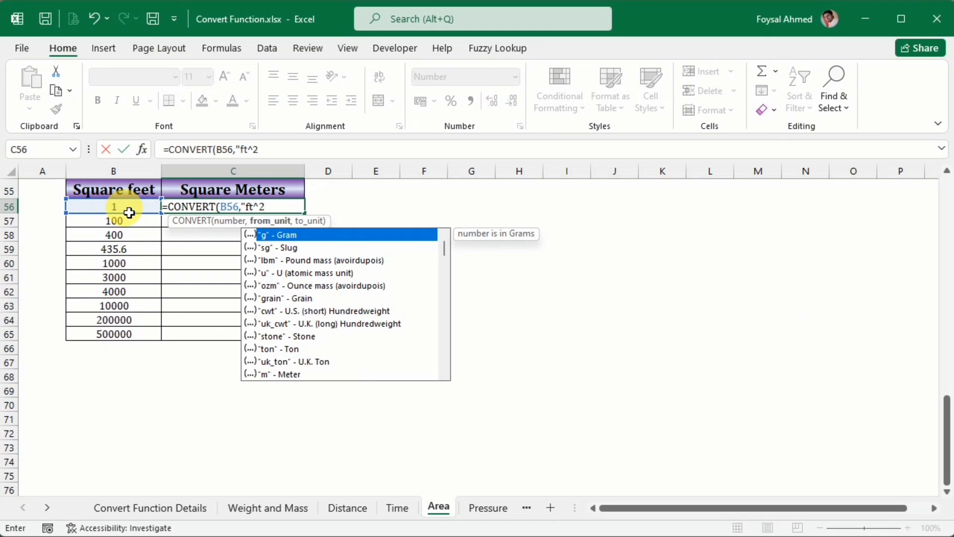
pyautogui.write('",')
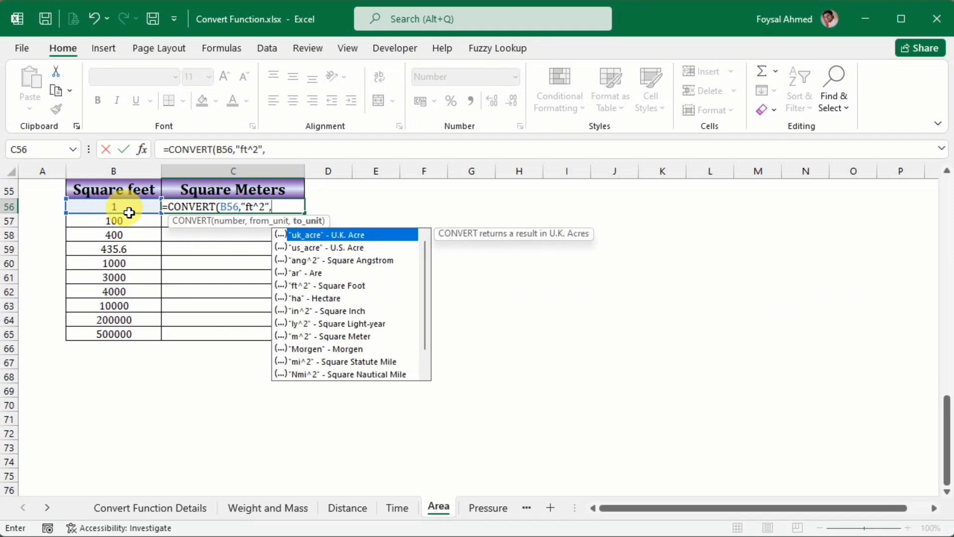
# Complete the C56 formula with the Square Meter unit "m^2" as to_unit.
pyautogui.press('Down')
pyautogui.press('Down')
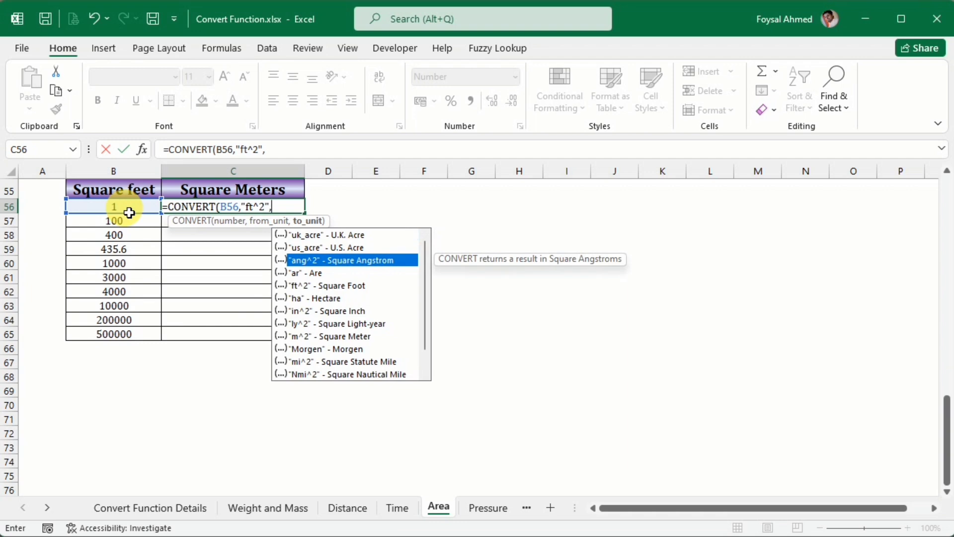
pyautogui.press('Down')
pyautogui.press('Down')
pyautogui.press('Down')
pyautogui.press('Down')
pyautogui.press('Down')
pyautogui.press('Down')
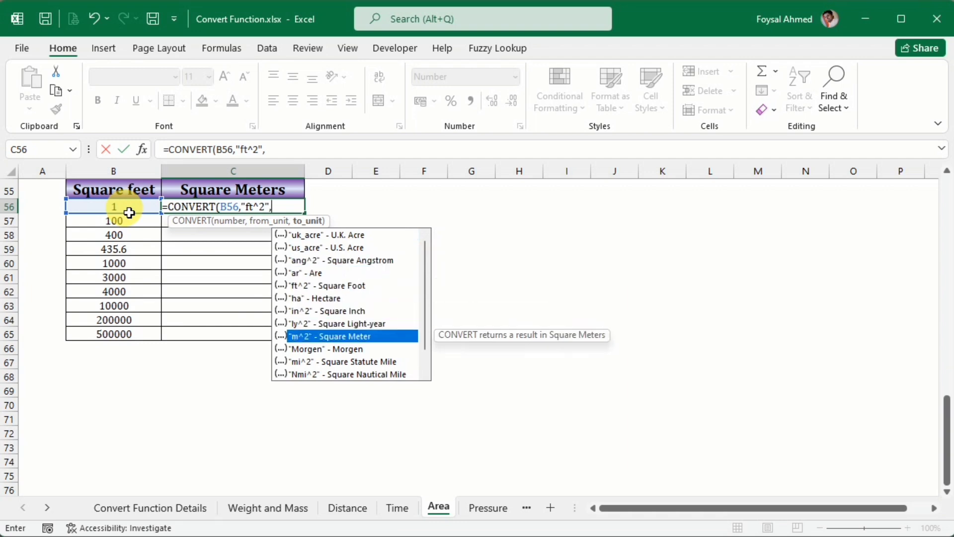
pyautogui.press('Tab')
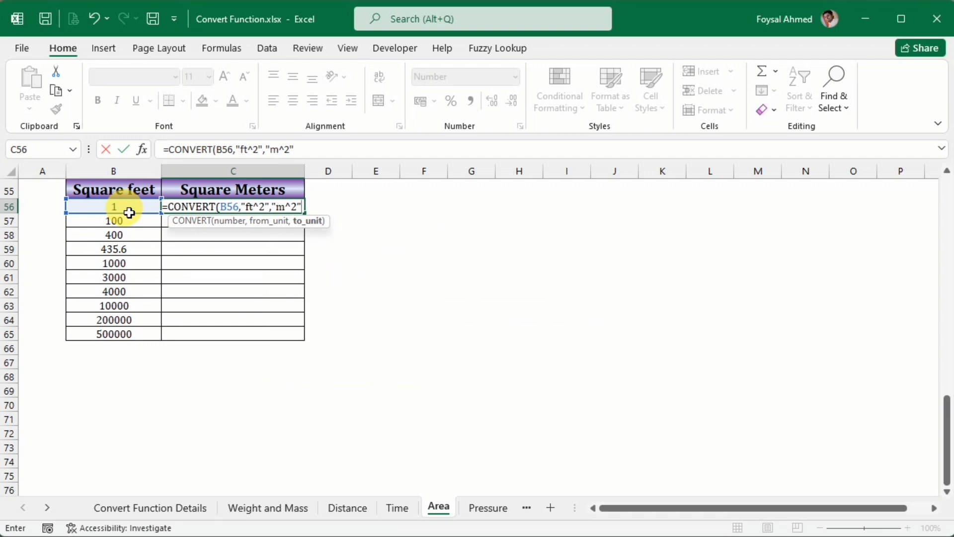
pyautogui.press('Return')
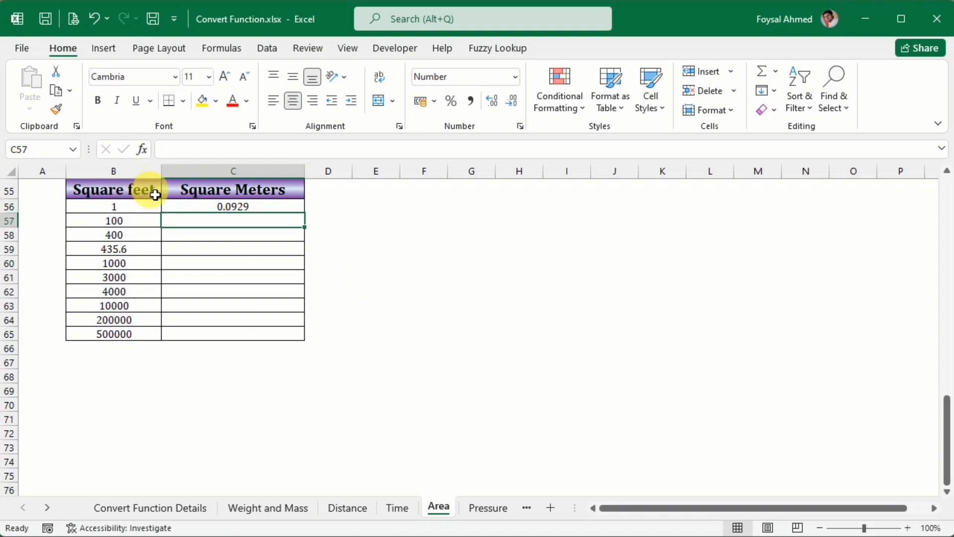
# Fill the C56 formula down the Square Meters column to C65.
pyautogui.click(245, 208)
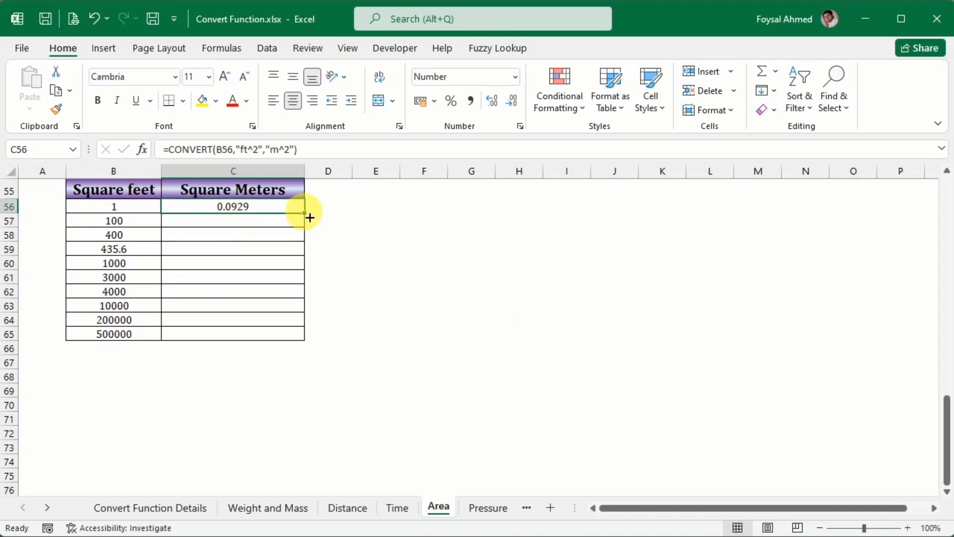
pyautogui.moveTo(308, 216); pyautogui.dragTo(300, 291)
pyautogui.moveTo(290, 342); pyautogui.dragTo(291, 343)
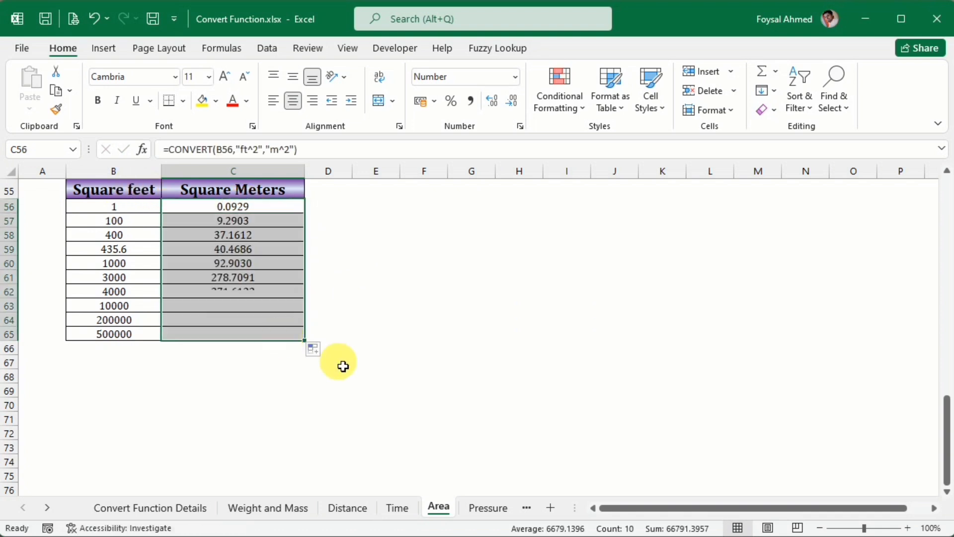
# On the Convert Function Details sheet, collapse the Area unit group and expand the Volume (or liquid measure) group.
pyautogui.scroll(-1, 447, 397)
pyautogui.scroll(18, 426, 402)
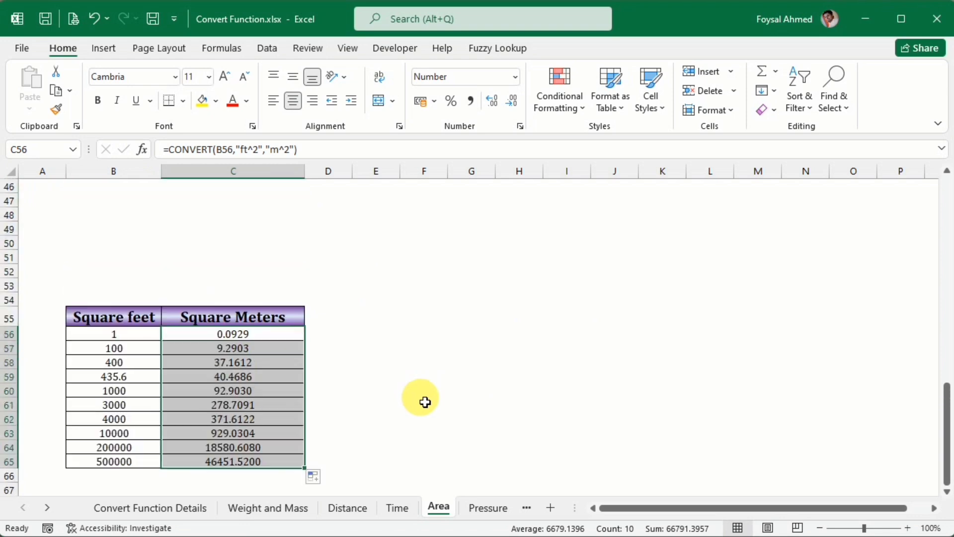
pyautogui.click(145, 507)
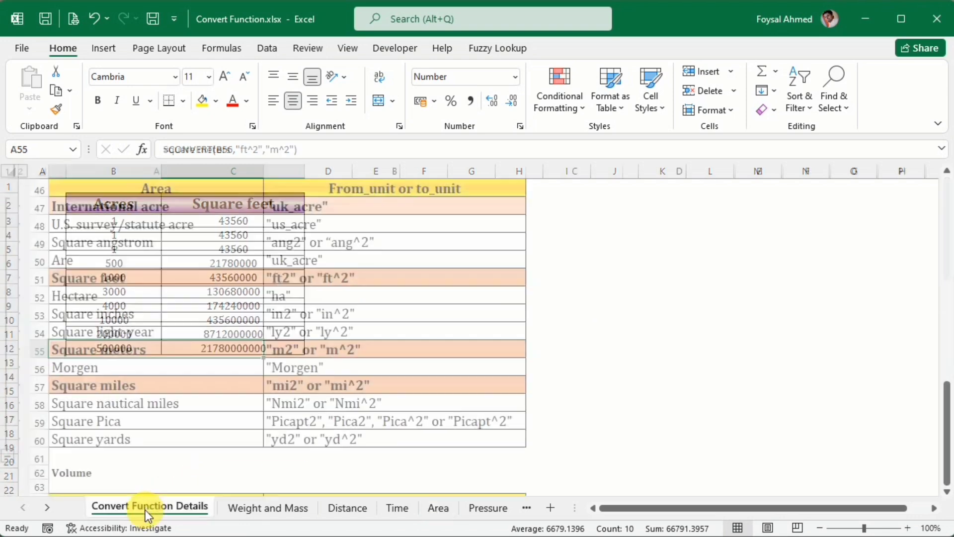
pyautogui.click(7, 456)
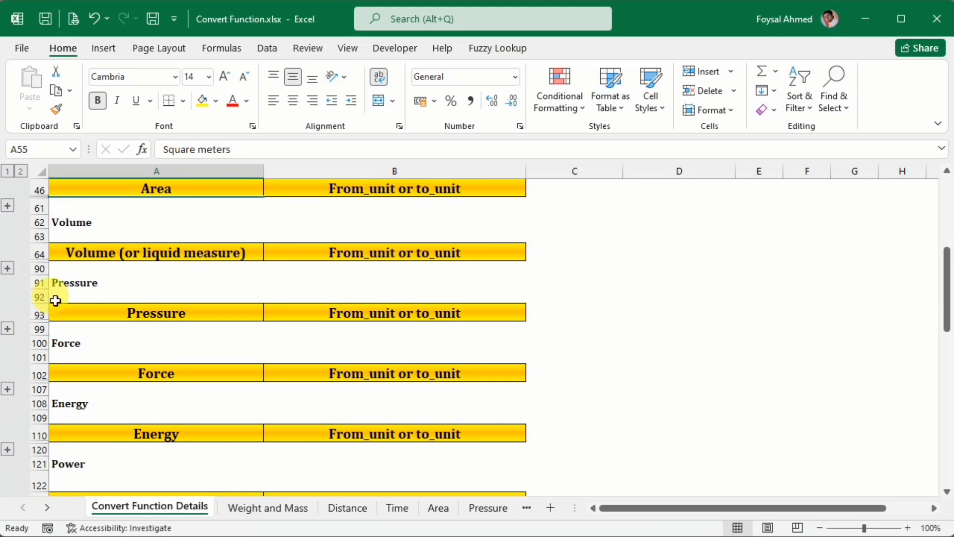
pyautogui.click(8, 269)
pyautogui.scroll(5, 340, 415)
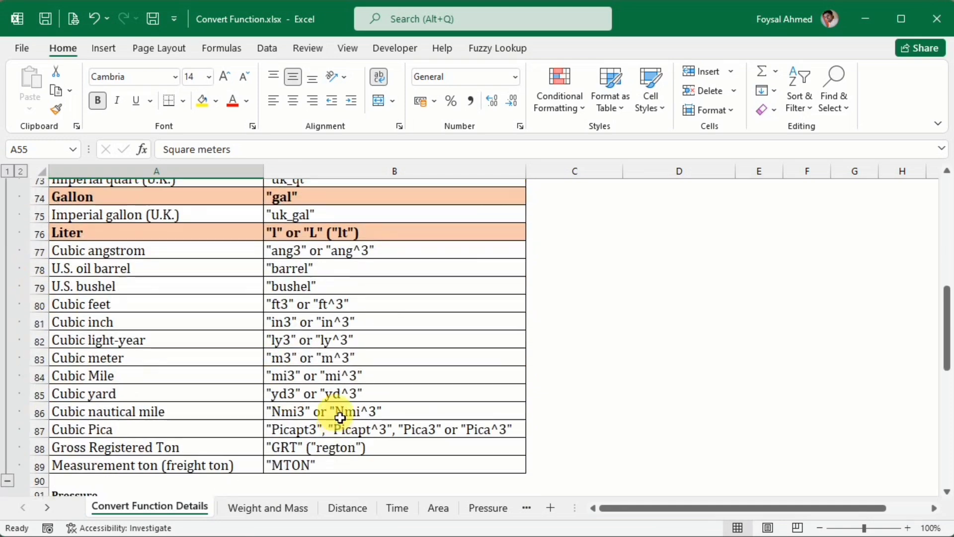
pyautogui.scroll(-2, 340, 418)
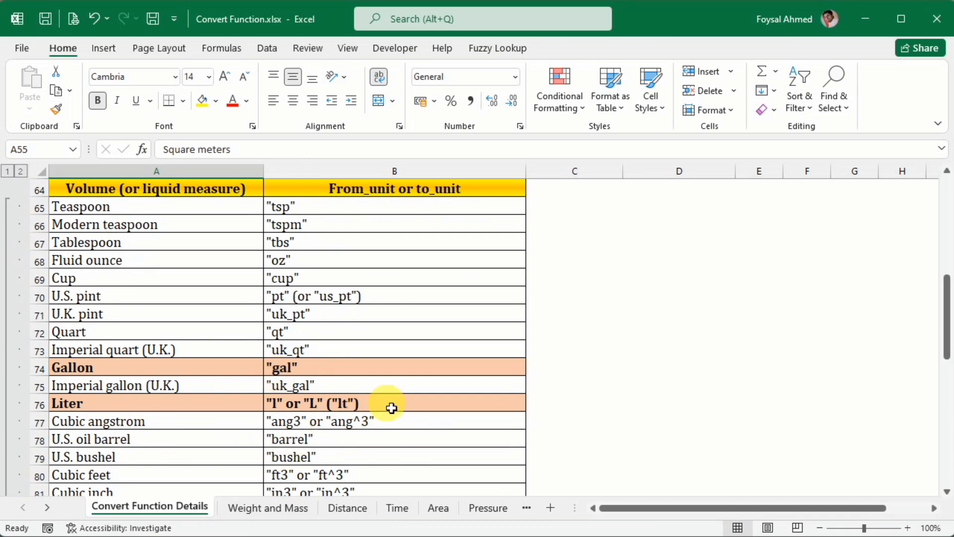
# Enter 1 in C74 beside the Gallon row as the value for a volume conversion.
pyautogui.click(583, 374)
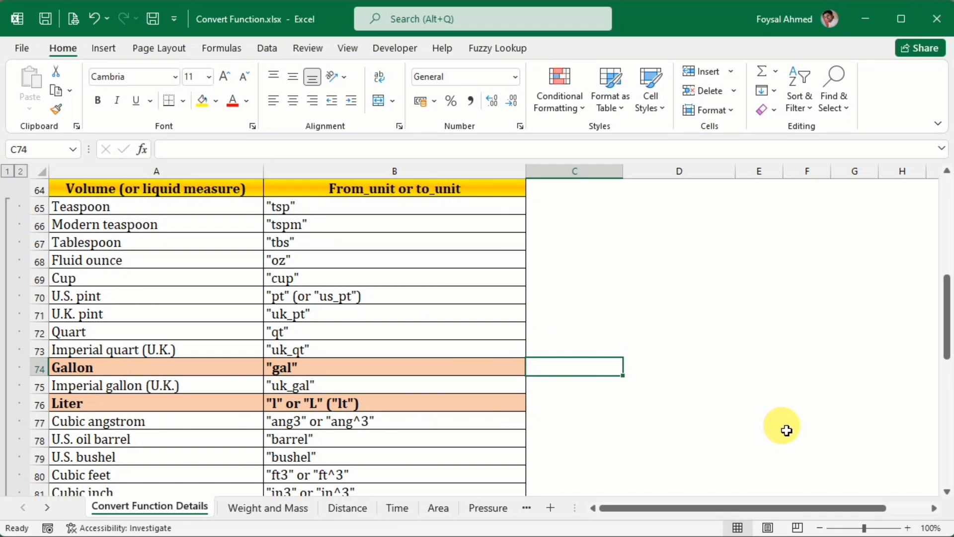
pyautogui.write('1')
pyautogui.press('Return')
pyautogui.press('Up')
pyautogui.press('Right')
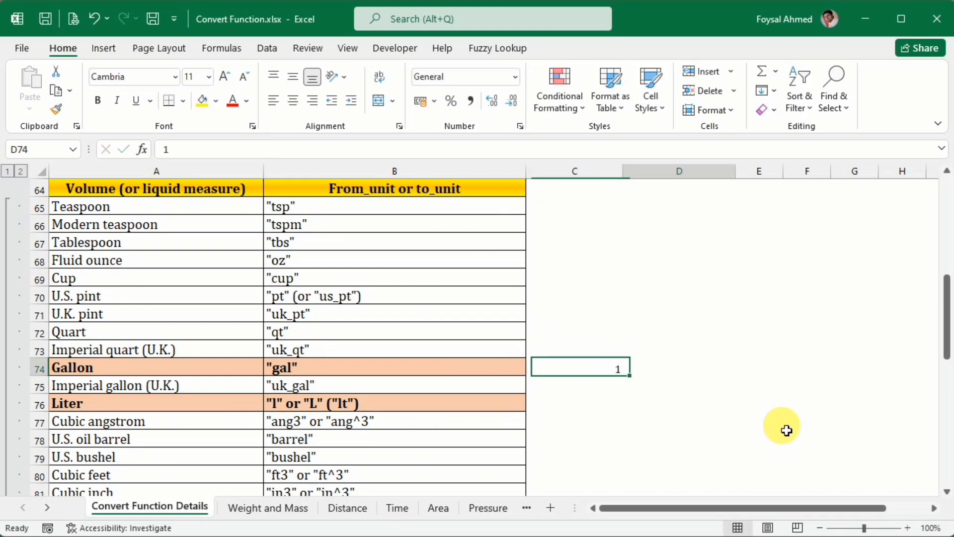
# Enter the gallon-to-liter formula =CONVERT(C74,"gal","lt") in D74.
pyautogui.write('=conv')
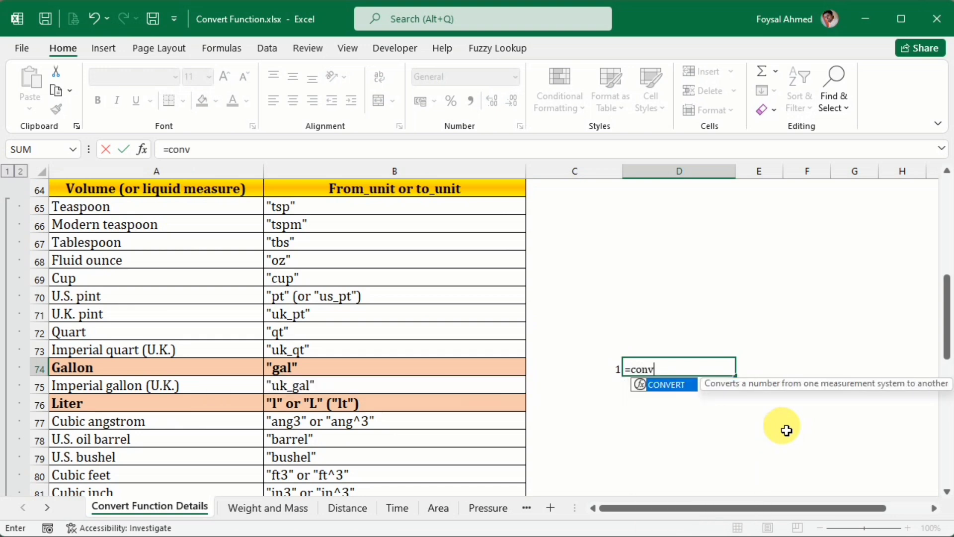
pyautogui.press('Tab')
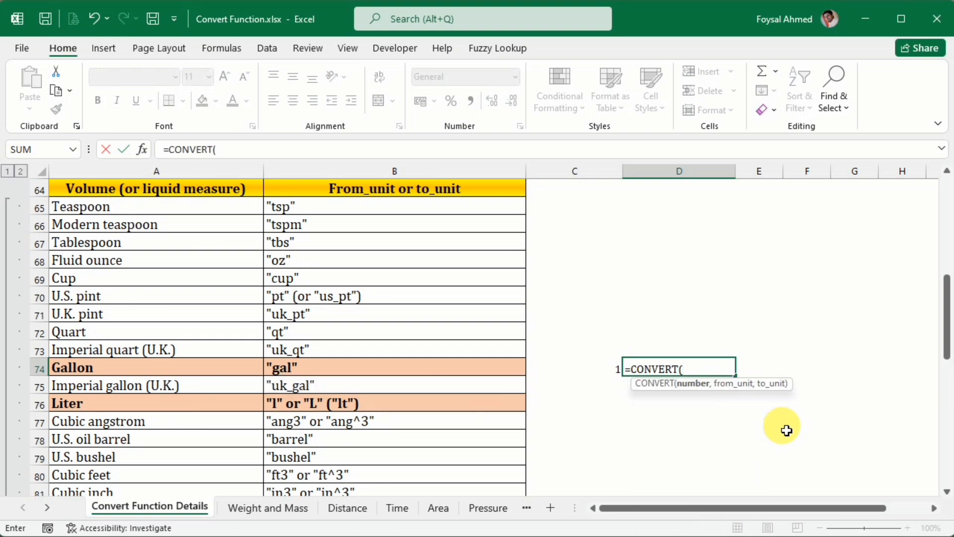
pyautogui.click(606, 371)
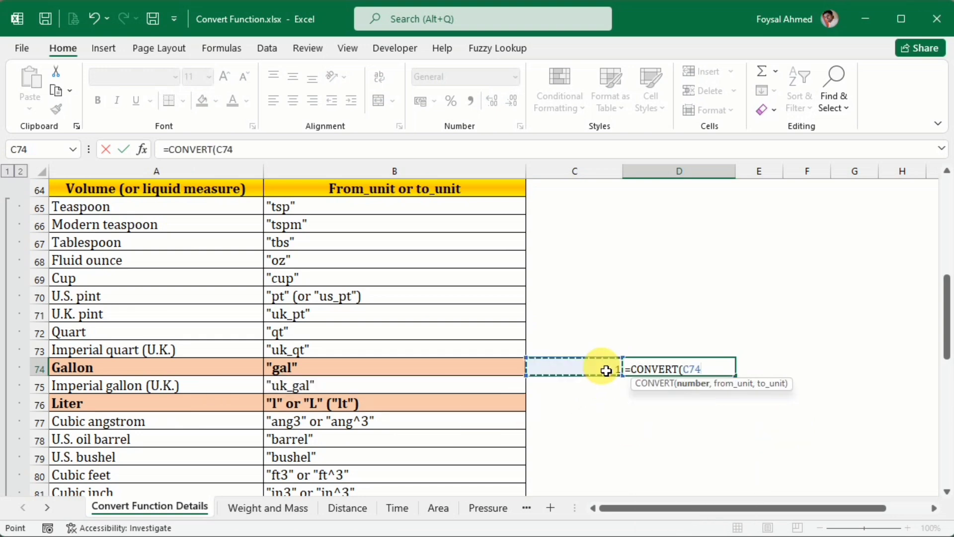
pyautogui.write(',')
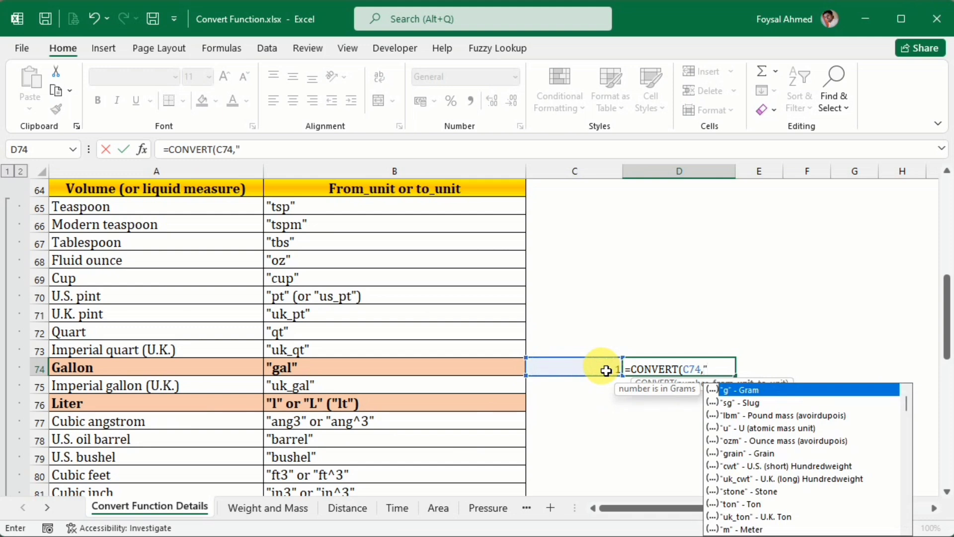
pyautogui.write('"gal",')
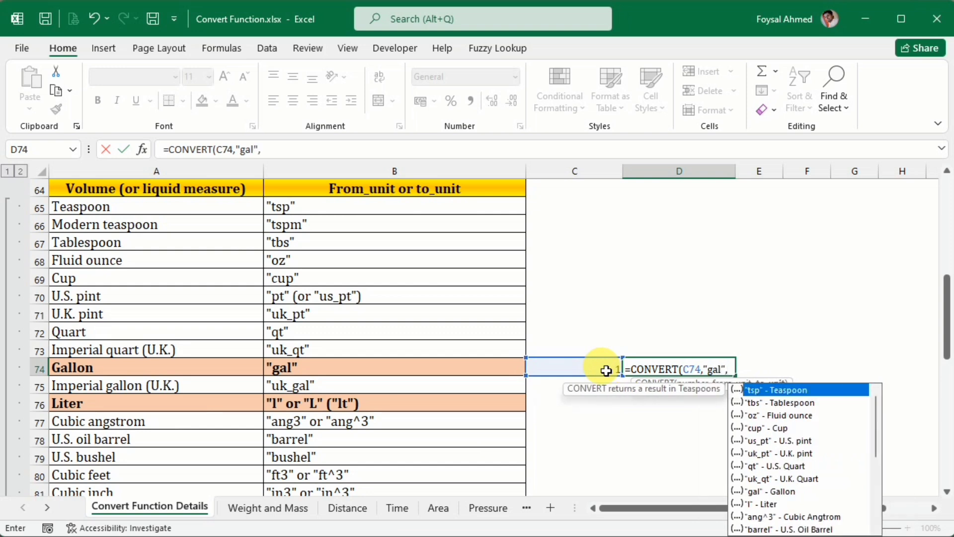
pyautogui.write('"lt"')
pyautogui.press('Return')
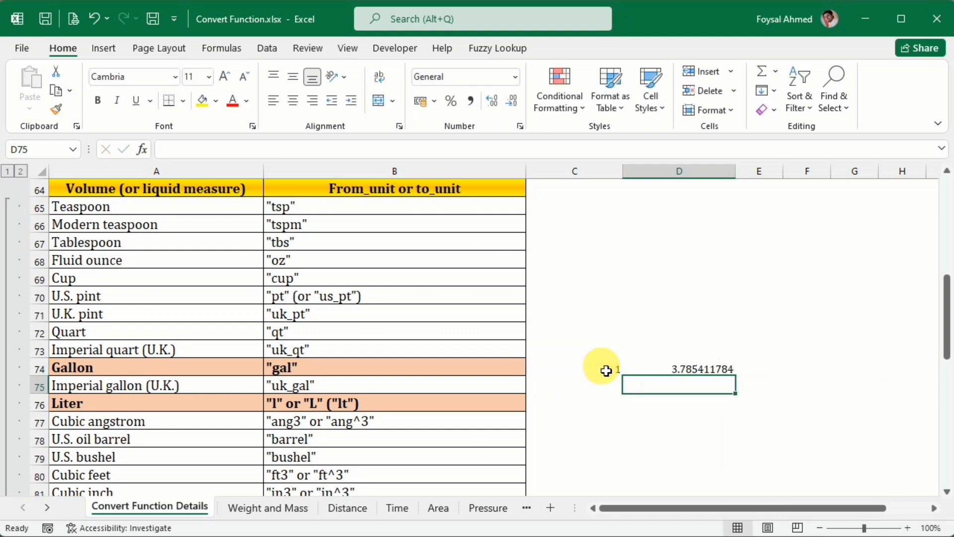
# Center the value in C74 horizontally.
pyautogui.click(702, 369)
pyautogui.click(607, 370)
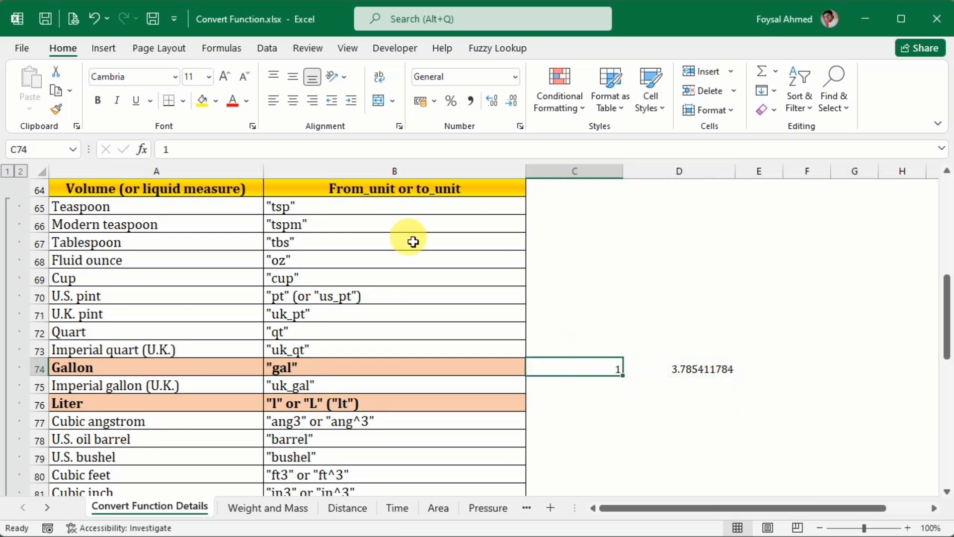
pyautogui.click(294, 101)
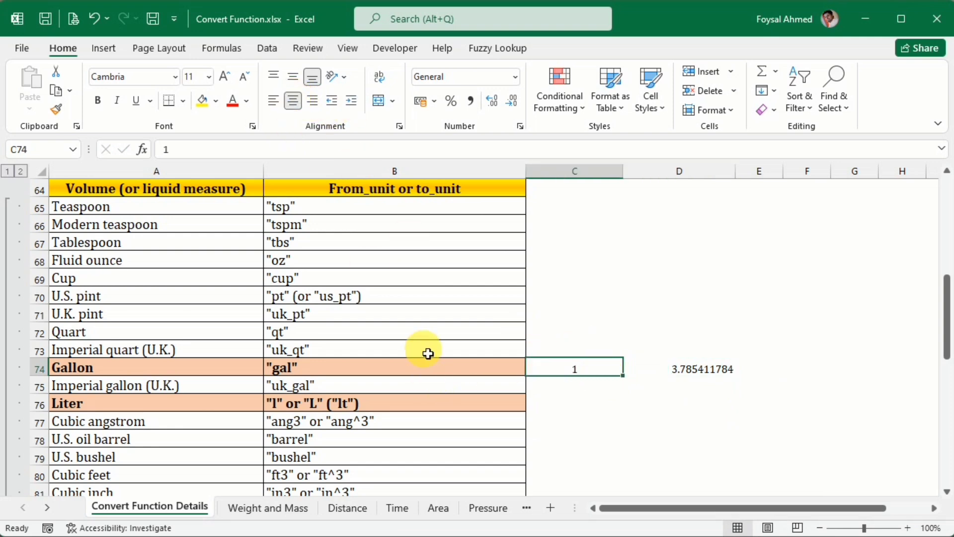
pyautogui.scroll(2, 441, 372)
pyautogui.scroll(-4, 441, 373)
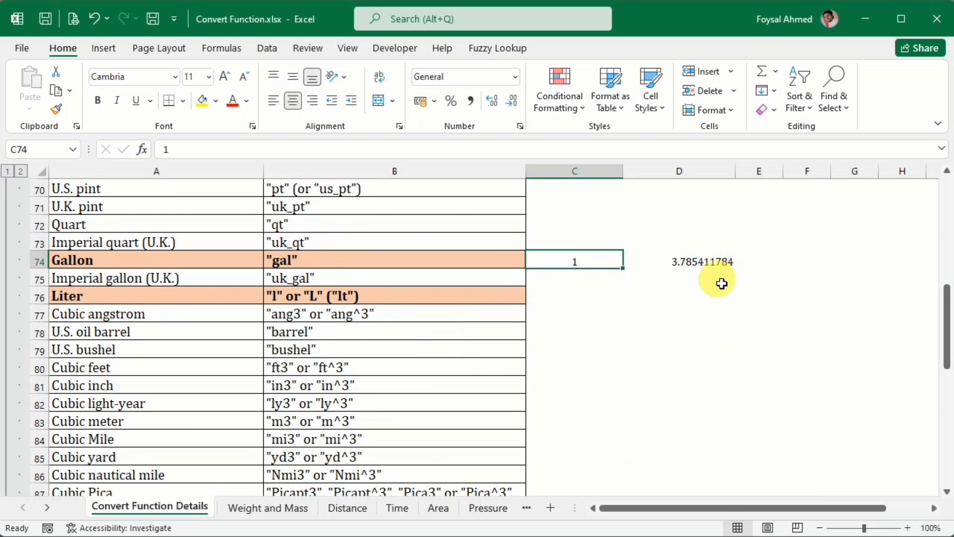
pyautogui.scroll(-1, 322, 323)
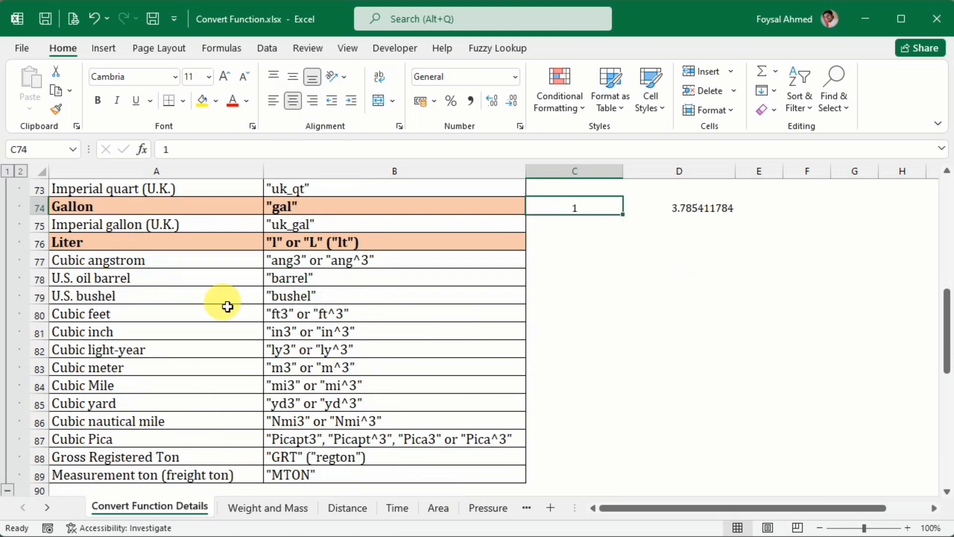
pyautogui.scroll(-2, 170, 443)
pyautogui.scroll(5, 168, 442)
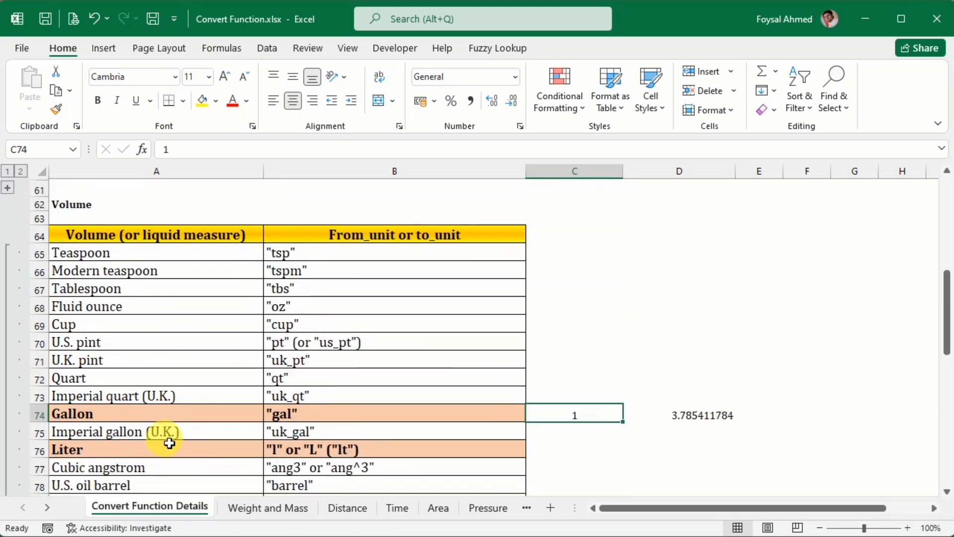
# Collapse the Volume unit group and expand the Pressure group to review its units from Pascal to Torr.
pyautogui.scroll(-5, 168, 435)
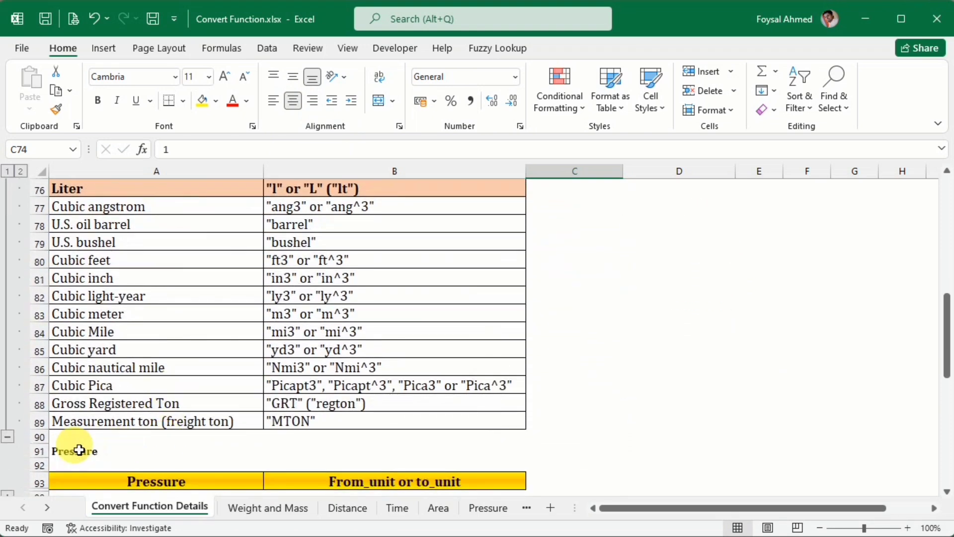
pyautogui.click(8, 437)
pyautogui.scroll(-1, 89, 391)
pyautogui.scroll(1, 82, 348)
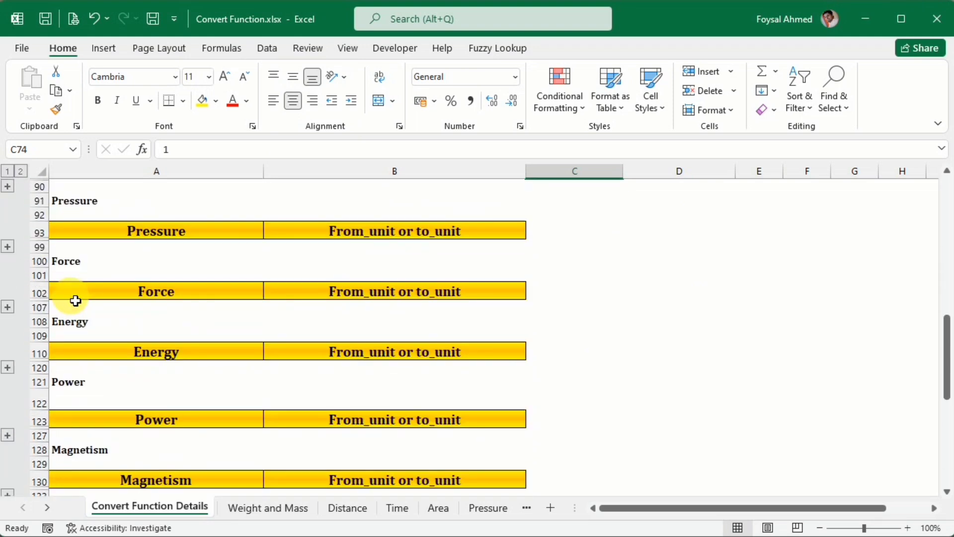
pyautogui.click(7, 247)
pyautogui.scroll(1, 256, 335)
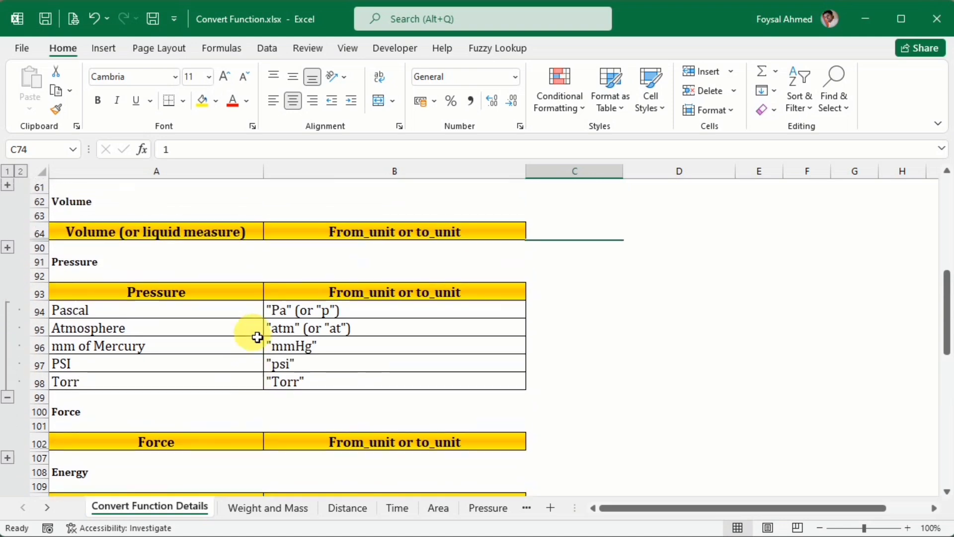
pyautogui.click(163, 317)
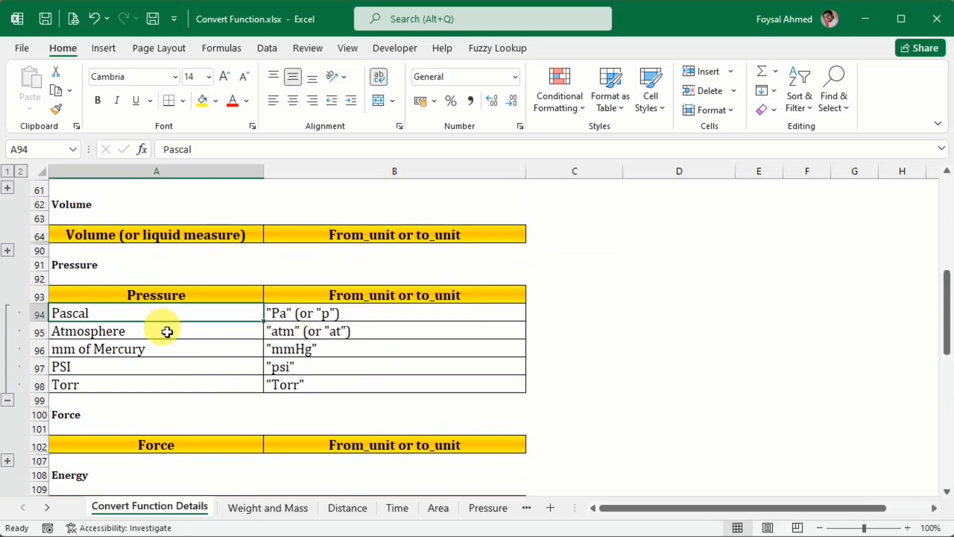
pyautogui.click(166, 331)
pyautogui.click(165, 370)
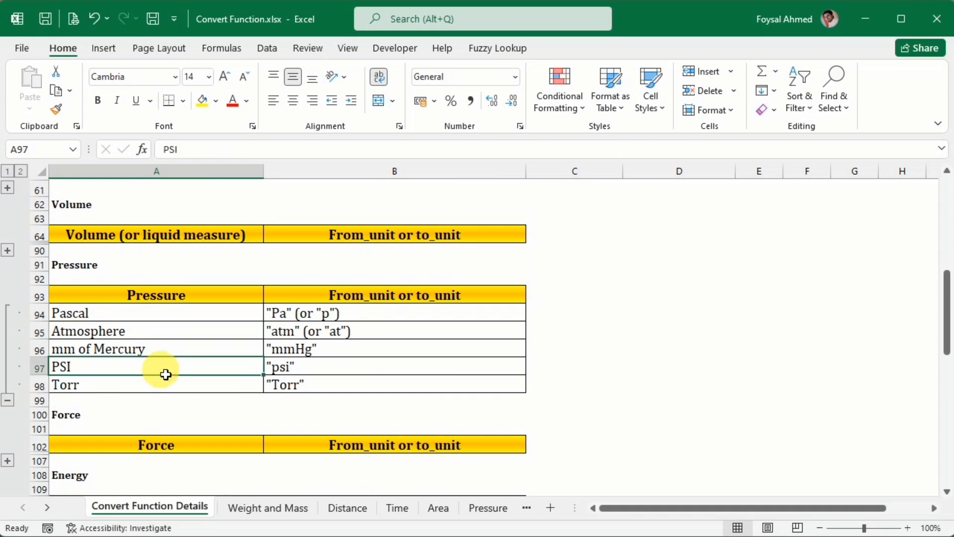
pyautogui.click(222, 354)
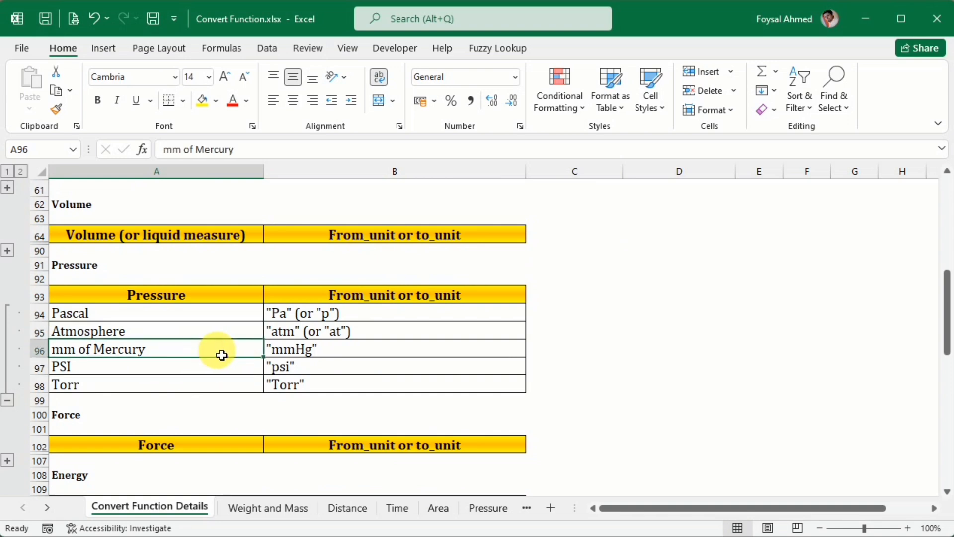
pyautogui.click(207, 385)
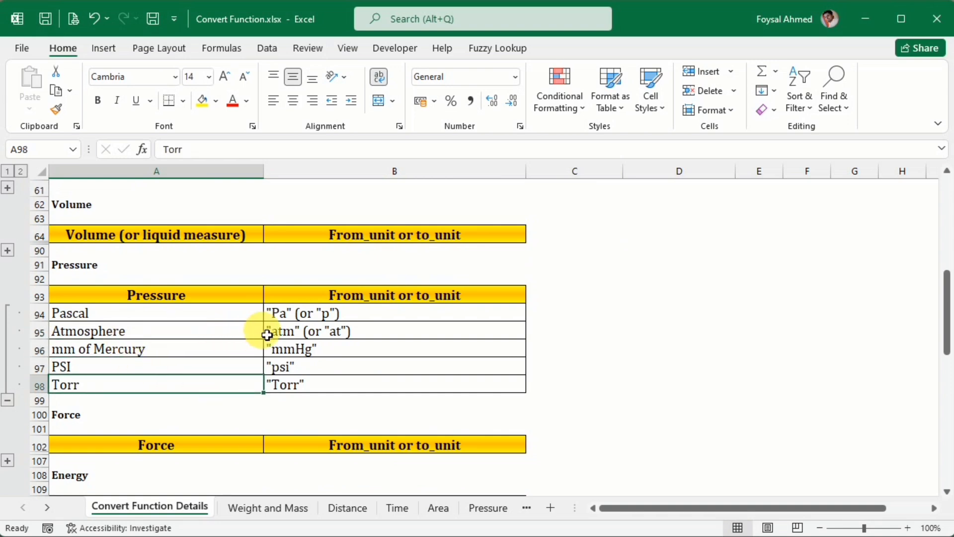
# On the Pressure sheet, enter =CONVERT(B3,"atm","psi") in C3 and fill the formula down through C12.
pyautogui.click(501, 508)
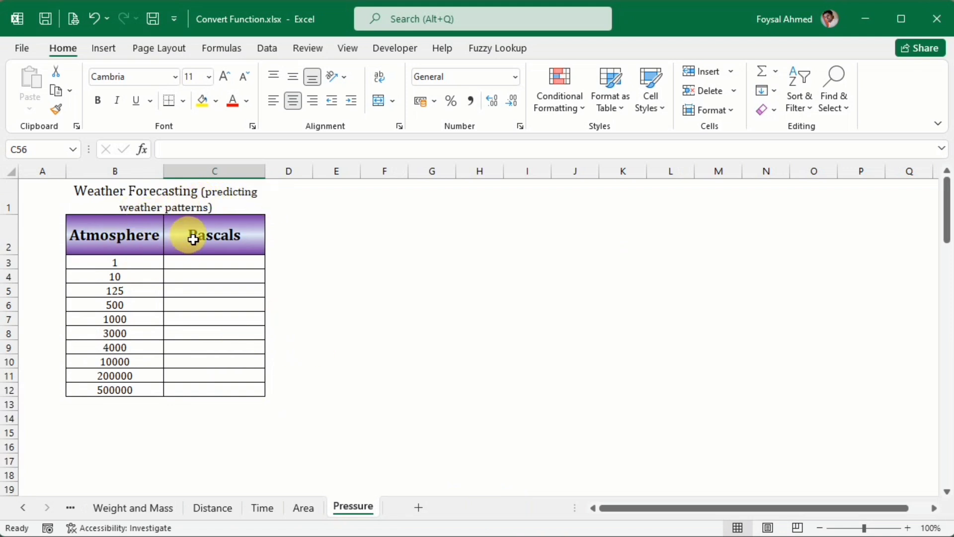
pyautogui.click(194, 268)
pyautogui.write('=')
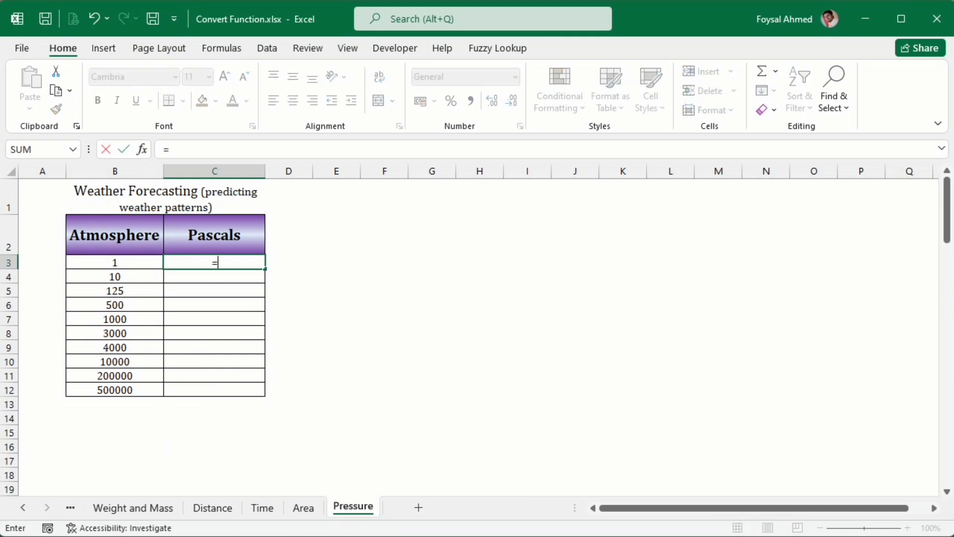
pyautogui.write('conv')
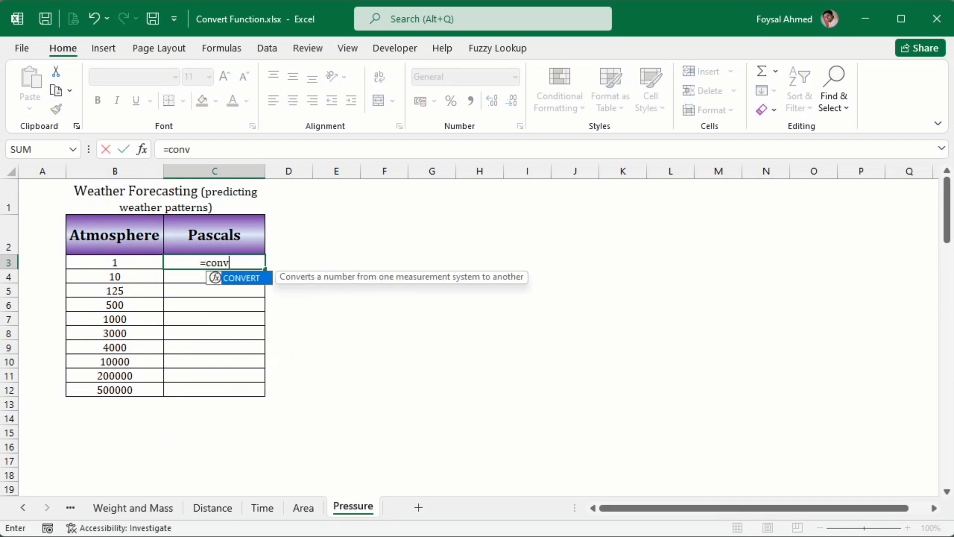
pyautogui.press('Tab')
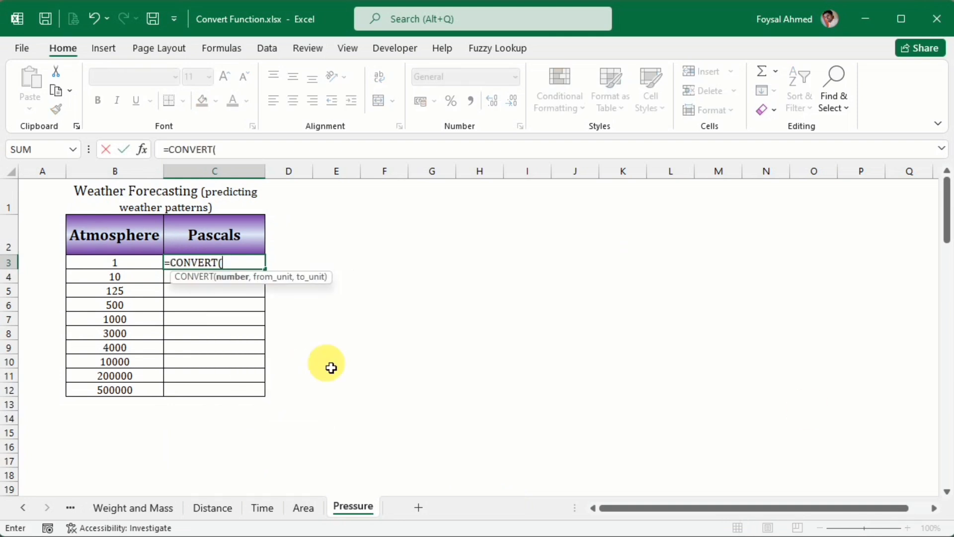
pyautogui.click(119, 264)
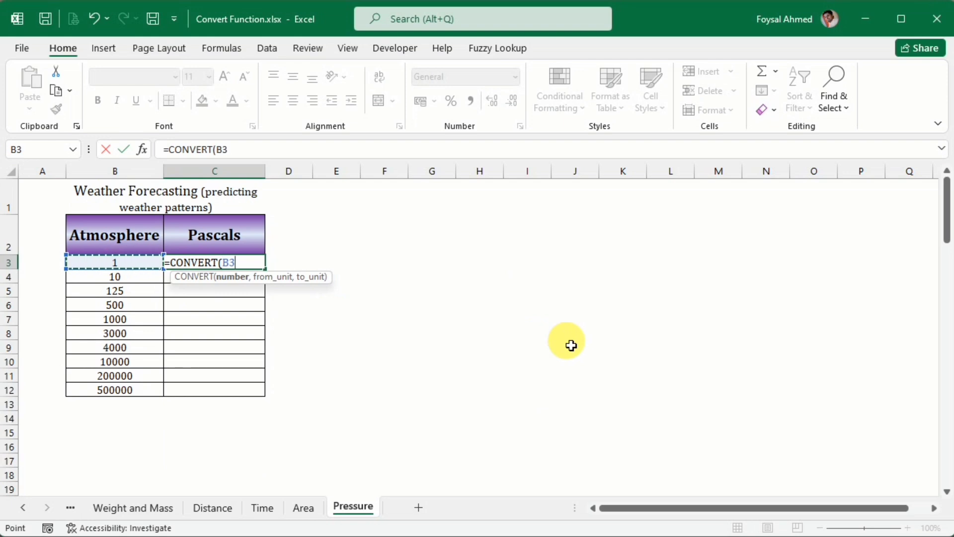
pyautogui.write(',')
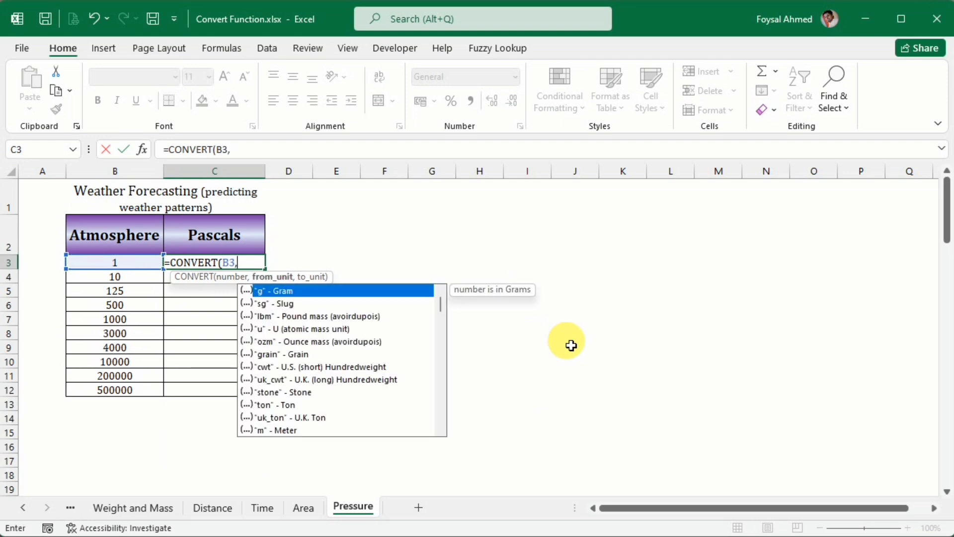
pyautogui.write('"atm",')
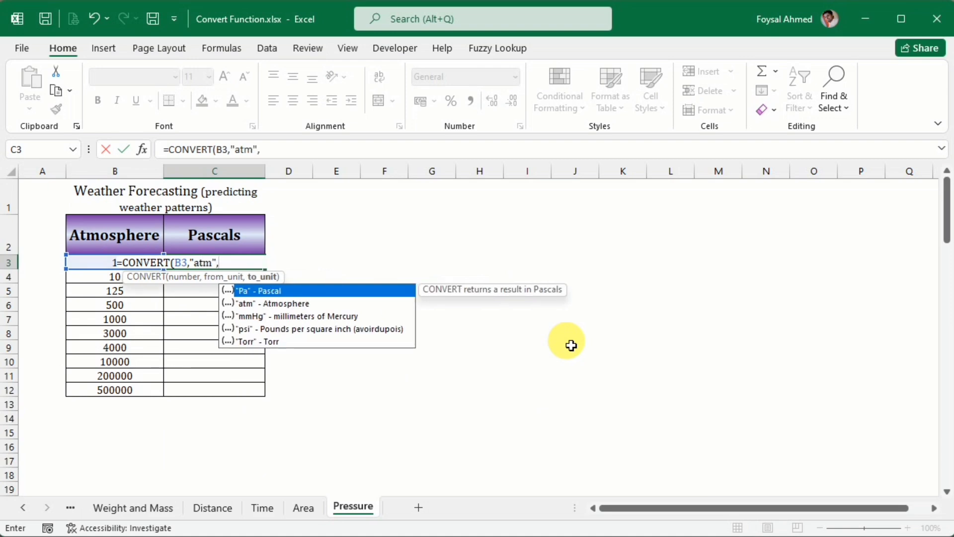
pyautogui.press('Down')
pyautogui.press('Down')
pyautogui.press('Down')
pyautogui.press('Tab')
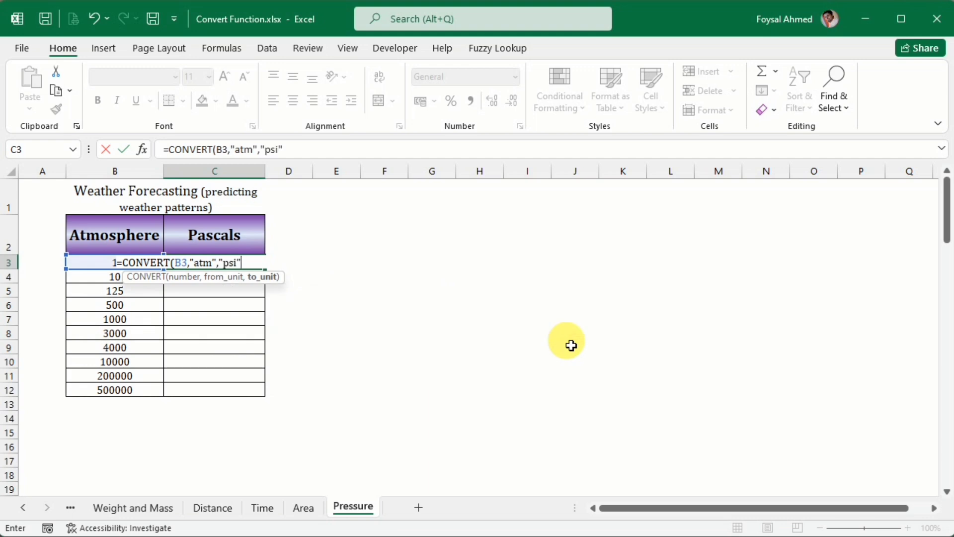
pyautogui.press('Return')
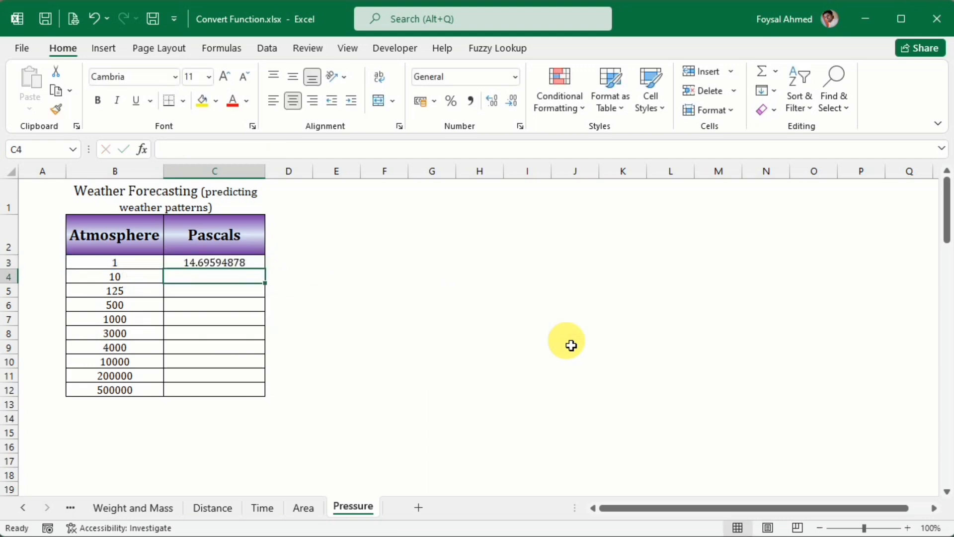
pyautogui.click(254, 263)
pyautogui.moveTo(270, 273); pyautogui.dragTo(261, 395)
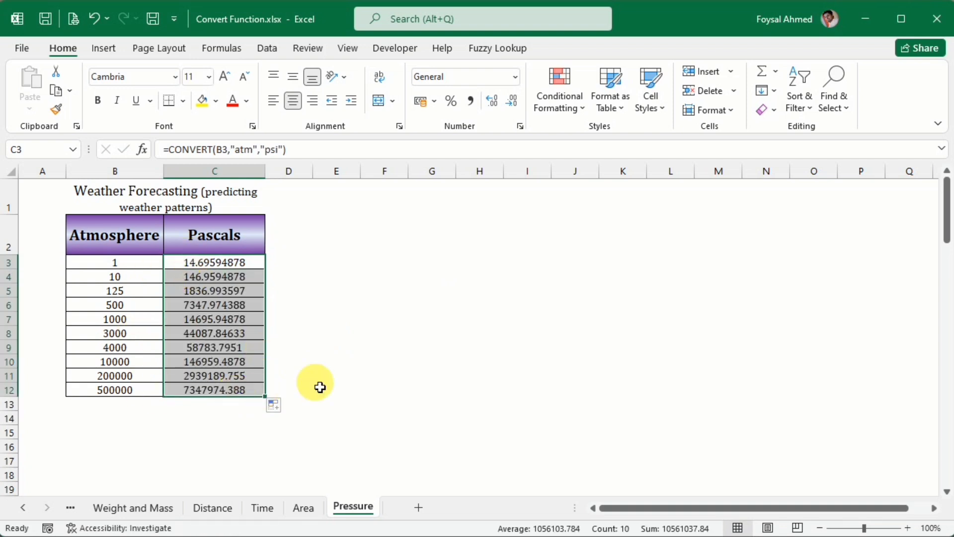
# Select C28 in the Medical Applications table and look up the mm of Mercury unit code on the Convert Function Details sheet.
pyautogui.scroll(-4, 319, 386)
pyautogui.scroll(-4, 319, 386)
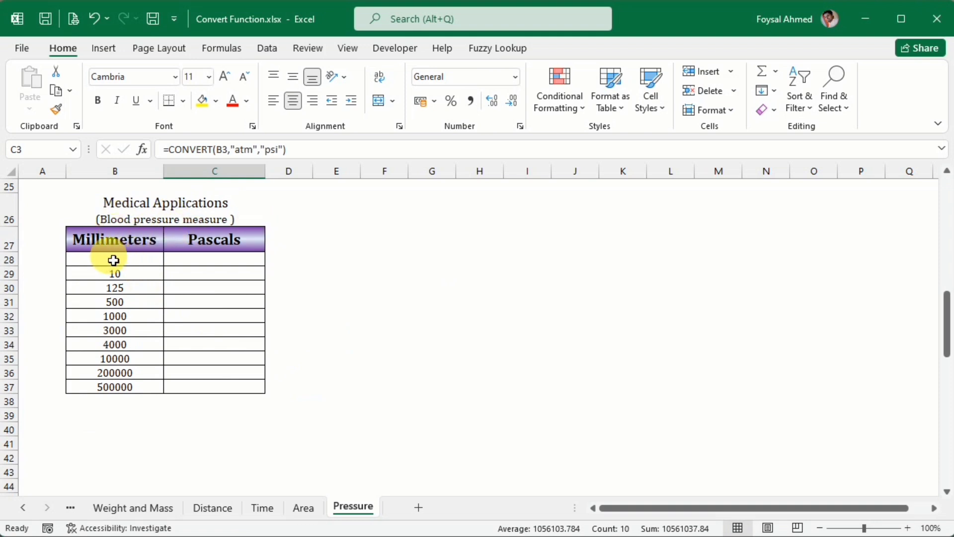
pyautogui.click(202, 261)
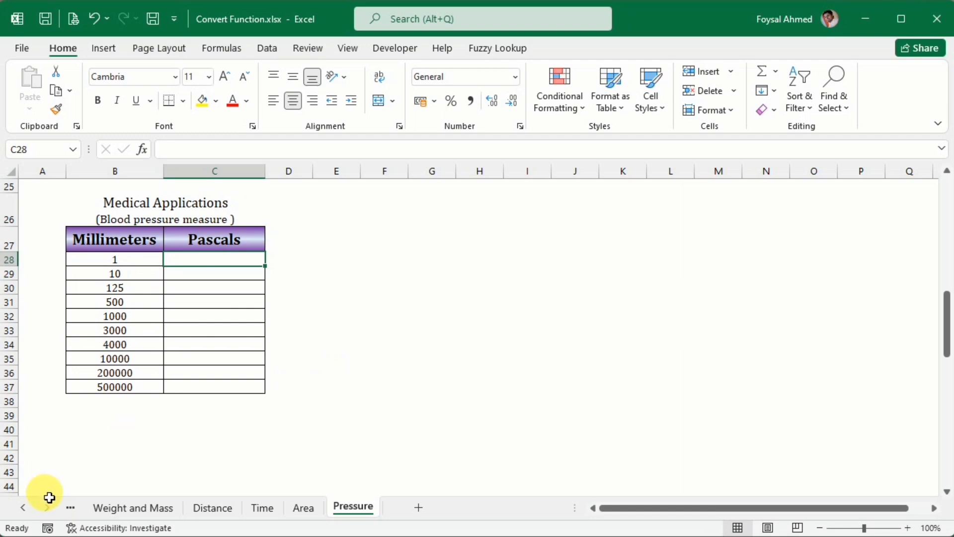
pyautogui.click(21, 508)
pyautogui.click(107, 509)
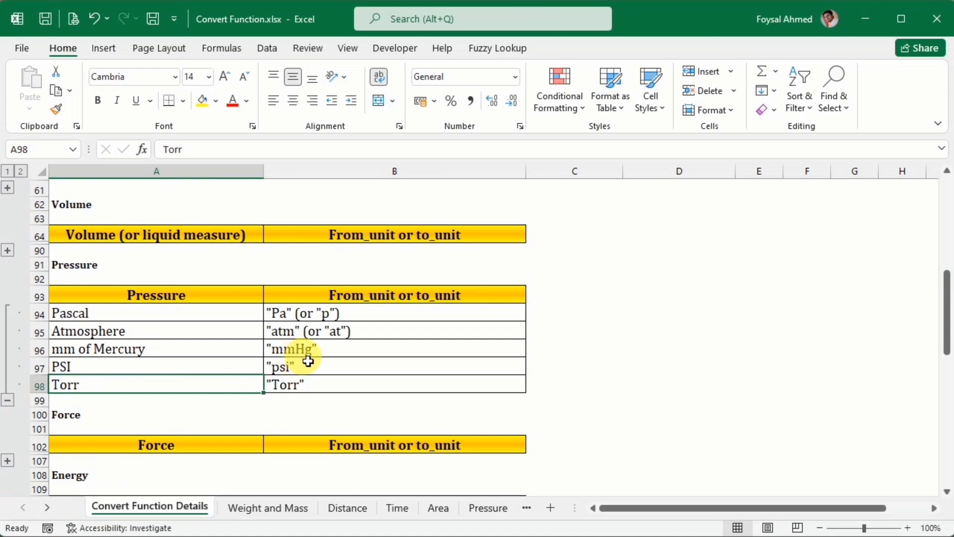
pyautogui.click(499, 506)
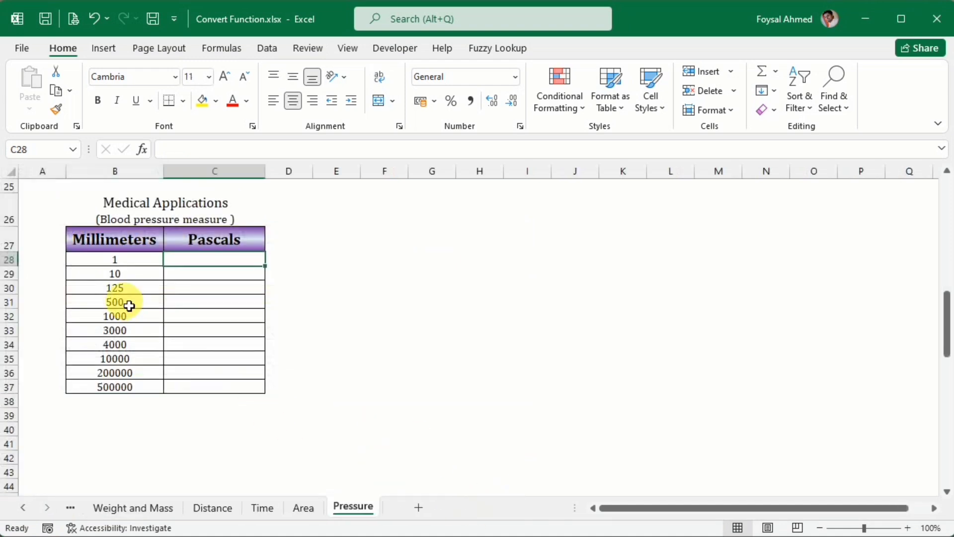
# Enter the formula =CONVERT(B28,"hhgm","psi") in C28 of the blood pressure table.
pyautogui.write('=')
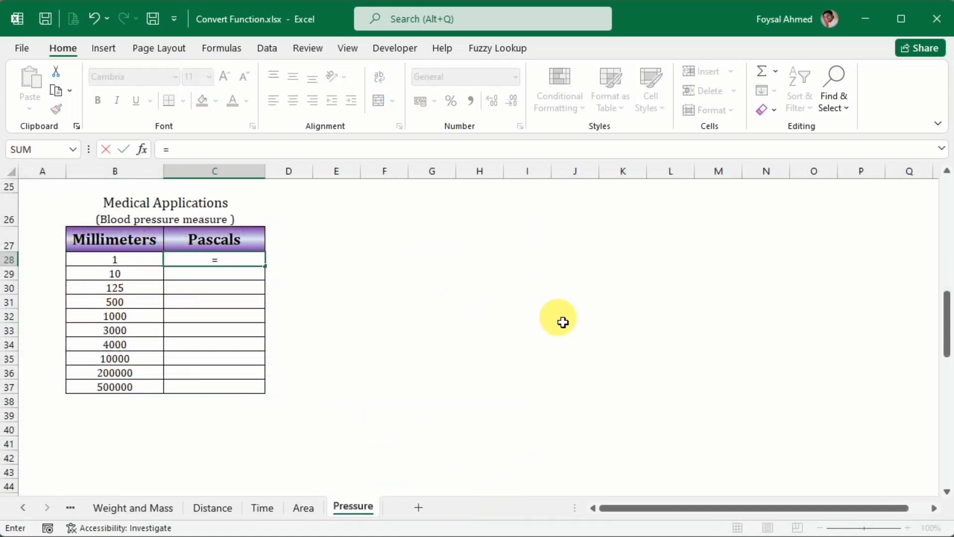
pyautogui.write('conver')
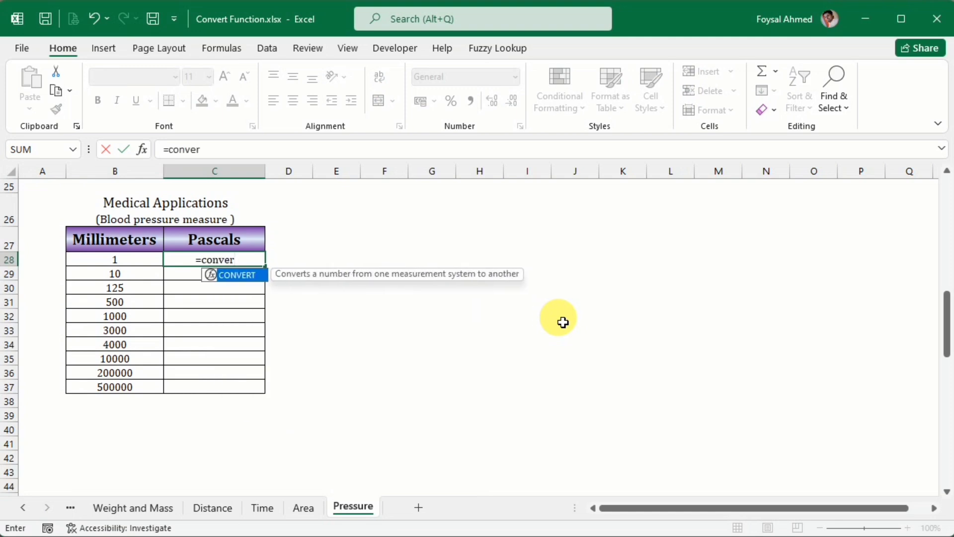
pyautogui.press('Tab')
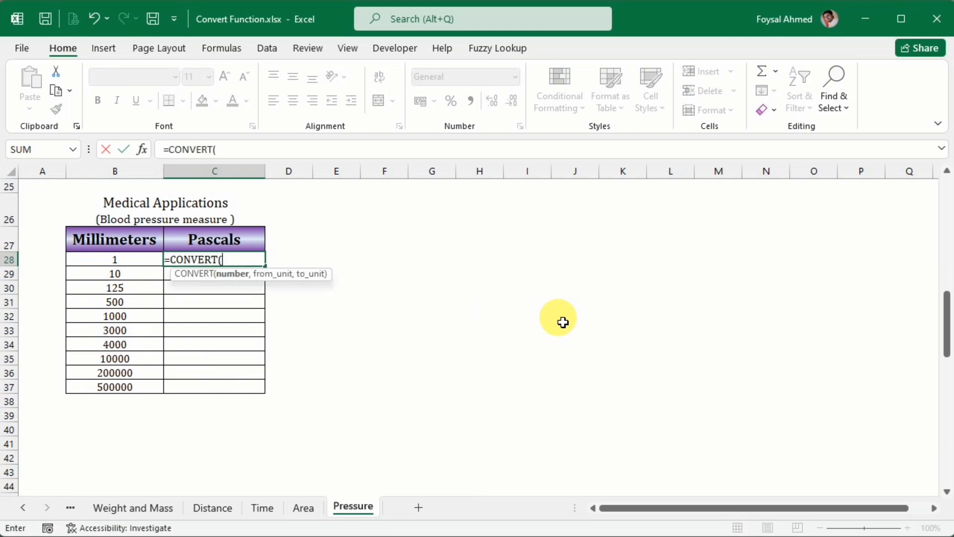
pyautogui.click(103, 260)
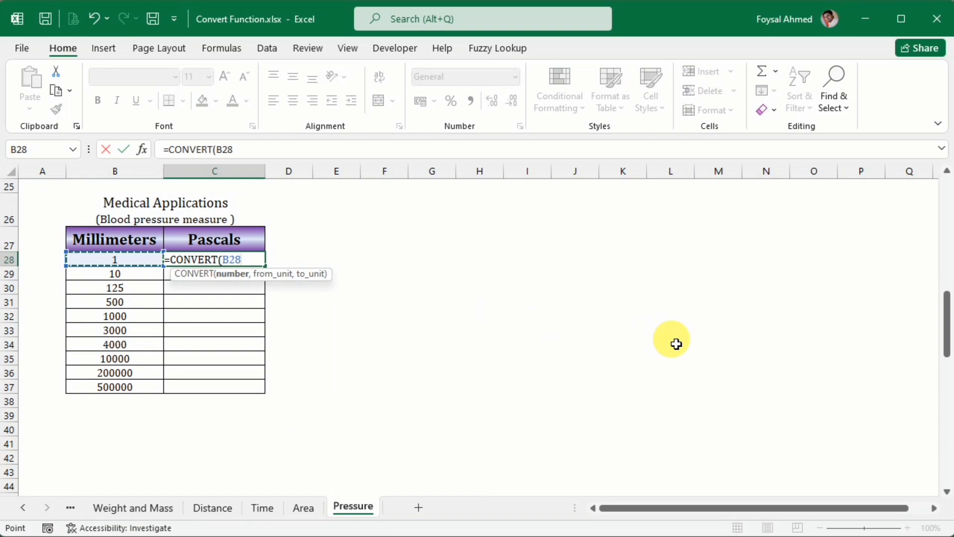
pyautogui.write(',')
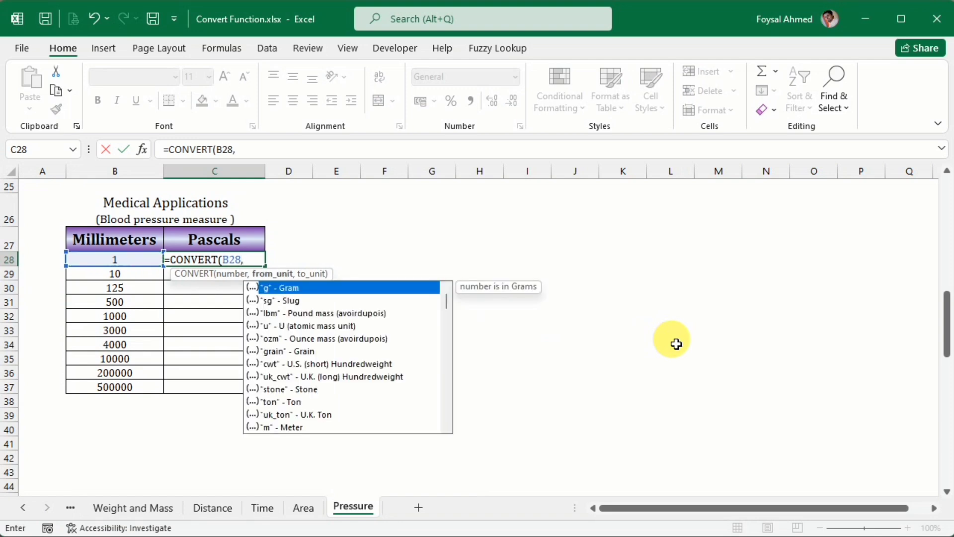
pyautogui.write('"hhgm')
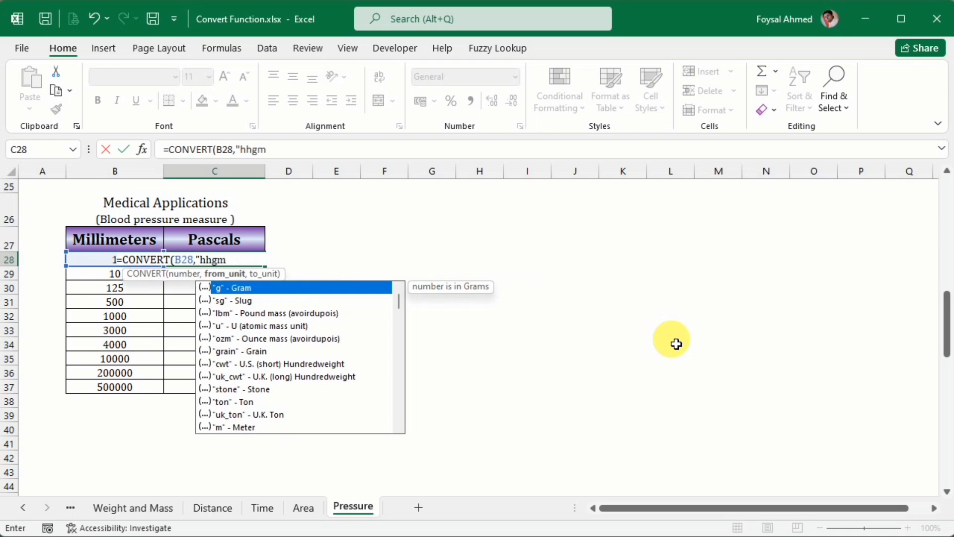
pyautogui.write('",')
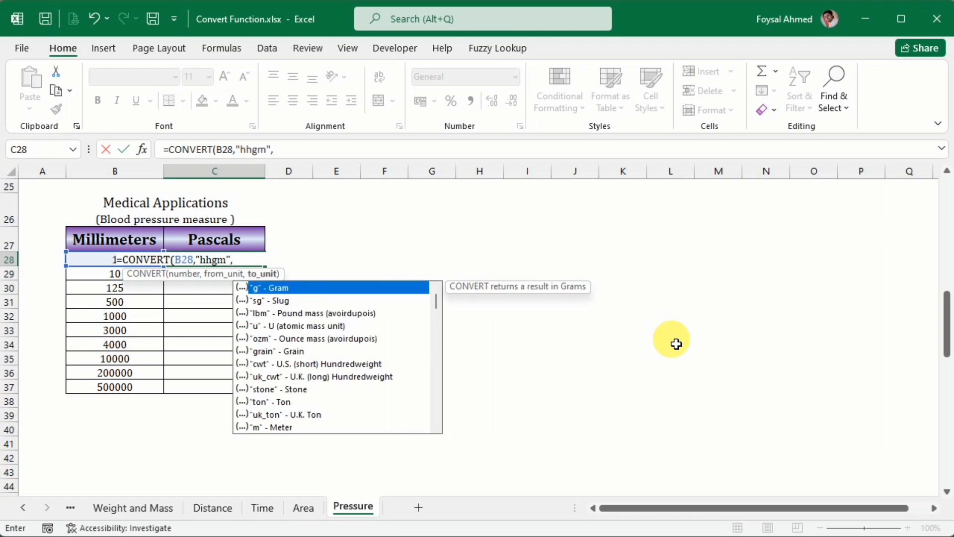
pyautogui.write('"psi"')
pyautogui.press('Return')
pyautogui.press('Up')
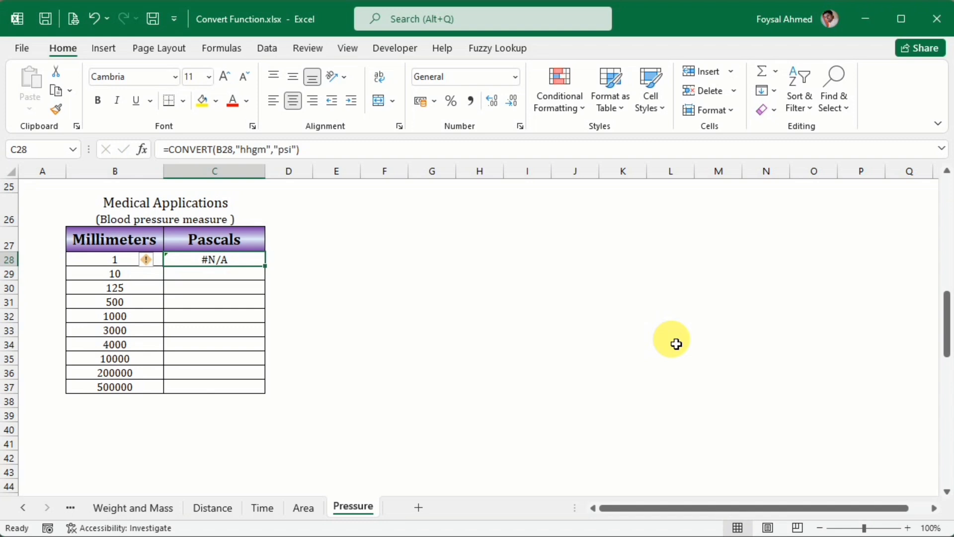
# Recheck the pressure unit codes on the Convert Function Details sheet and change the from-unit in C28's formula to "mmgm".
pyautogui.click(20, 508)
pyautogui.click(138, 508)
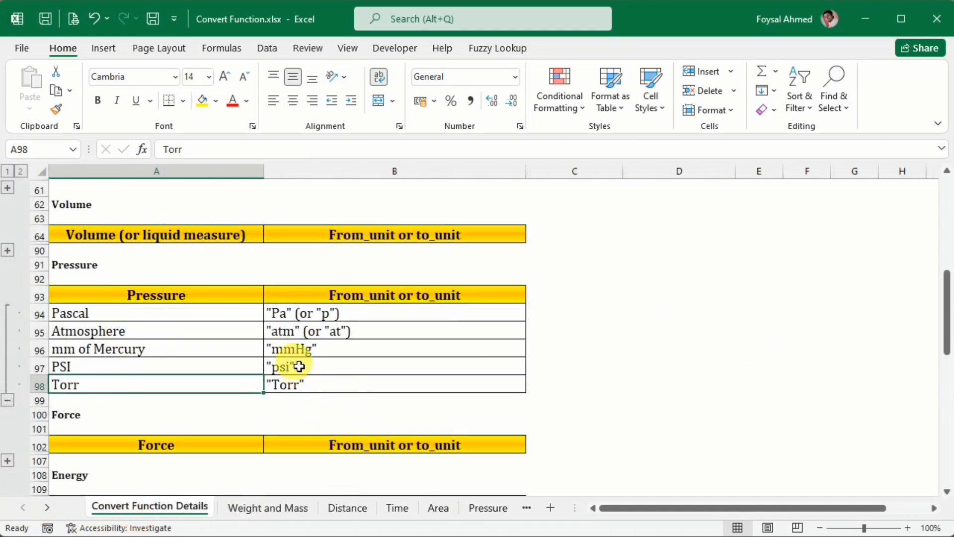
pyautogui.click(489, 507)
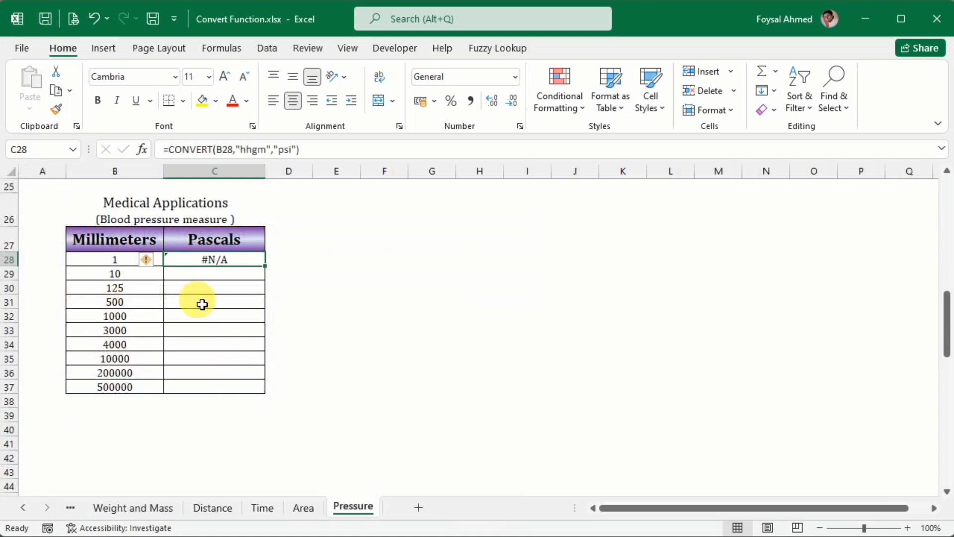
pyautogui.doubleClick(198, 259)
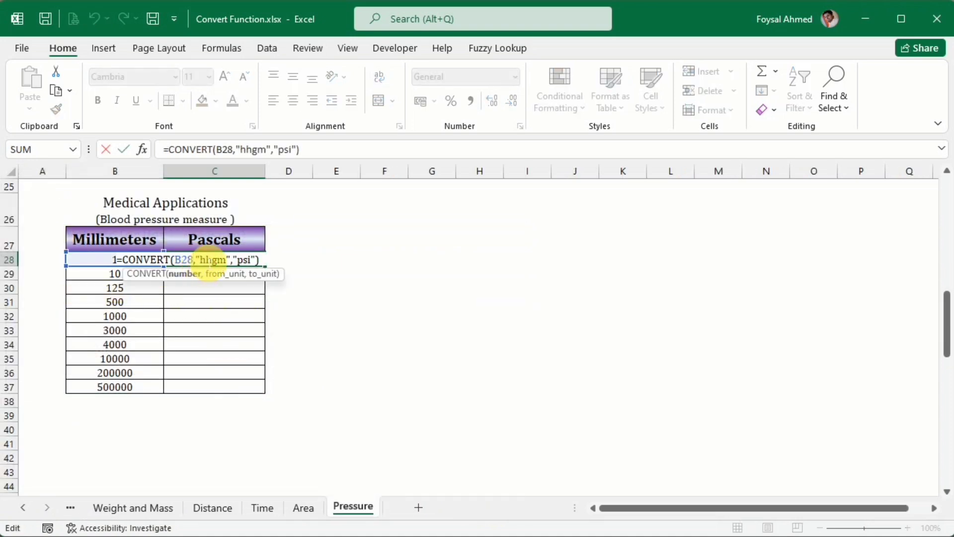
pyautogui.write('mm')
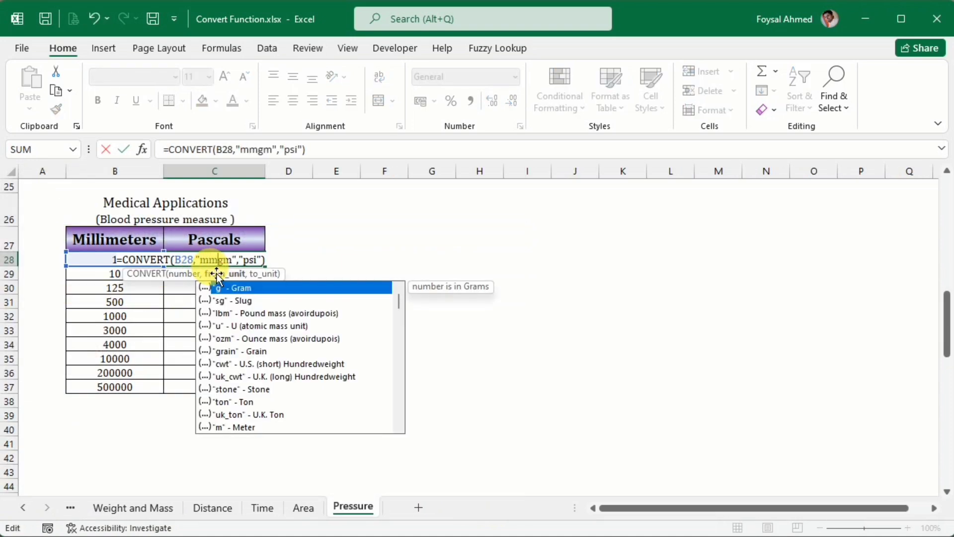
pyautogui.hotkey('ctrl', 'Return')
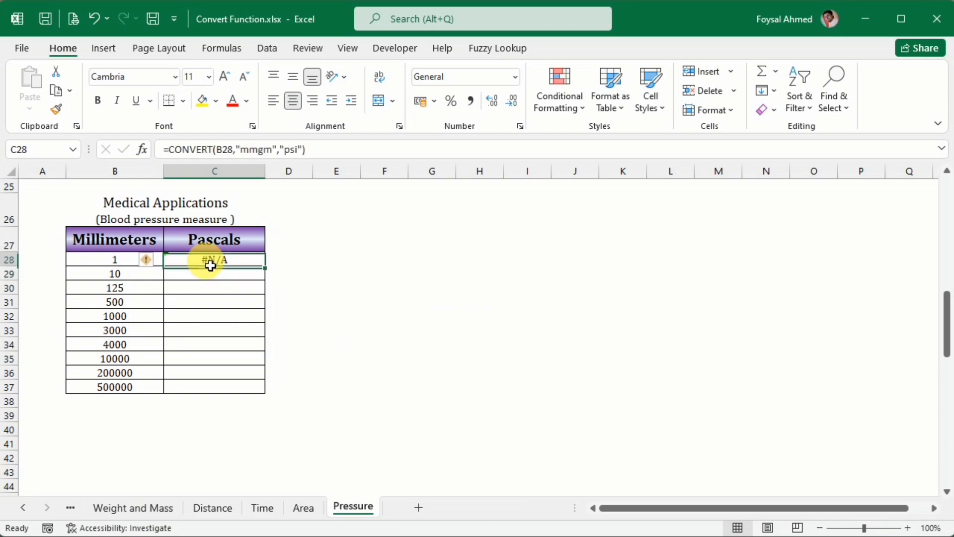
# Change the from-unit in C28's CONVERT formula to "mmhg".
pyautogui.moveTo(258, 149); pyautogui.dragTo(273, 150)
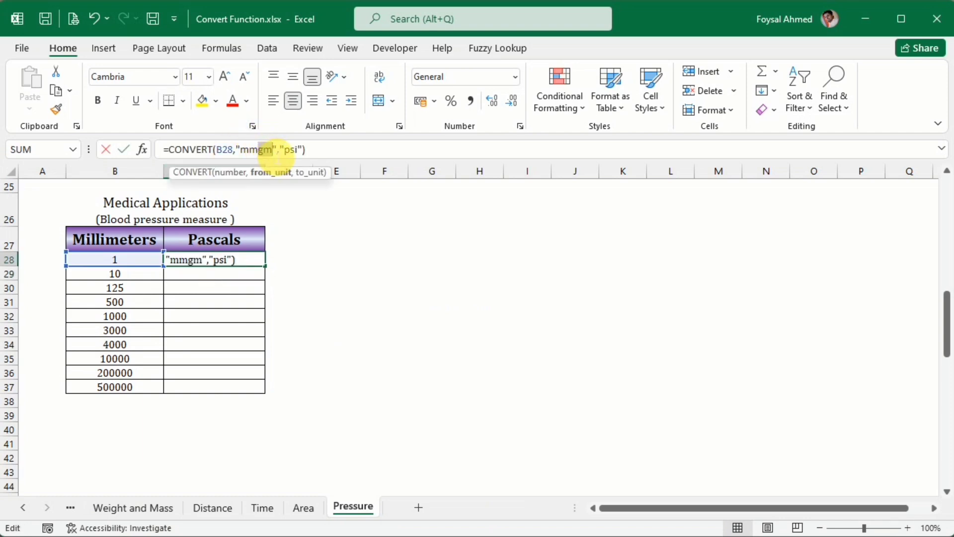
pyautogui.press('BackSpace')
pyautogui.press('Return')
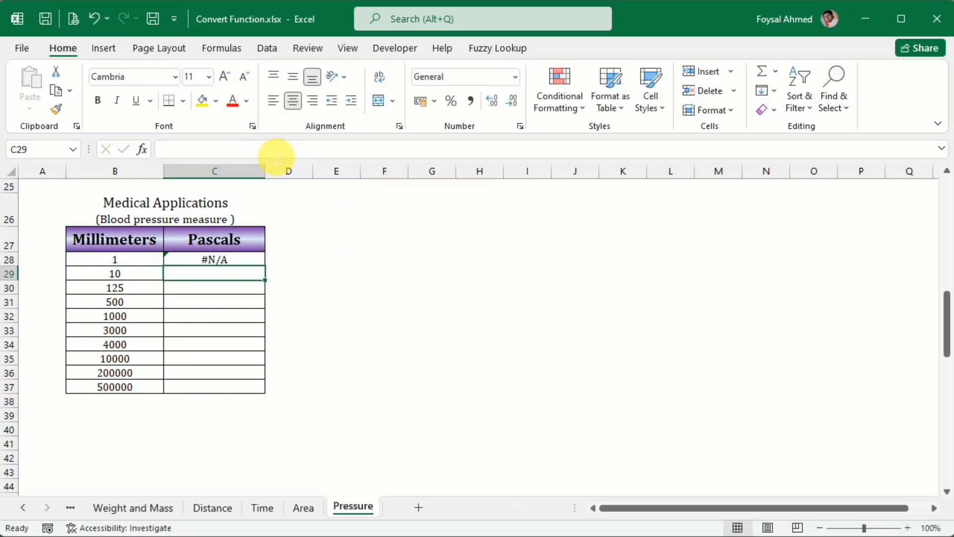
pyautogui.click(235, 259)
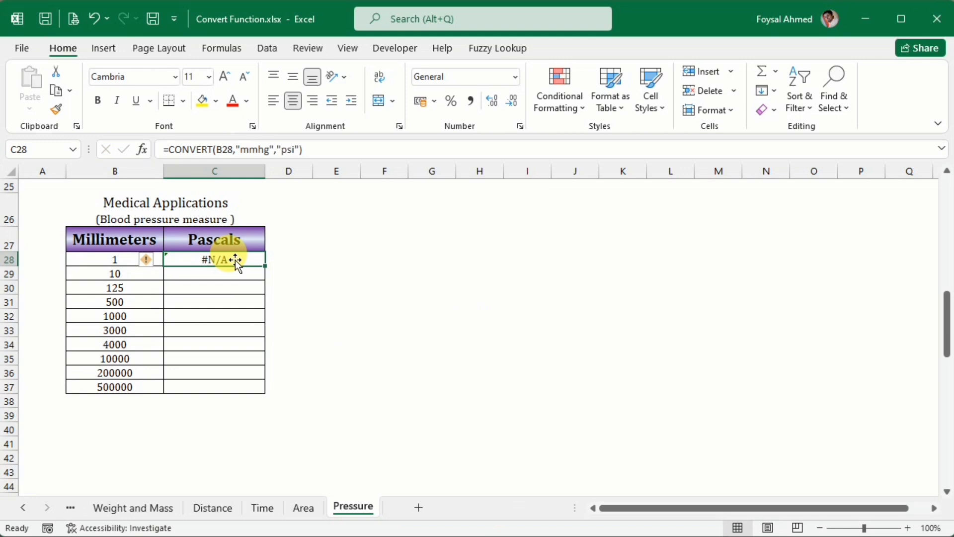
# Recheck the exact spelling of the mm of Mercury code on the Convert Function Details sheet and return to the Pressure sheet.
pyautogui.click(26, 507)
pyautogui.click(131, 509)
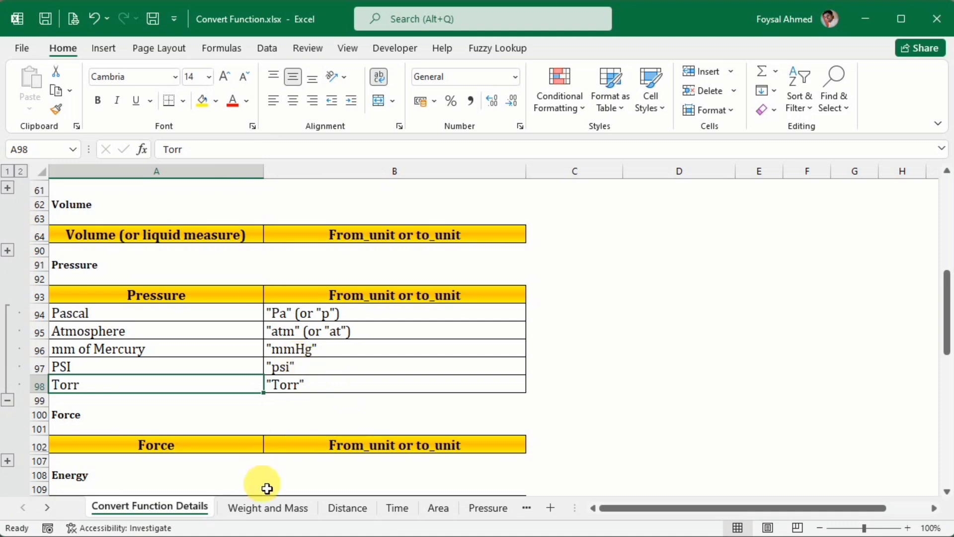
pyautogui.click(495, 510)
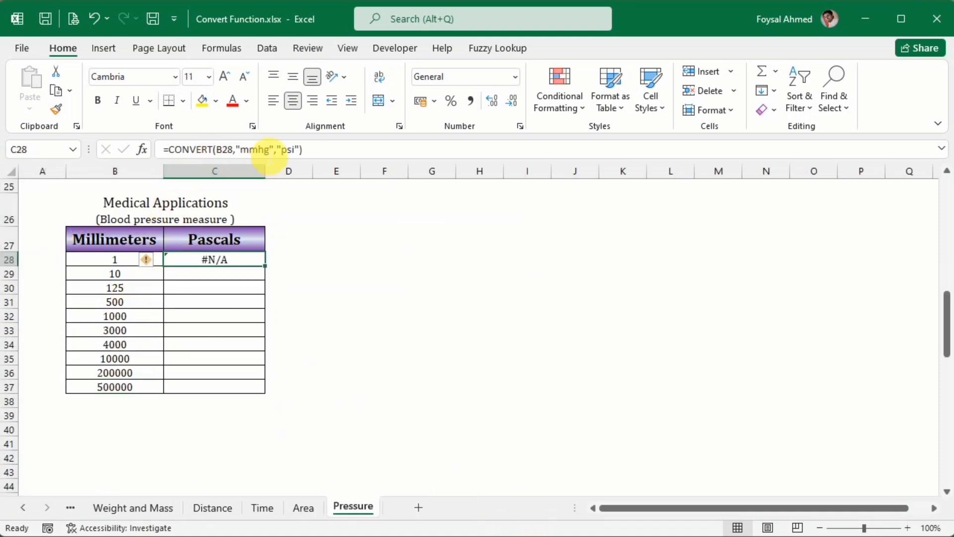
# Correct the from-unit in C28's formula to "mmHg" and fill the formula down through C37.
pyautogui.click(265, 149)
pyautogui.press('BackSpace')
pyautogui.write('H')
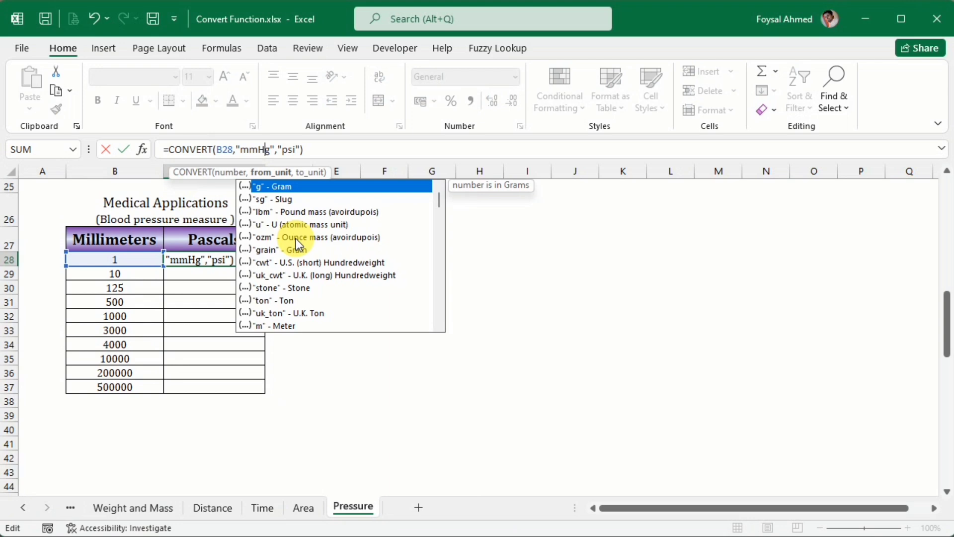
pyautogui.press('Return')
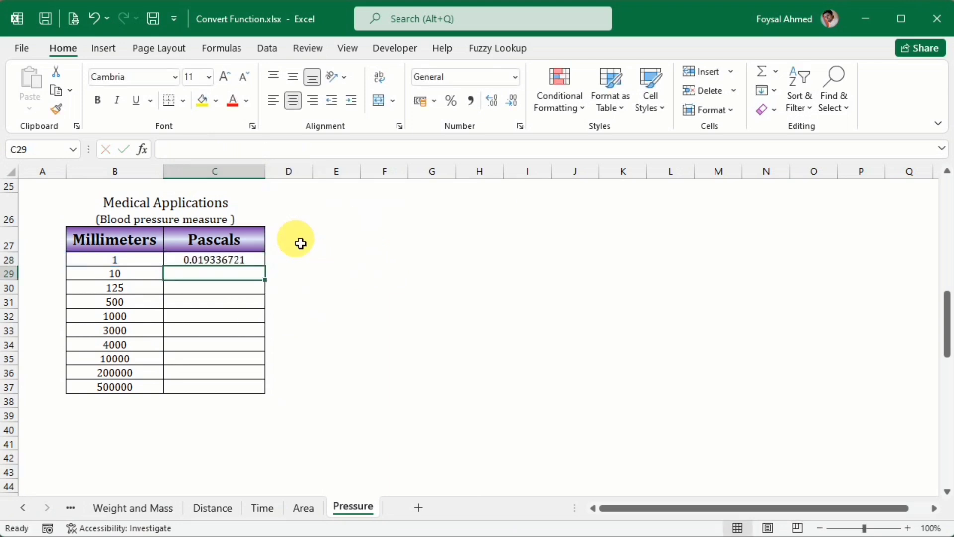
pyautogui.press('Up')
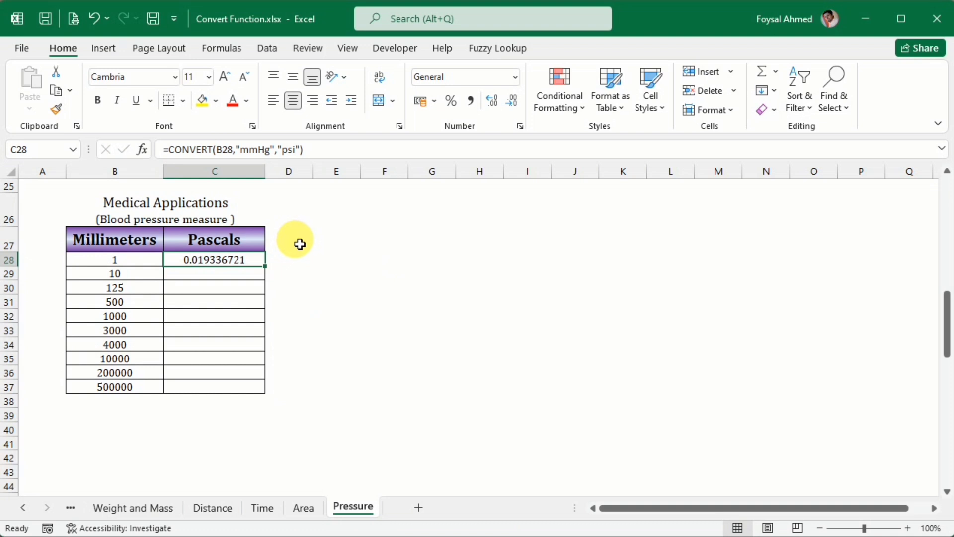
pyautogui.moveTo(274, 268); pyautogui.dragTo(260, 394)
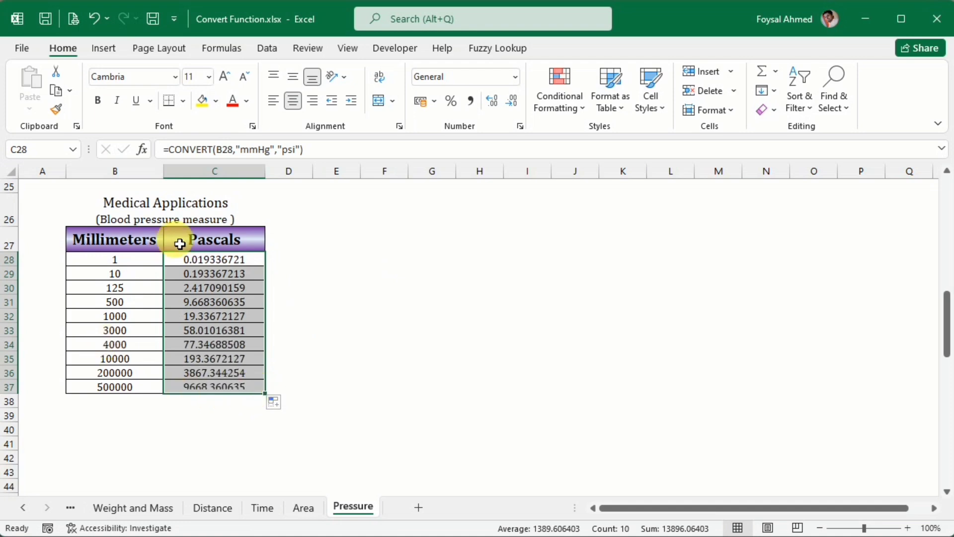
# Find the Industrial Processes table on the Pressure sheet and check the pressure unit codes on the Convert Function Details sheet.
pyautogui.scroll(-6, 181, 401)
pyautogui.scroll(-2, 182, 403)
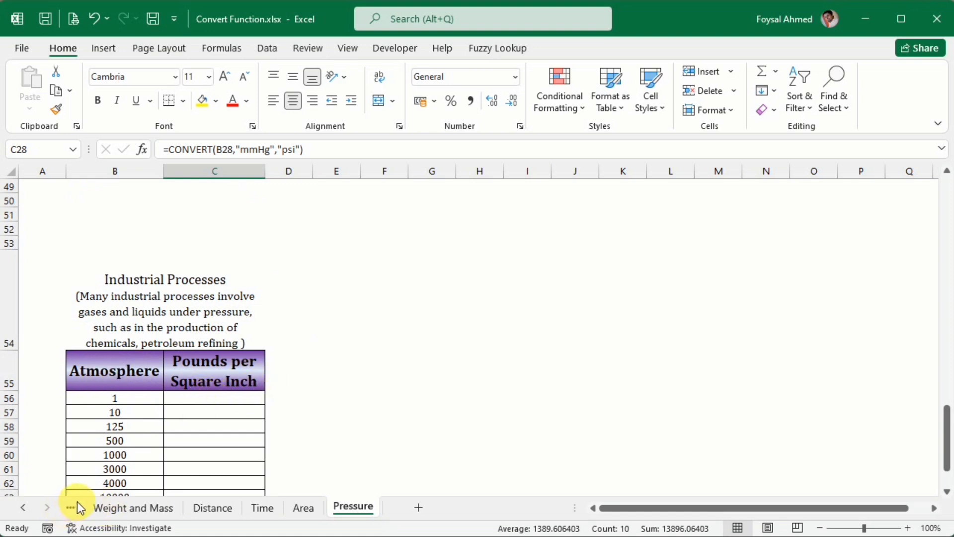
pyautogui.click(23, 507)
pyautogui.click(124, 517)
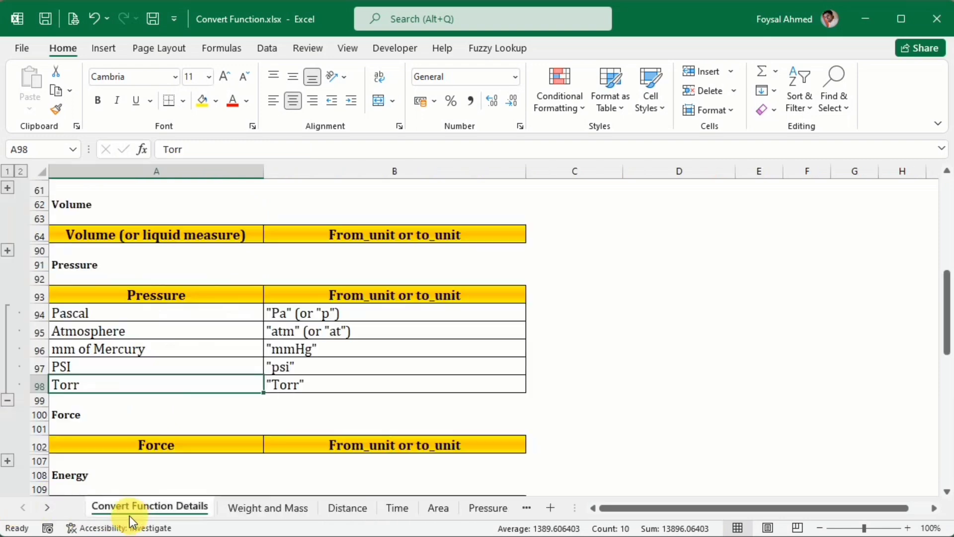
pyautogui.scroll(-2, 232, 405)
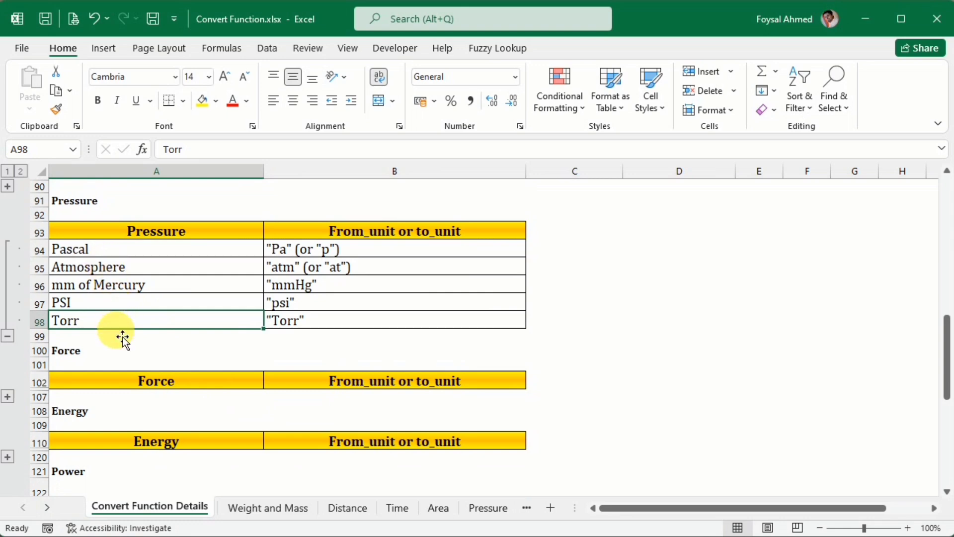
pyautogui.click(497, 509)
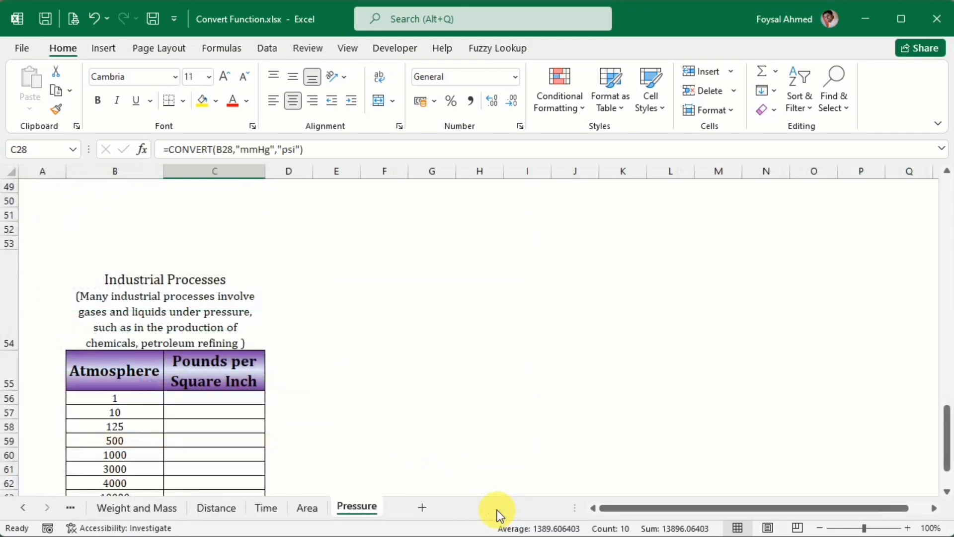
# Begin a CONVERT formula in C56 of the Industrial Processes table with B56 as the number to convert.
pyautogui.click(226, 400)
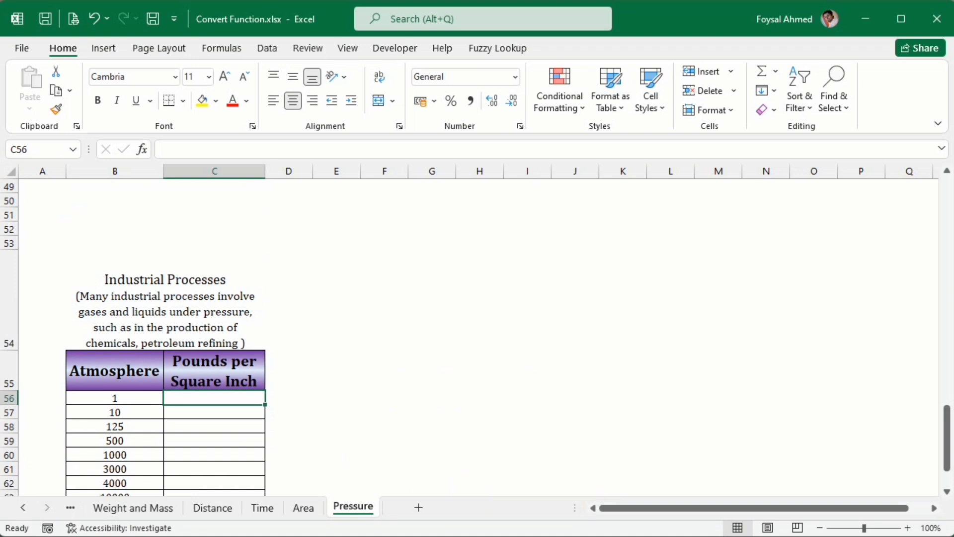
pyautogui.write('=conv')
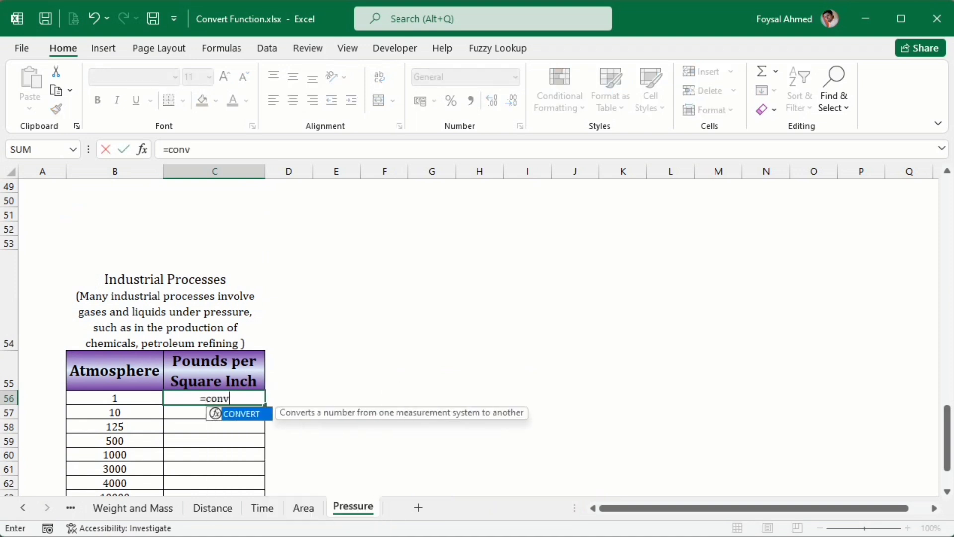
pyautogui.write('w')
pyautogui.press('BackSpace')
pyautogui.press('Tab')
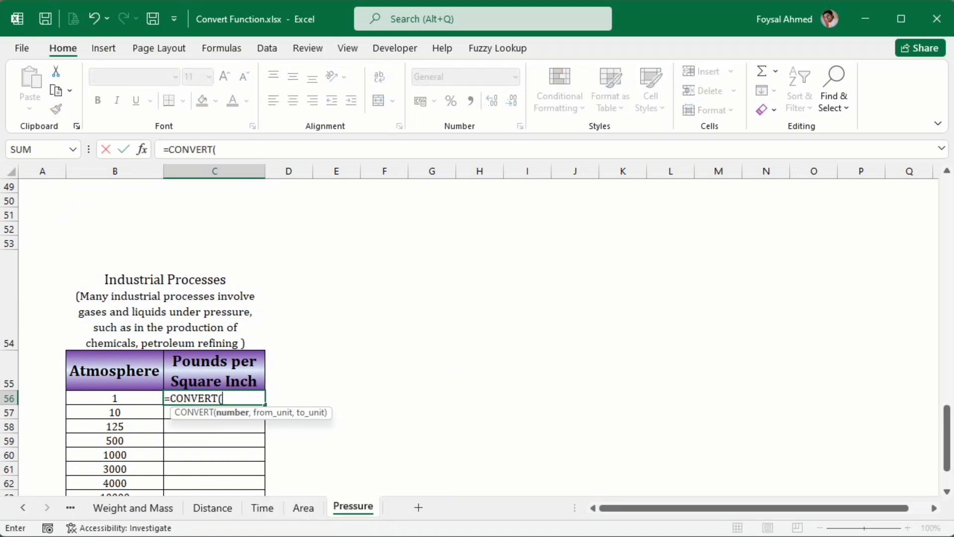
pyautogui.click(115, 398)
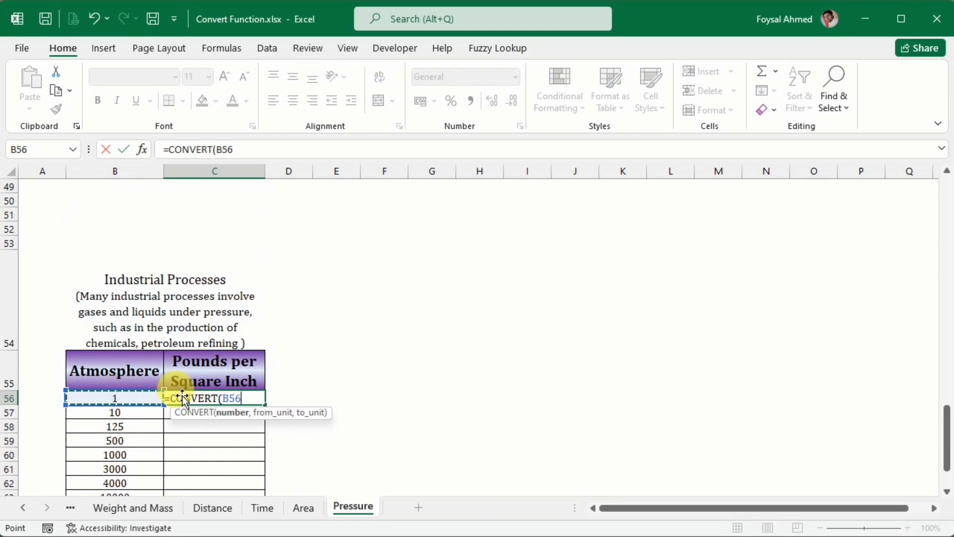
pyautogui.scroll(-2, 194, 393)
pyautogui.scroll(1, 198, 383)
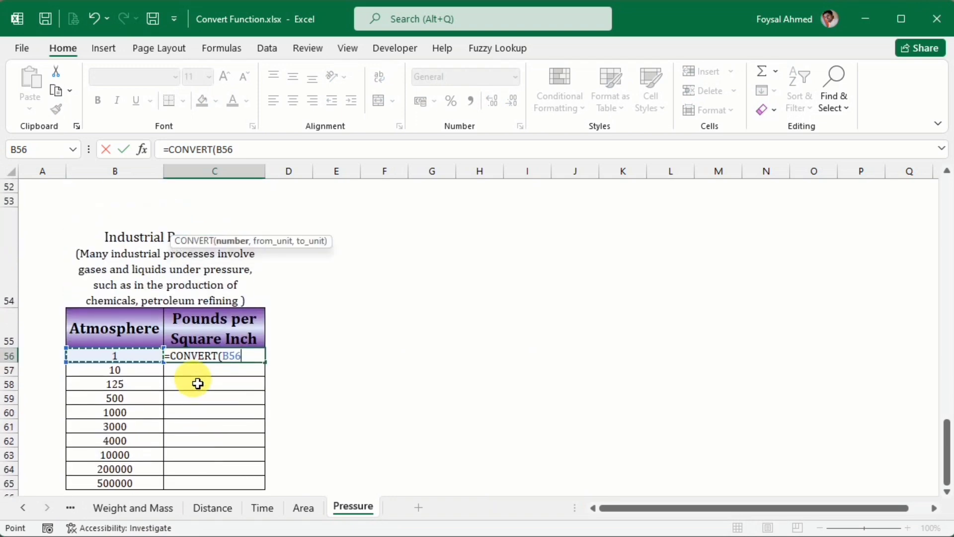
pyautogui.write(',')
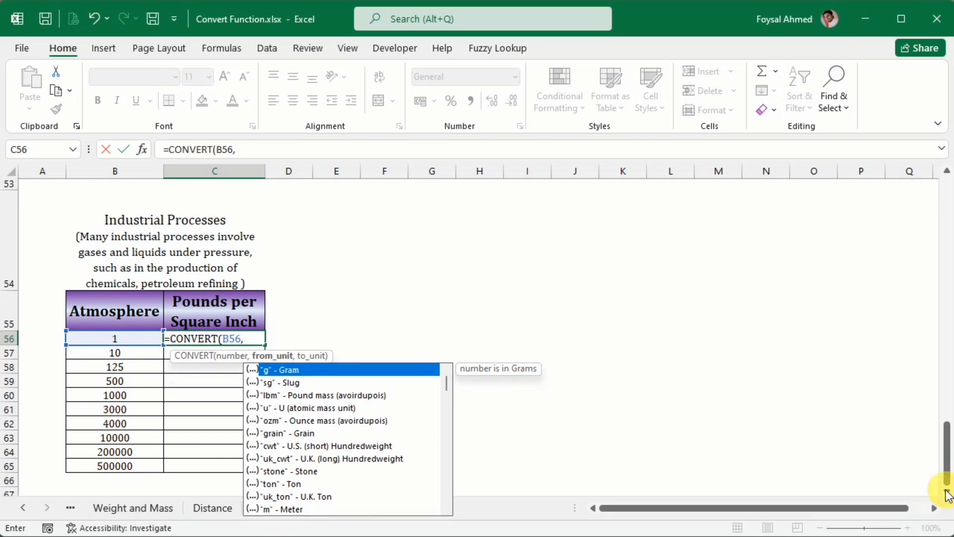
# Complete C56's formula with from-unit "atm" and to-unit "psi", and fill it down through C65.
pyautogui.scroll(-2, 946, 437)
pyautogui.click(947, 171)
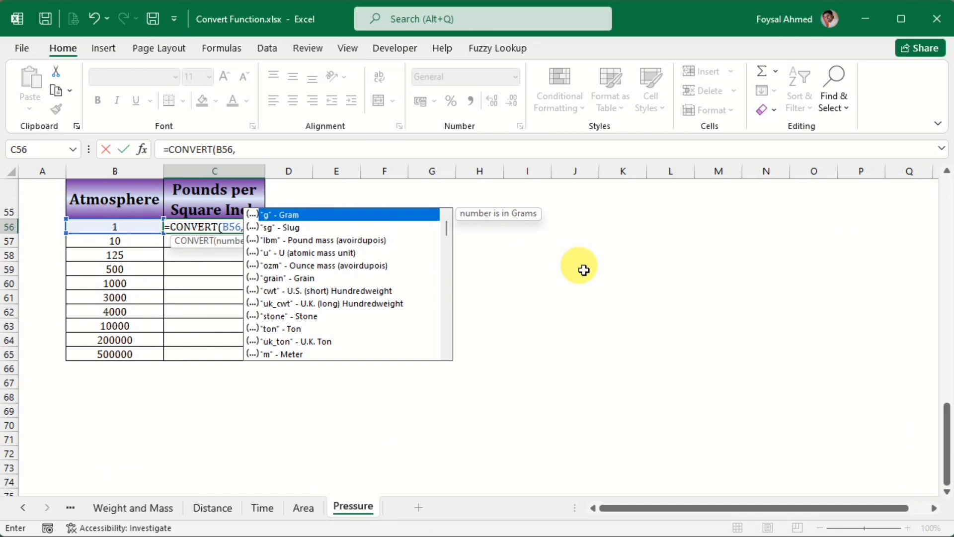
pyautogui.write('"')
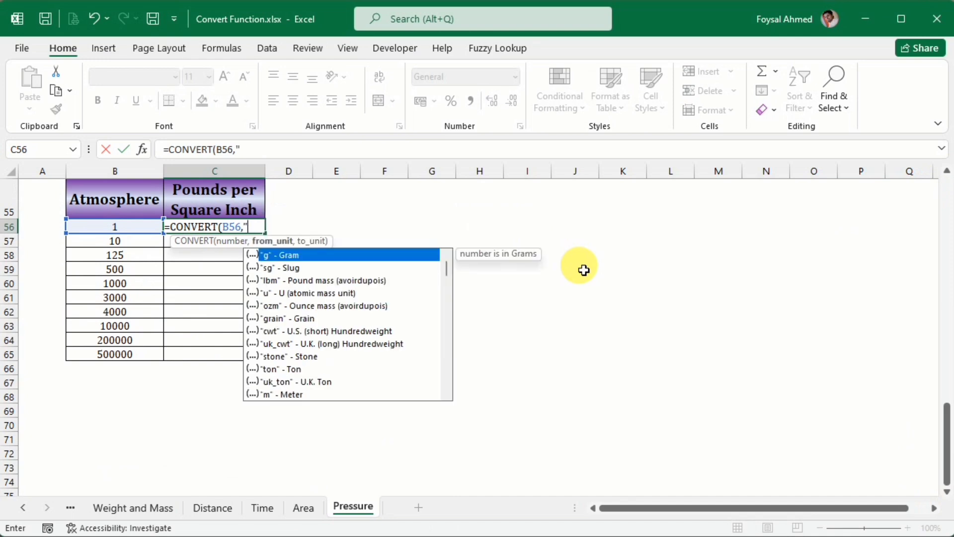
pyautogui.write('atn')
pyautogui.write('m')
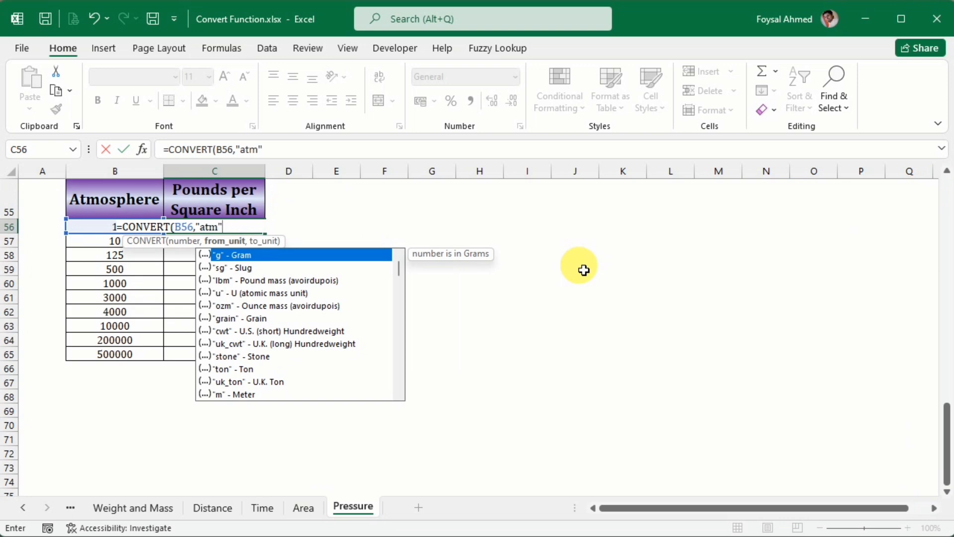
pyautogui.write('",')
pyautogui.press('Down')
pyautogui.press('Down')
pyautogui.press('Down')
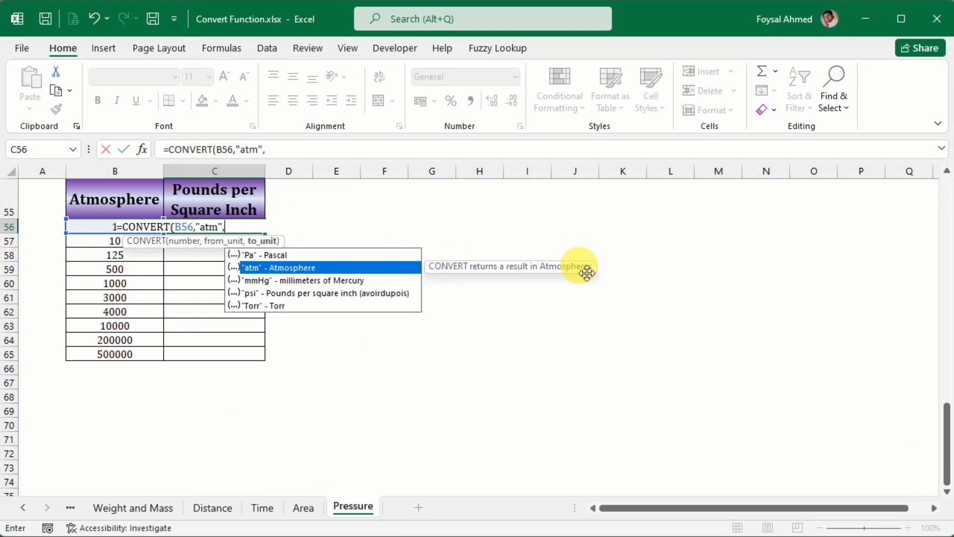
pyautogui.press('Tab')
pyautogui.press('Return')
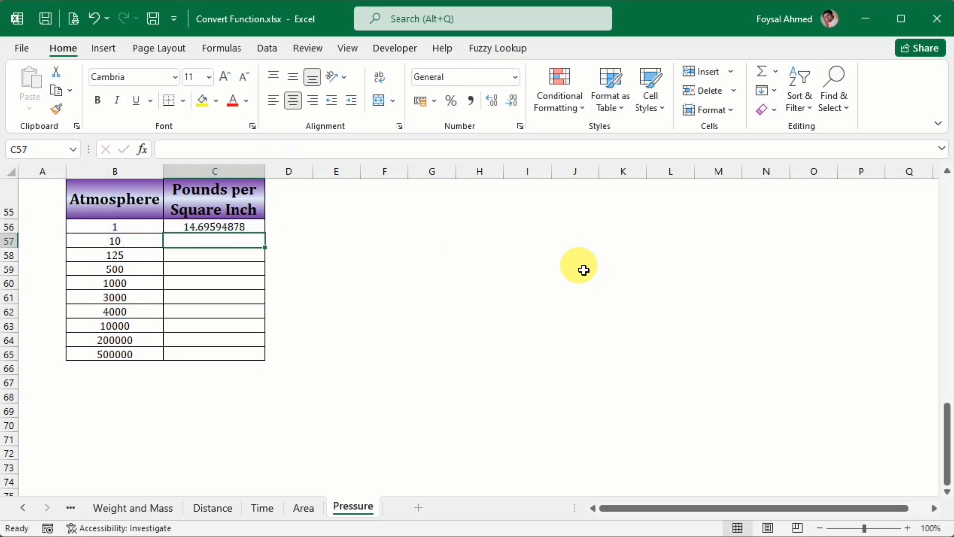
pyautogui.click(249, 229)
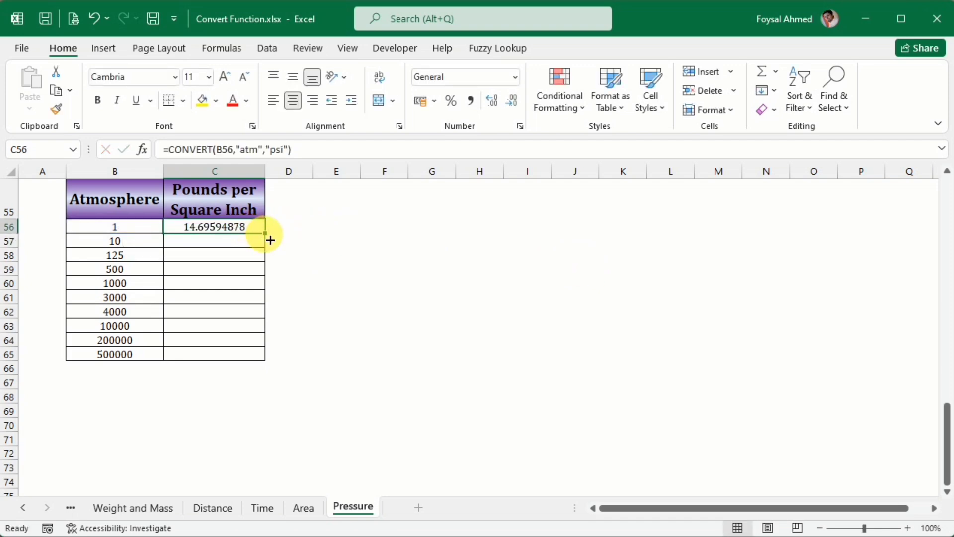
pyautogui.moveTo(270, 244); pyautogui.dragTo(263, 356)
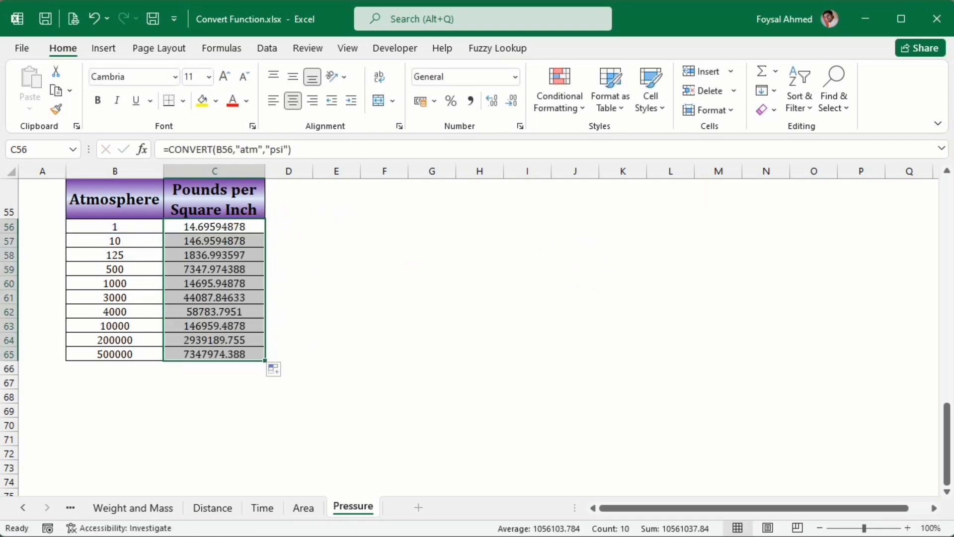
# Expand all grouped unit tables on the Convert Function Details sheet.
pyautogui.click(946, 171)
pyautogui.click(946, 171)
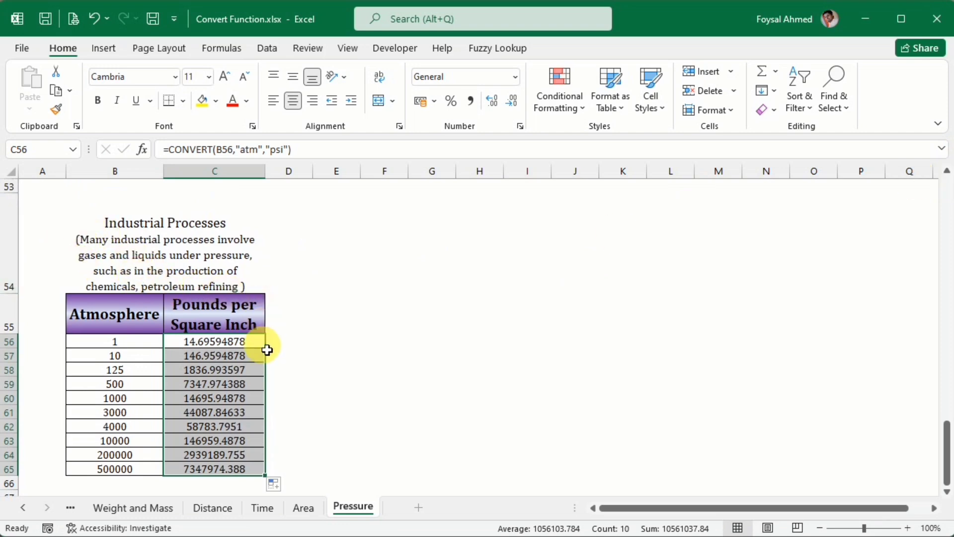
pyautogui.scroll(17, 267, 351)
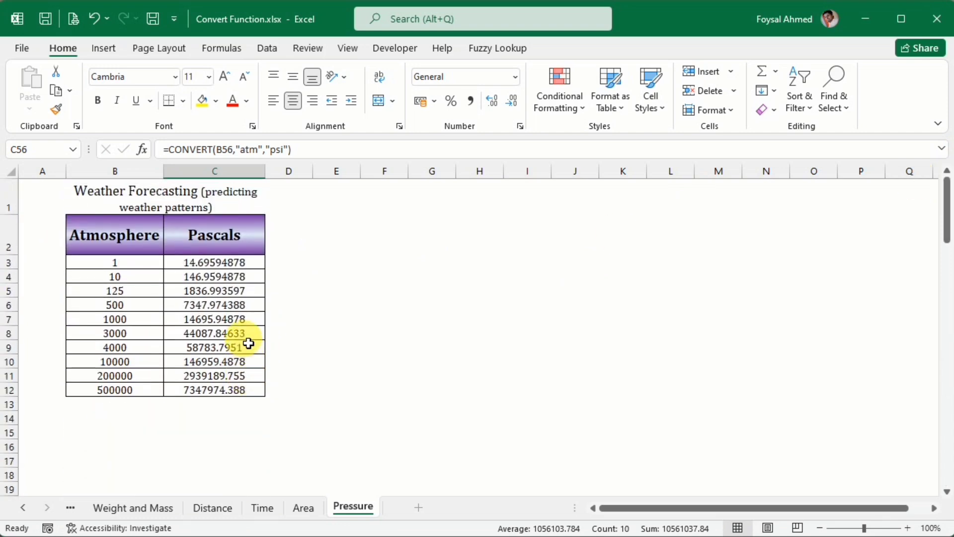
pyautogui.click(22, 507)
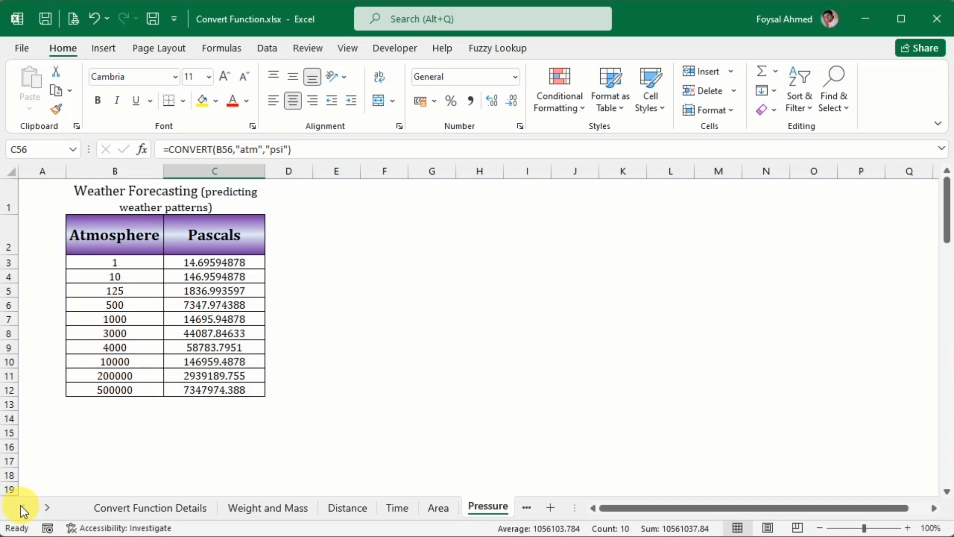
pyautogui.click(104, 507)
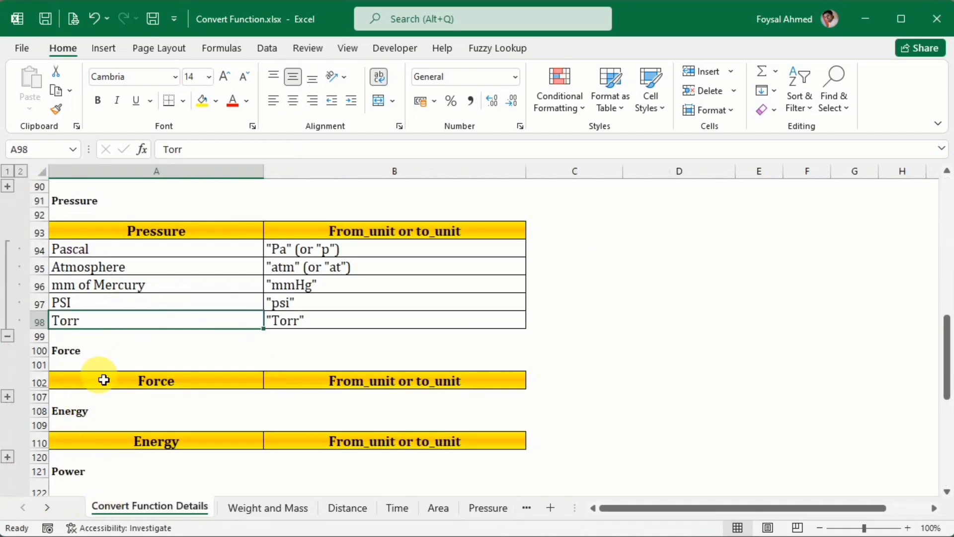
pyautogui.click(10, 335)
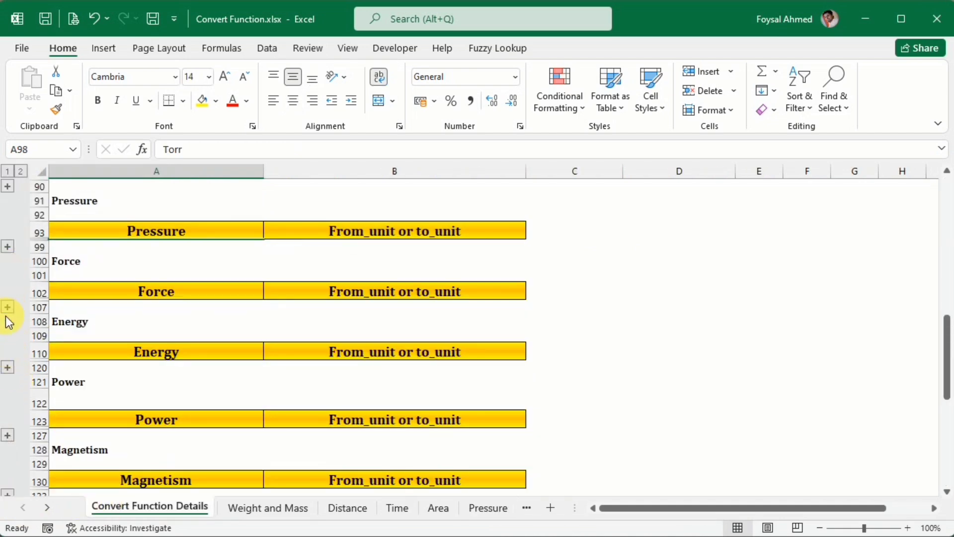
pyautogui.click(20, 171)
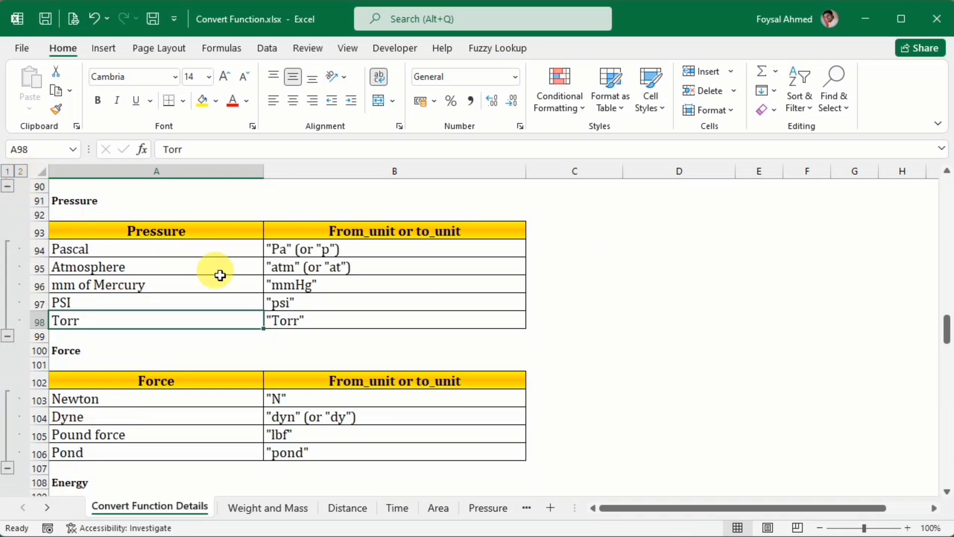
# Look through the Force, Energy, Power, Magnetism and Temperature unit codes on the Convert Function Details sheet.
pyautogui.scroll(-2, 249, 306)
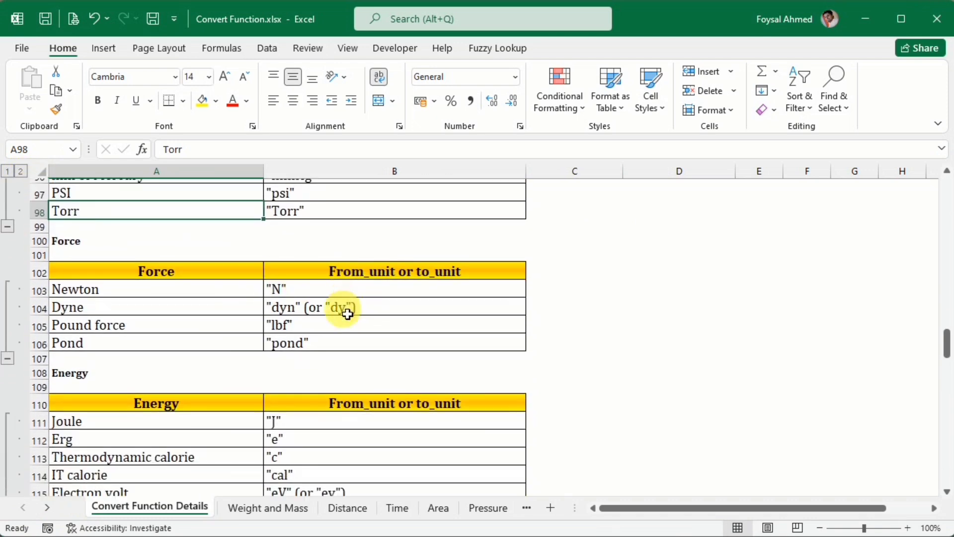
pyautogui.scroll(-4, 347, 313)
pyautogui.scroll(-3, 346, 254)
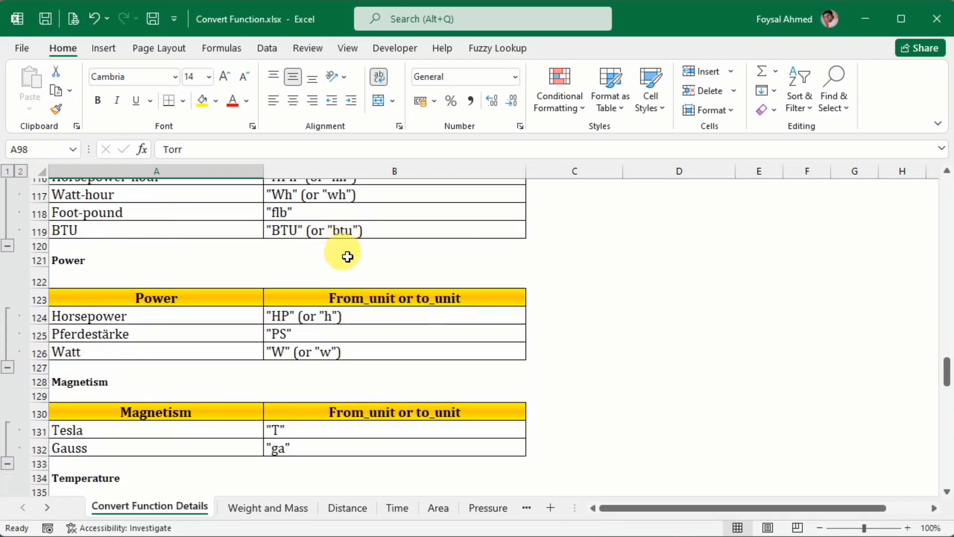
pyautogui.scroll(-3, 335, 324)
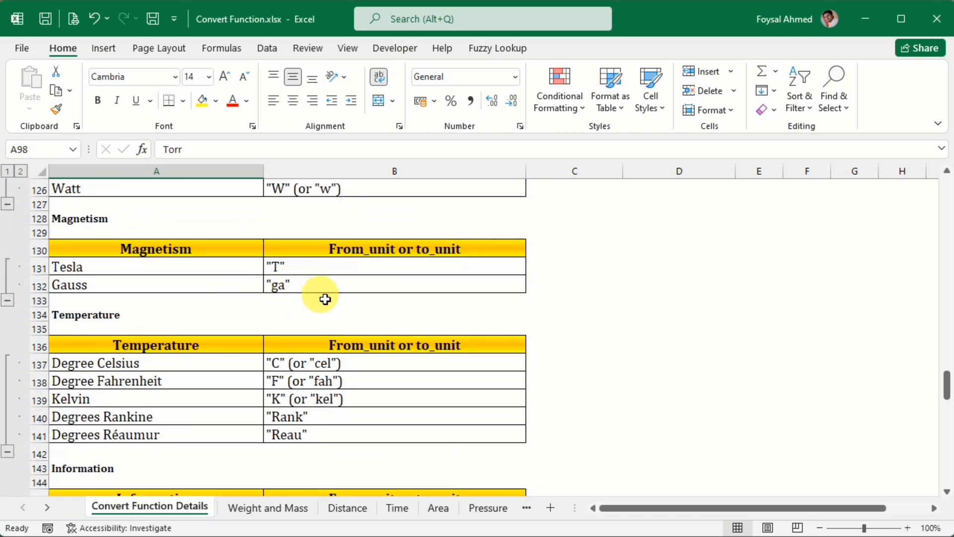
# Review the Information and Speed unit codes, the metric and binary prefix tables and the Remarks, then return to the Weight and Mass table.
pyautogui.scroll(-2, 328, 295)
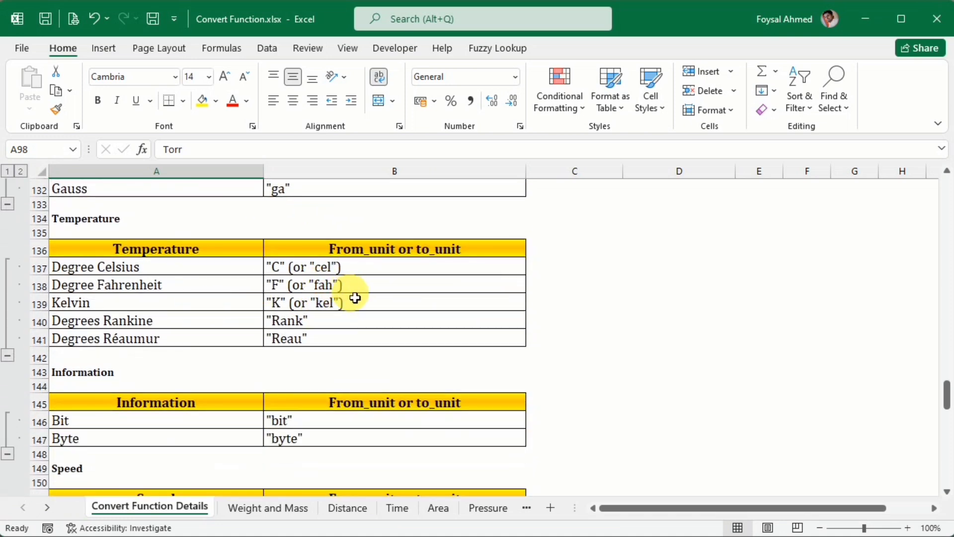
pyautogui.scroll(-2, 351, 294)
pyautogui.scroll(-3, 388, 356)
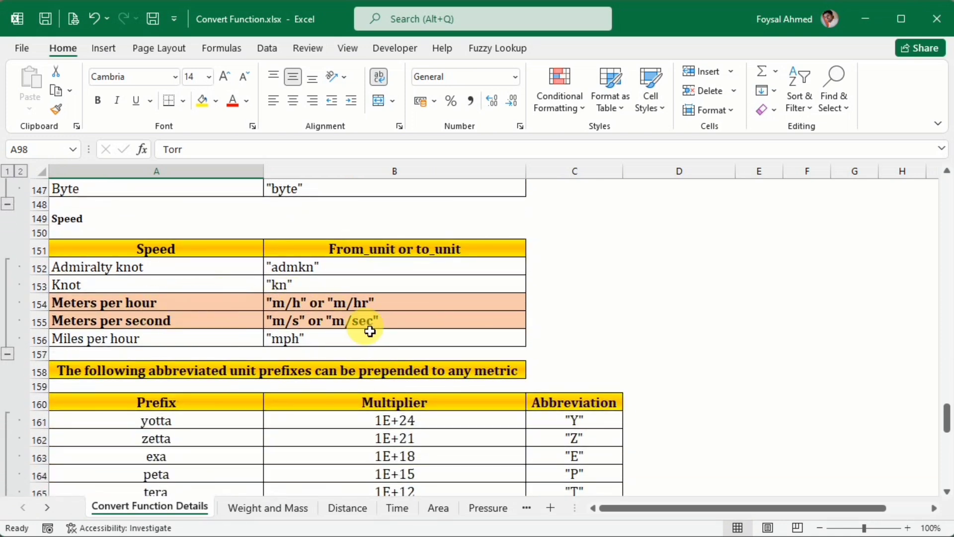
pyautogui.scroll(-3, 321, 335)
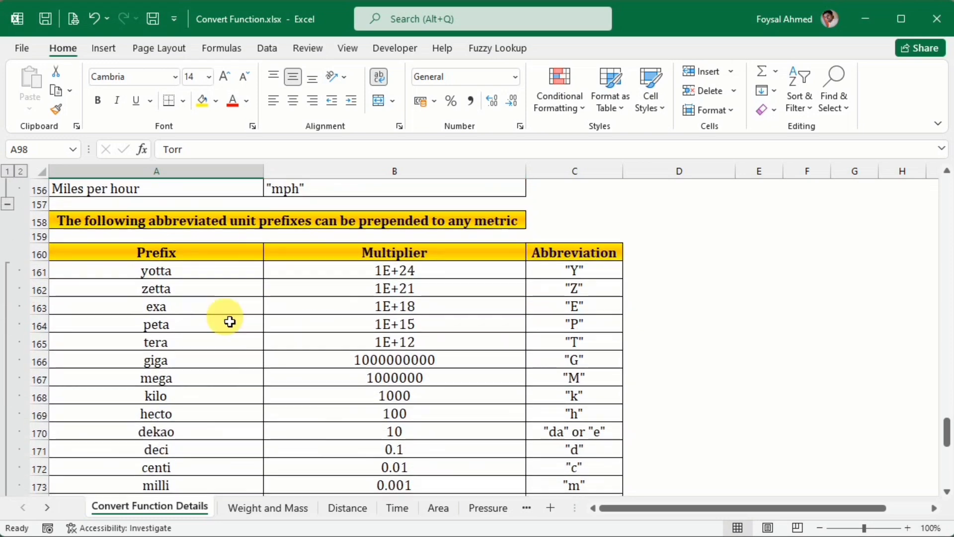
pyautogui.scroll(-10, 336, 312)
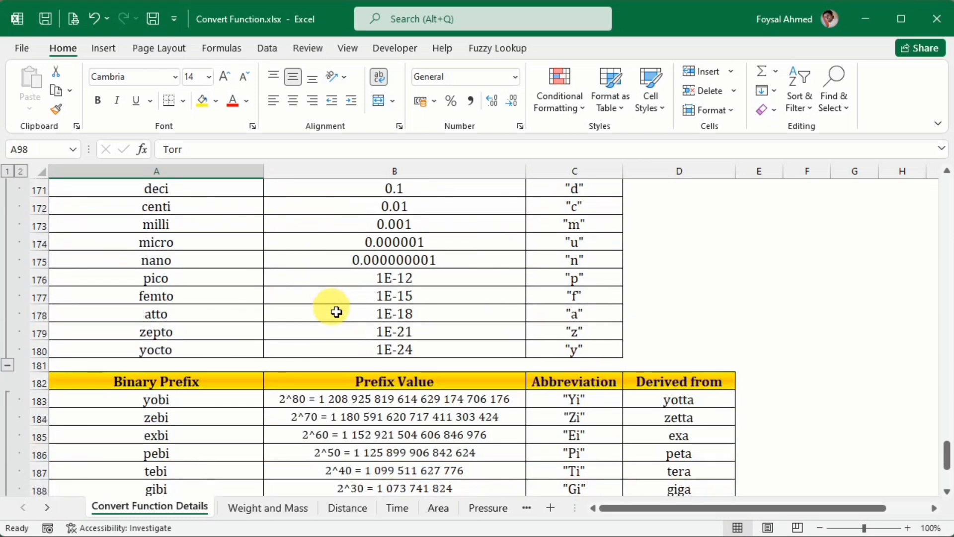
pyautogui.scroll(-3, 337, 312)
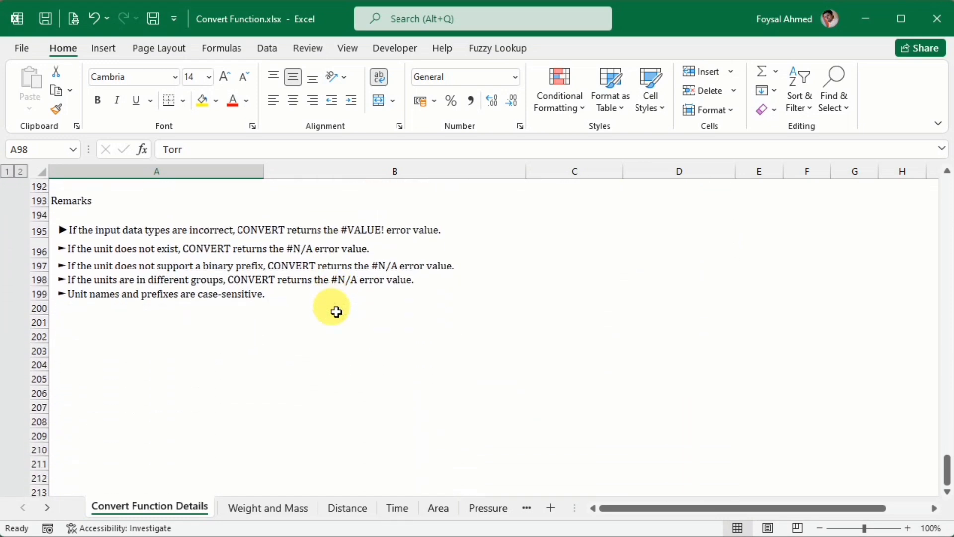
pyautogui.scroll(8, 336, 312)
pyautogui.scroll(20, 337, 312)
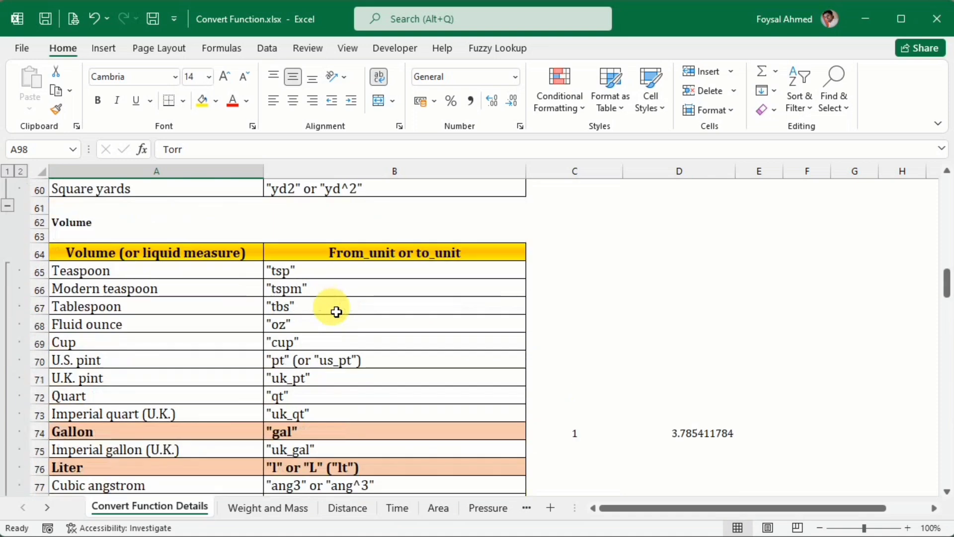
pyautogui.scroll(11, 337, 312)
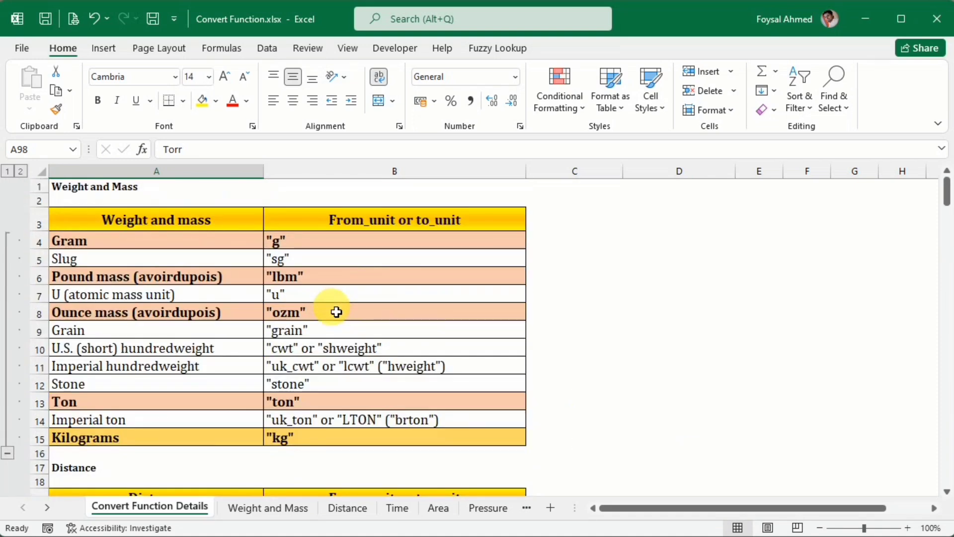